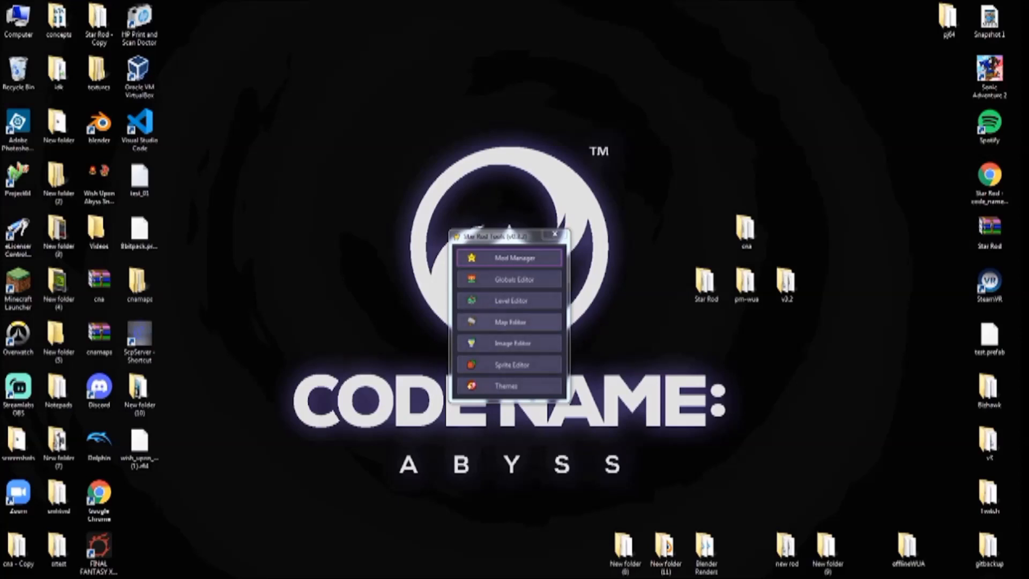
Step: Start the Map Editor and reopen the previously edited map
left_click(509, 322)
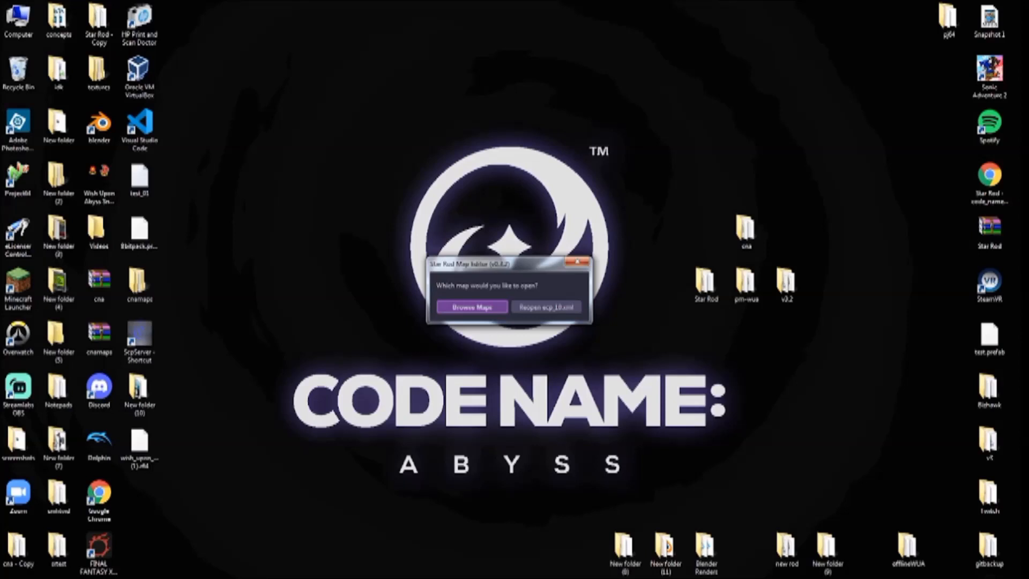
left_click(546, 307)
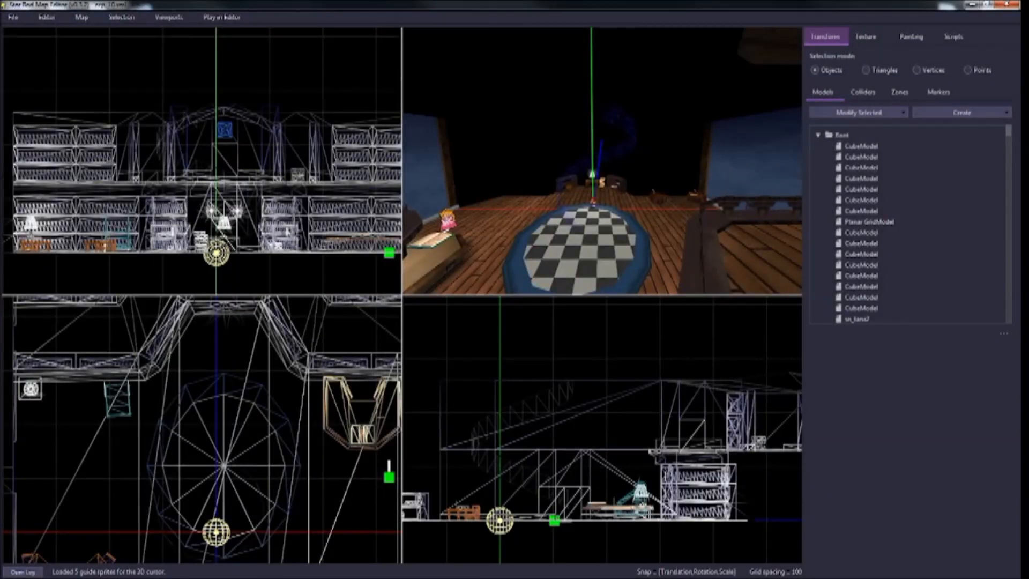
Step: Show the three orthographic viewports with textures one after another, and return each of them to wireframe display
key("w")
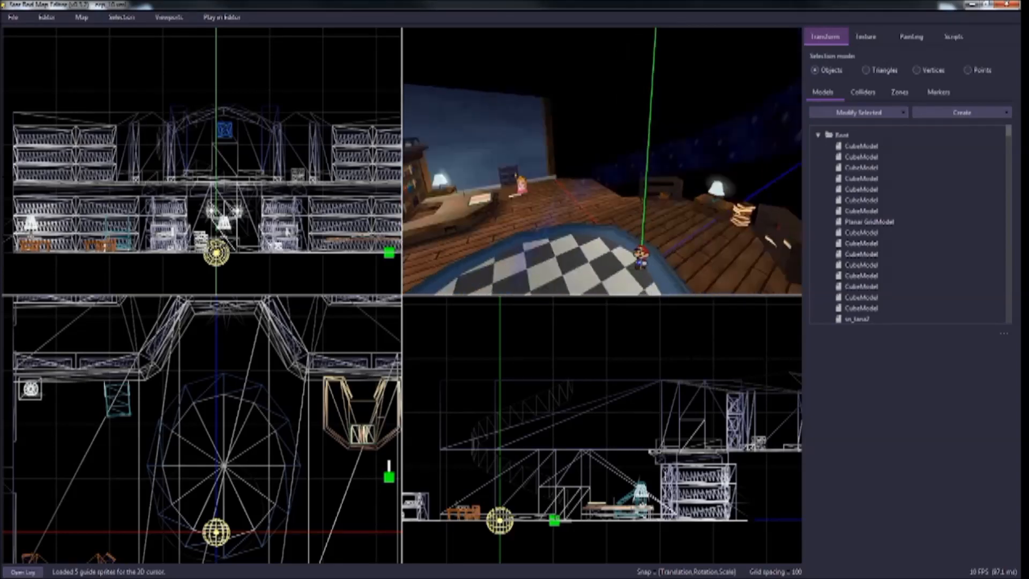
key("s")
key("s")
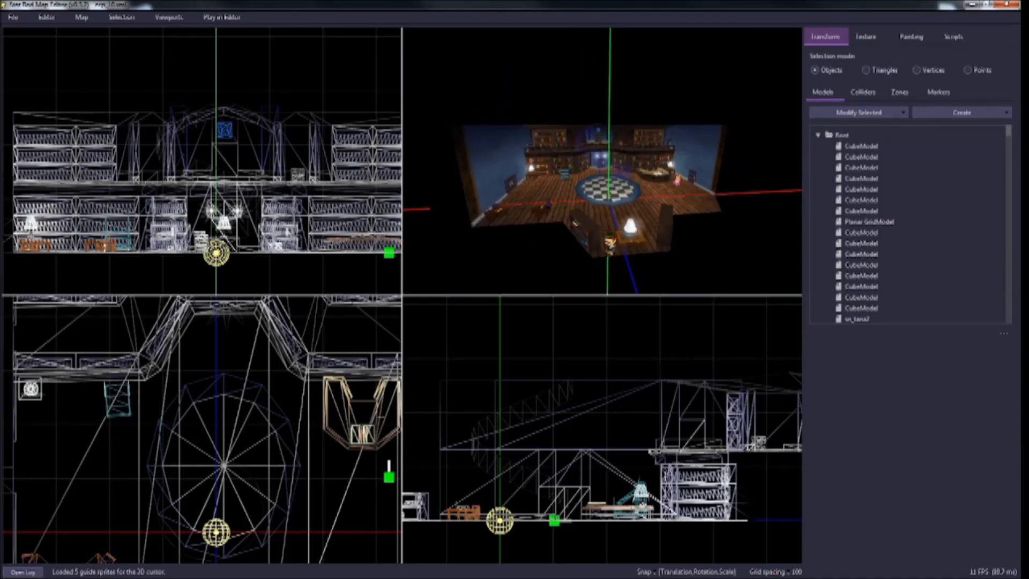
key("w")
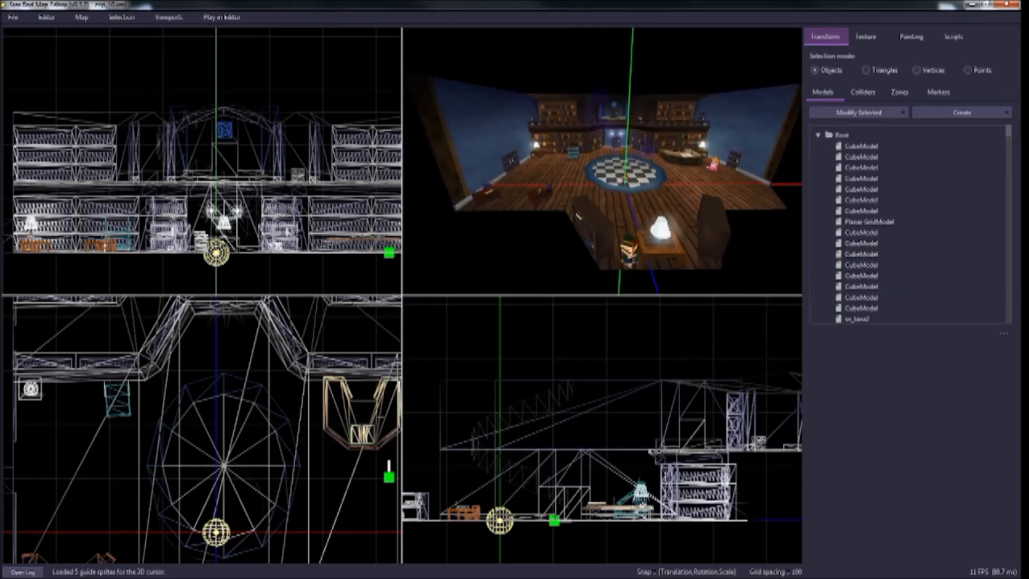
key("d")
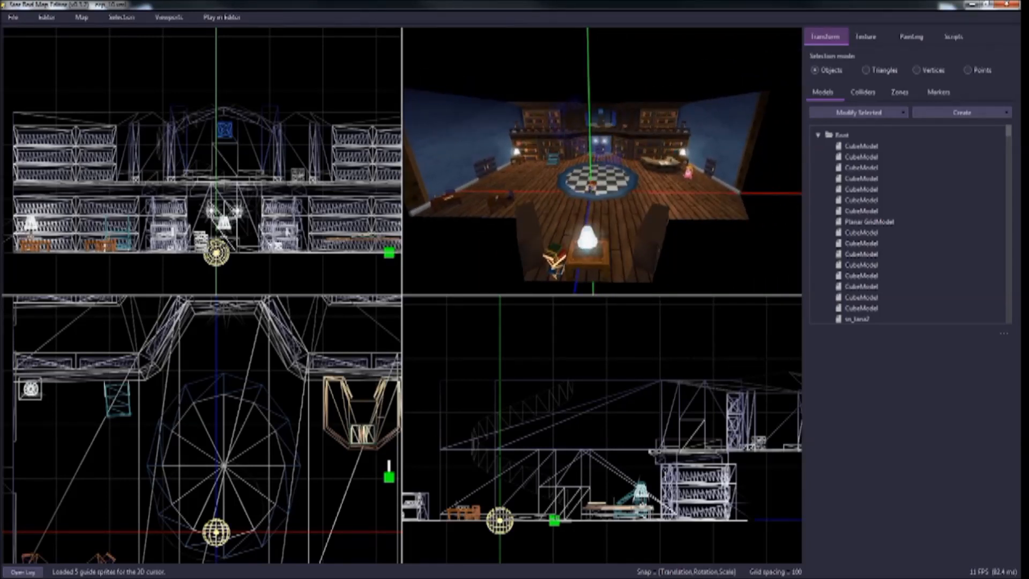
key("t")
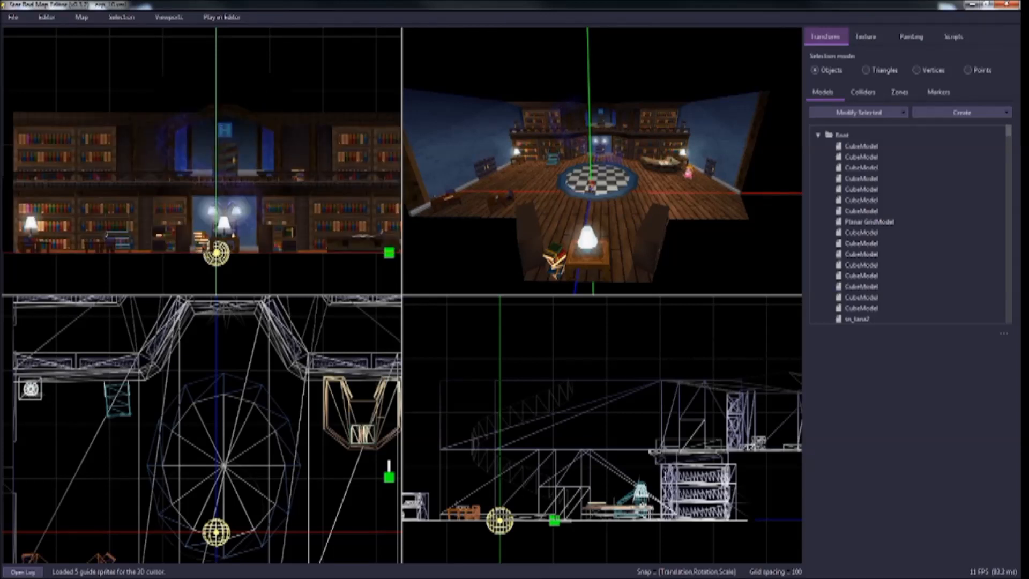
key("t")
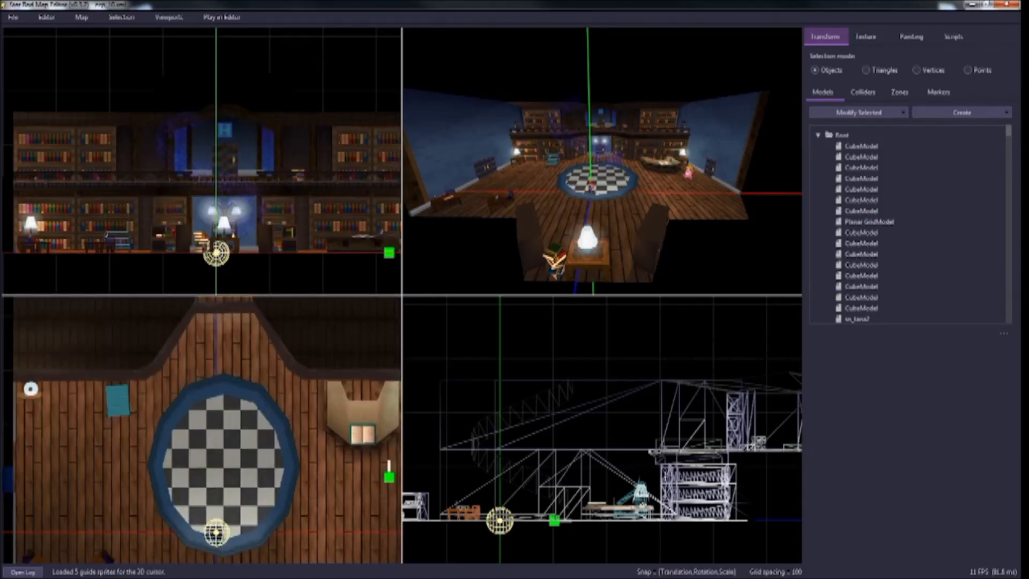
key("t")
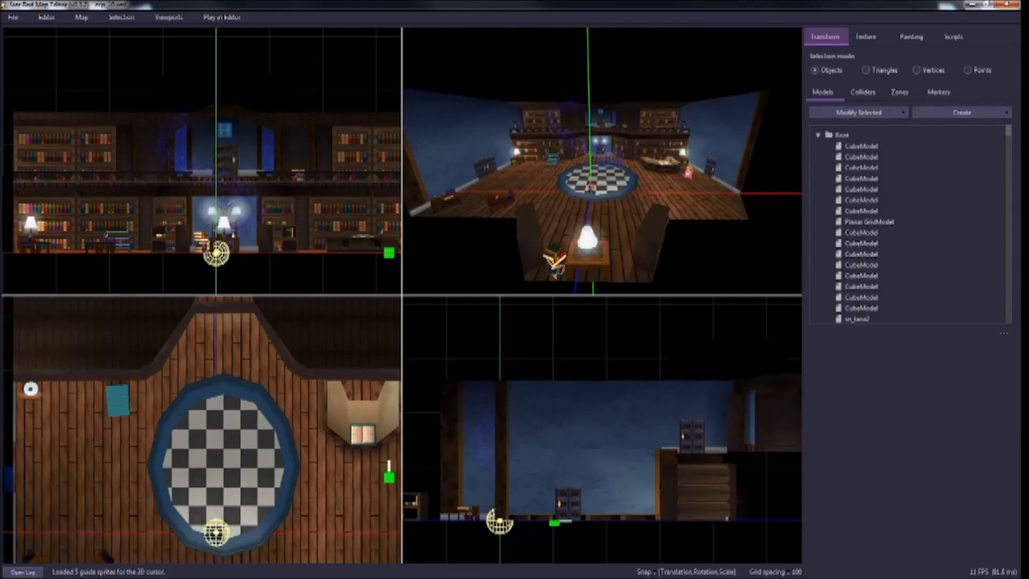
key("t")
key("t")
key("t")
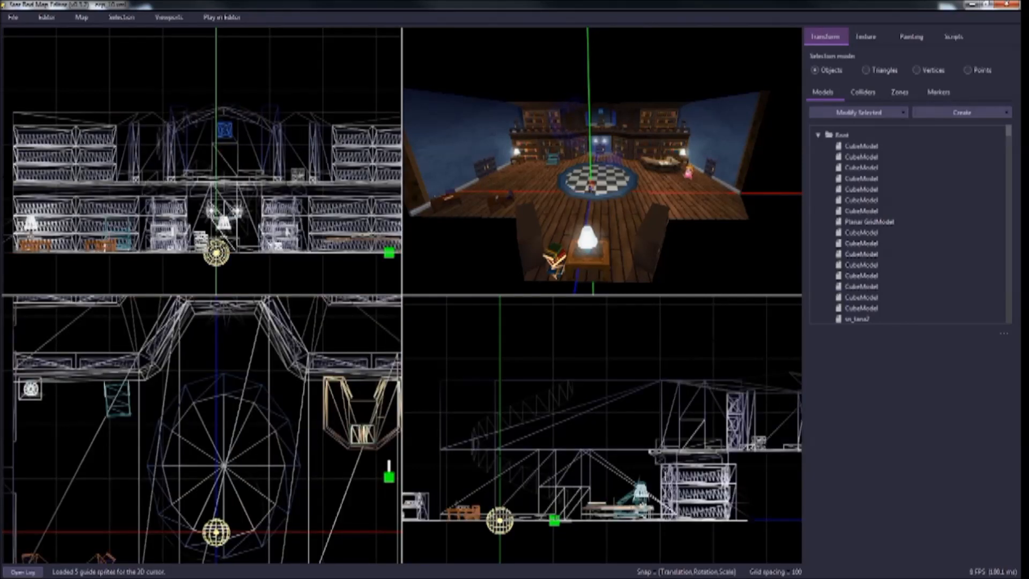
Step: Show the perspective viewport as wireframe and return it to textured display
key("s")
right_click_drag(602, 161, 592, 129)
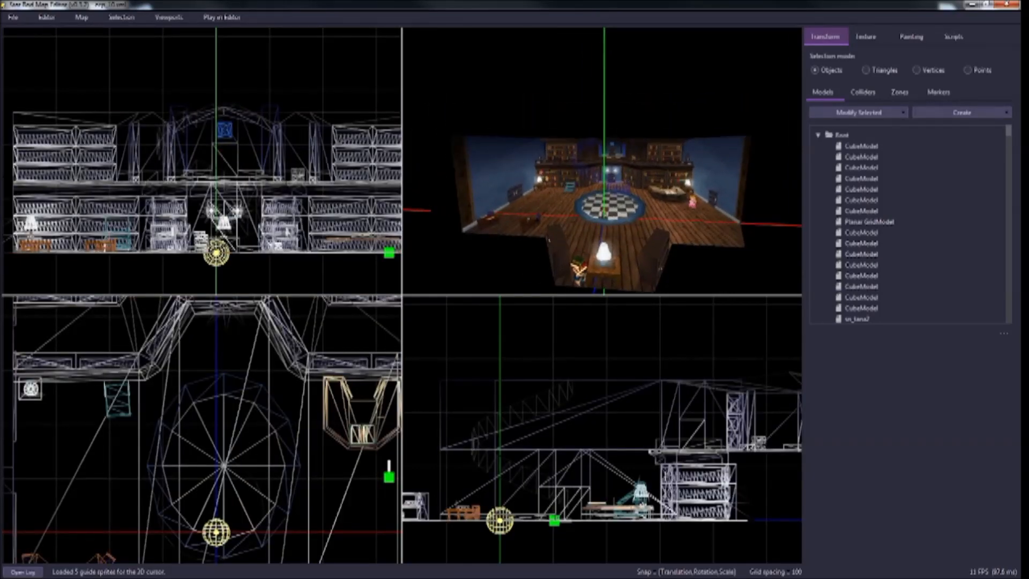
key("t")
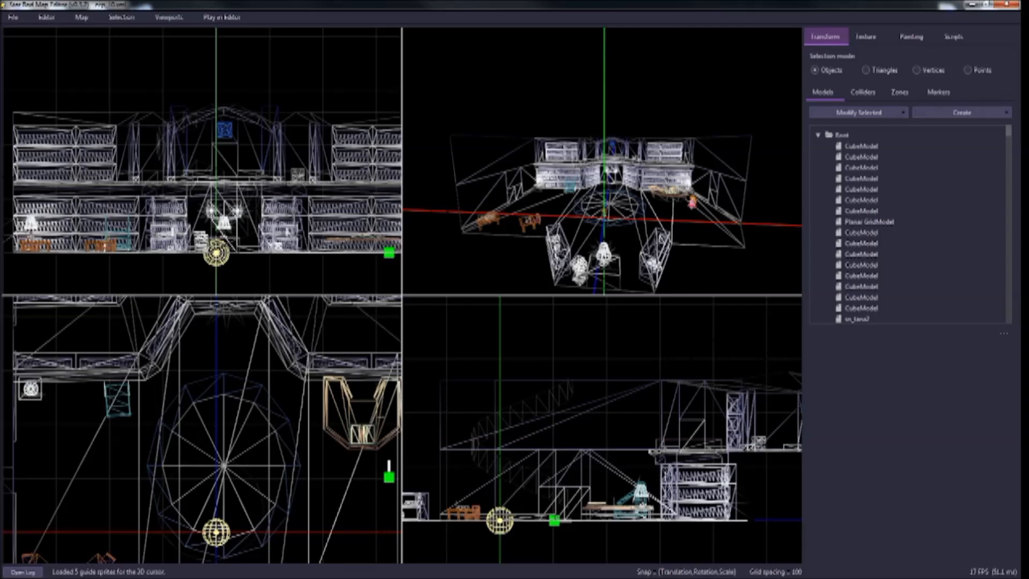
key("t")
Step: Examine the library room in the perspective viewport from several distances and angles
mouse_move(602, 161)
right_mouse_down()
mouse_move(616, 185)
mouse_move(592, 185)
mouse_move(610, 188)
mouse_move(622, 172)
mouse_move(612, 182)
mouse_move(579, 177)
mouse_move(607, 178)
mouse_move(596, 176)
right_mouse_up()
key("w")
key("s")
key("a")
key("w")
key("s")
key("s")
key("w")
key("s")
key("w")
key("s")
key("w")
key("s")
key("a")
key("w")
key("d")
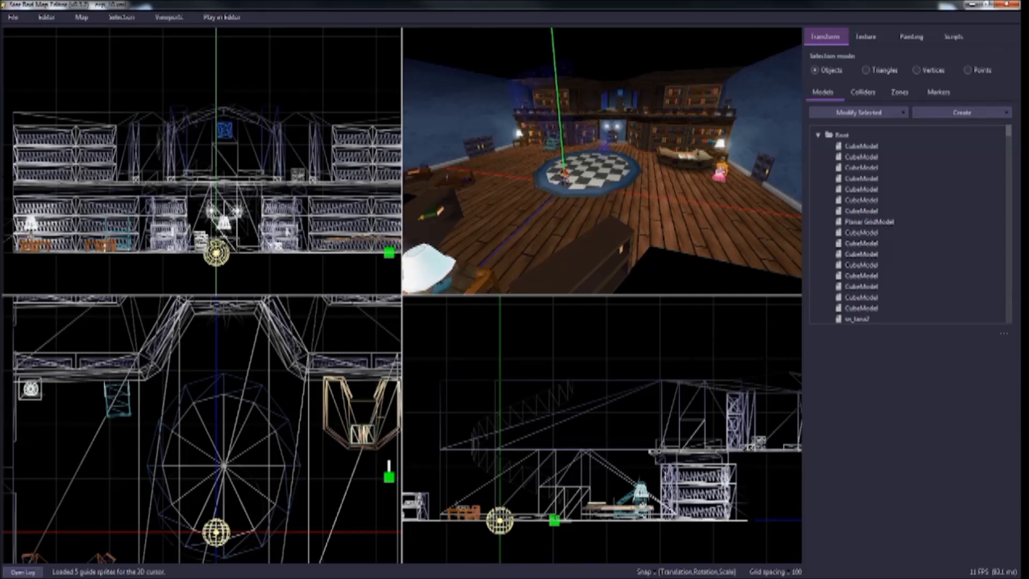
Step: Select the floor's Planar GridModel and, with the map's colliders listed, show and hide the colliders in the viewports
left_click(862, 157)
left_click(868, 221)
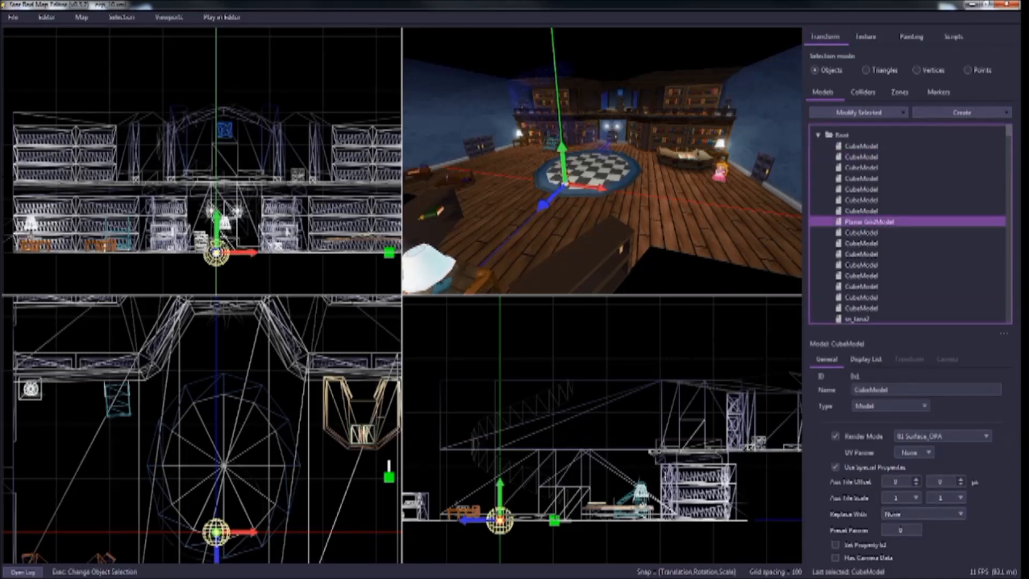
left_click(863, 91)
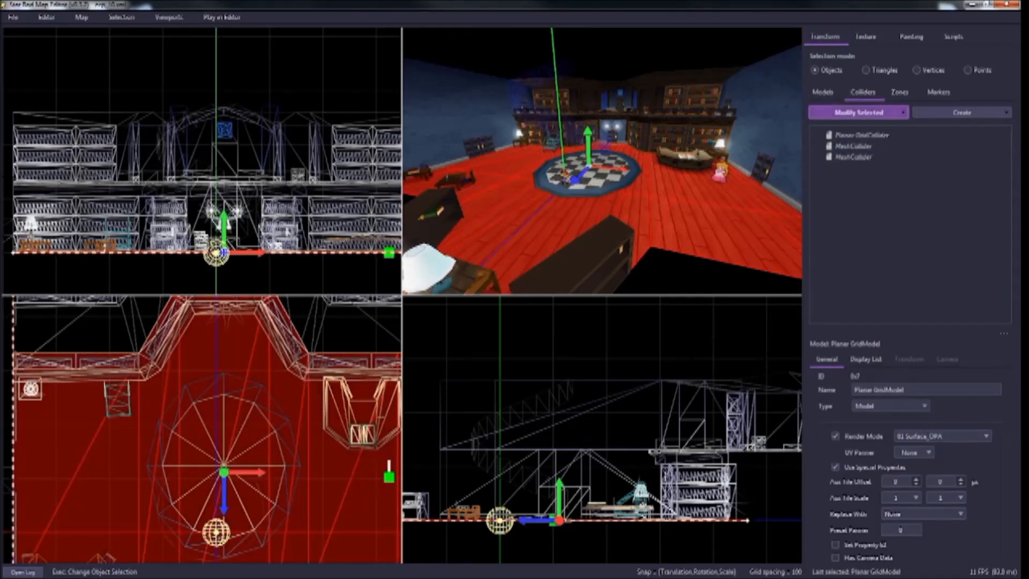
key("2")
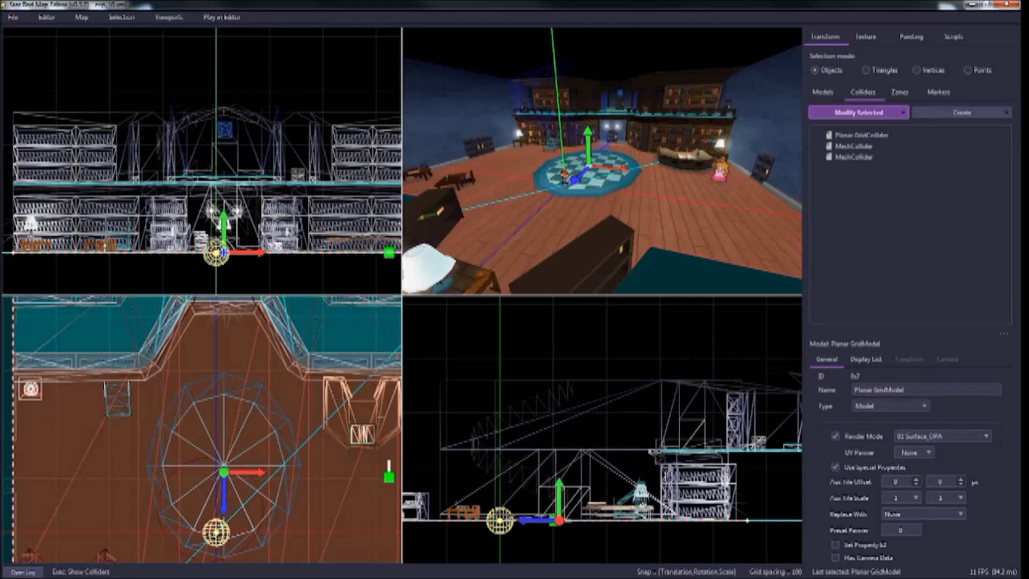
key("2")
Step: List the map's zones and select Split Zone to view its camera settings
left_click(900, 93)
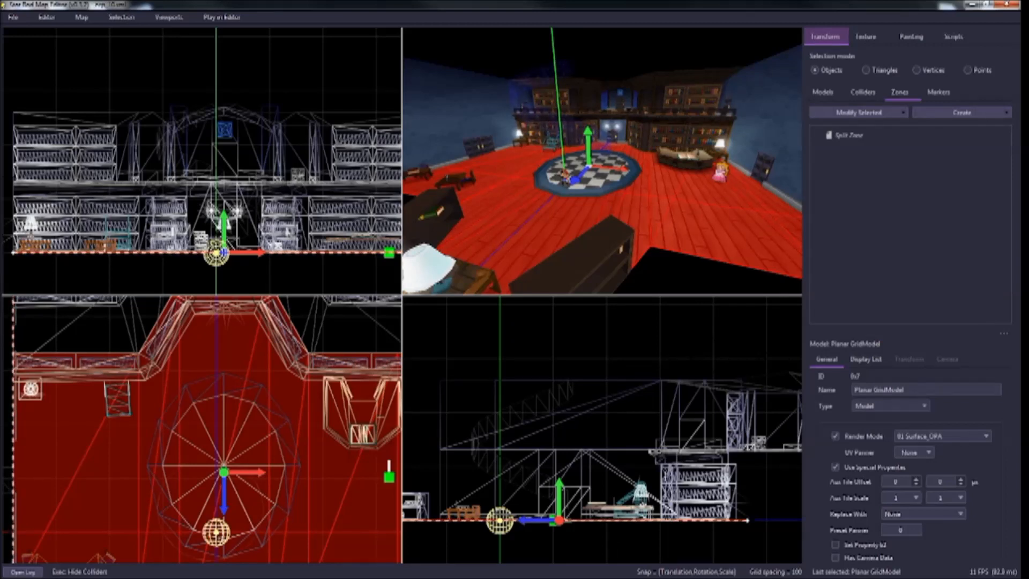
left_click(850, 135)
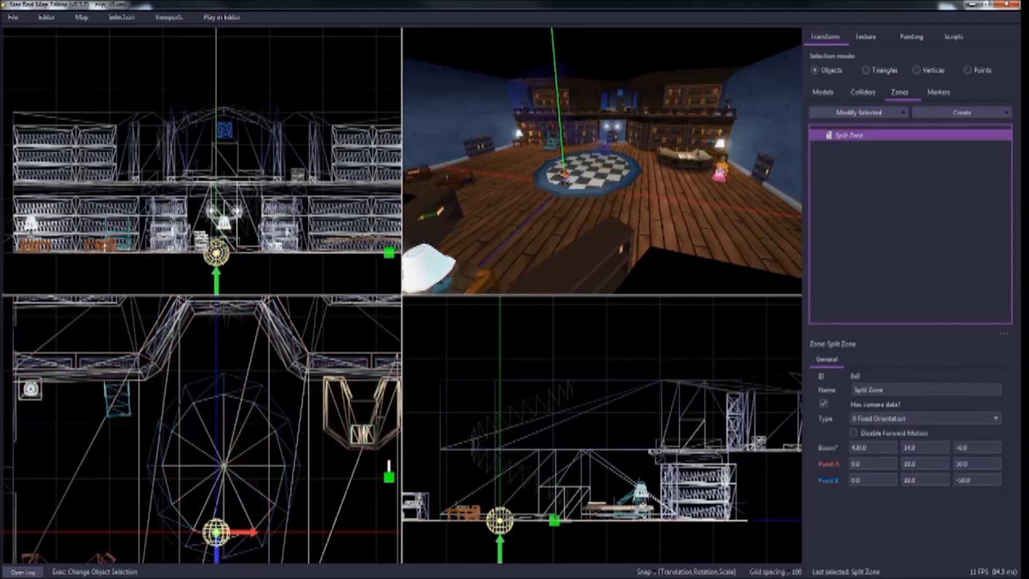
left_click(826, 37)
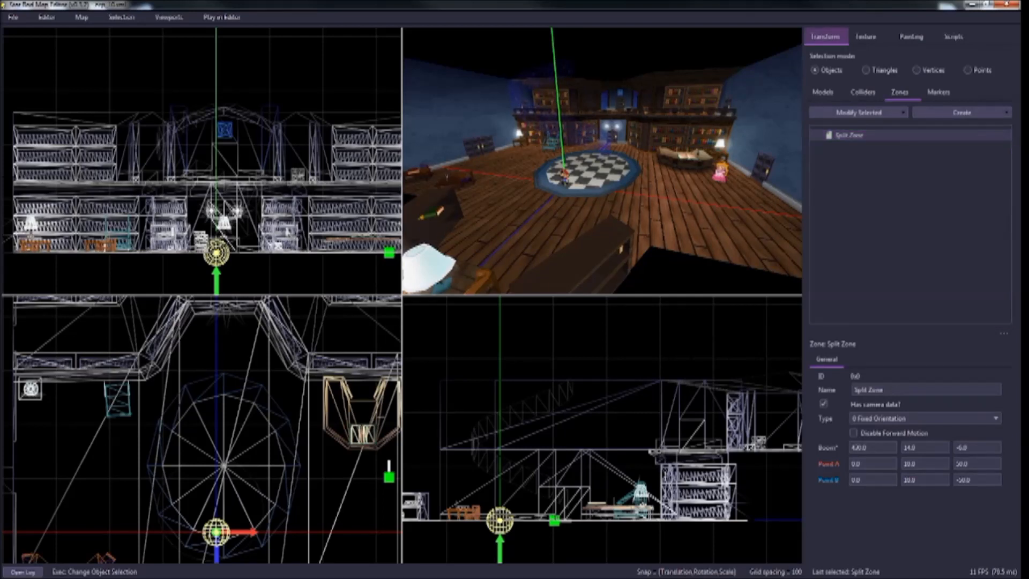
Step: List the map's markers and examine the room from further angles in the perspective viewport
left_click(938, 91)
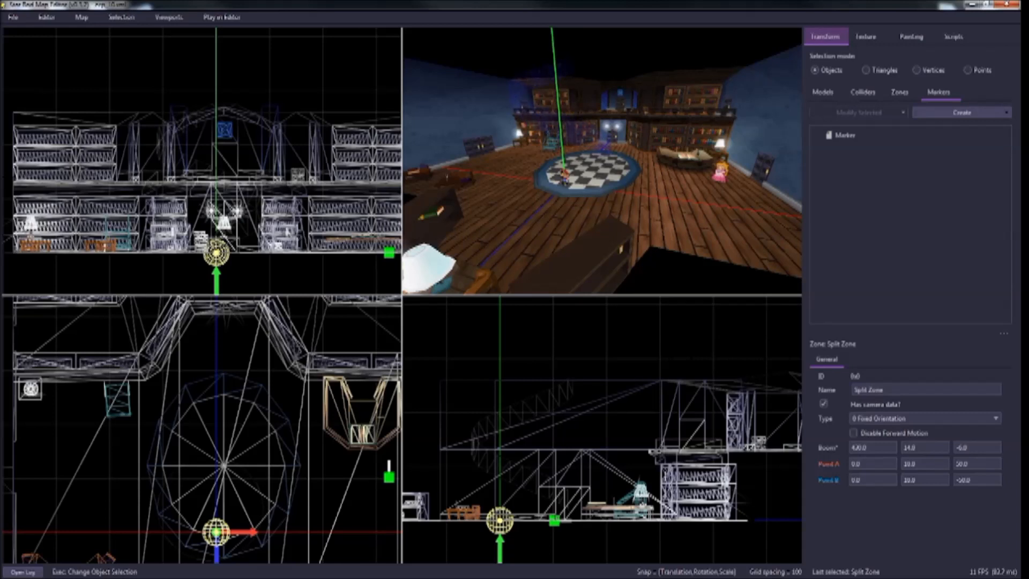
key("s")
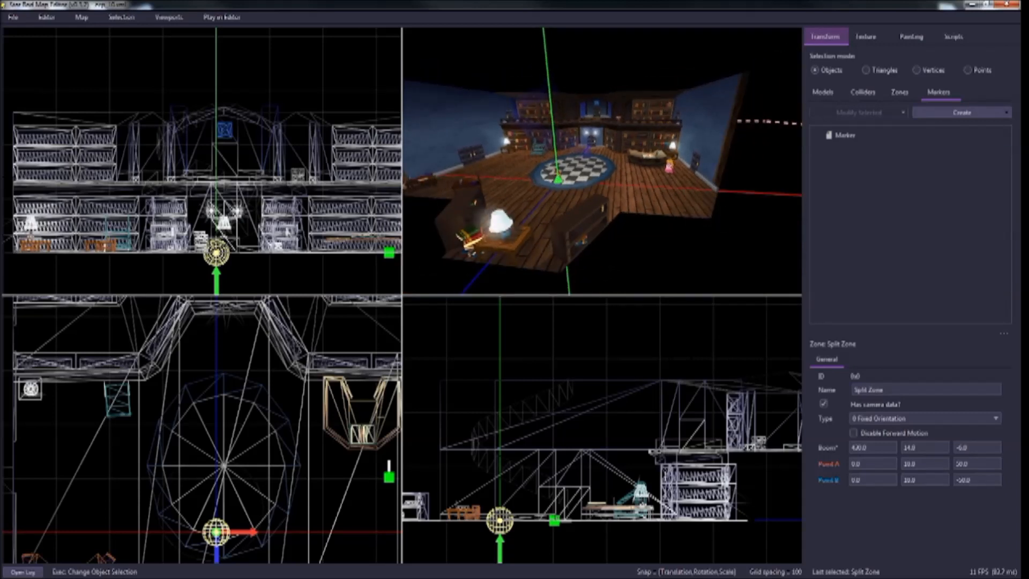
key("a")
key("d")
key("w")
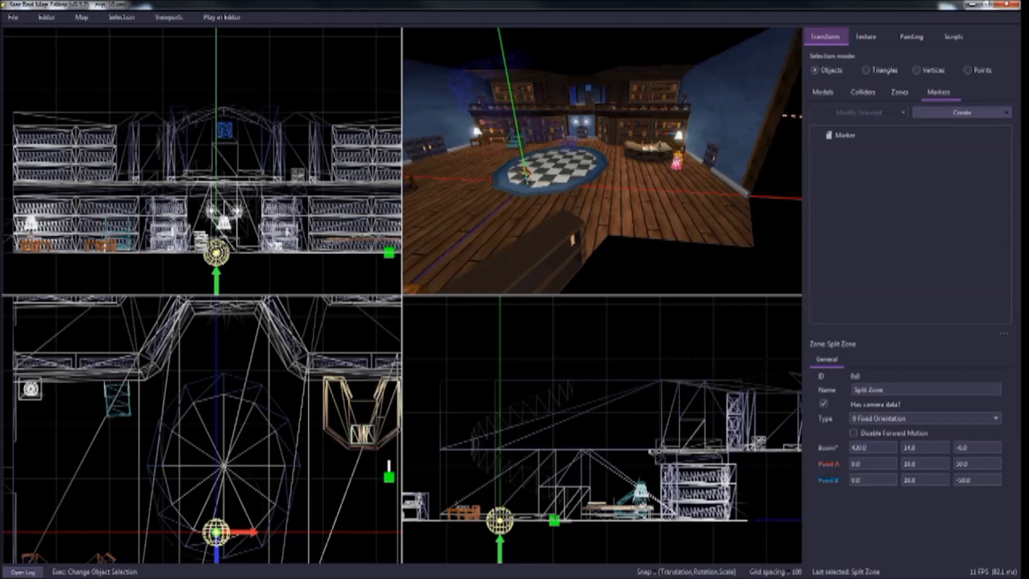
key("s")
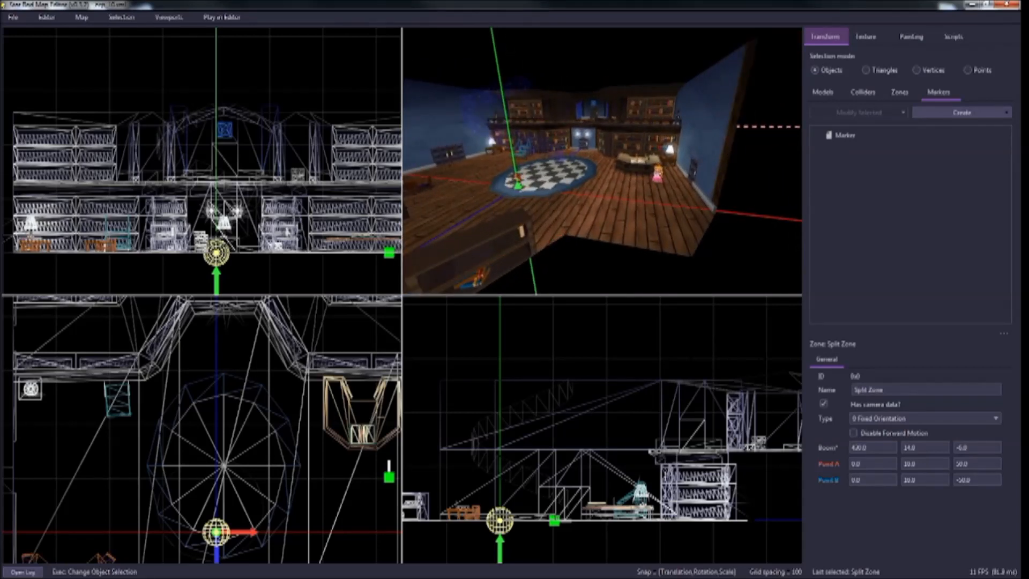
key("s")
key("a")
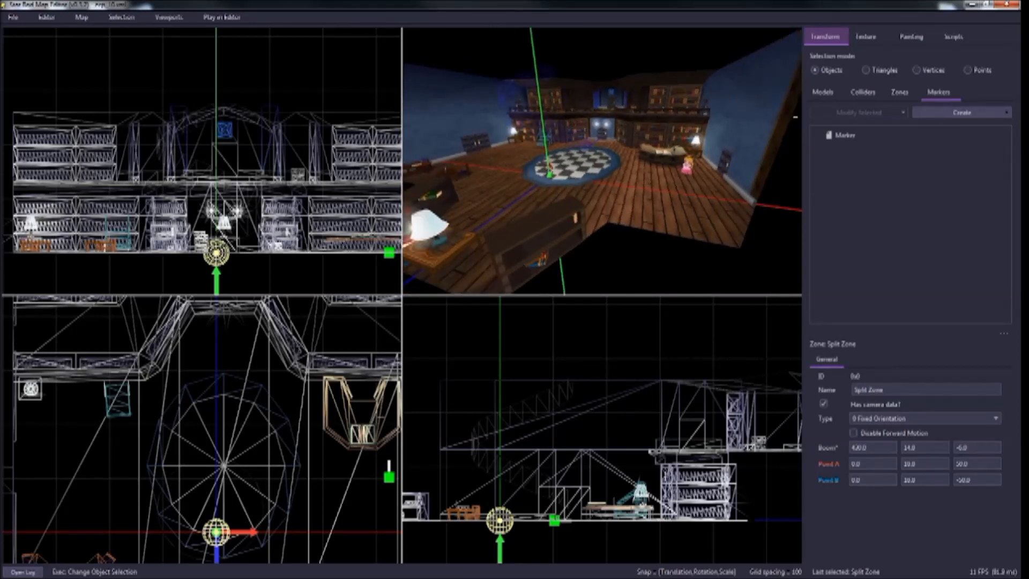
Step: Return to the model list and place the 3D cursor on the wooden floor between the checkered rug and the desk
left_click(823, 92)
key("w")
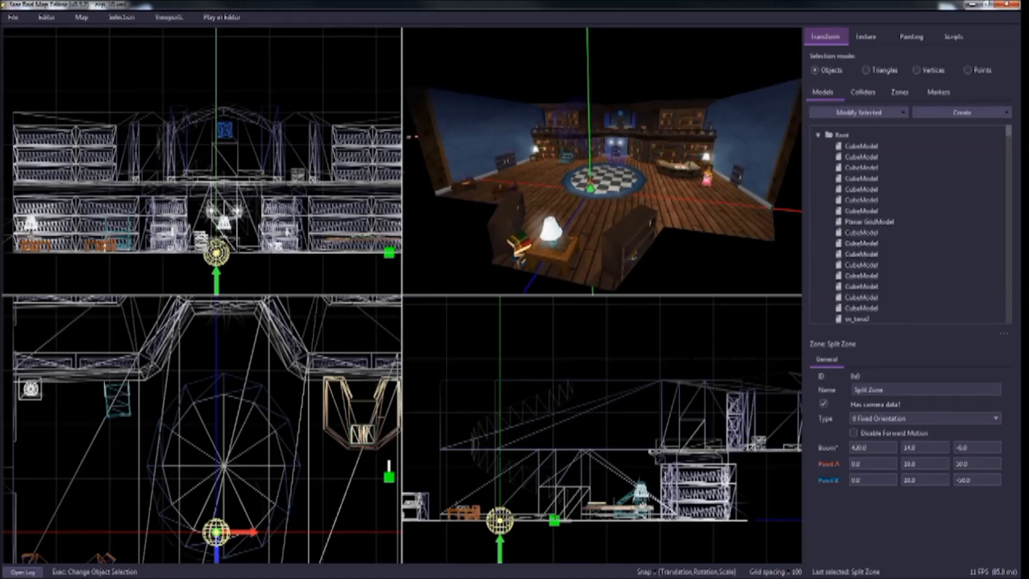
key("s")
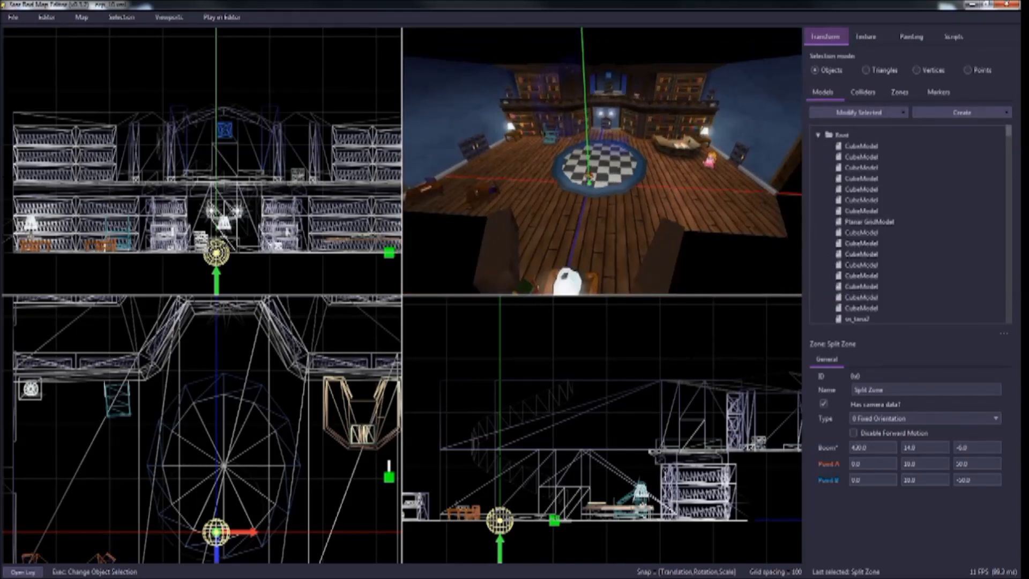
key("d")
key("w")
right_click(623, 243)
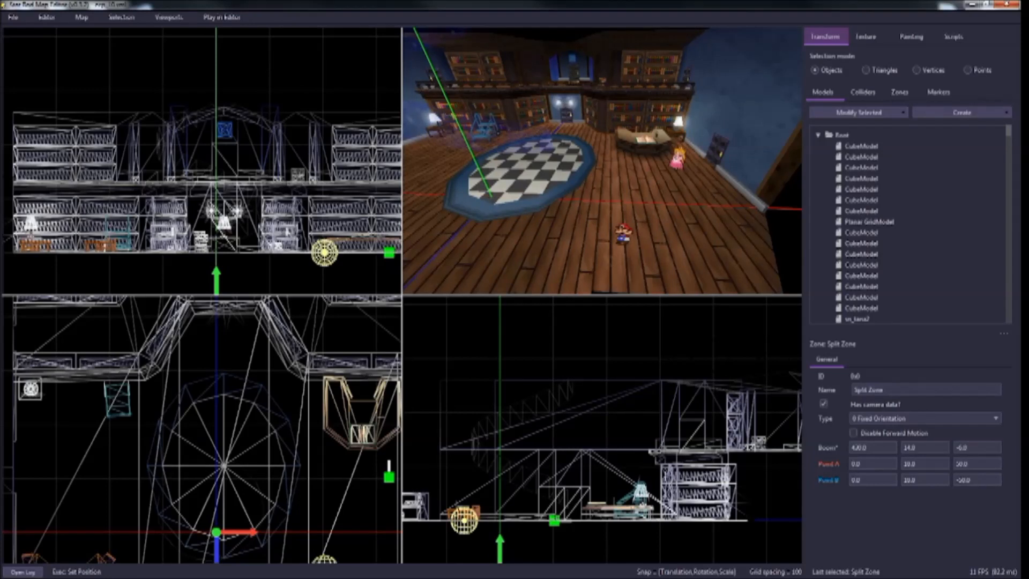
Step: Walk the Mario guide sprite of the 3D cursor in circles on the wooden floor beside the checkered rug
key("Up")
key("Right")
key("Left")
key("Down")
key("Right")
key("Up")
key("Left")
key("Down")
key("Right")
key("Up")
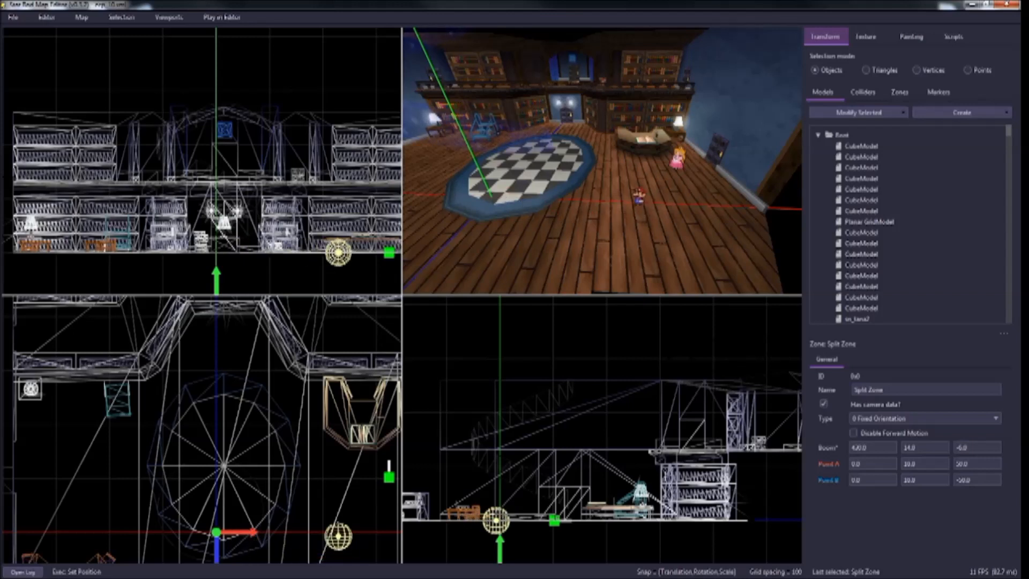
key("Left")
key("Down")
key("Right")
key("Up")
key("Left")
key("Down")
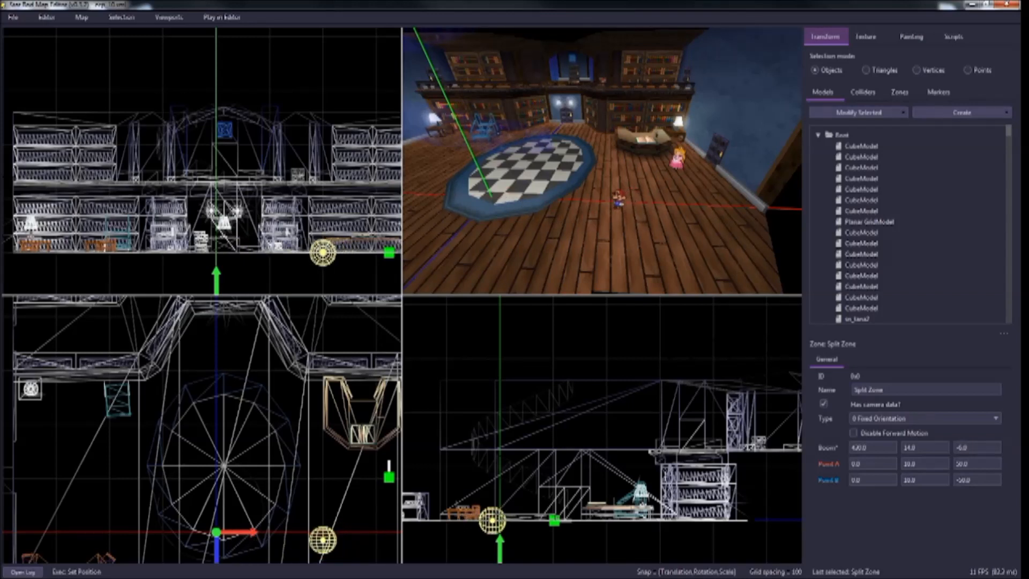
key("Left")
key("Down")
key("Right")
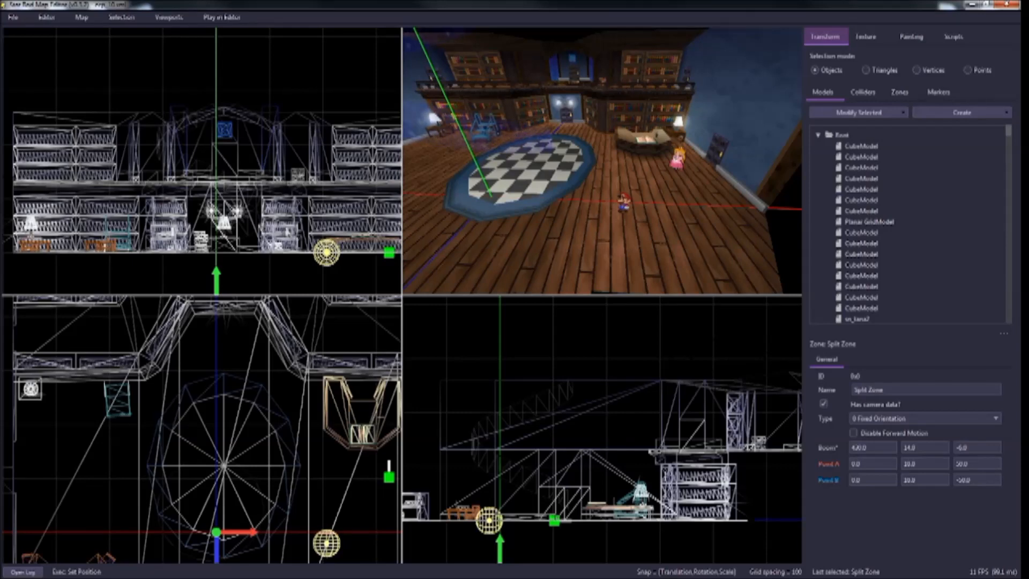
Step: Start playing the map in the editor and walk Mario back and forth across the library with the in-game camera
key("p")
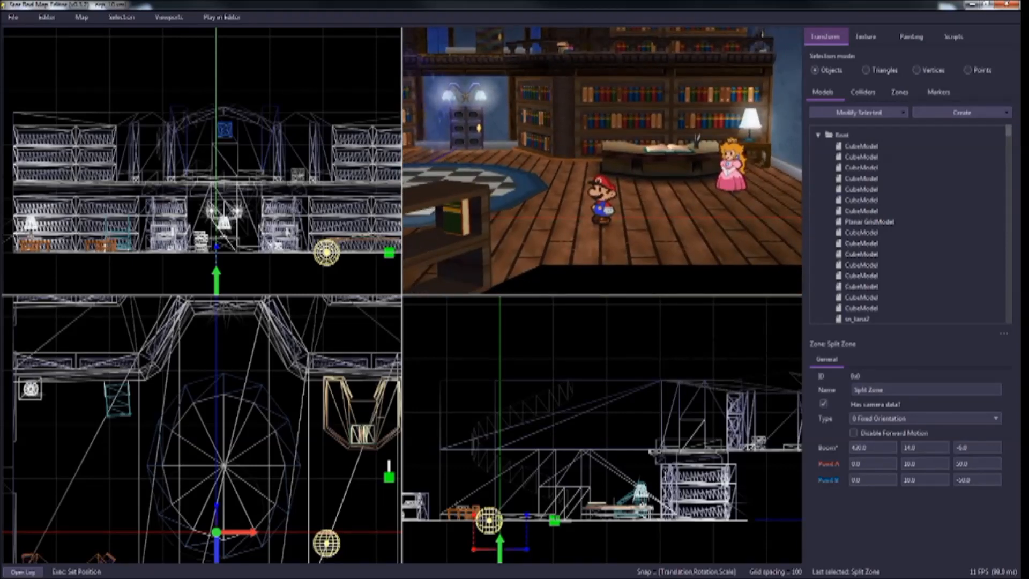
key("Up")
key("Left")
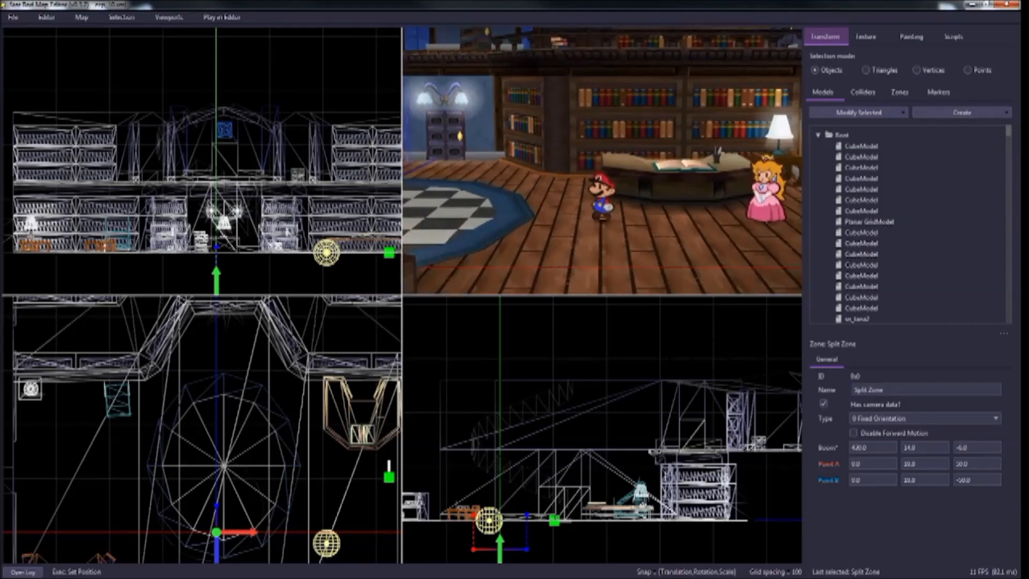
key("Left")
key("Down")
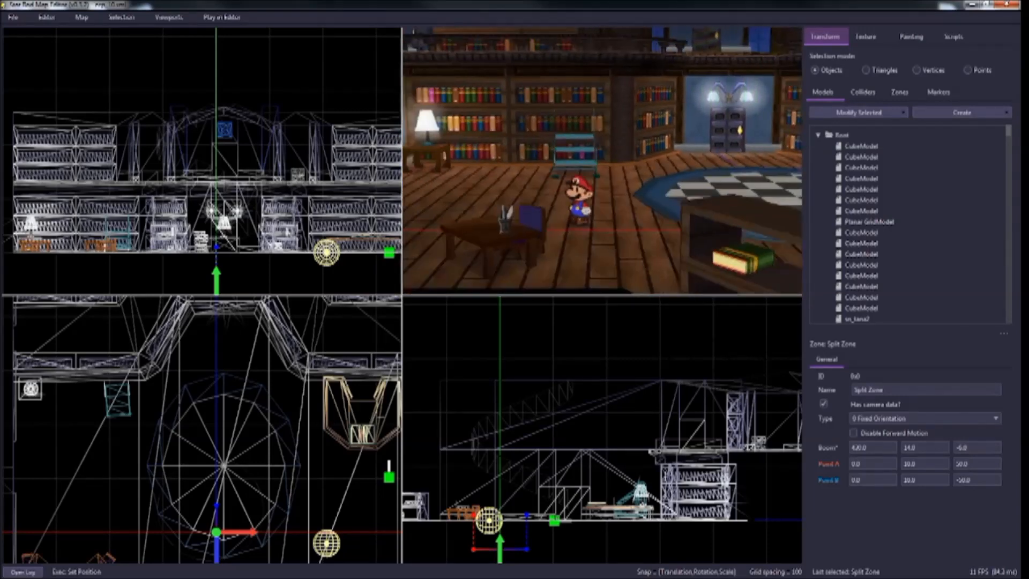
key("Right")
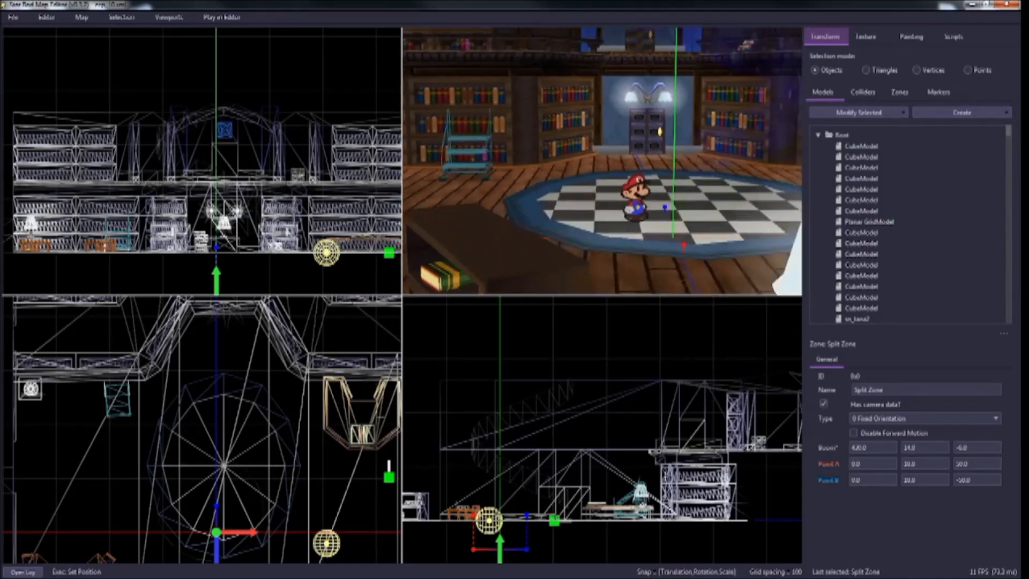
key("Right")
key("Left")
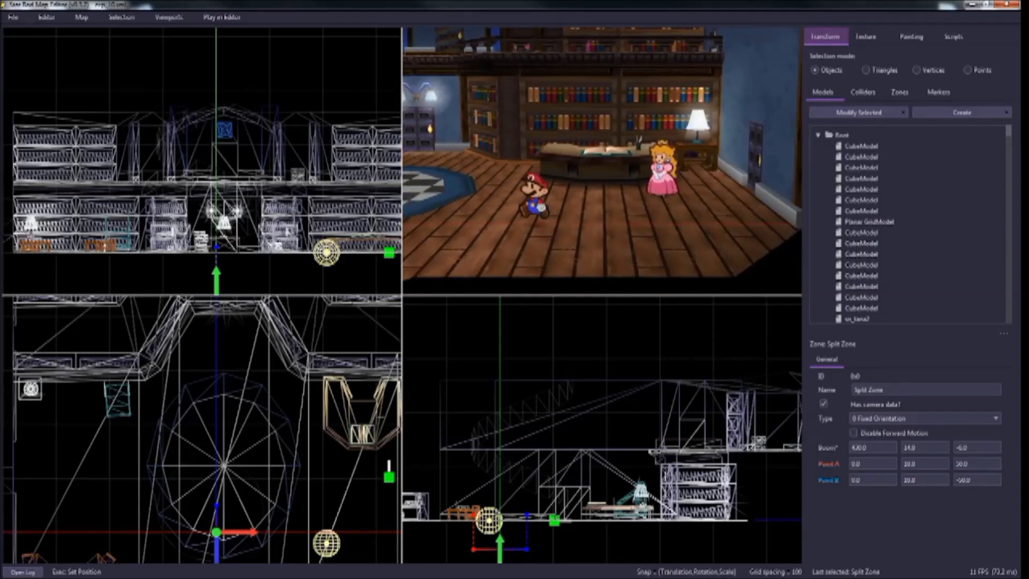
Step: Walk Mario toward the desk and compare the in-game camera with free views from above and outside the library
key("Up")
key("Down")
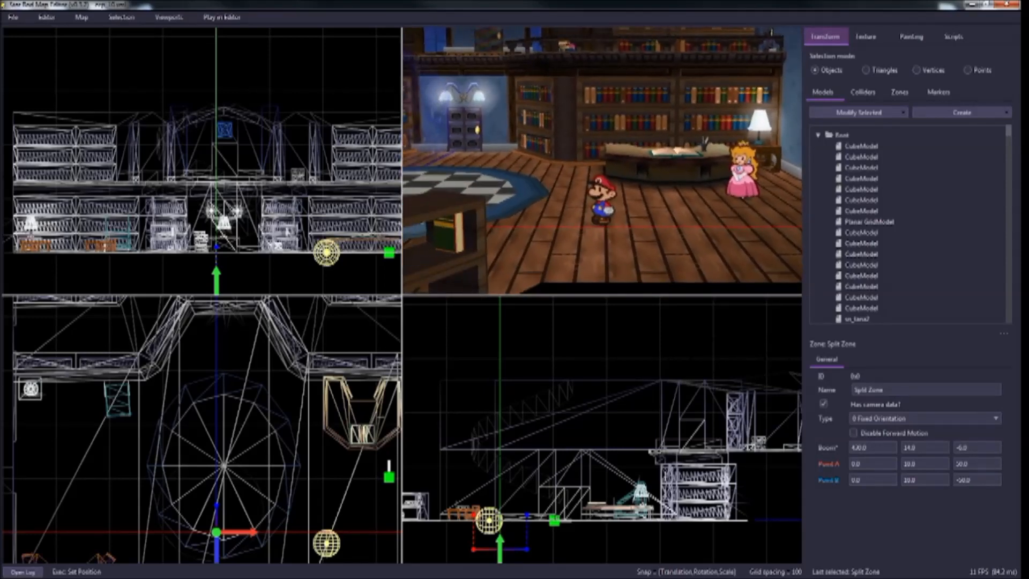
key("p")
key("w")
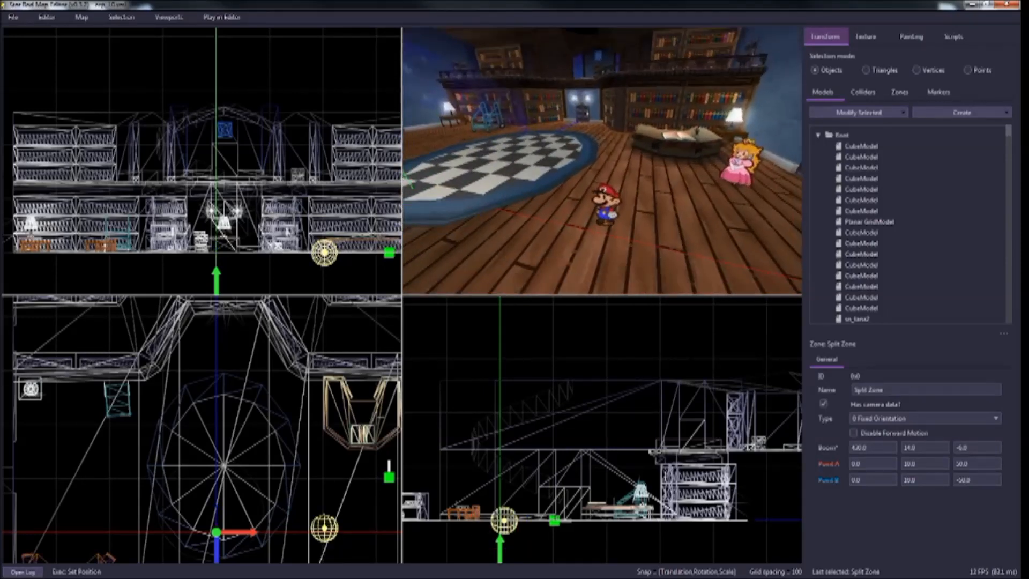
key("s")
key("s")
key("s")
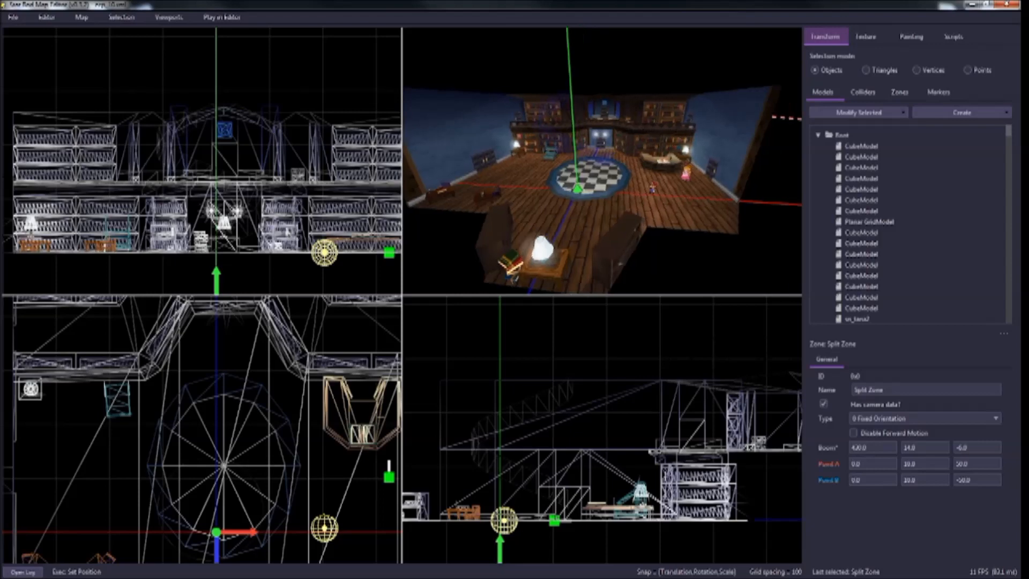
key("w")
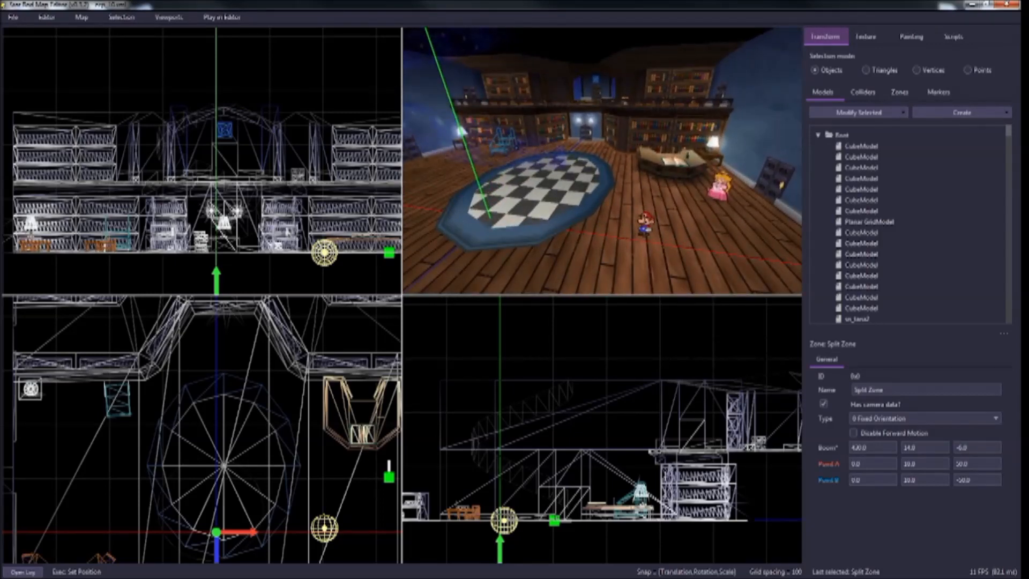
key("w")
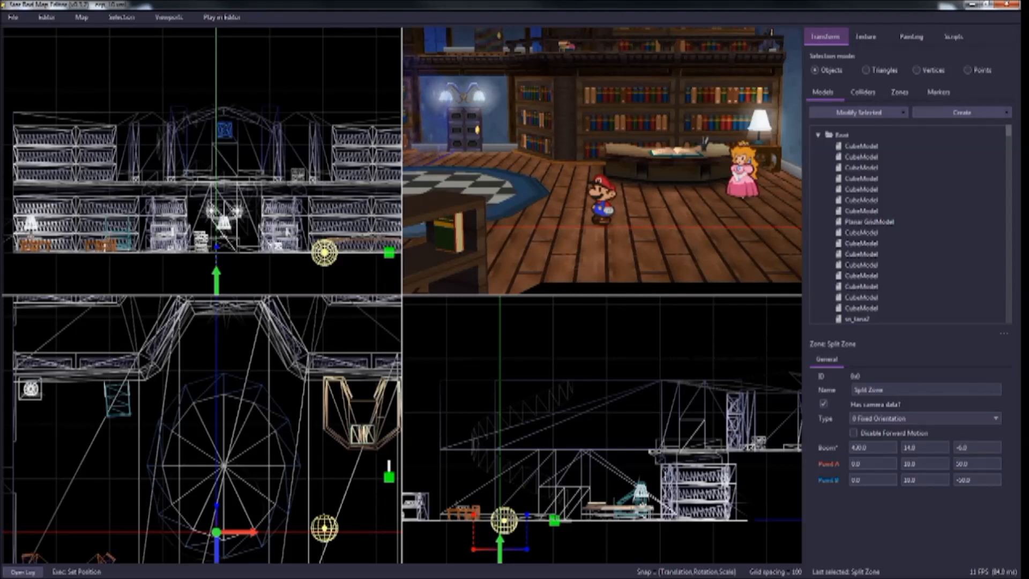
Step: Resume in-editor play, walk Mario onto the checkered rug, and alternate between the game camera and the free camera
key("p")
key("p")
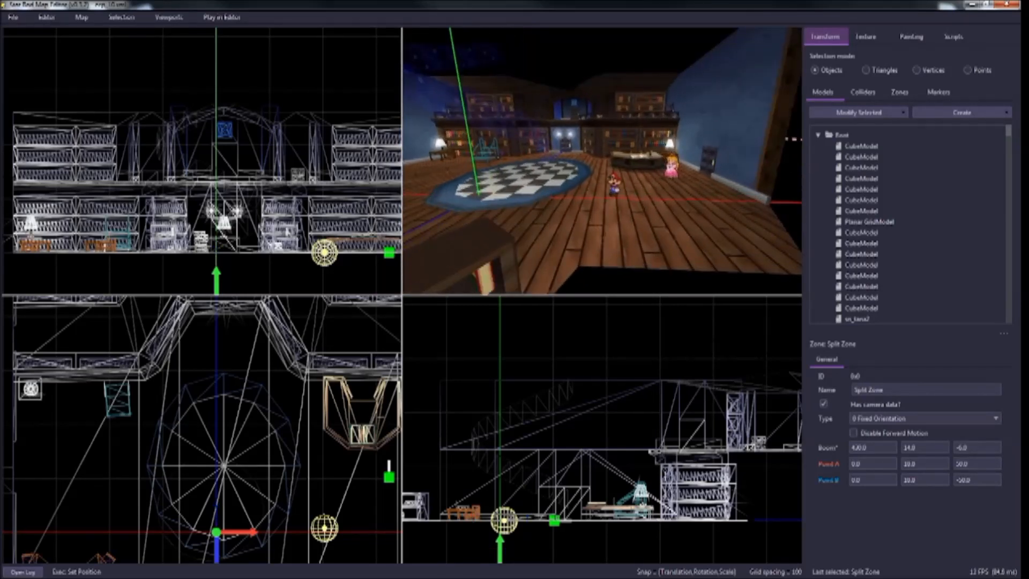
key("Left")
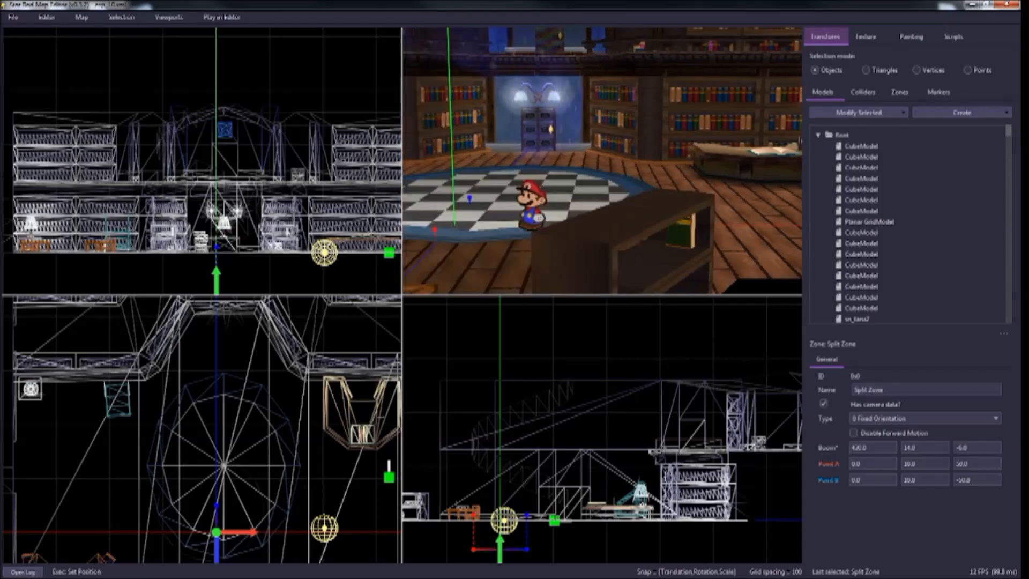
key("p")
key("w")
right_click_drag(601, 160, 561, 214)
key("s")
key("a")
key("d")
key("w")
key("p")
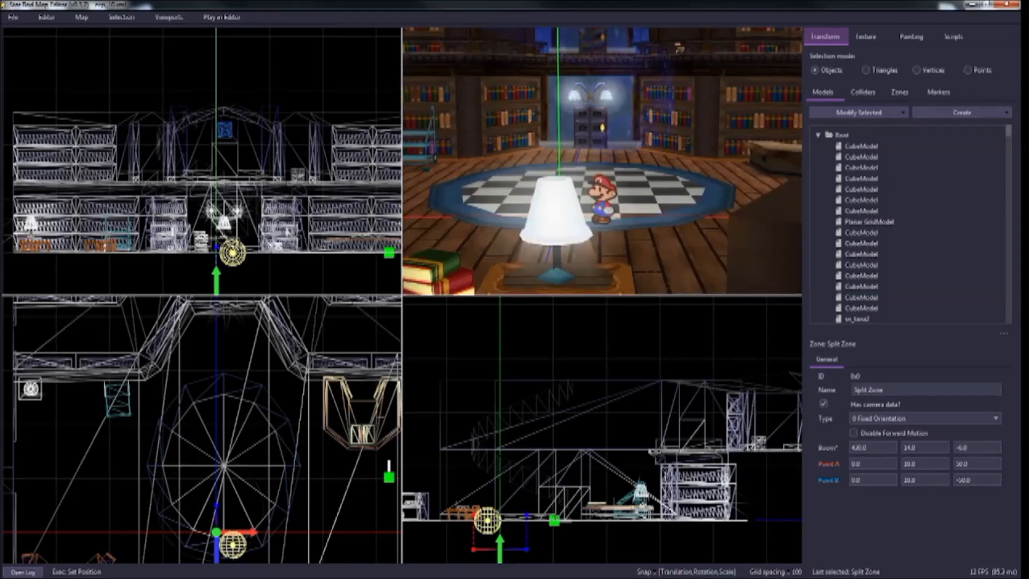
Step: Inspect the whole library from above with the free camera and resume in-editor play near the desk
key("p")
right_click_drag(562, 215, 555, 247)
key("w")
key("s")
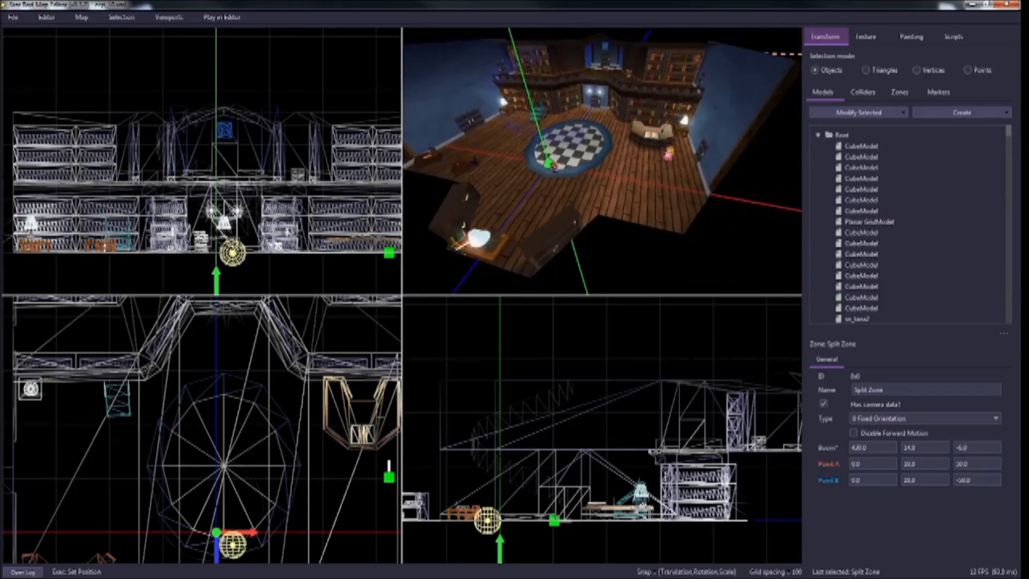
right_click(668, 159)
key("p")
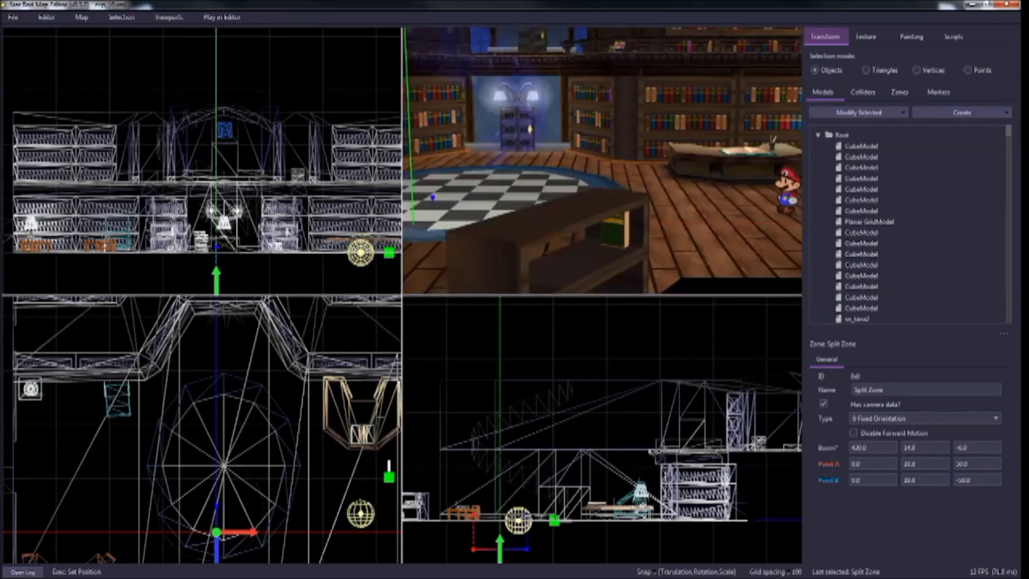
Step: Select the wooden floor model during in-editor play and leave play to view it from above
left_click(668, 214)
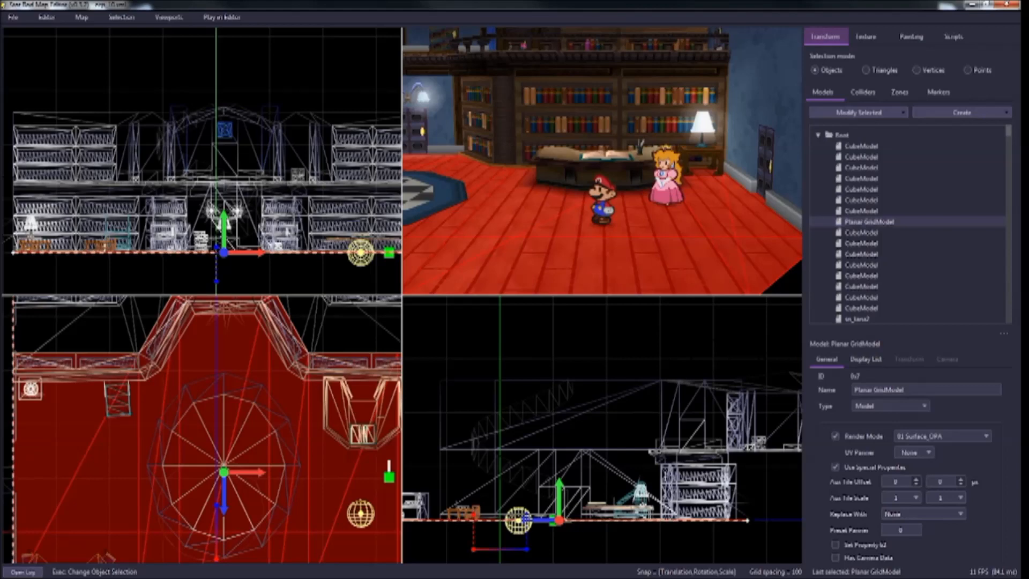
key("p")
right_click_drag(601, 161, 602, 193)
key("w")
key("s")
key("Escape")
left_click(602, 214)
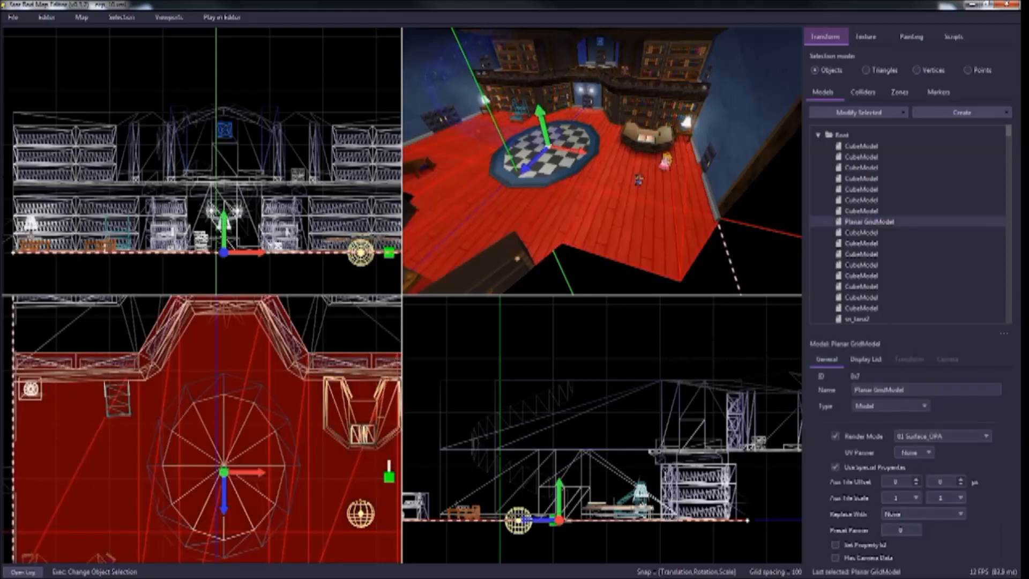
Step: Select the small table model o236 at the front edge of the wooden floor and frame it in the perspective viewport
right_click_drag(601, 214, 613, 164)
key("a")
key("w")
left_click(611, 198)
key("s")
key("w")
key("s")
key("w")
key("s")
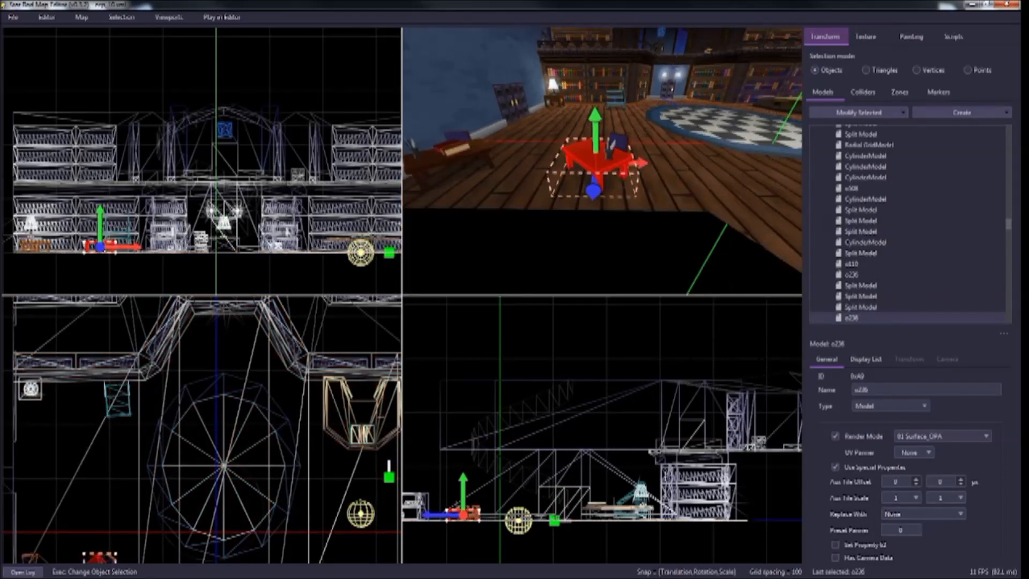
Step: Compare the overhead view of the selected table with the grid off and on at different zoom levels
scroll(202, 429, "down", 5)
scroll(202, 429, "up", 4)
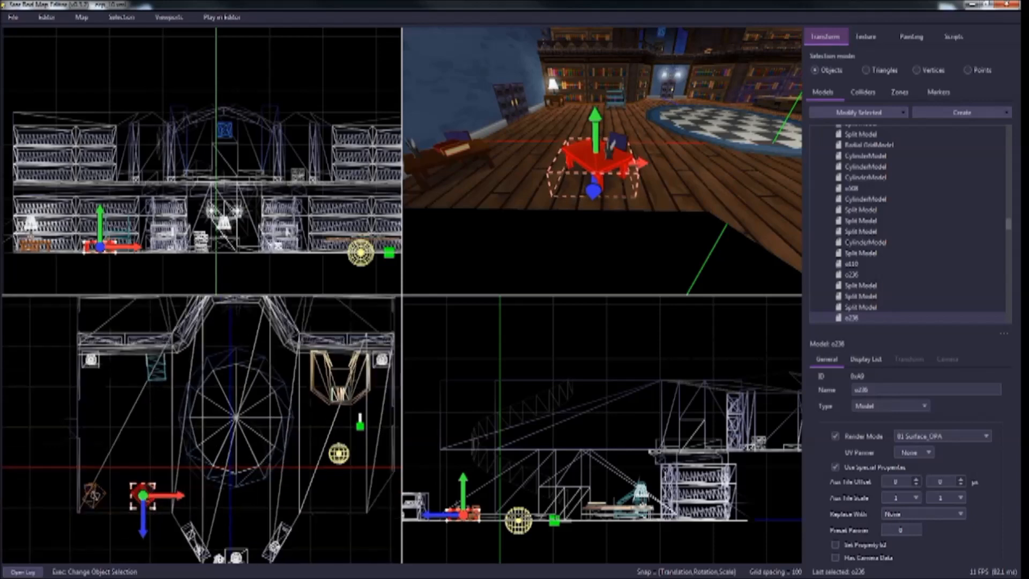
scroll(202, 429, "down", 4)
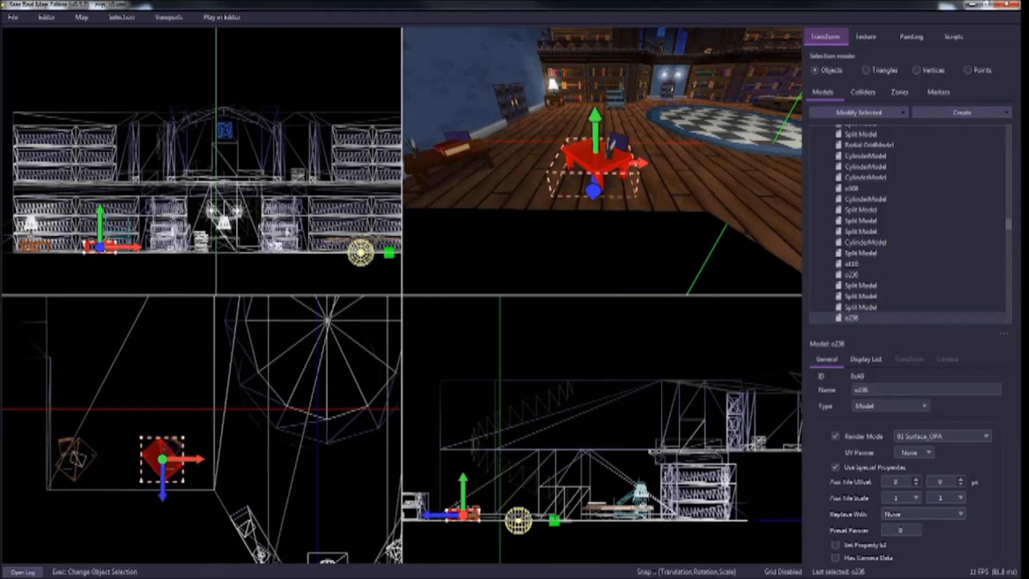
scroll(202, 428, "up", 2)
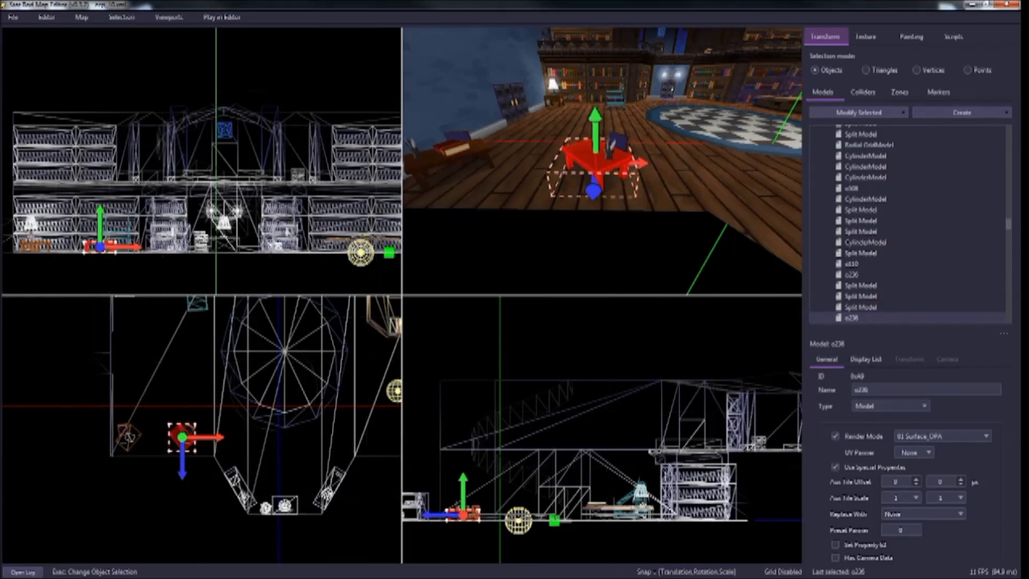
key("g")
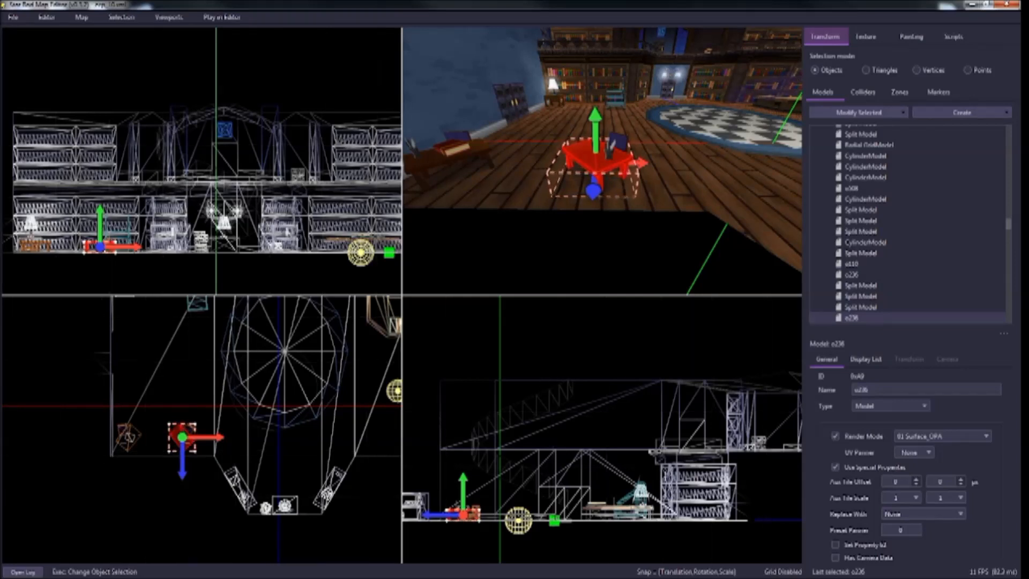
key("g")
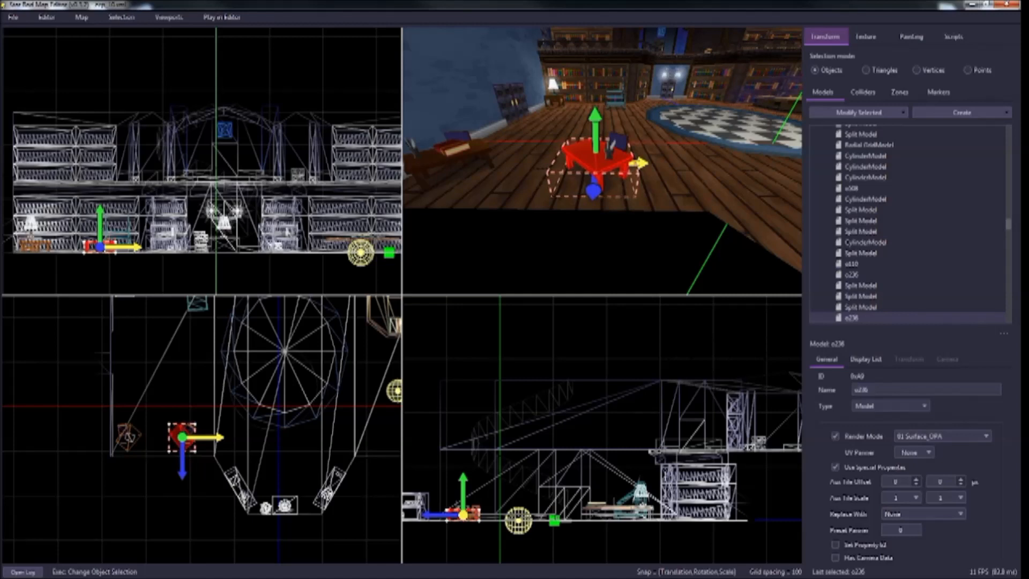
Step: Try moving the table along the X axis past the library wall, undo the move, and disable the grid
left_click_drag(212, 437, 116, 437)
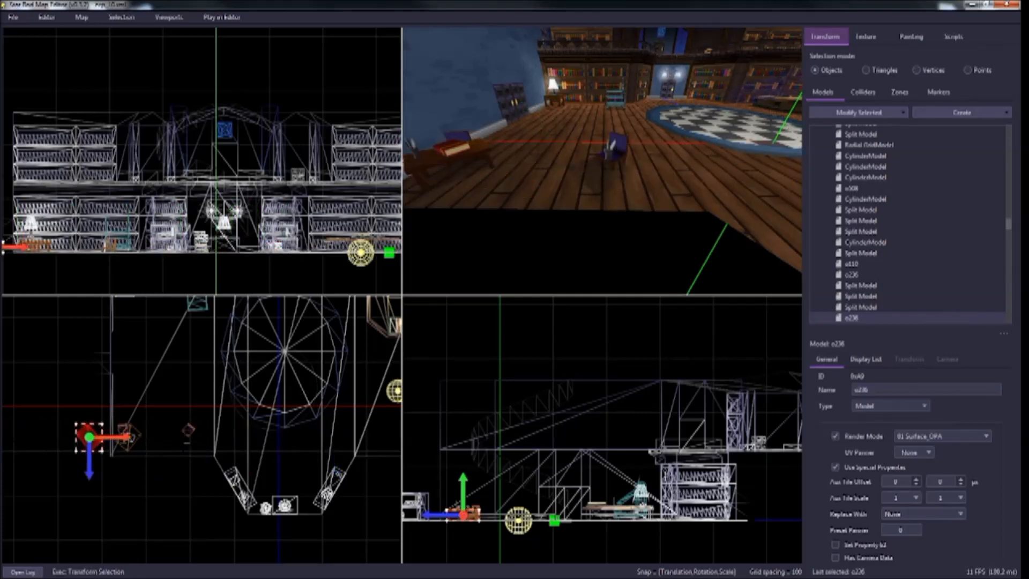
key("ctrl+z")
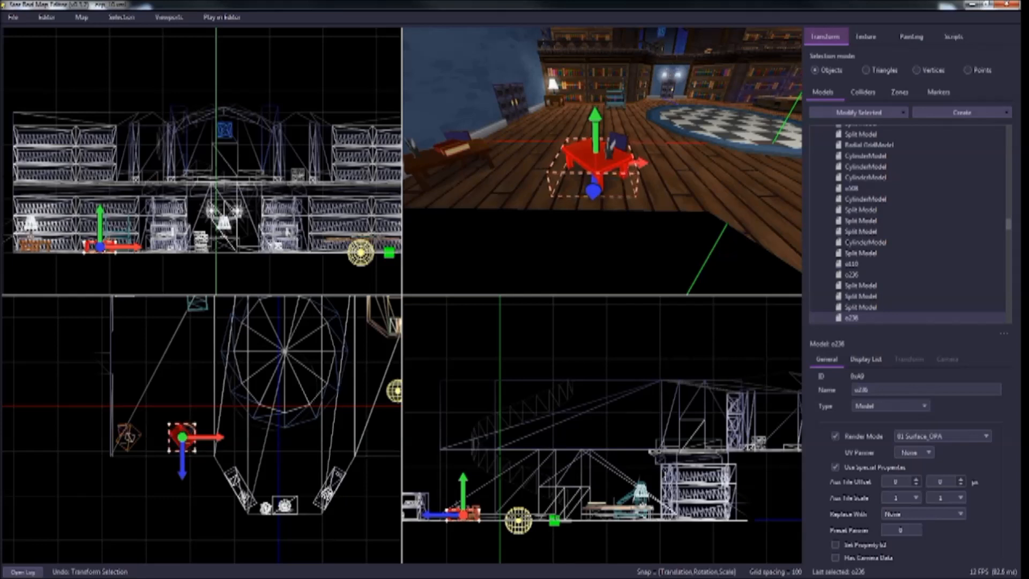
key("g")
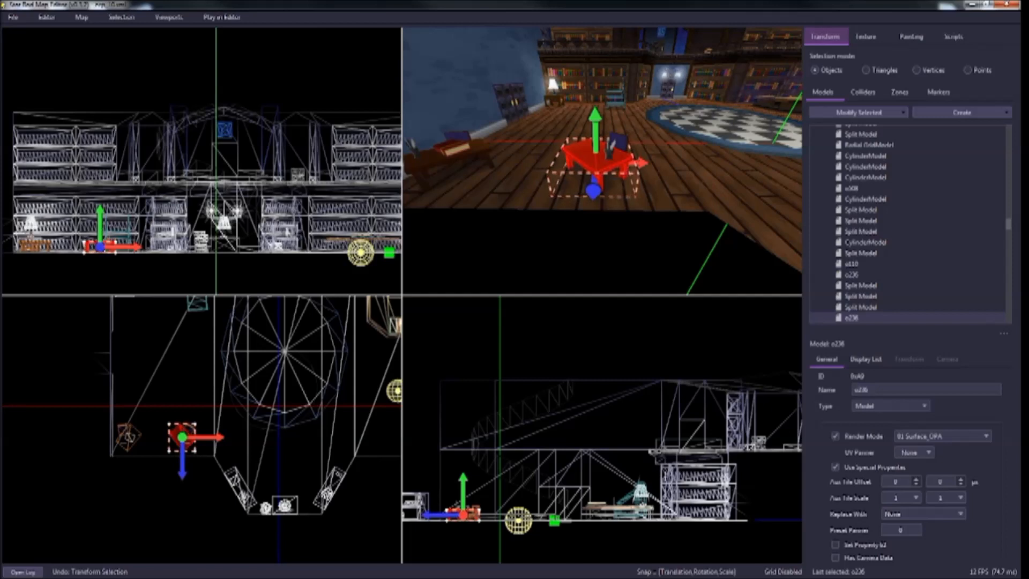
mouse_move(640, 162)
left_mouse_down()
mouse_move(471, 162)
mouse_move(771, 160)
mouse_move(643, 163)
left_mouse_up()
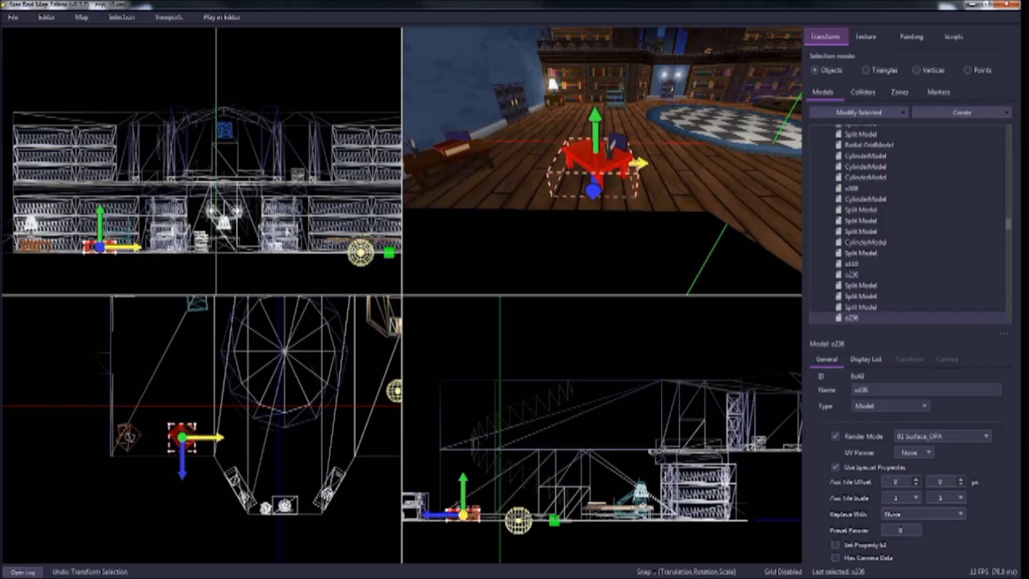
Step: Rotate the selected table around the Y axis in the overhead view with rotation snapping on
key("r")
key("y")
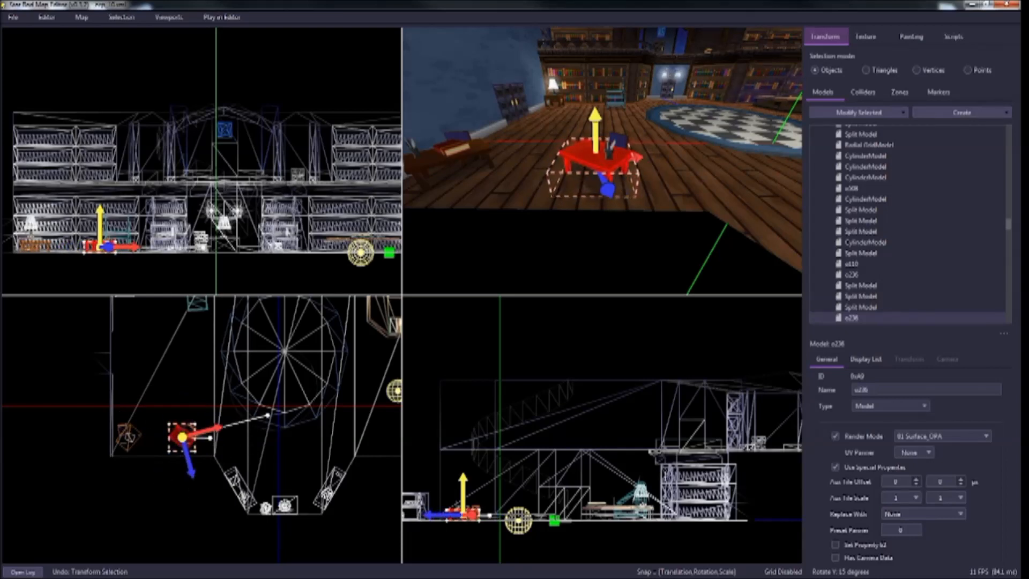
left_click(262, 460)
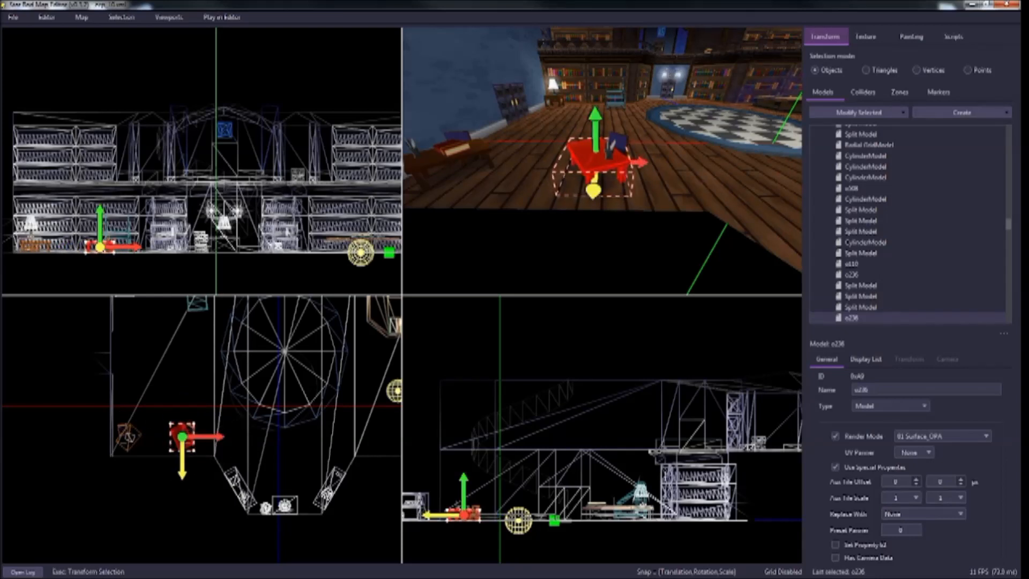
Step: Zoom in on the table in the side and front views and undo its rotation
right_click_drag(541, 472, 651, 394)
scroll(628, 403, "up", 4)
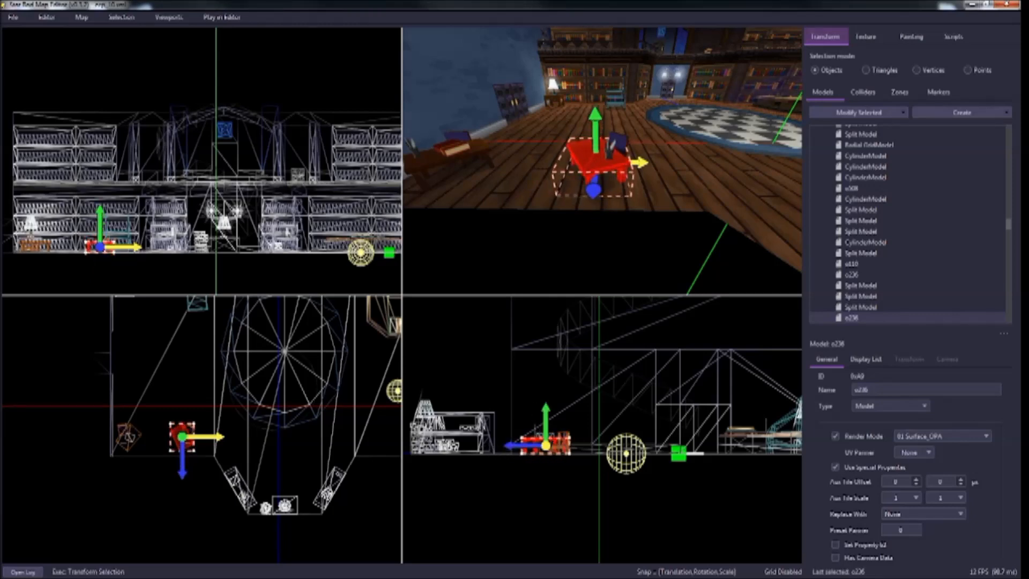
right_click_drag(288, 232, 367, 170)
scroll(351, 194, "up", 4)
left_click_drag(196, 203, 254, 258)
key("ctrl+z")
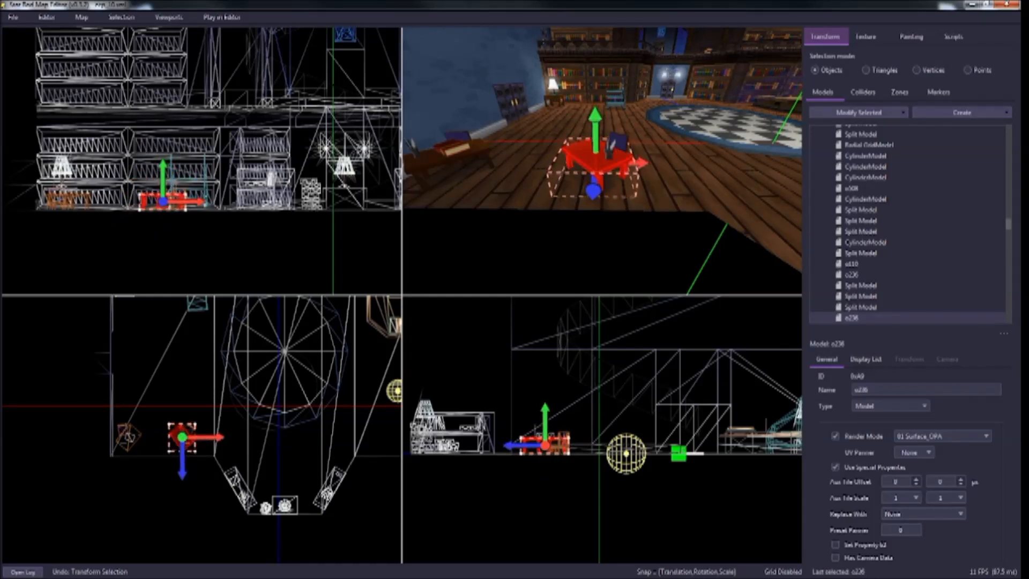
Step: Examine the table from several perspective angles and closer up in the overhead view
key("w")
right_click_drag(602, 160, 590, 187)
key("s")
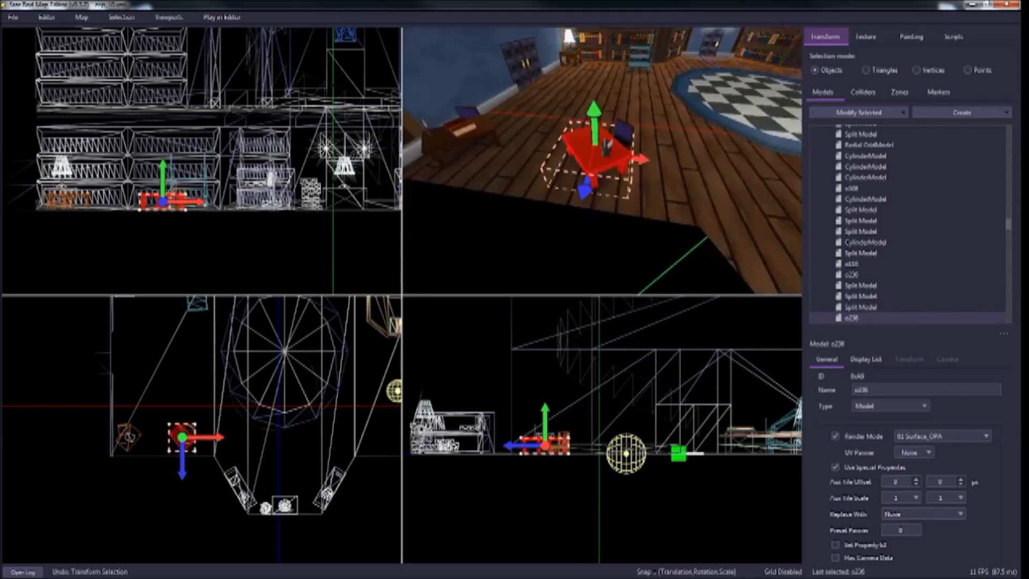
key("s")
mouse_move(594, 176)
right_mouse_down()
mouse_move(598, 158)
mouse_move(599, 167)
right_mouse_up()
key("w")
scroll(230, 375, "down", 2)
scroll(229, 375, "up", 1)
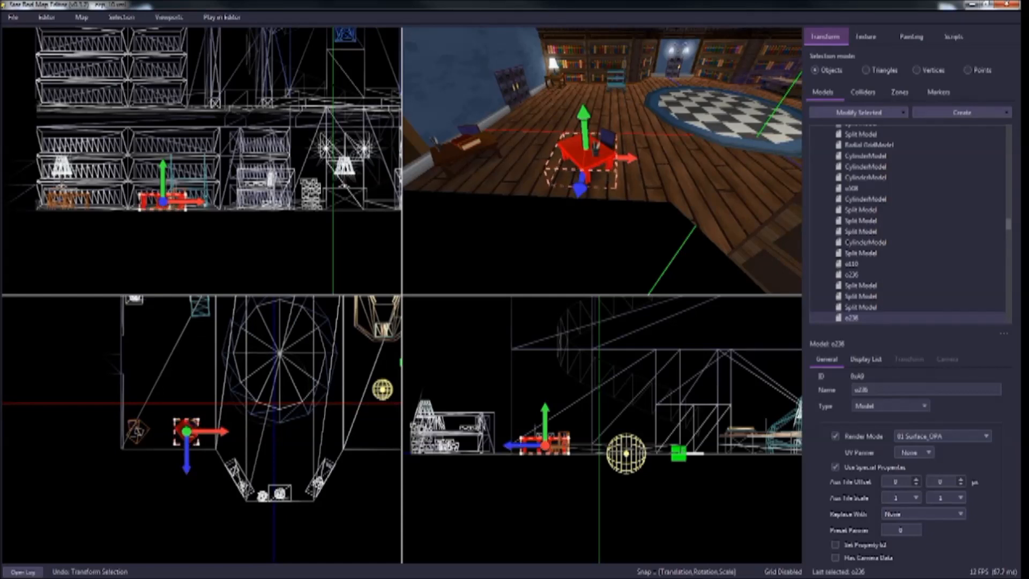
scroll(182, 431, "up", 2)
Step: Try rotating the table freely in the overhead view with rotation snapping disabled, re-enable the snapping, and undo the rotation
left_click_drag(182, 466, 236, 471)
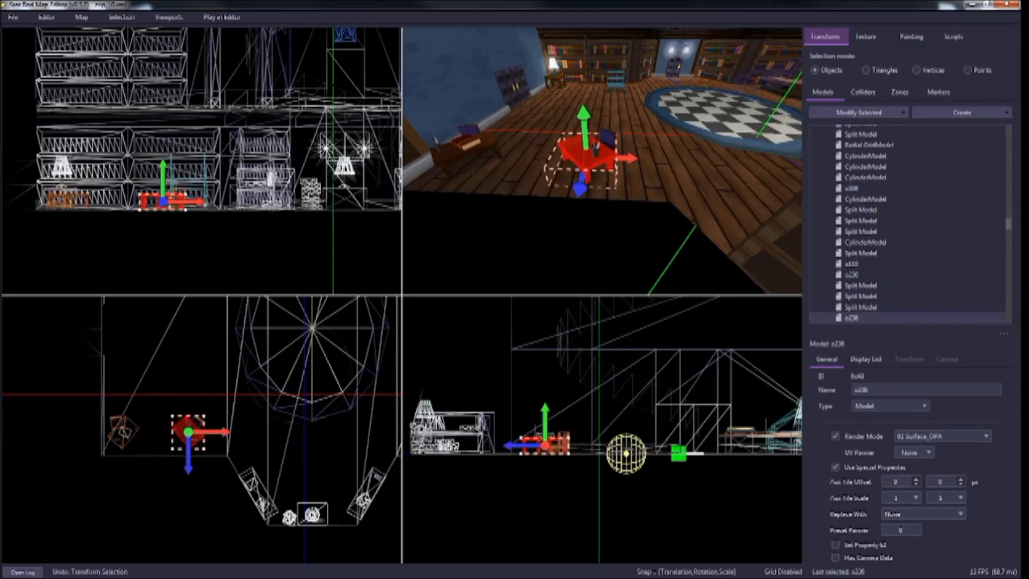
key("y")
key("y")
key("r")
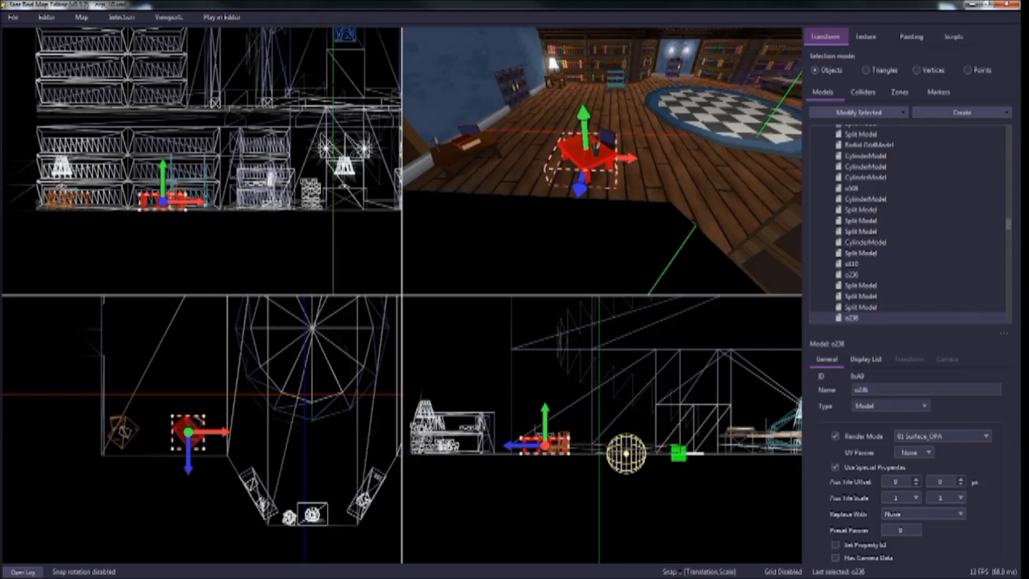
left_click_drag(187, 468, 255, 417)
key("r")
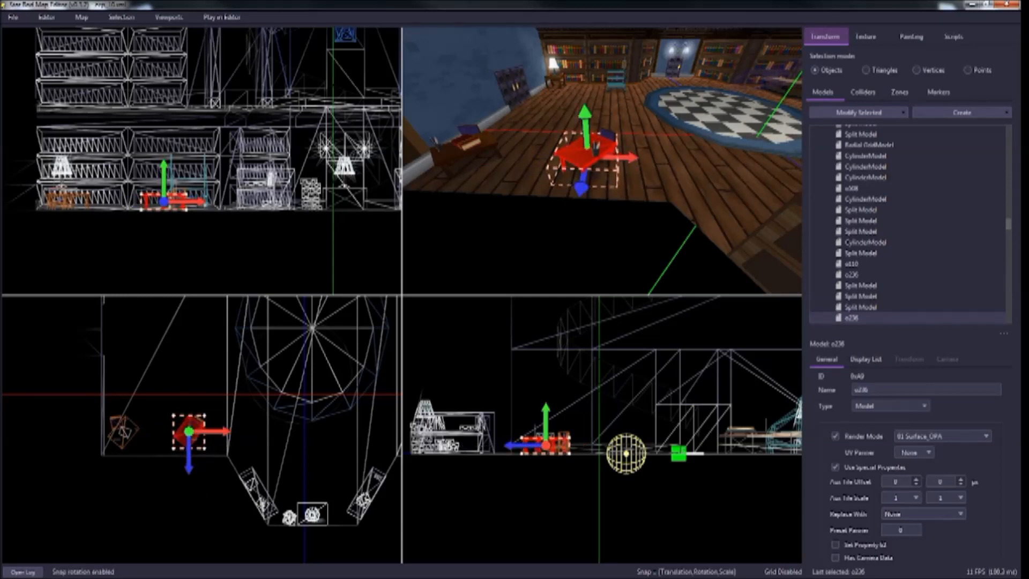
key("ctrl+z")
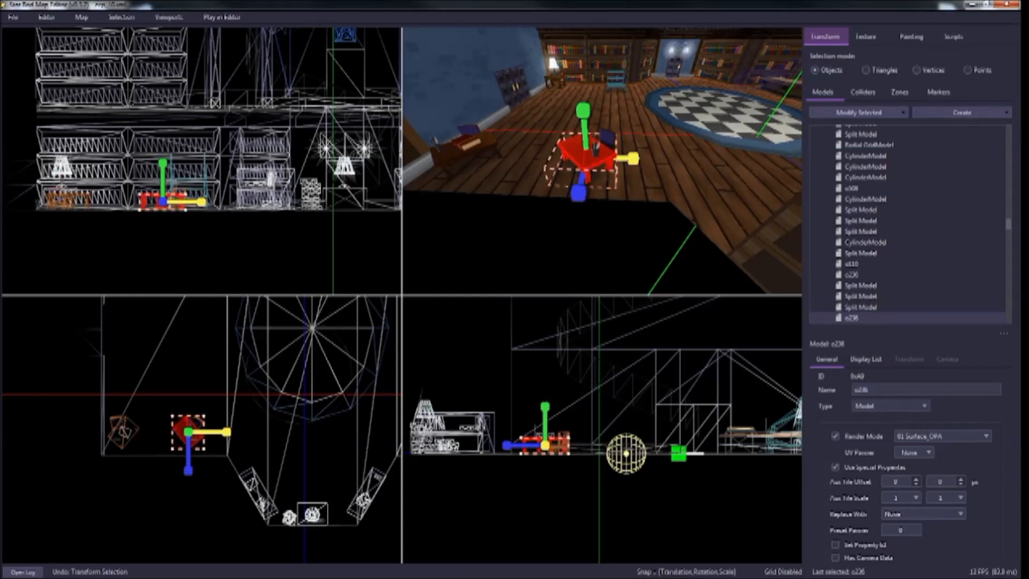
Step: Try stretching the table along the X and Z axes with the scale gizmo and undo the scaling
key("space")
left_click_drag(634, 158, 737, 161)
key("space")
key("space")
left_click_drag(578, 188, 568, 279)
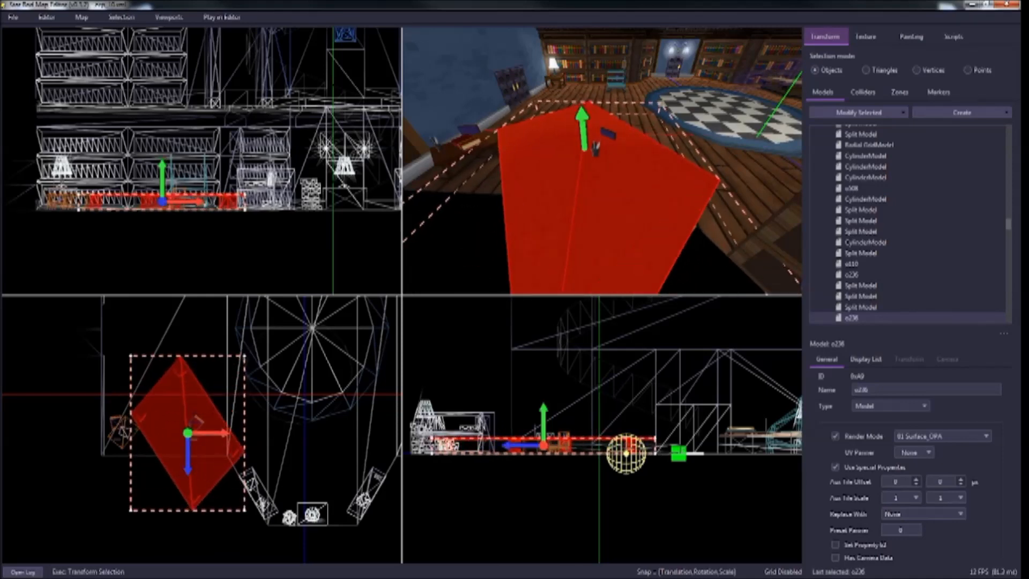
key("ctrl+z")
key("ctrl+z")
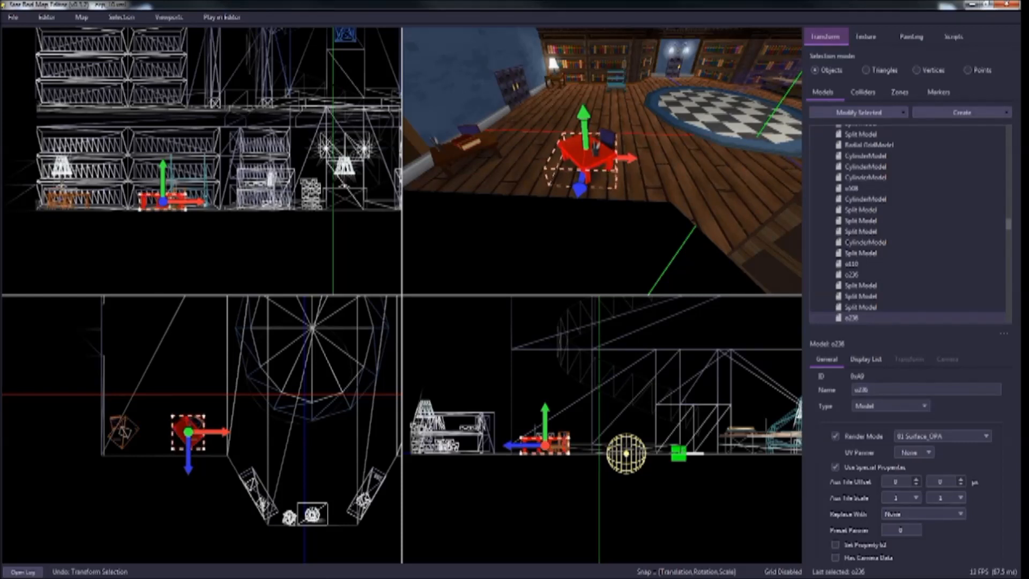
Step: Try scaling the table along the X axis again, undo it, and disable scale snapping
key("ctrl+z")
key("ctrl+z")
key("ctrl+z")
key("ctrl+z")
left_click_drag(634, 158, 706, 160)
key("ctrl+z")
key("shift+s")
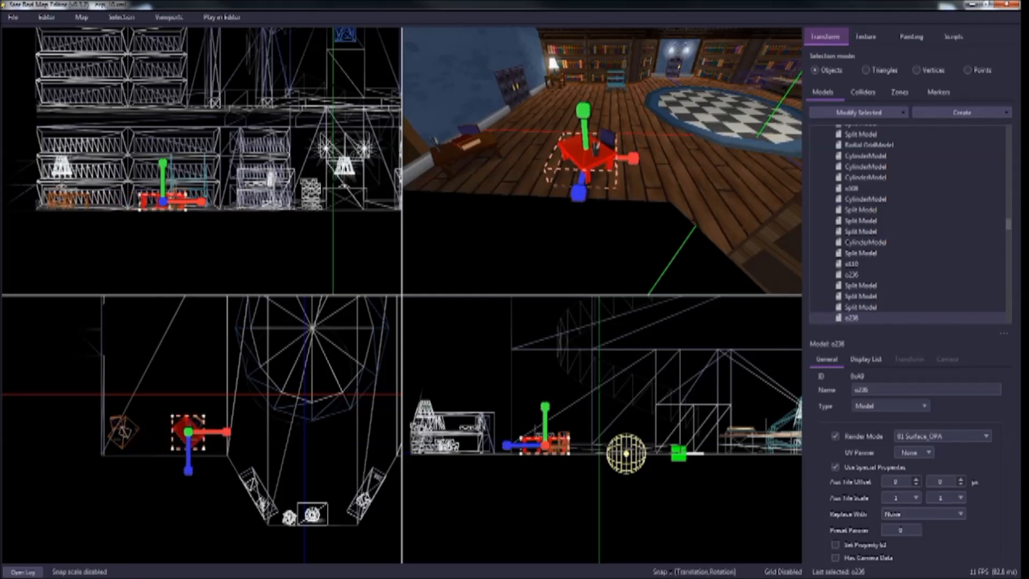
Step: Try stretching the table freely along the X axis with scale snapping off and undo the stretch
left_click_drag(633, 158, 735, 160)
key("ctrl+z")
key("s")
right_click_drag(735, 160, 721, 146)
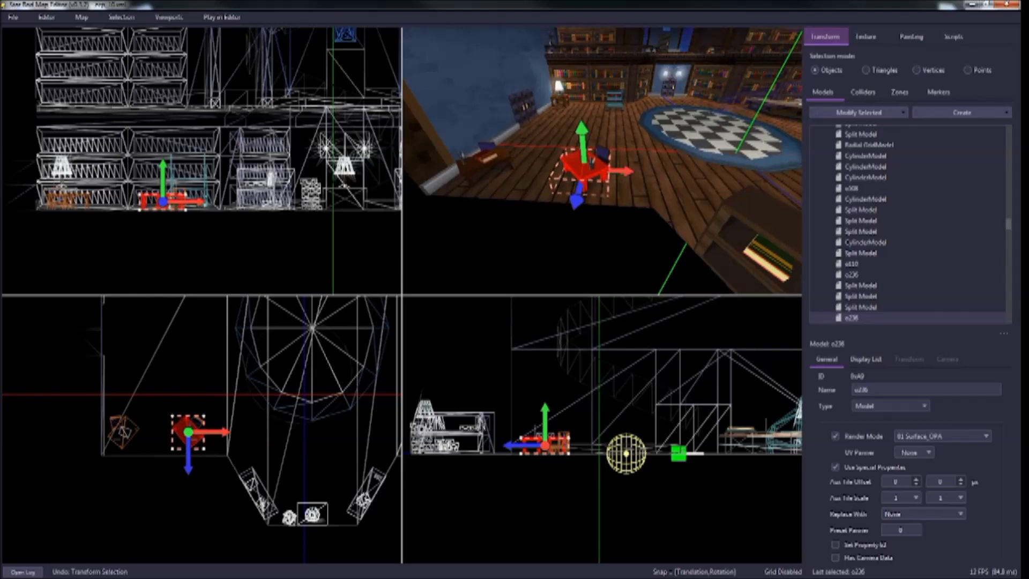
Step: Examine the library layout in the overhead, front and perspective views, from the table across to the area with Mario and Peach
scroll(190, 433, "up", 5)
scroll(196, 431, "down", 4)
scroll(195, 430, "down", 5)
right_click_drag(195, 431, 126, 558)
scroll(81, 480, "up", 3)
scroll(185, 437, "down", 2)
scroll(185, 437, "up", 2)
scroll(134, 424, "down", 2)
scroll(107, 430, "up", 3)
scroll(70, 459, "up", 2)
scroll(71, 459, "down", 4)
scroll(109, 516, "up", 1)
scroll(126, 559, "up", 2)
scroll(126, 559, "down", 1)
scroll(395, 172, "down", 2)
right_click_drag(395, 172, 301, 197)
scroll(319, 215, "down", 4)
scroll(319, 215, "up", 2)
key("s")
mouse_move(589, 172)
right_mouse_down()
mouse_move(579, 193)
mouse_move(604, 166)
mouse_move(648, 171)
mouse_move(573, 160)
mouse_move(616, 164)
mouse_move(602, 165)
right_mouse_up()
Step: Clear the table selection and start a new Planar Grid primitive on the open floor near Mario and Peach
key("Escape")
key("w")
key("s")
key("w")
key("d")
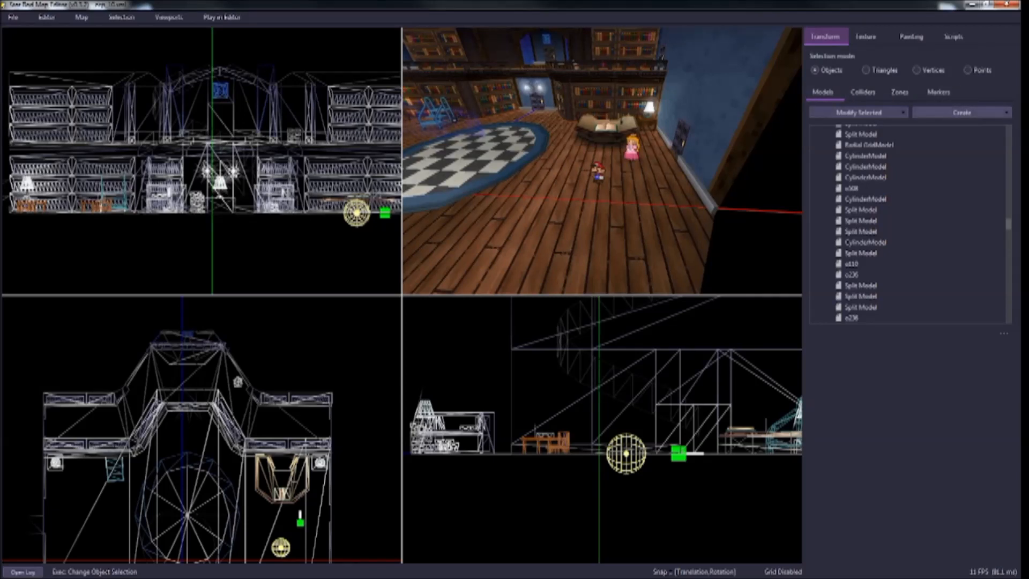
left_click(962, 112)
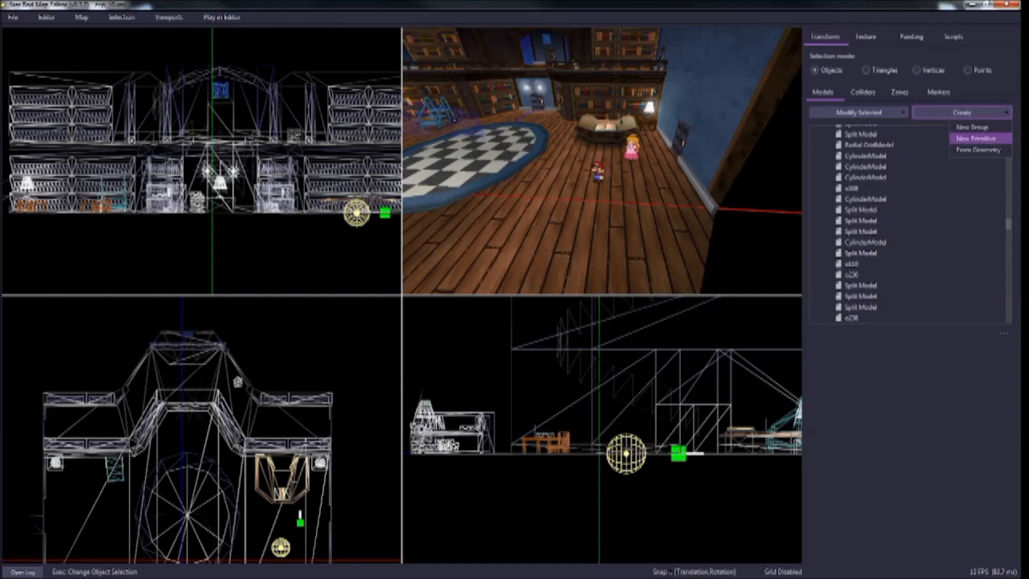
left_click(975, 138)
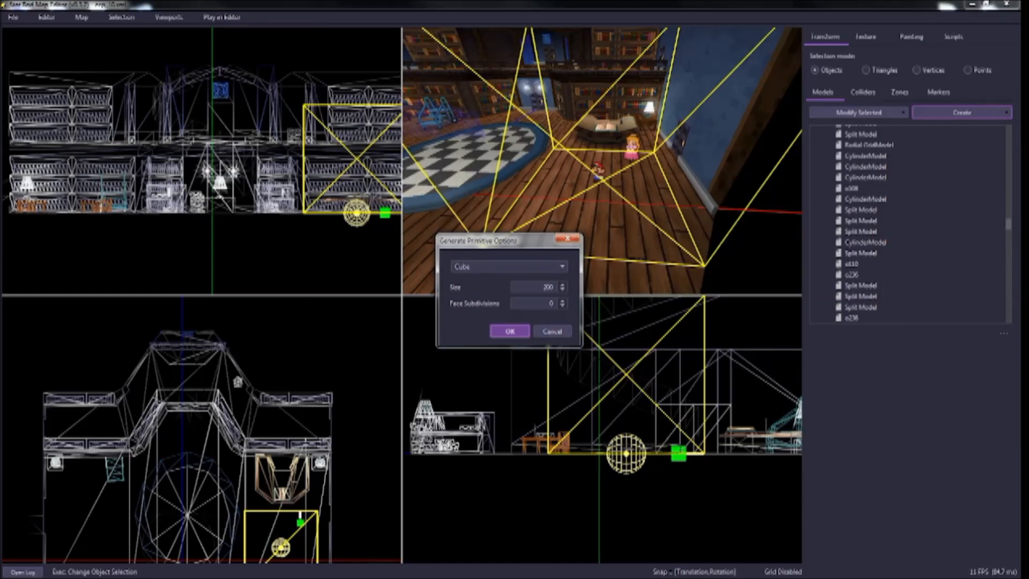
left_click(552, 267)
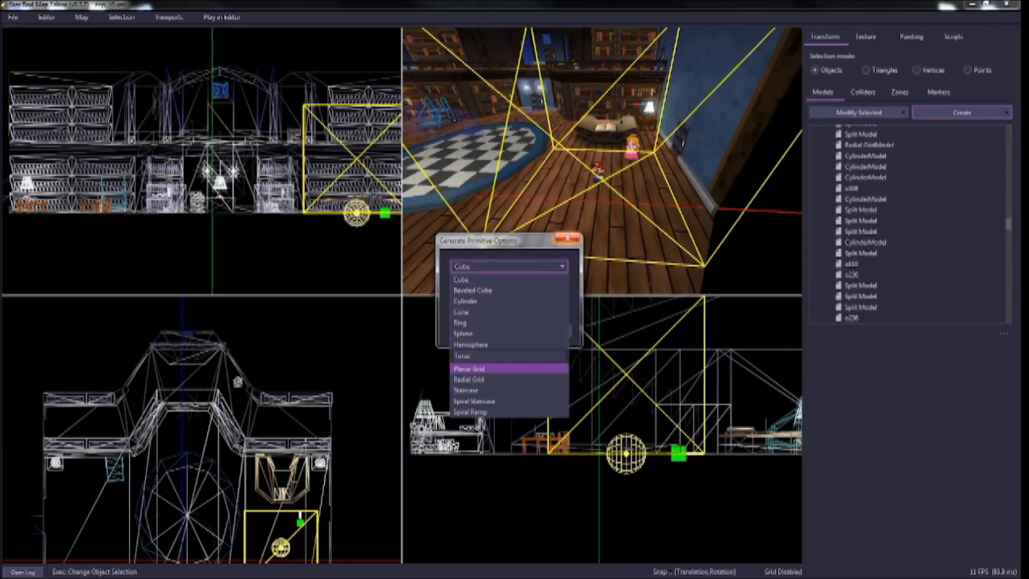
left_click(482, 369)
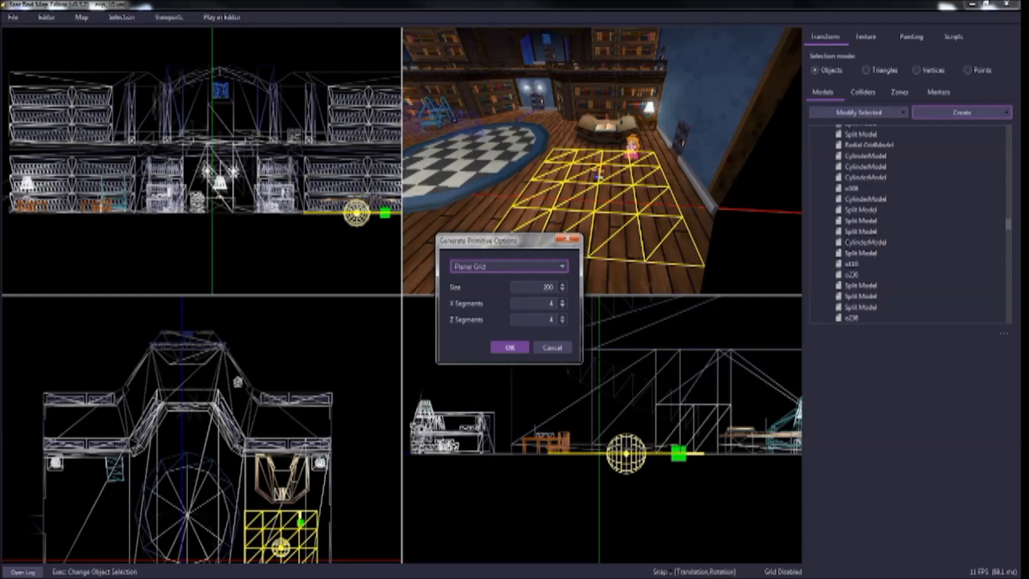
Step: Set both the X and Z segments of the planar grid to 1
left_click(562, 306)
left_click(562, 306)
left_click(562, 306)
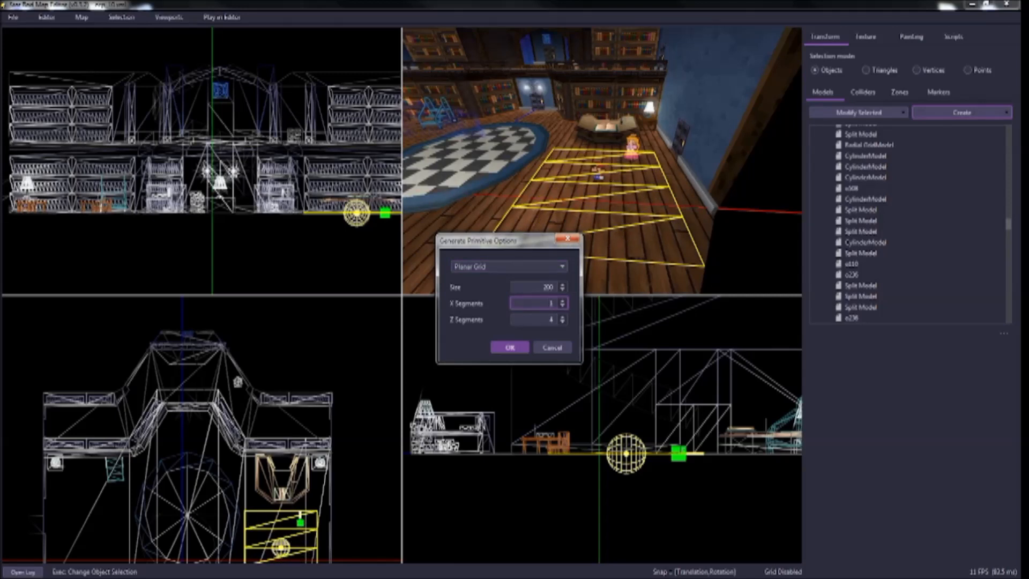
left_click(550, 319)
scroll(550, 320, "down", 3)
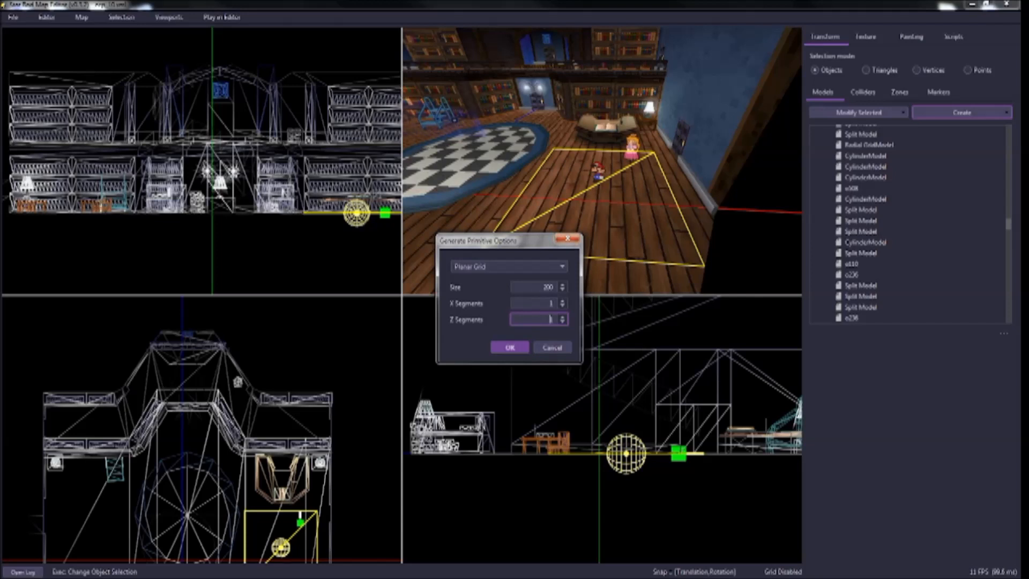
Step: Preview 2 segments along X and along Z, return each to 1, and create the planar grid at size 200
left_click(562, 301)
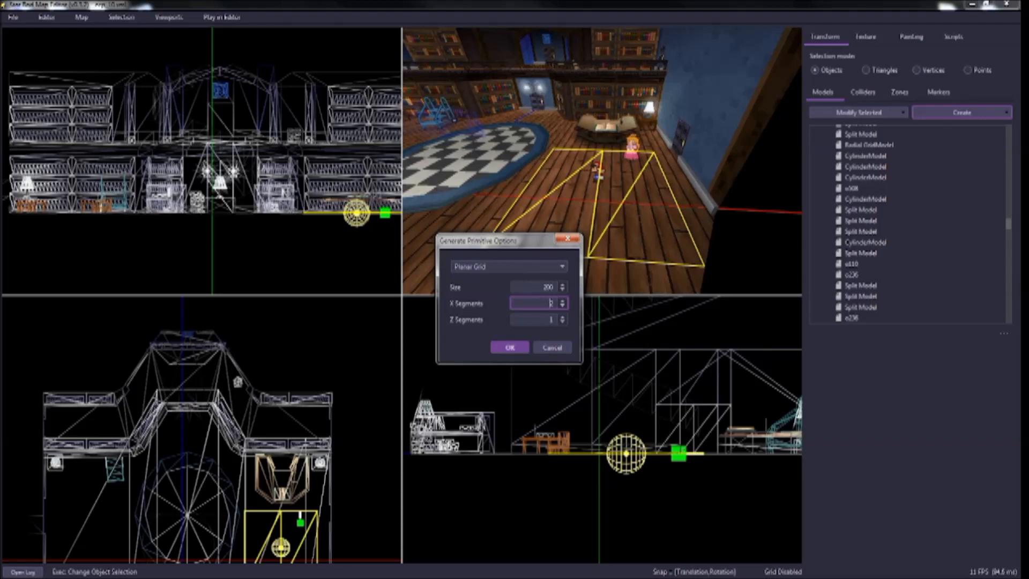
left_click(562, 306)
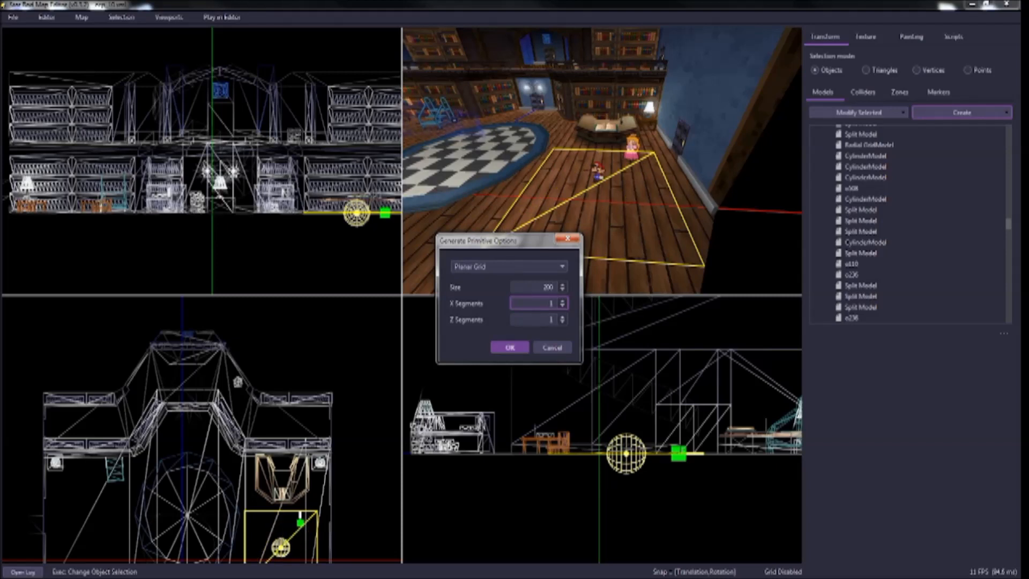
left_click(562, 317)
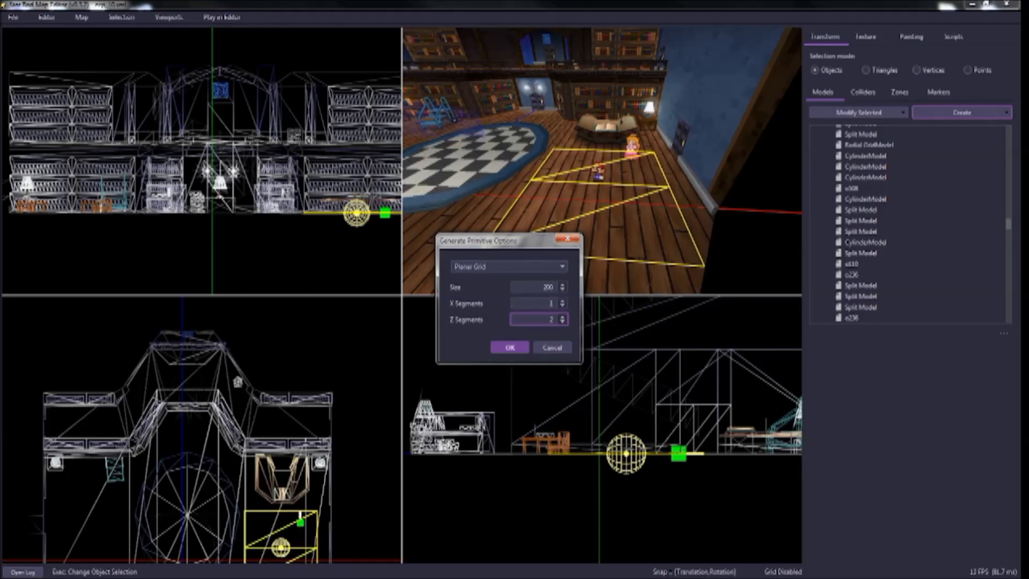
left_click(562, 322)
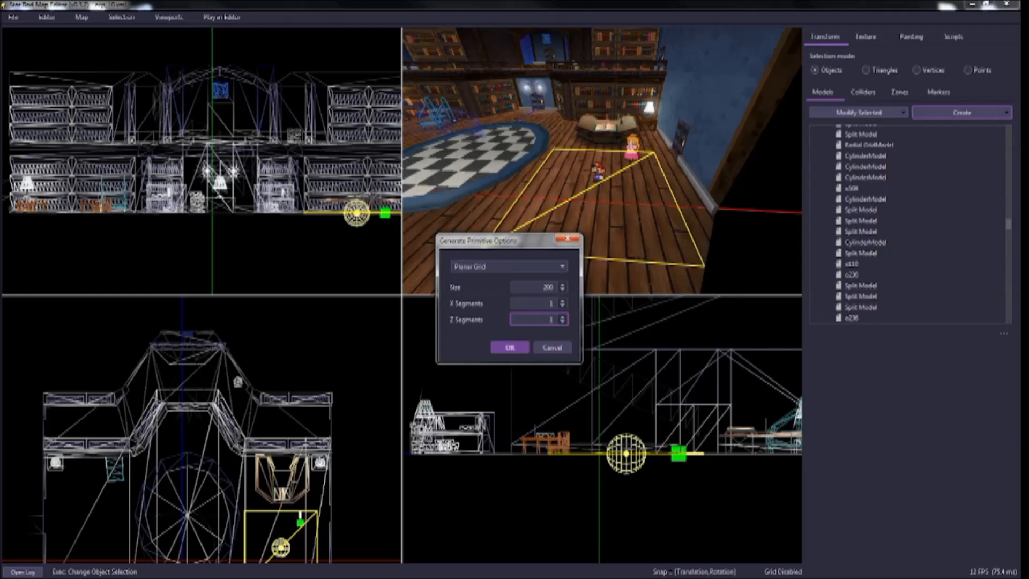
left_click(510, 347)
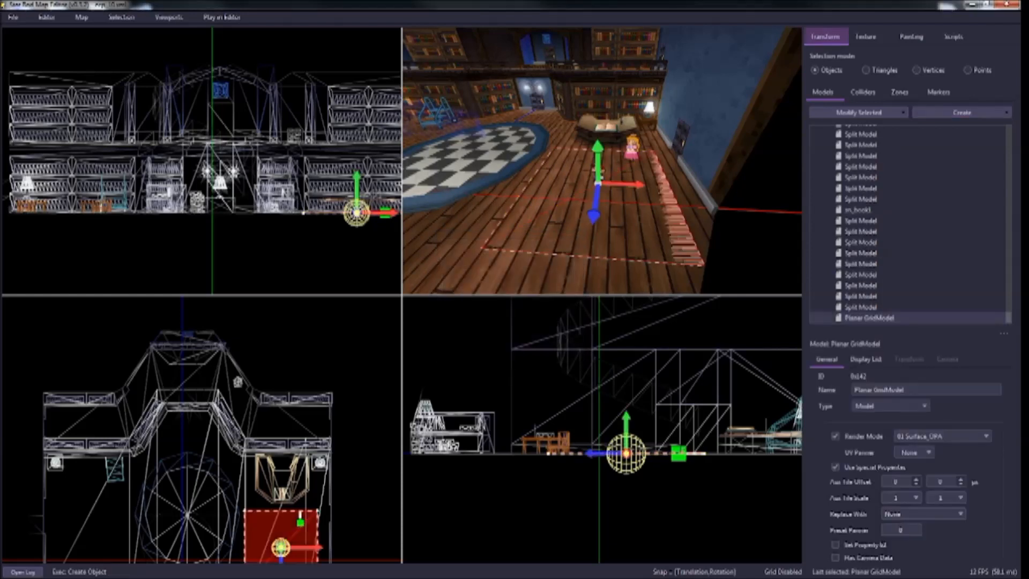
Step: Raise the new planar grid slightly above the wooden floor and start in-editor play
key("s")
right_click_drag(602, 166, 613, 198)
key("w")
key("w")
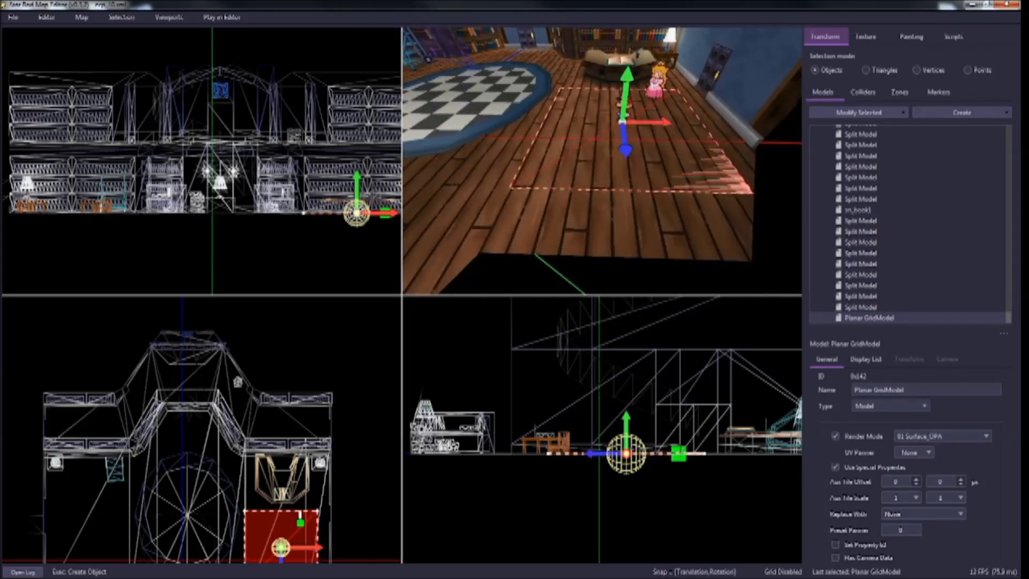
key("Up")
key("p")
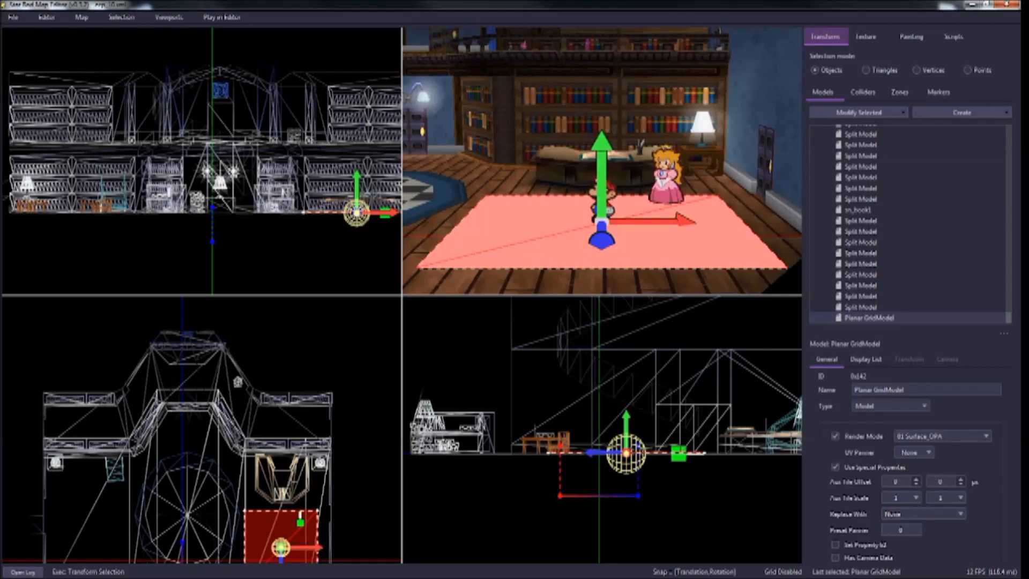
Step: Deselect the planar grid and walk Mario around on it
key("Escape")
key("w")
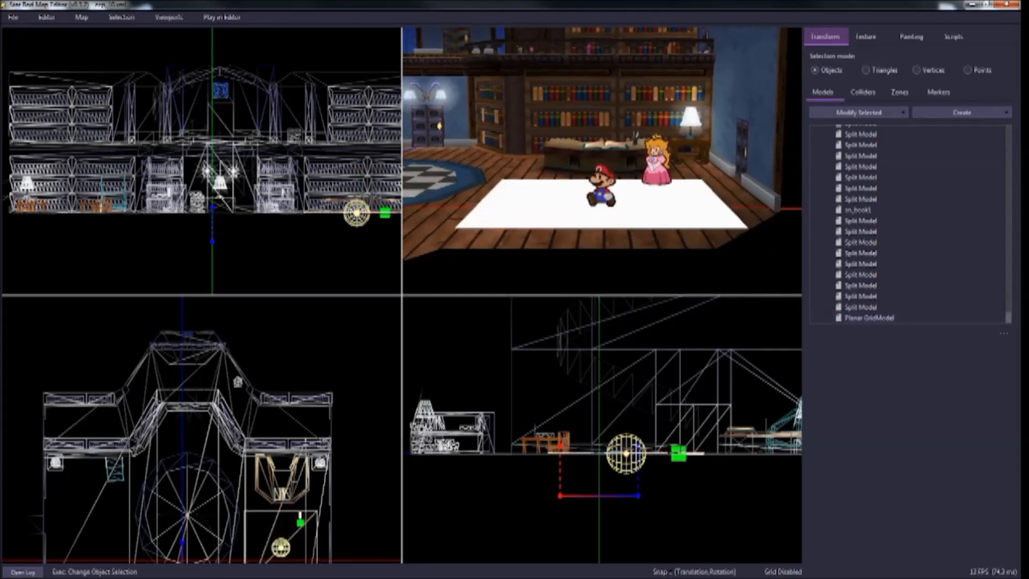
key("a")
key("s")
key("d")
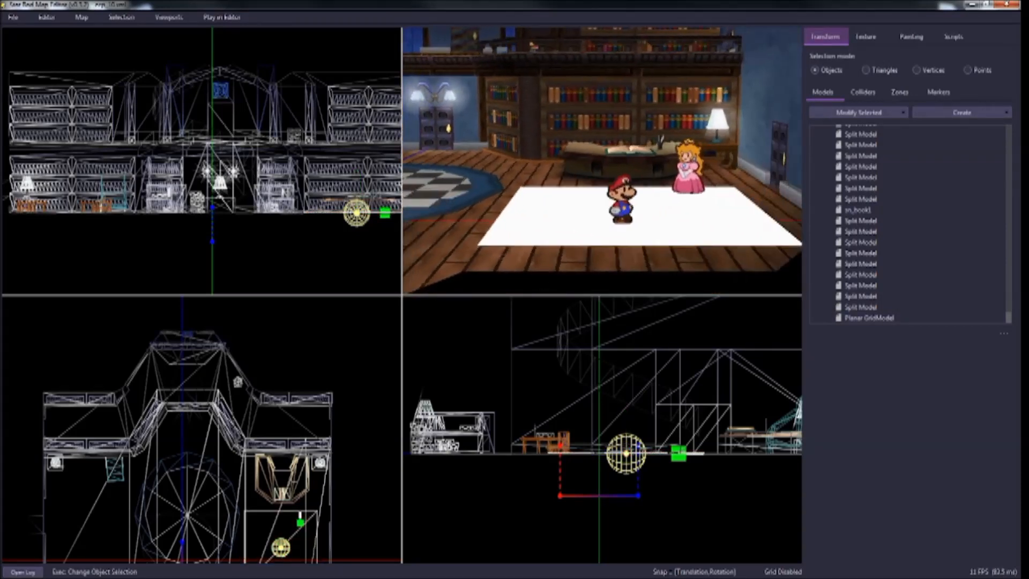
Step: Select the planar grid model and apply the blue checkered texture with light spots to it in texture mode
left_click(870, 318)
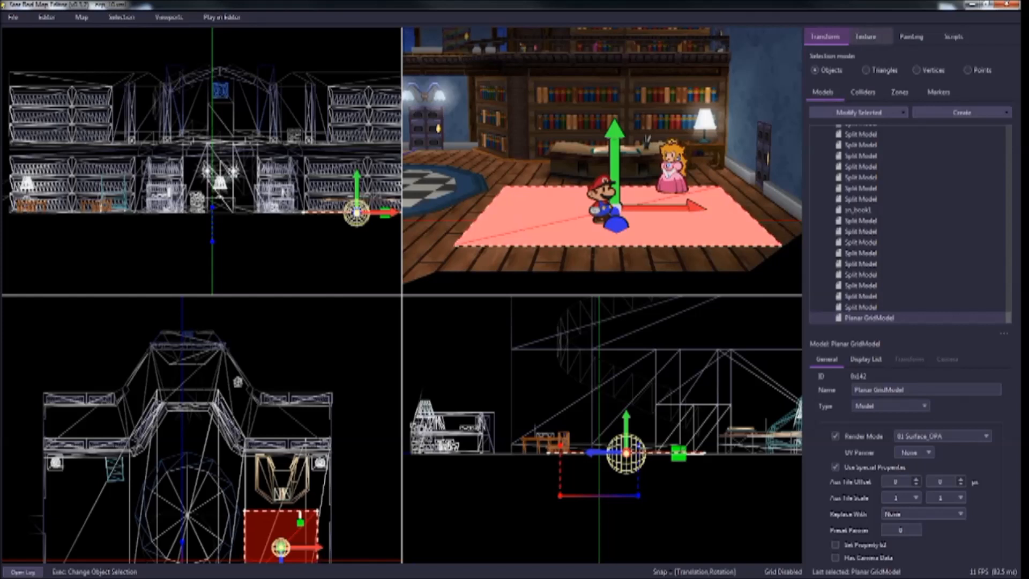
left_click(866, 37)
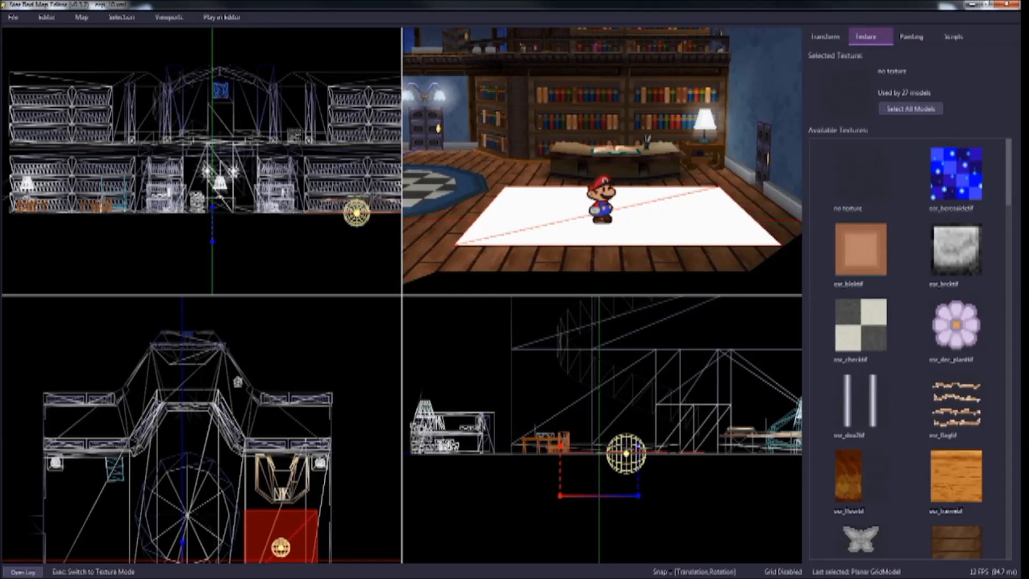
left_click(956, 174)
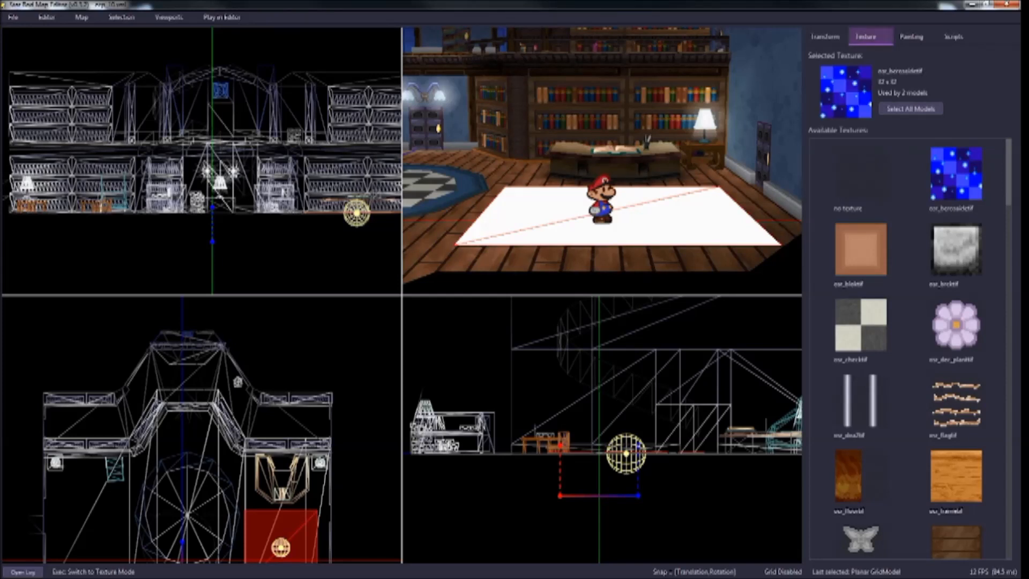
right_click(643, 220)
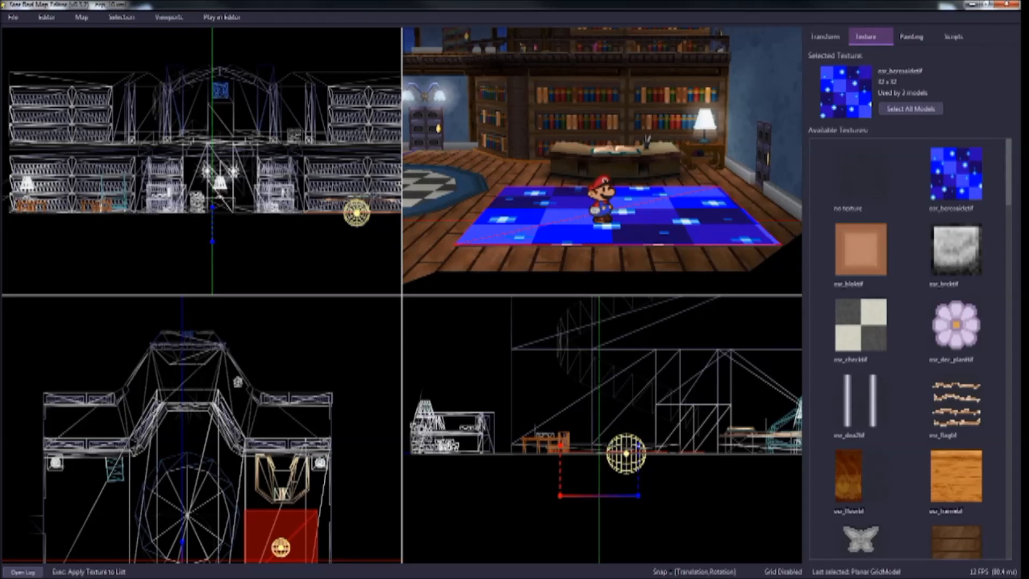
Step: Sample the wooden plank texture from the surrounding floor, apply it to the planar grid, and return to transform mode
middle_click(617, 258)
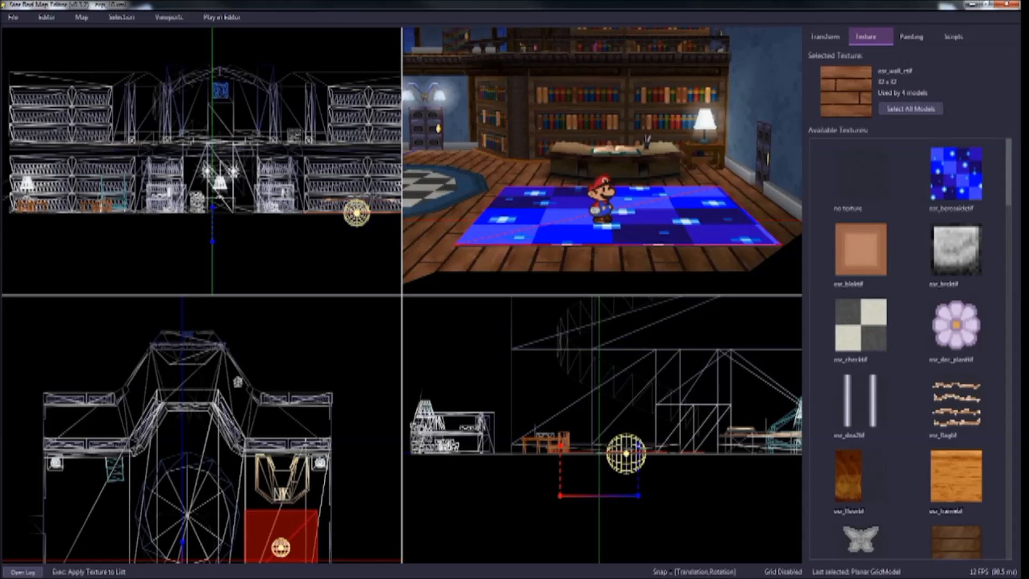
right_click(621, 227)
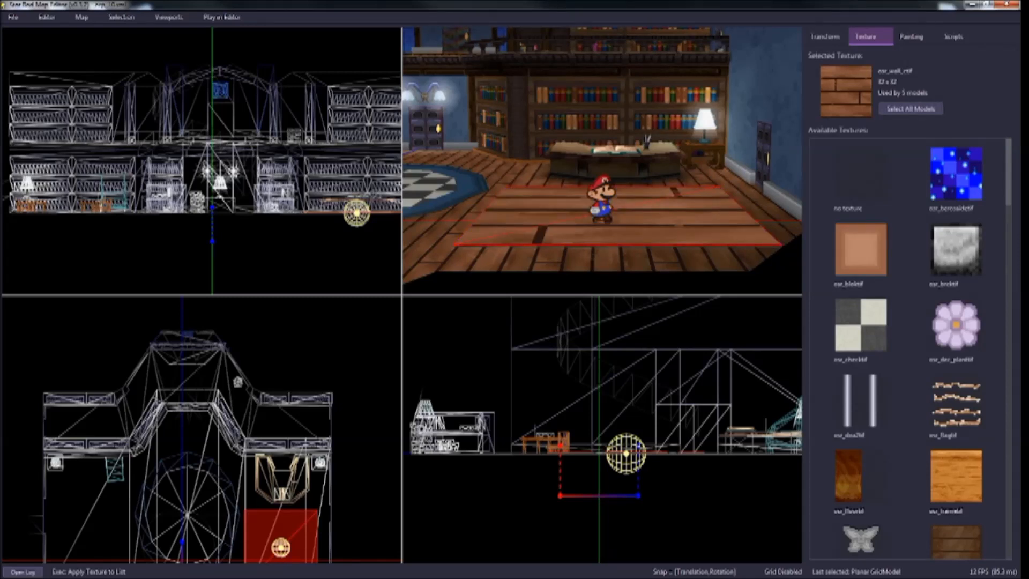
left_click(825, 37)
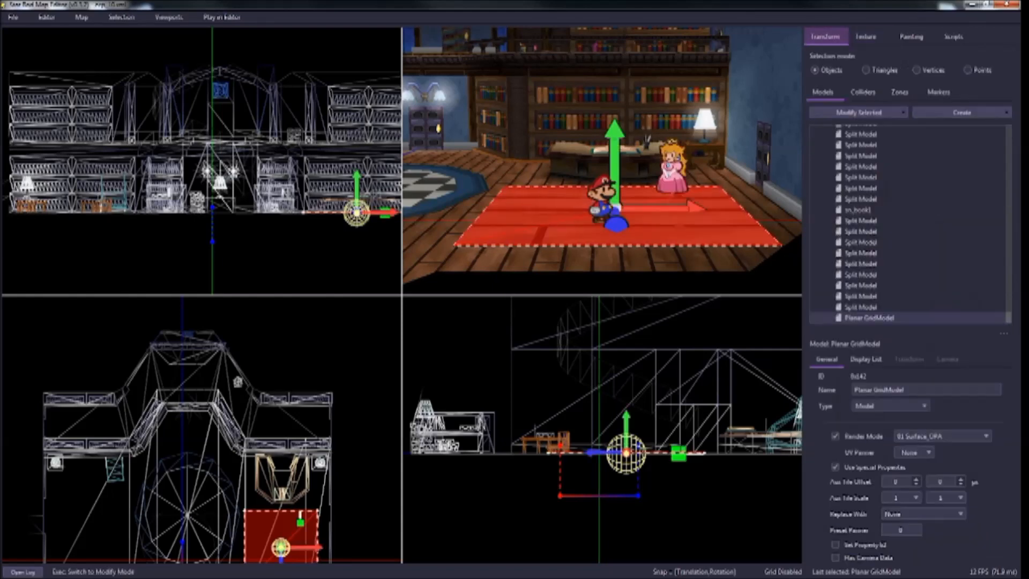
Step: Open the grid's UV editor, select all four UV points, and scale them up uniformly so the plank pattern repeats more densely
key("u")
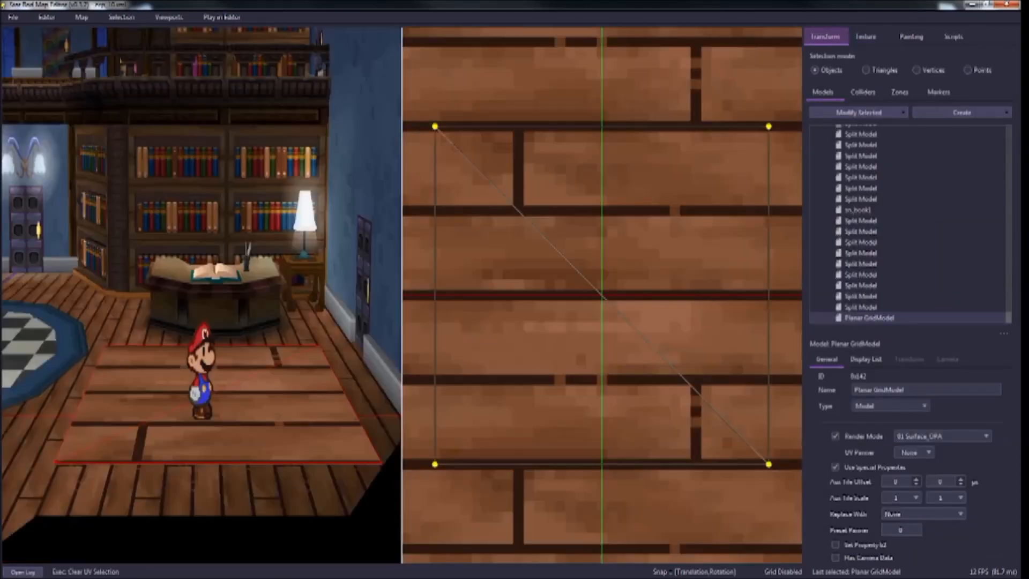
scroll(602, 296, "down", 5)
scroll(601, 295, "down", 6)
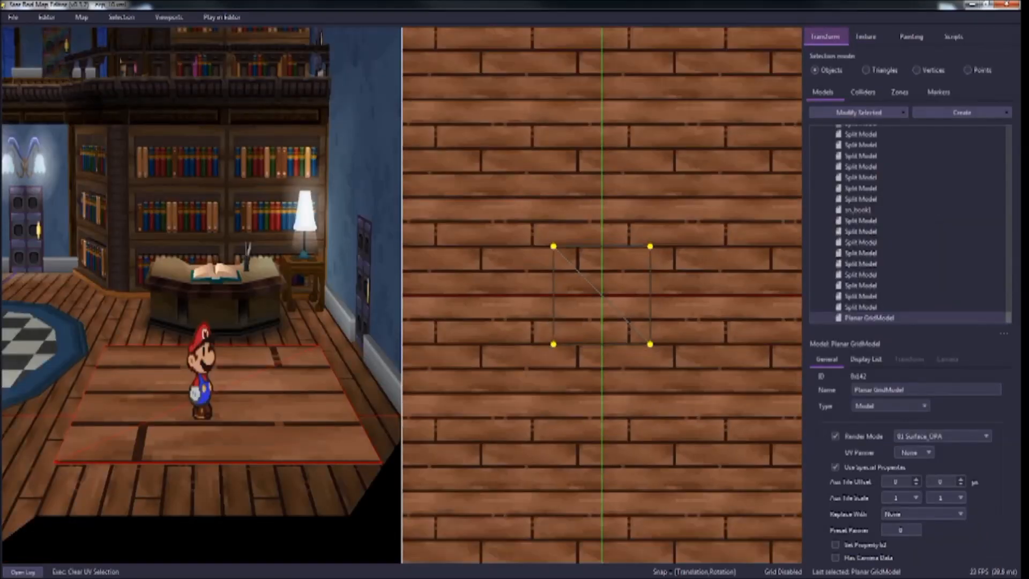
scroll(566, 260, "up", 4)
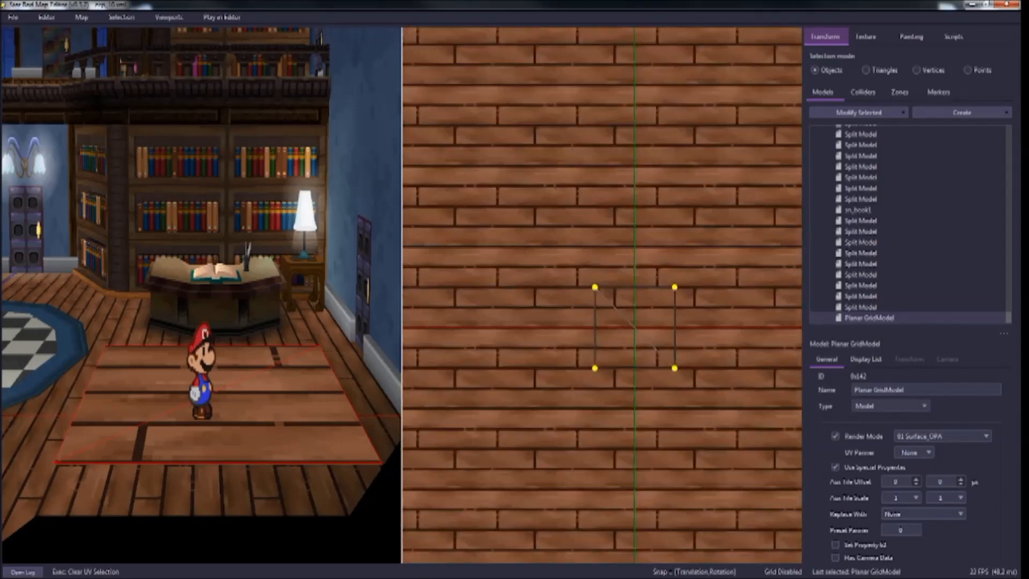
scroll(601, 296, "down", 2)
scroll(599, 302, "down", 2)
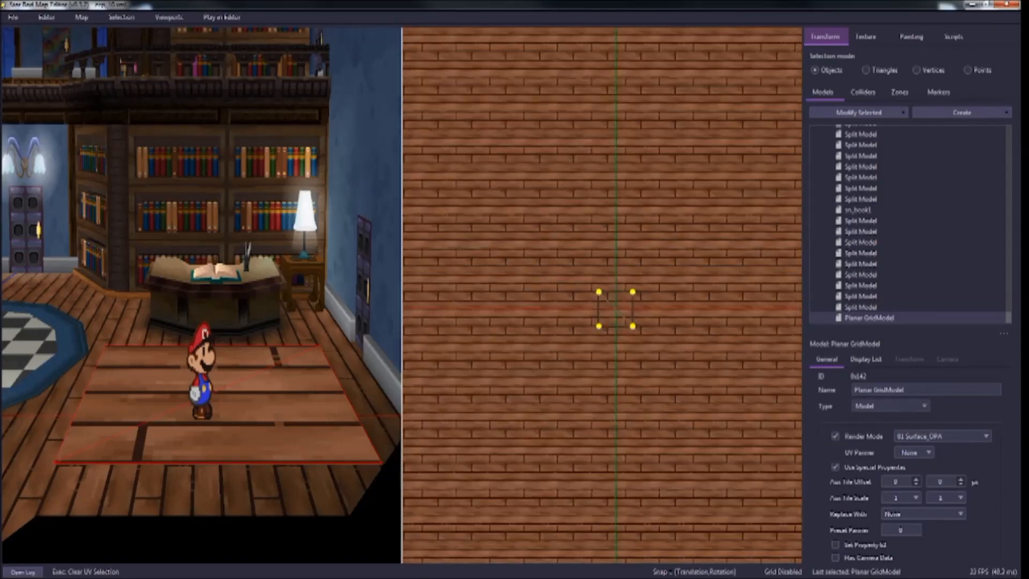
left_click_drag(504, 219, 680, 401)
key("space")
left_click_drag(637, 302, 793, 302)
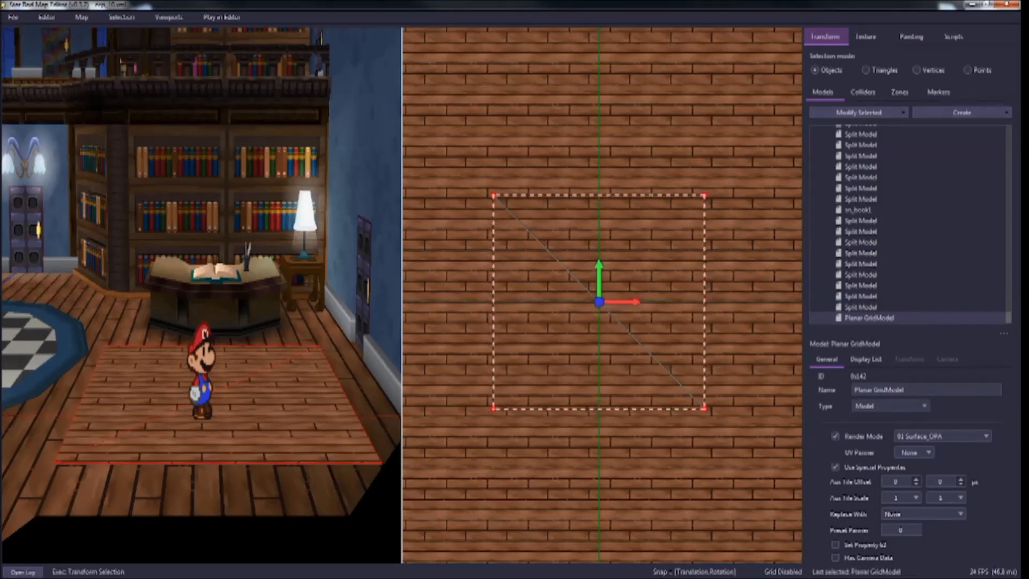
Step: Rotate the grid's selected UV points -150 degrees about Z
scroll(602, 295, "down", 7)
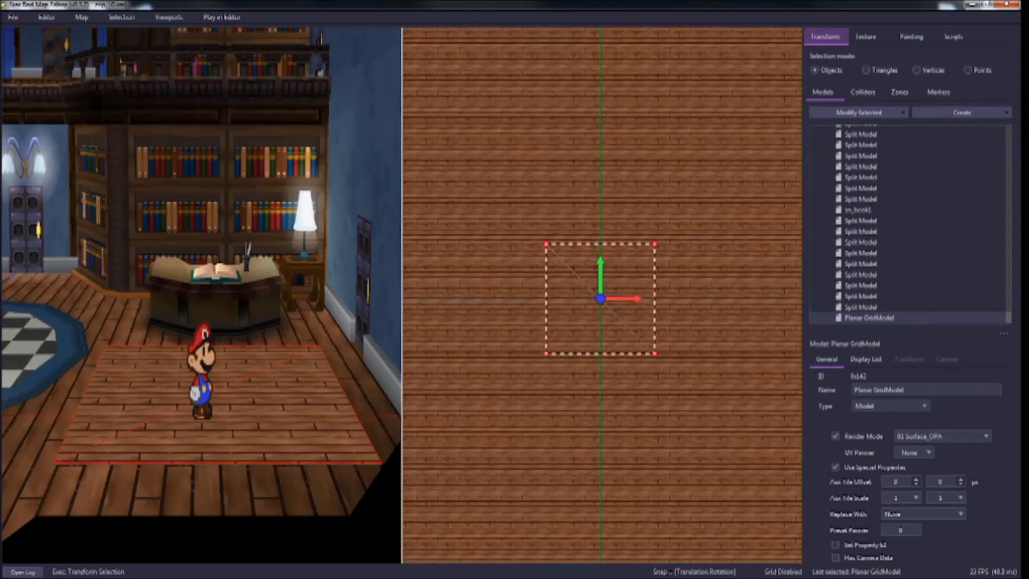
scroll(637, 301, "up", 4)
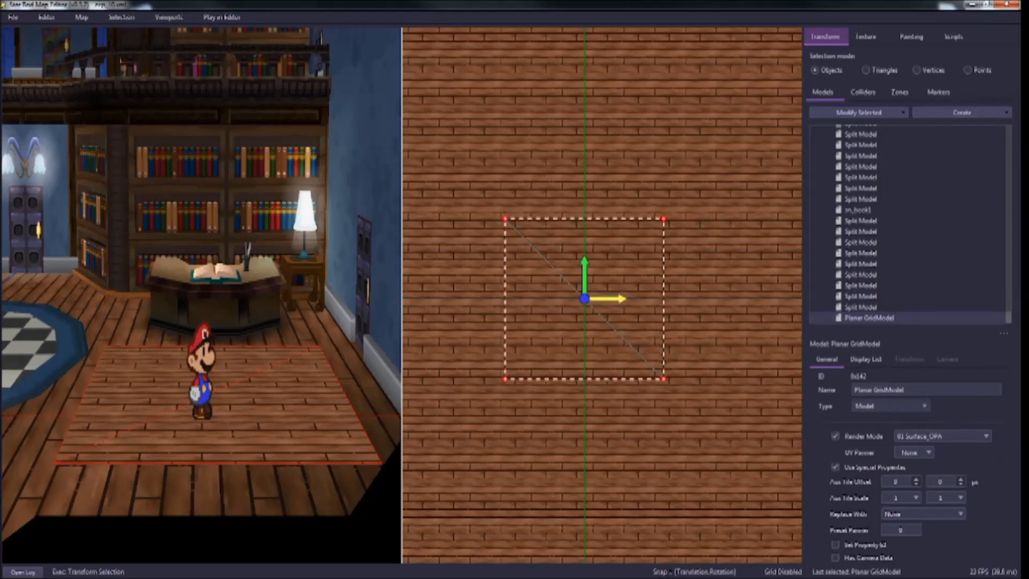
scroll(601, 293, "down", 3)
key("r")
left_click_drag(574, 342, 551, 331)
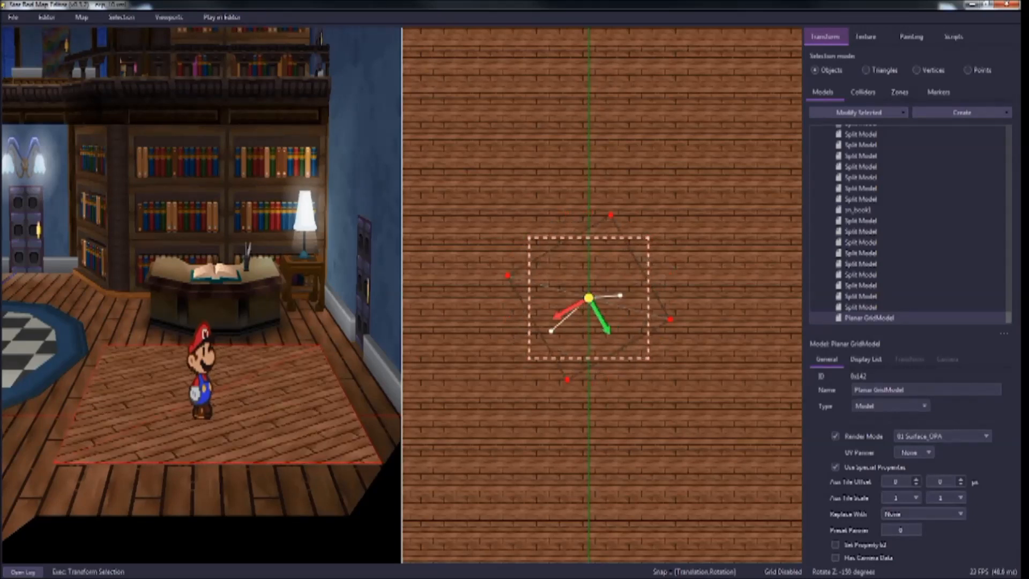
left_click(551, 331)
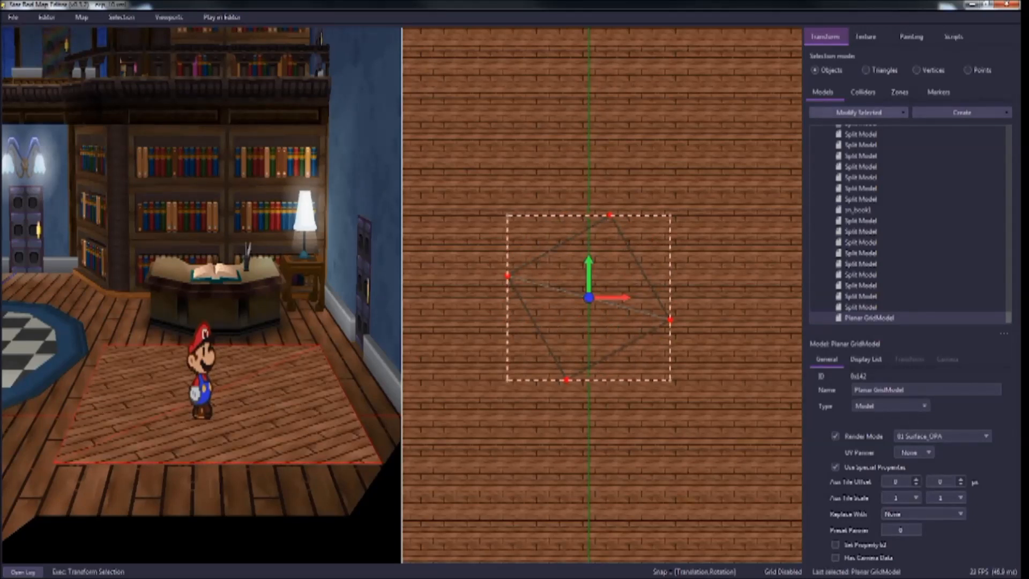
Step: Generate planar UVs for the grid model about the Y axis with a UV scale of 16, and leave the UV editor
left_click(858, 112)
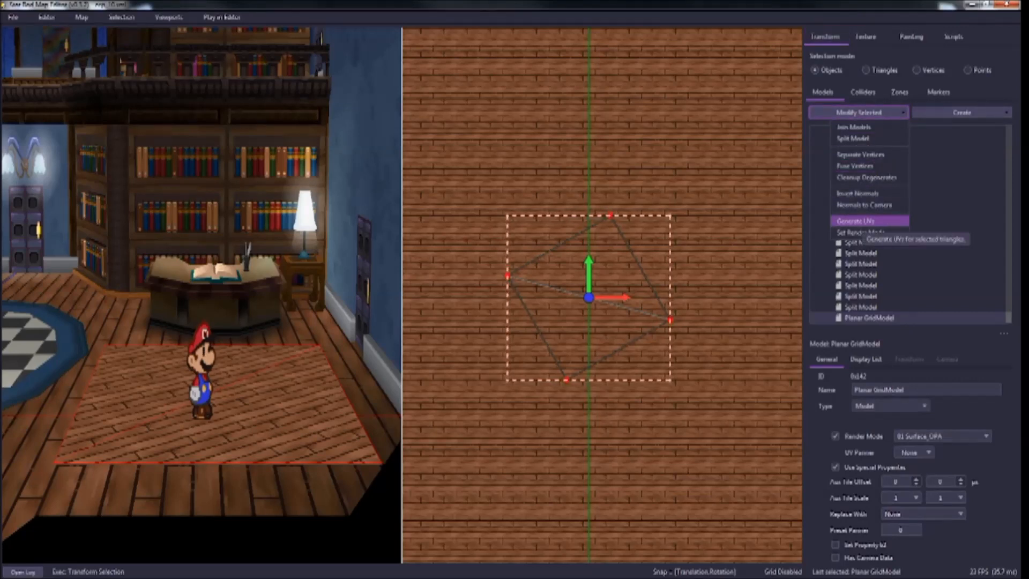
left_click(860, 221)
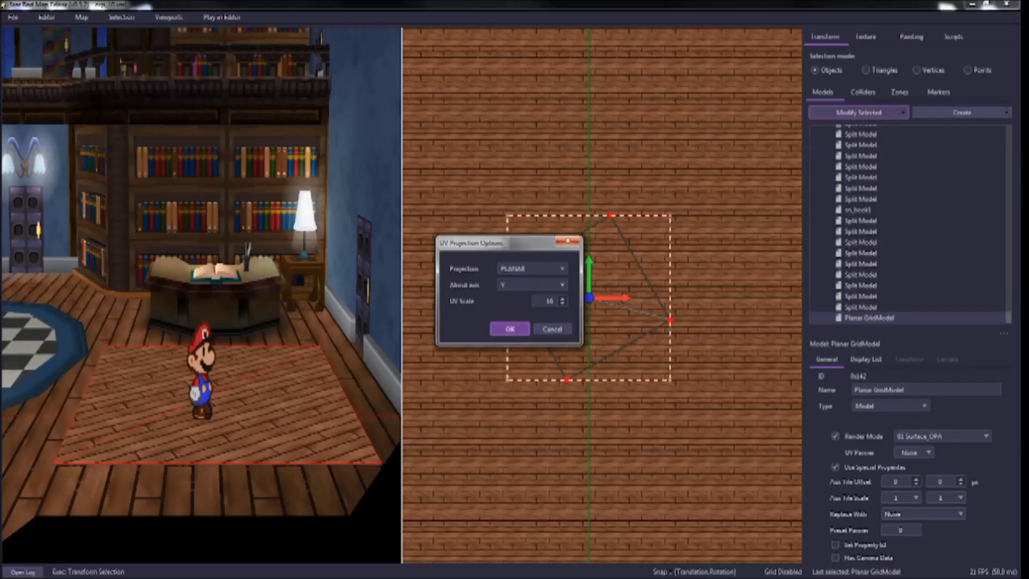
left_click(531, 285)
left_click(532, 307)
key("Return")
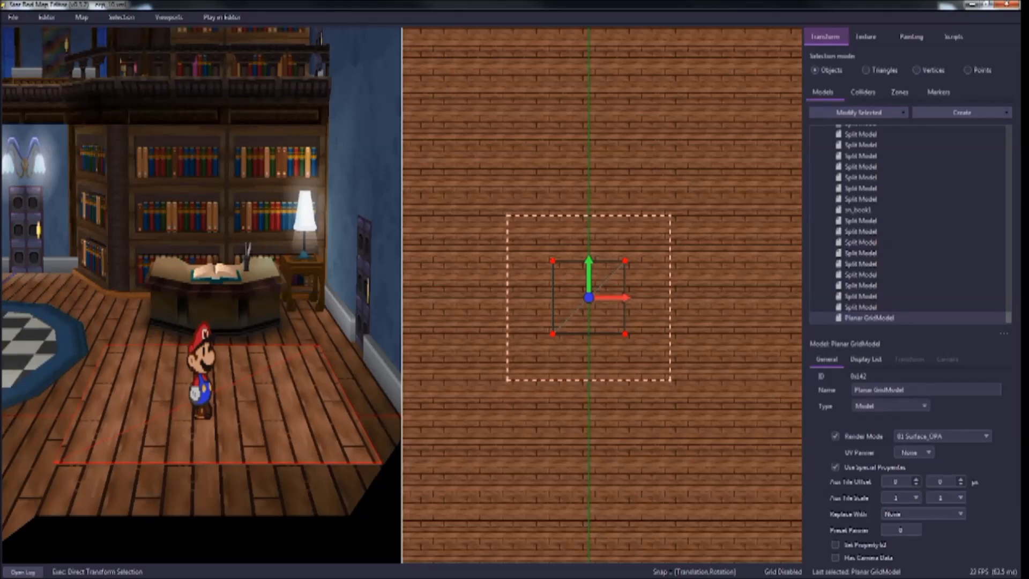
key("p")
key("p")
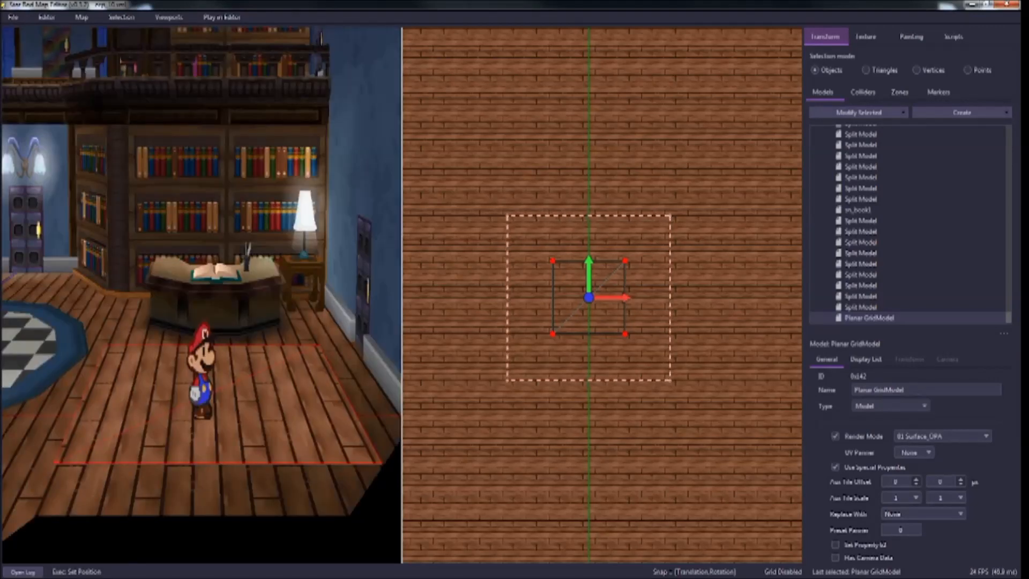
key("u")
Step: Move the planar grid model along Z past the floor's front edge, first with the grid enabled, finishing with it disabled
scroll(201, 429, "down", 2)
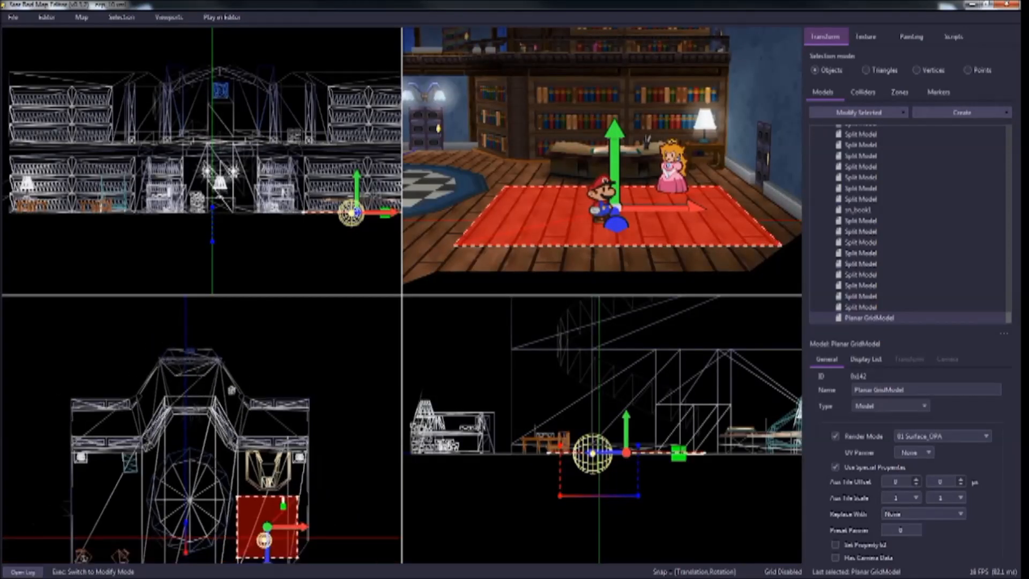
key("s")
key("d")
key("g")
scroll(202, 428, "down", 2)
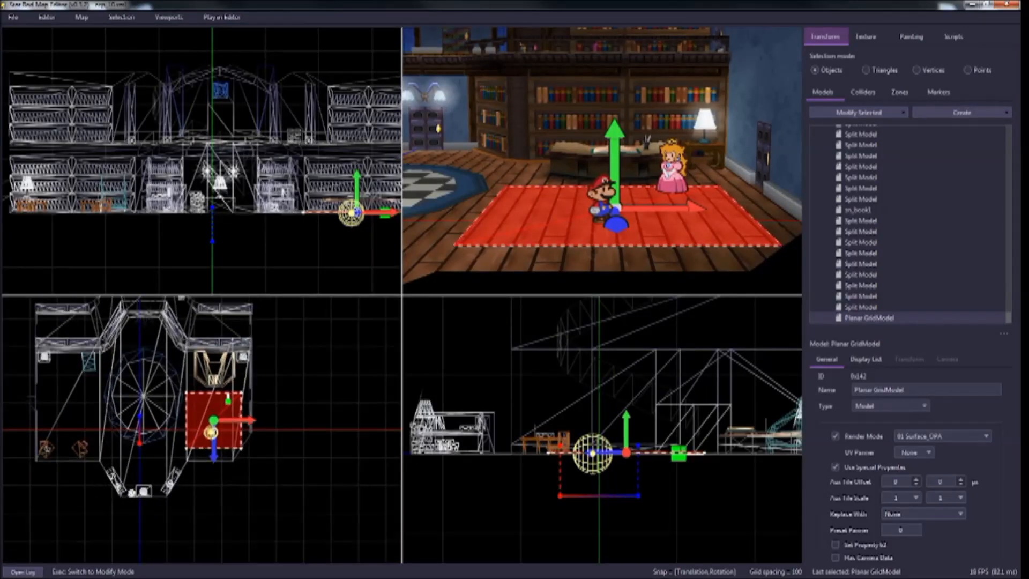
left_click_drag(213, 445, 214, 534)
key("g")
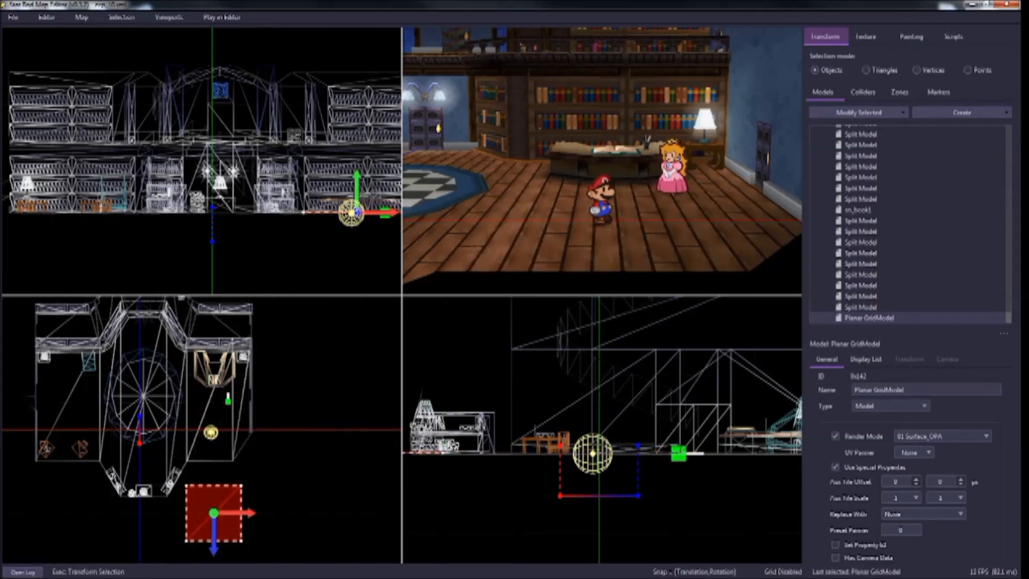
left_click_drag(214, 536, 213, 512)
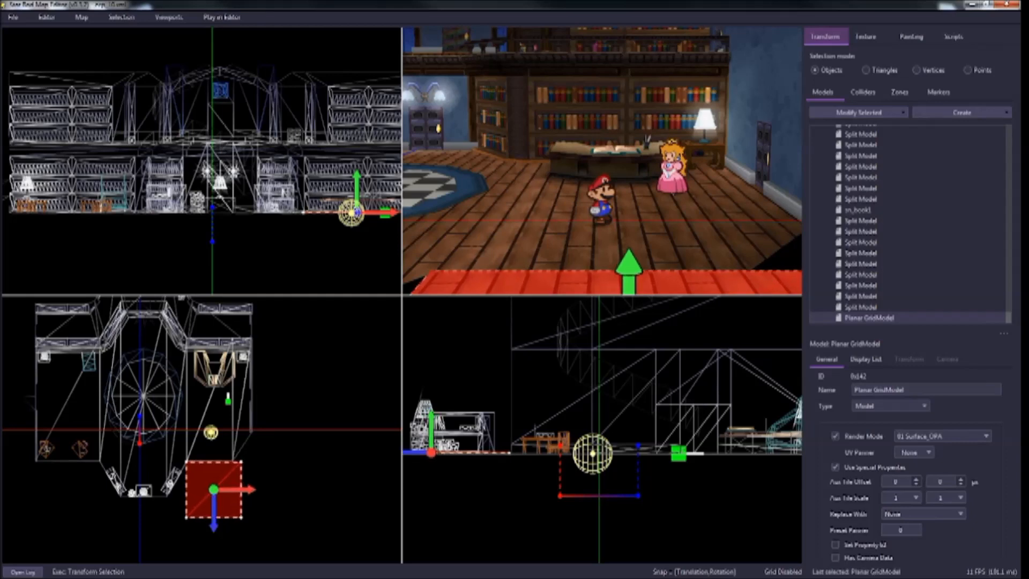
Step: Nudge the planar grid model in small increments so its back corner lines up with the corner of the floor's front edge
scroll(336, 211, "up", 3)
scroll(203, 463, "up", 6)
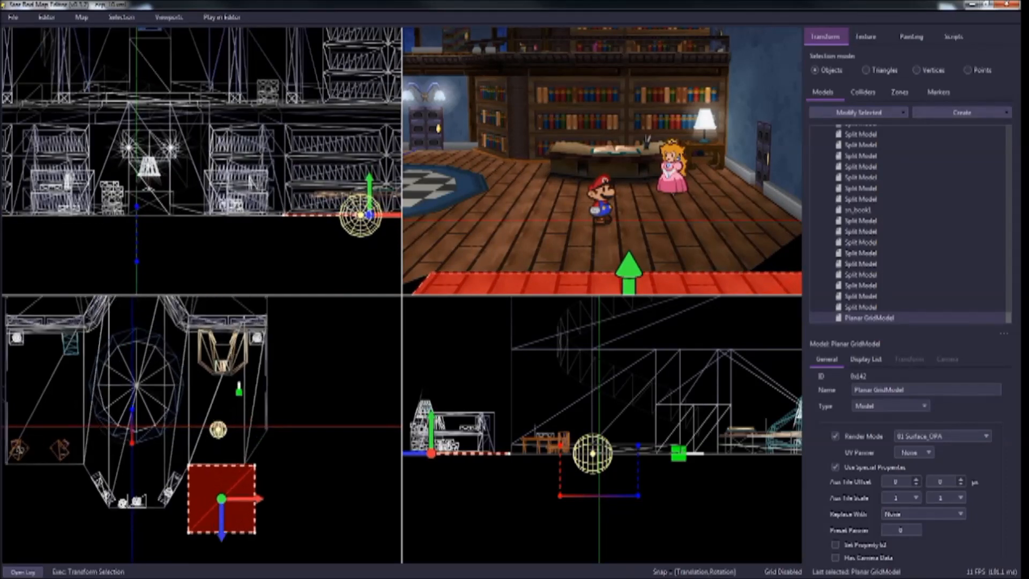
scroll(185, 457, "up", 4)
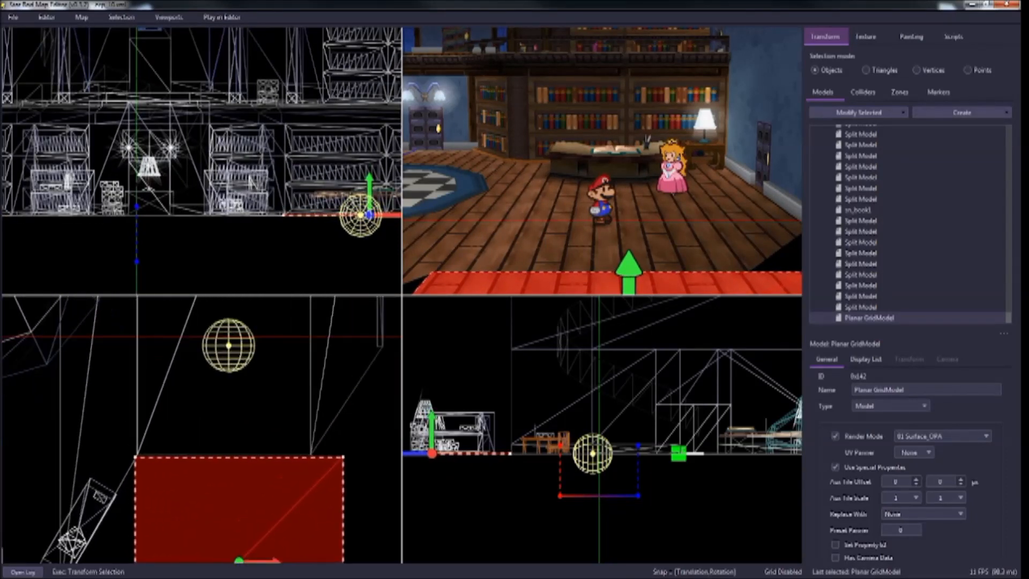
key("Right")
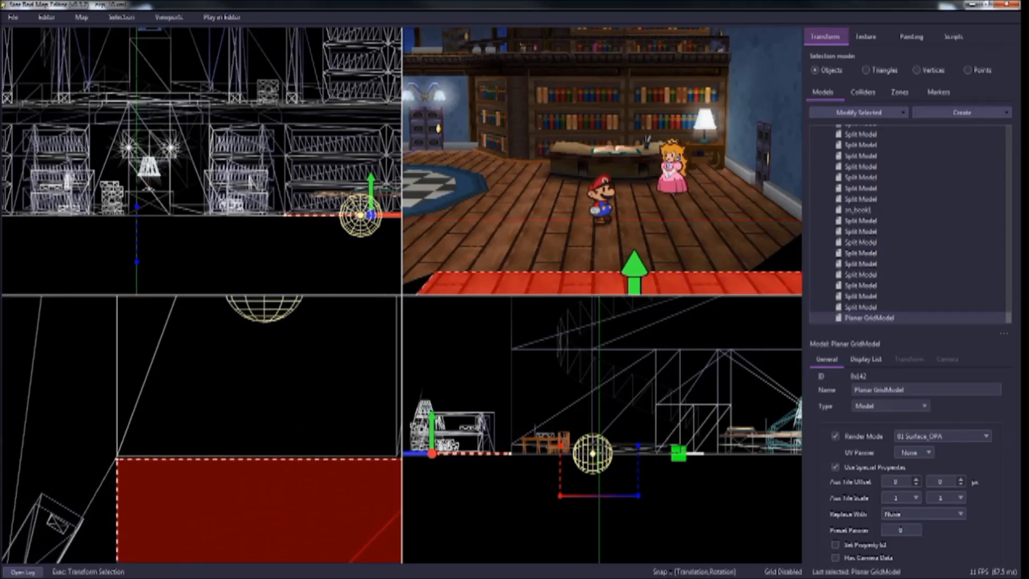
scroll(162, 459, "up", 1)
key("Up")
key("Up")
scroll(204, 439, "down", 1)
scroll(204, 426, "down", 5)
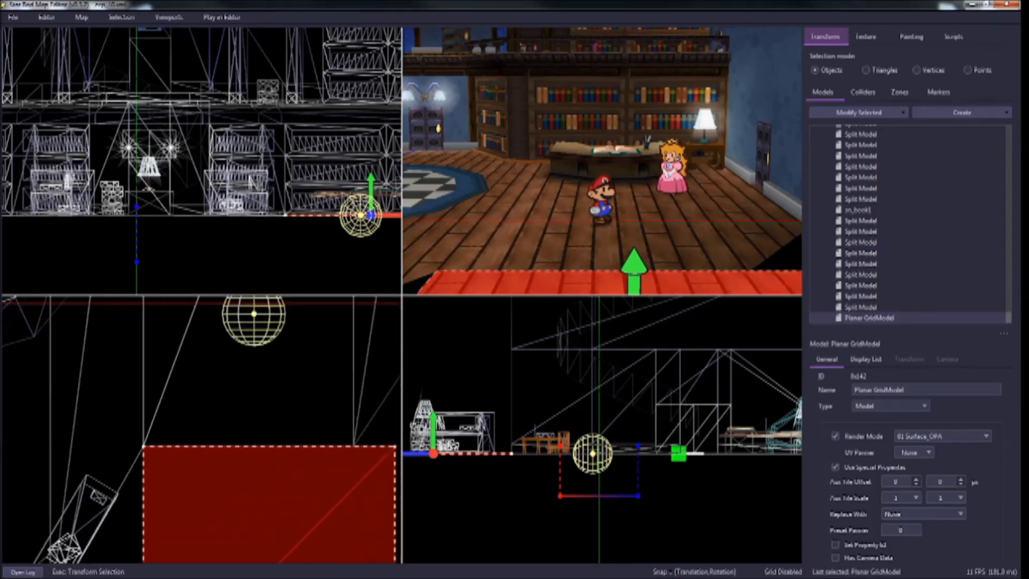
right_click_drag(205, 426, 180, 399)
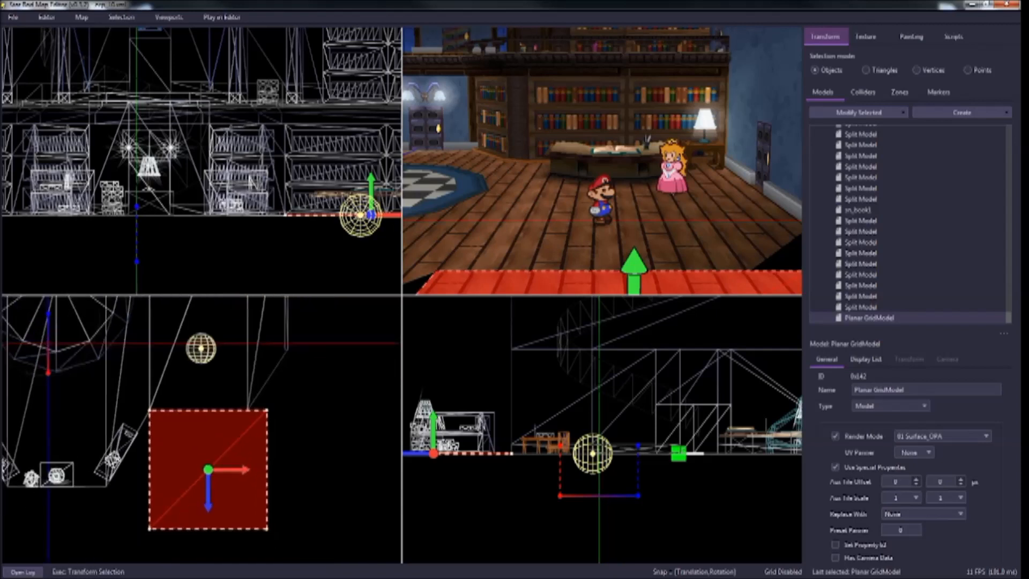
Step: In vertex selection mode, move the grid's two right-hand vertices inward along X to align with the floor's outer corner
key("3")
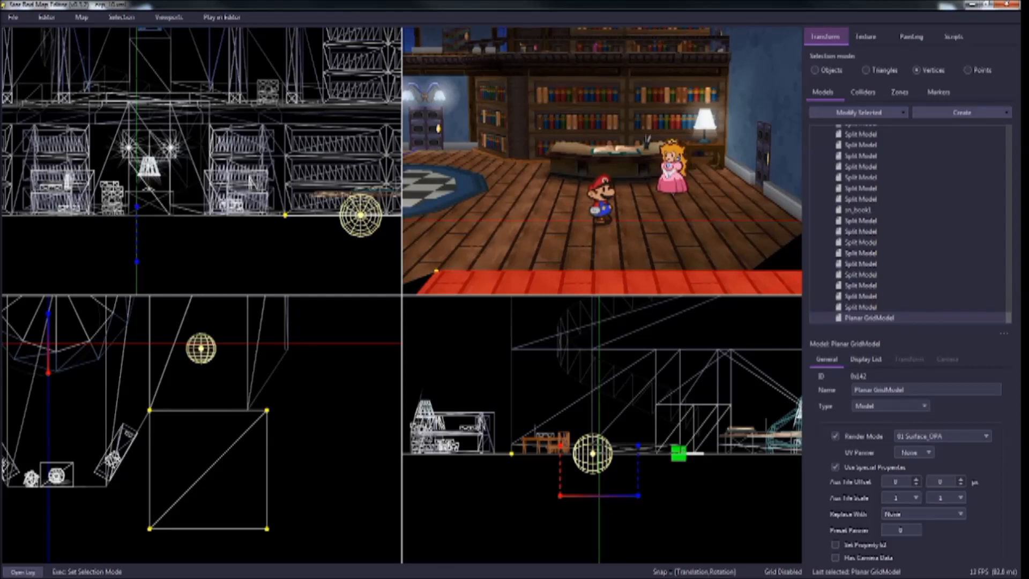
left_click_drag(295, 552, 243, 387)
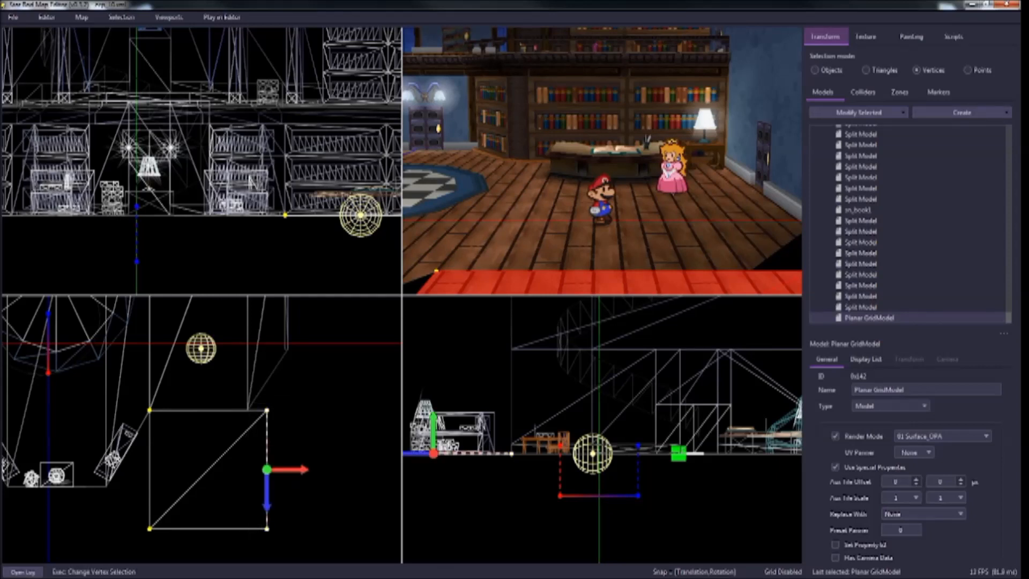
left_click_drag(289, 469, 272, 470)
scroll(248, 415, "up", 5)
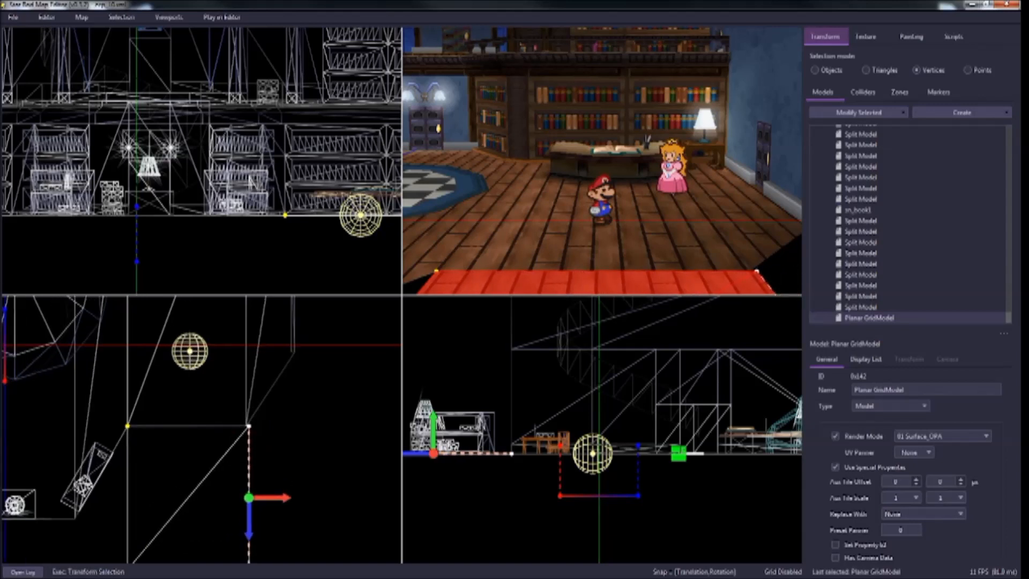
scroll(195, 429, "down", 5)
scroll(196, 456, "down", 3)
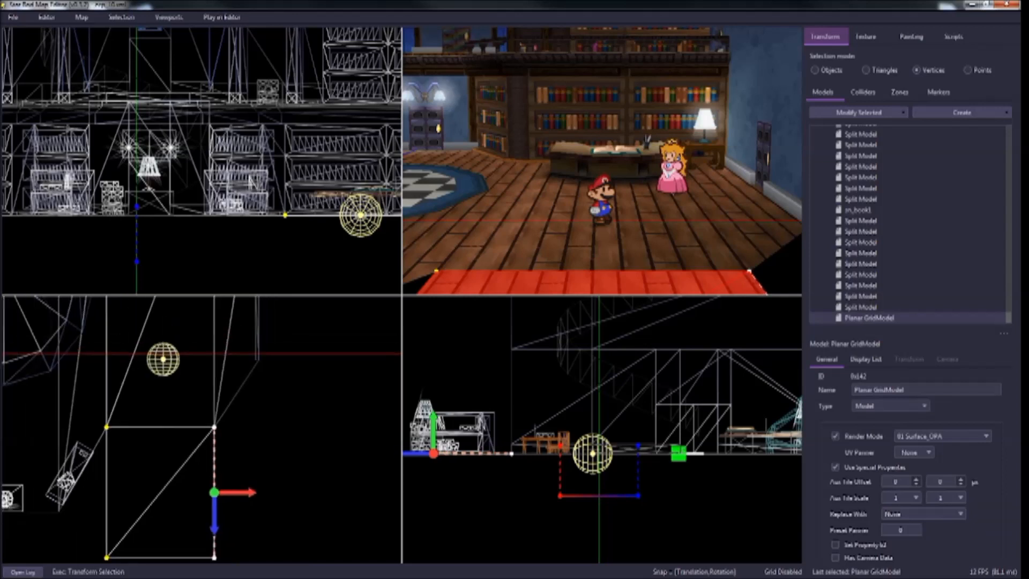
scroll(192, 514, "up", 1)
Step: Shorten the planar grid by moving its two front vertices inward along Z, then return to object selection and deselect it
left_click_drag(262, 532, 114, 503)
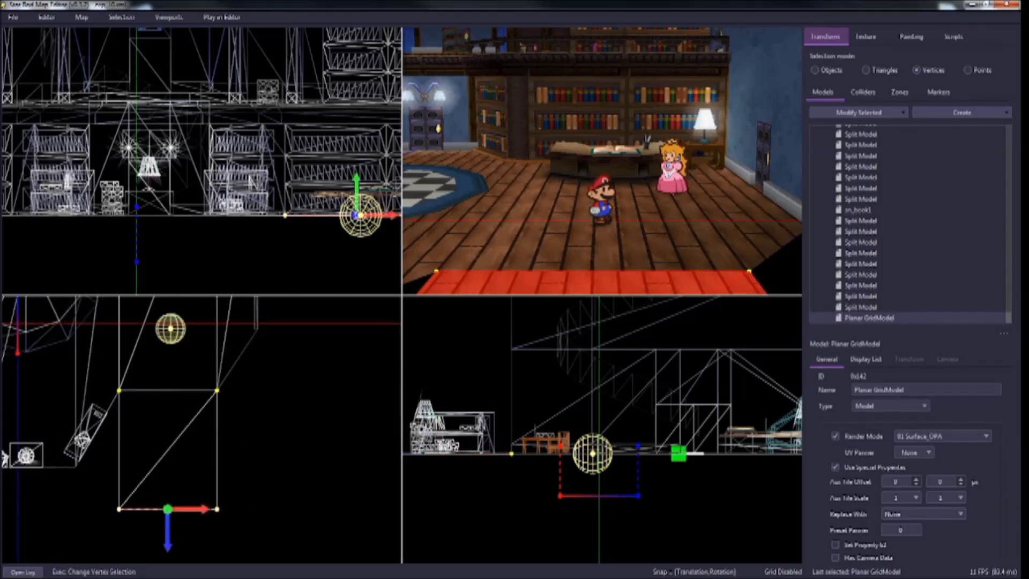
left_click_drag(168, 536, 168, 452)
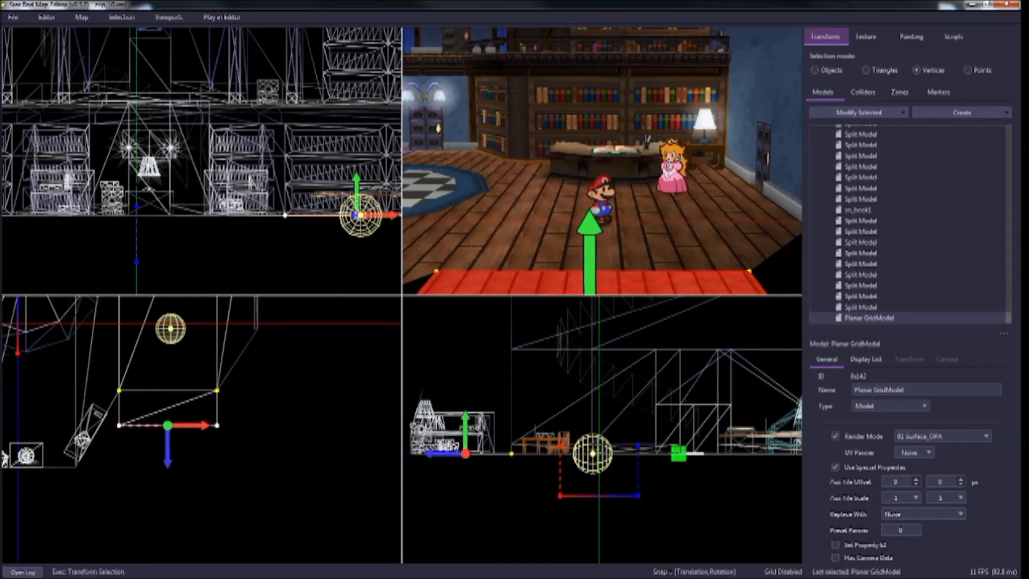
key("s")
key("a")
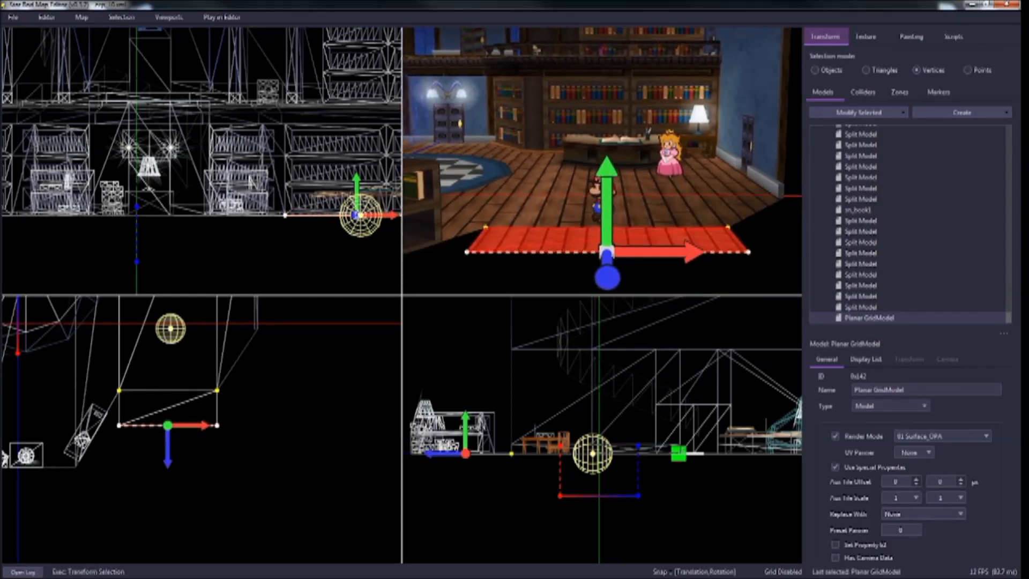
left_click_drag(168, 450, 167, 482)
key("s")
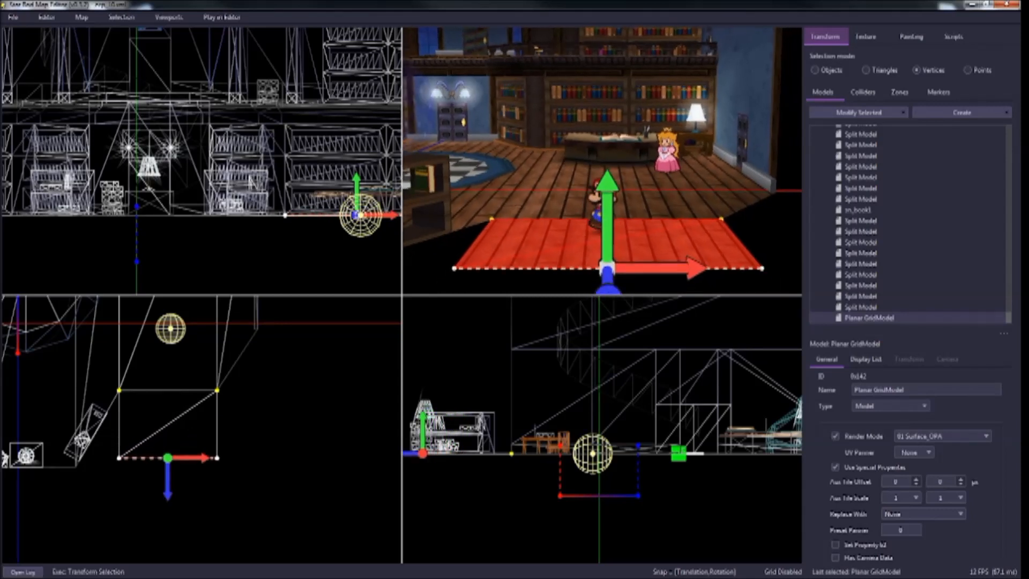
key("w")
key("d")
key("s")
key("1")
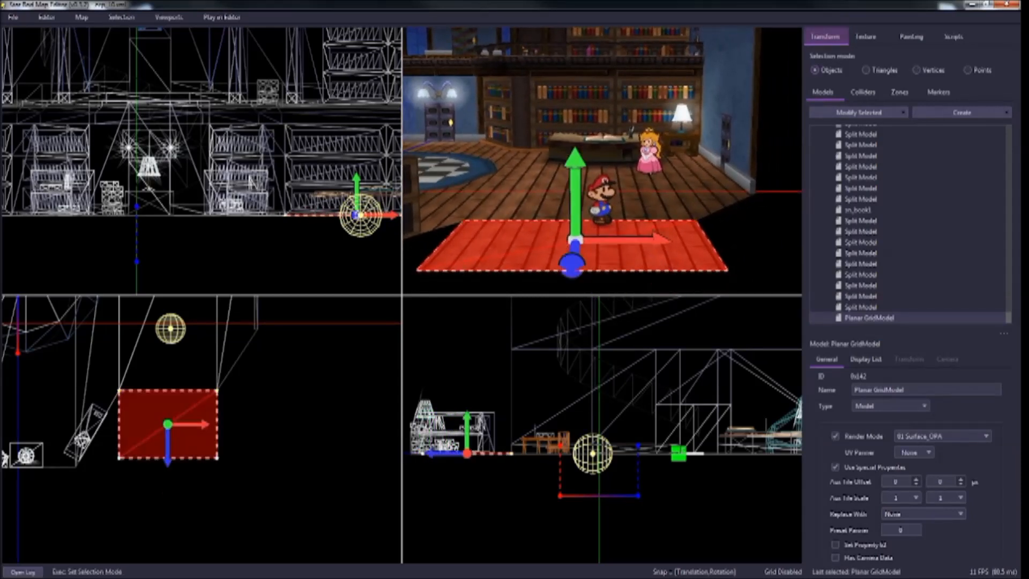
key("Escape")
Step: Walk Mario around the new floor extension to examine the plank texture where it meets the original floor
key("w")
key("a")
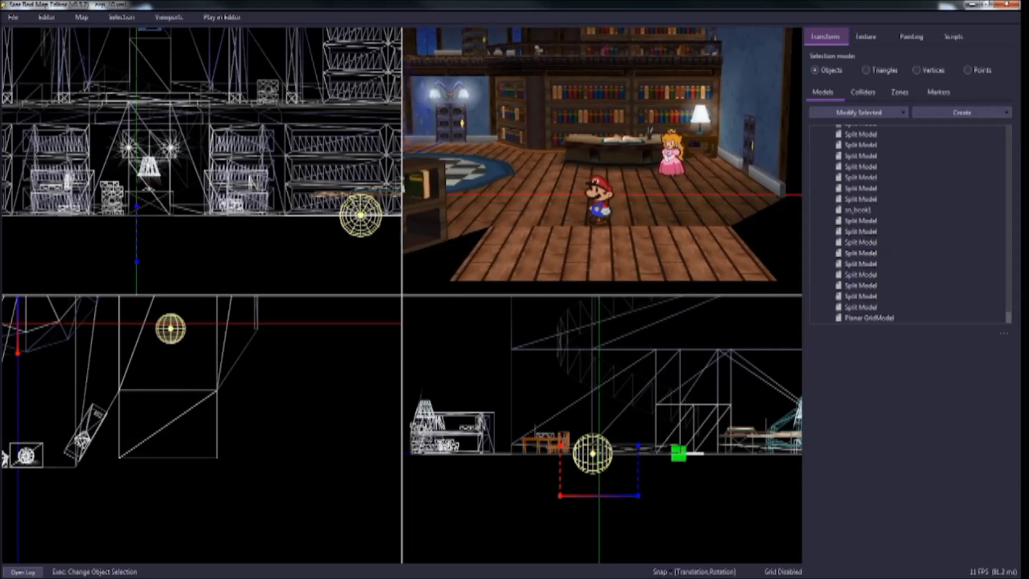
key("a")
key("d")
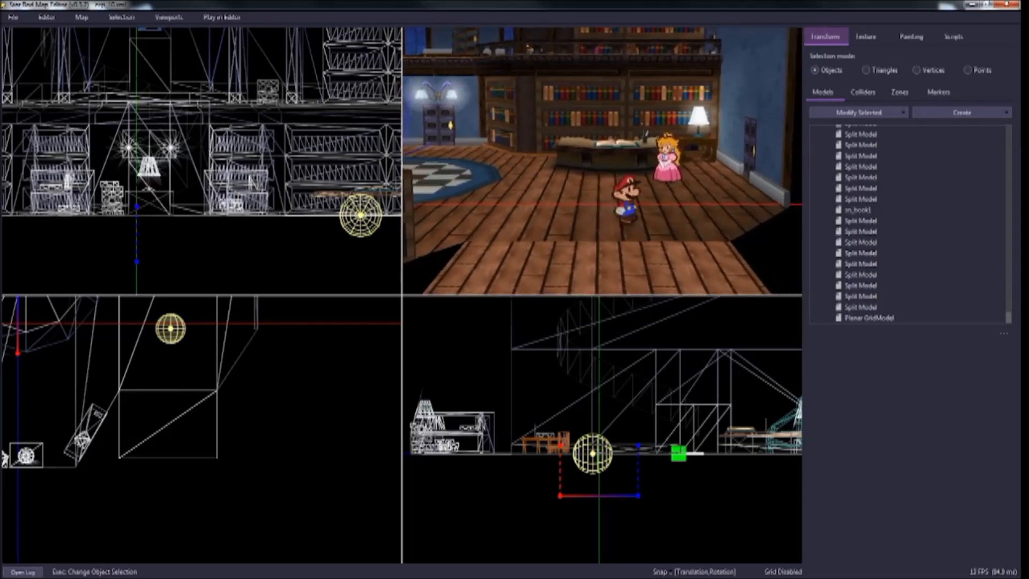
key("s")
key("a")
key("w")
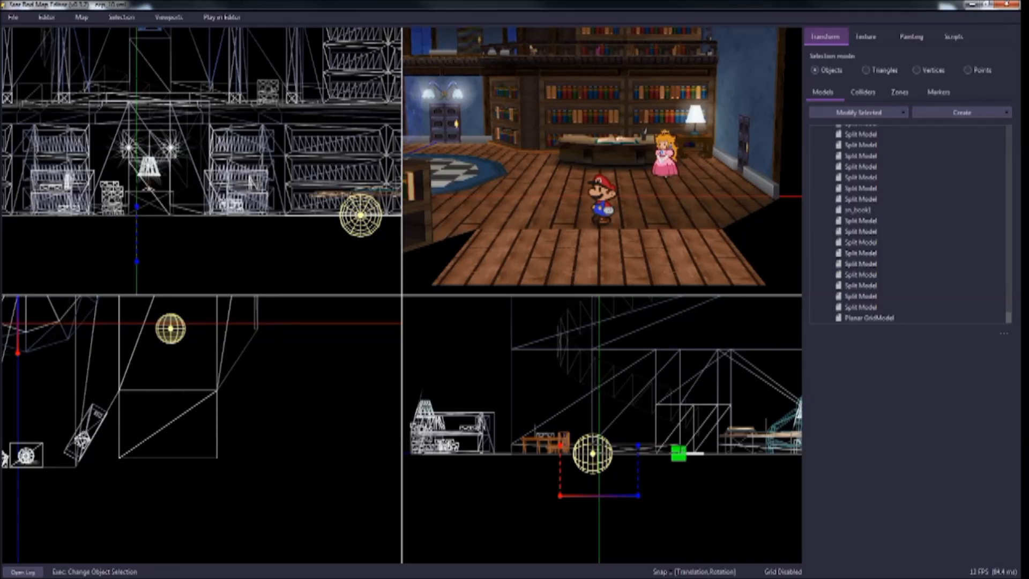
Step: Select the extension and the main floor together and generate planar UVs for both about the Y axis with UV scale 16
left_click(598, 257)
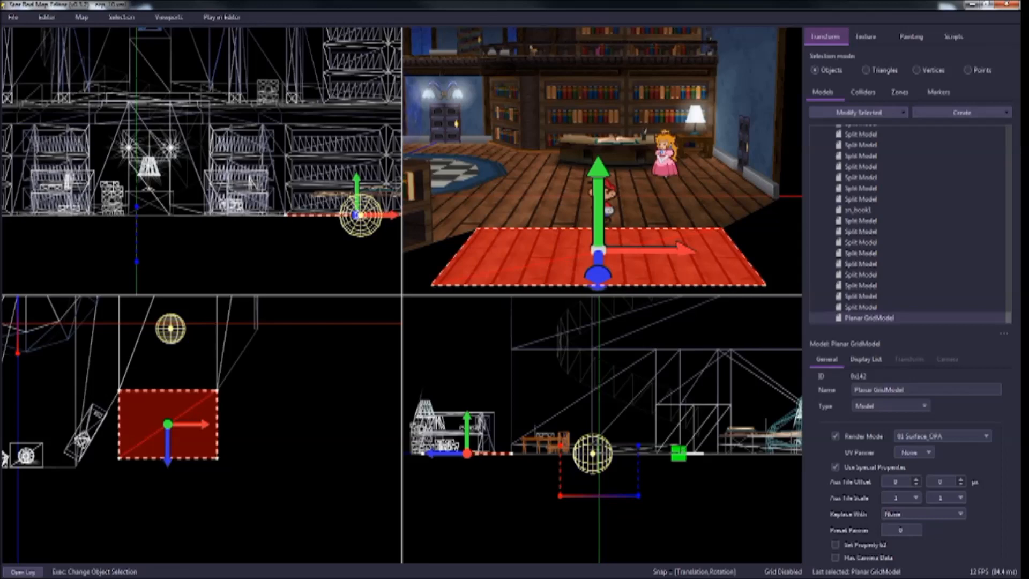
left_click(638, 206)
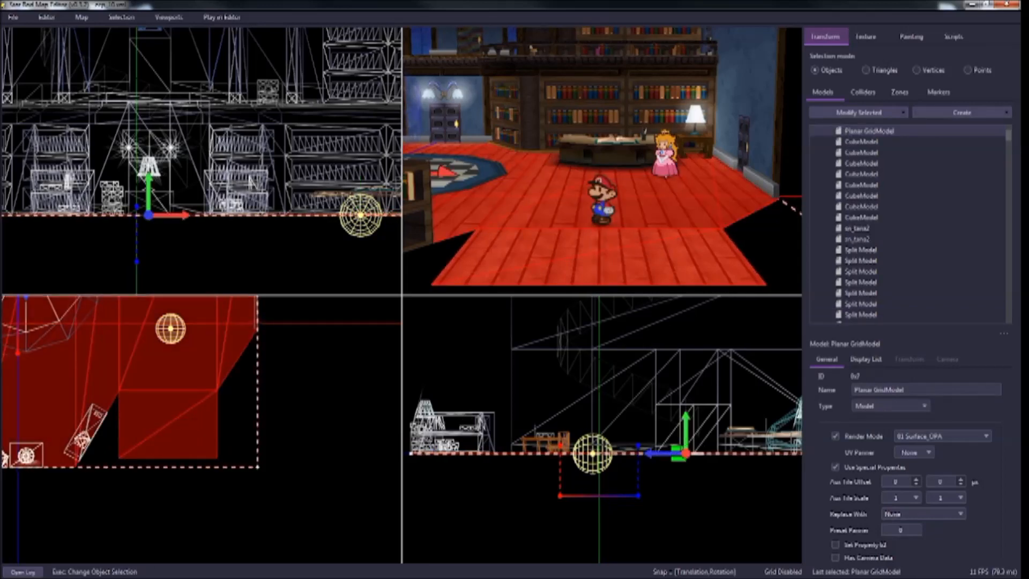
key("Left")
key("Right")
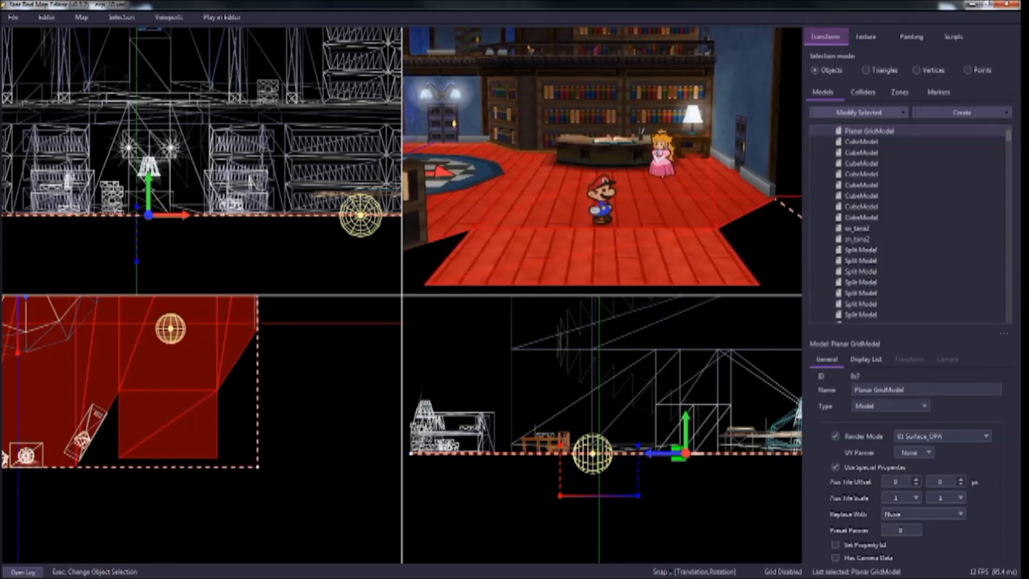
left_click(857, 112)
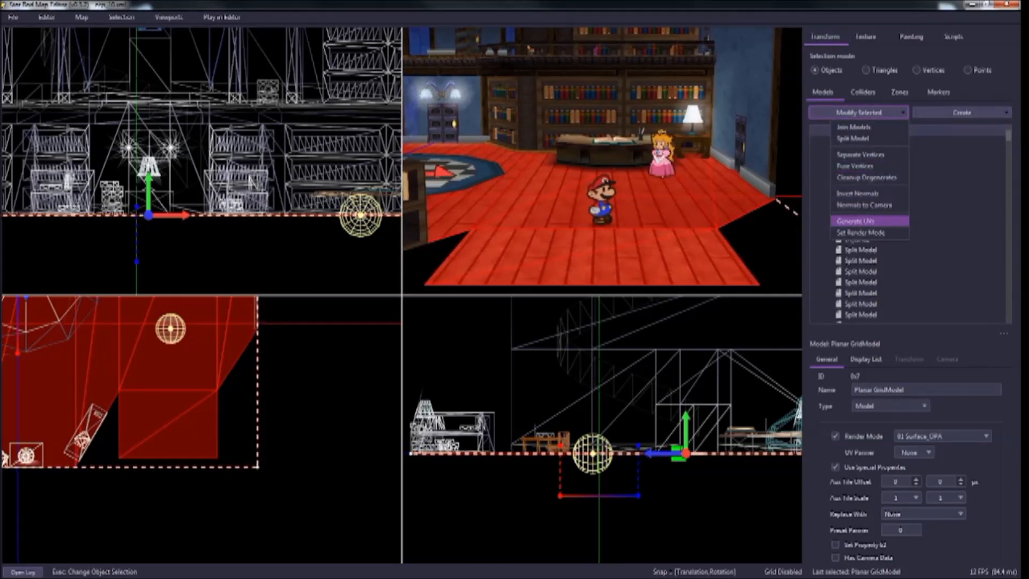
left_click(855, 221)
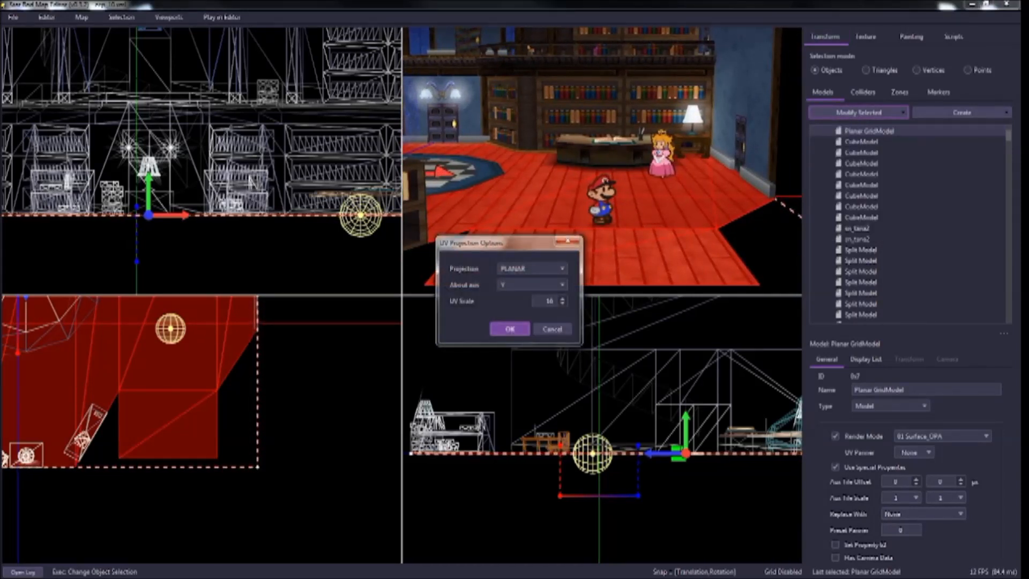
key("Return")
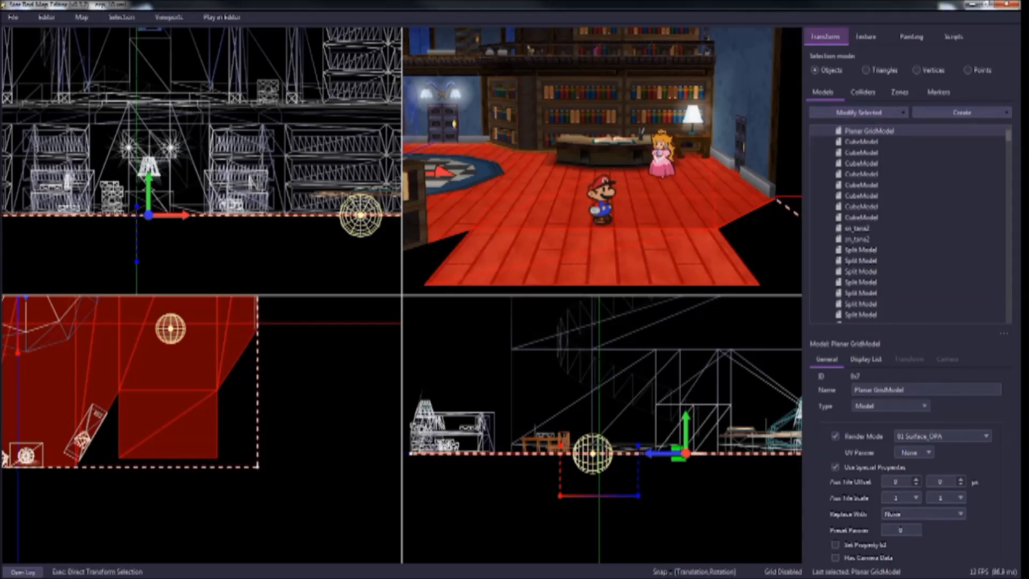
Step: Deselect the floor models and walk Mario across the room to examine the plank texture alignment
key("Escape")
key("s")
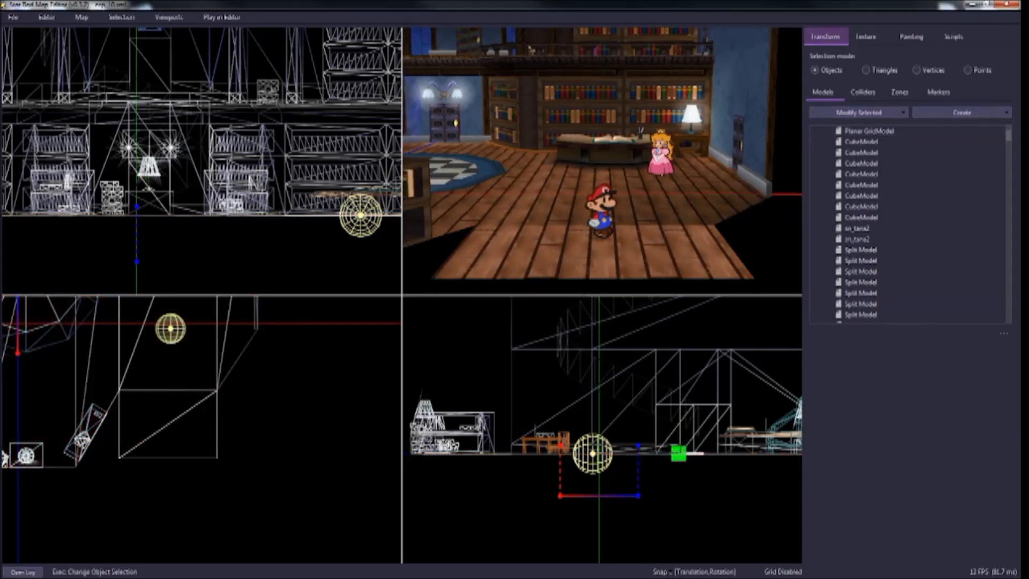
key("w")
key("s")
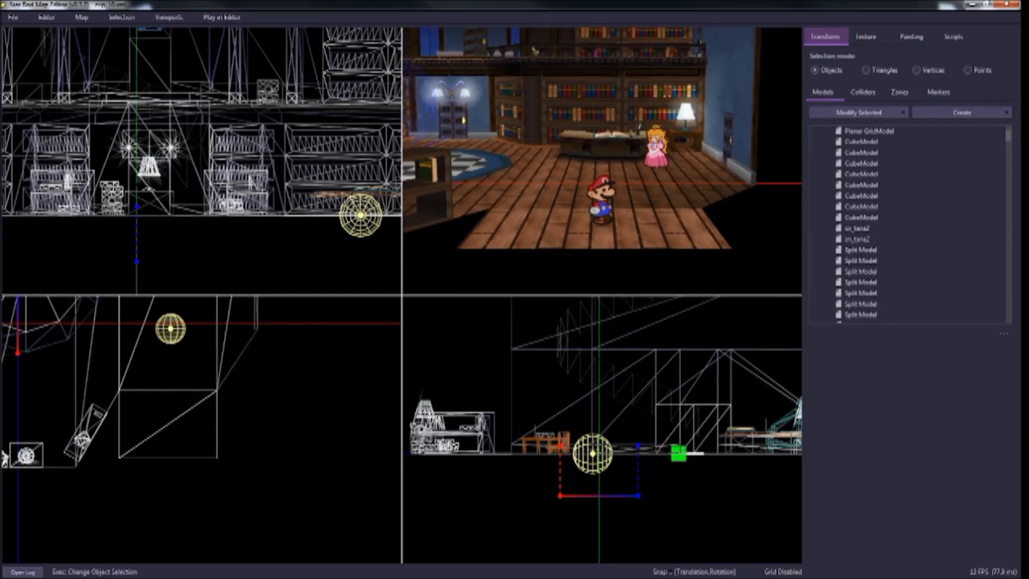
key("w")
key("a")
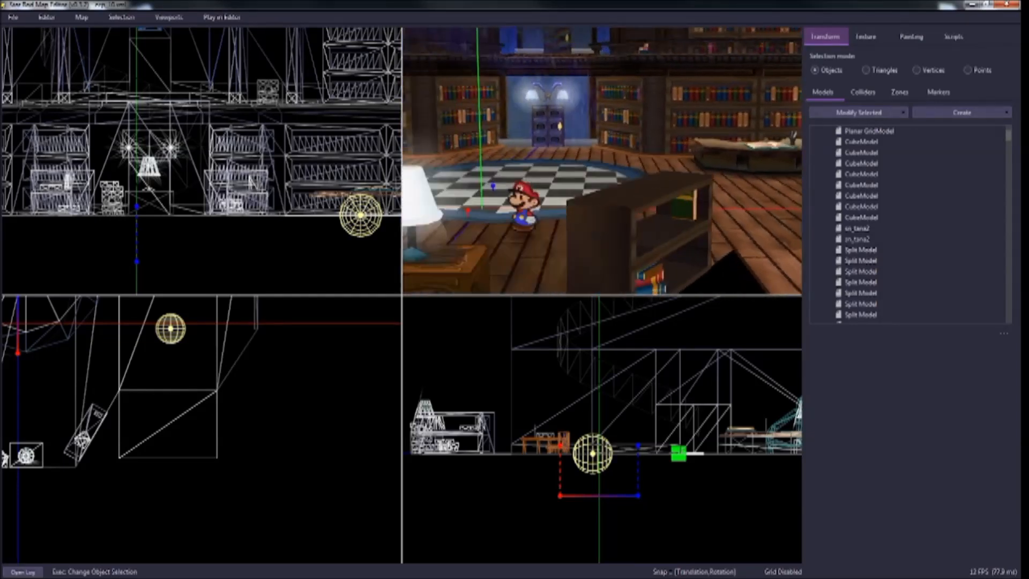
key("d")
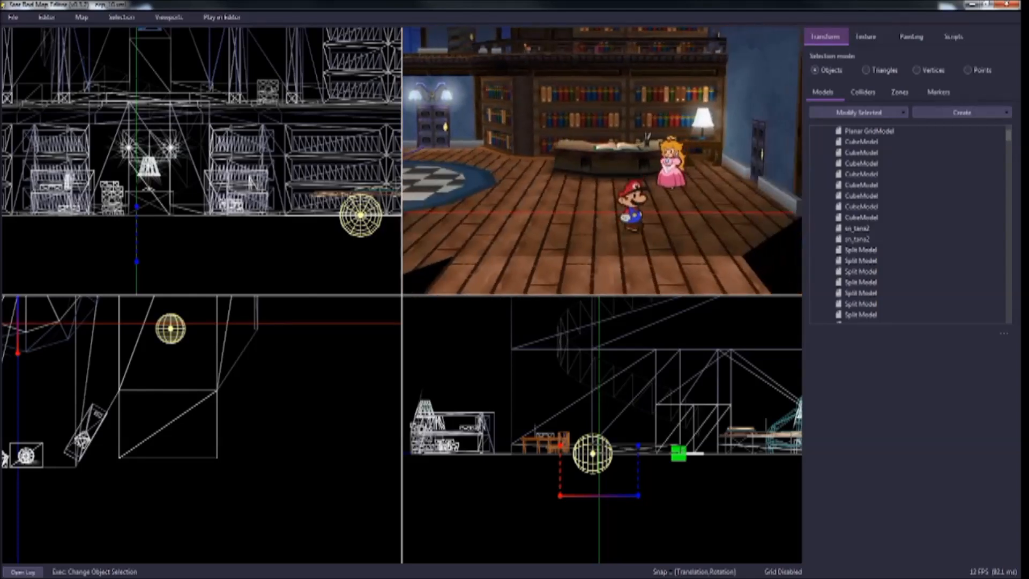
Step: Walk Mario back and forth over the floor seam to compare the extension's shading with the original floor, briefly selecting and deselecting the extension
key("w")
key("a")
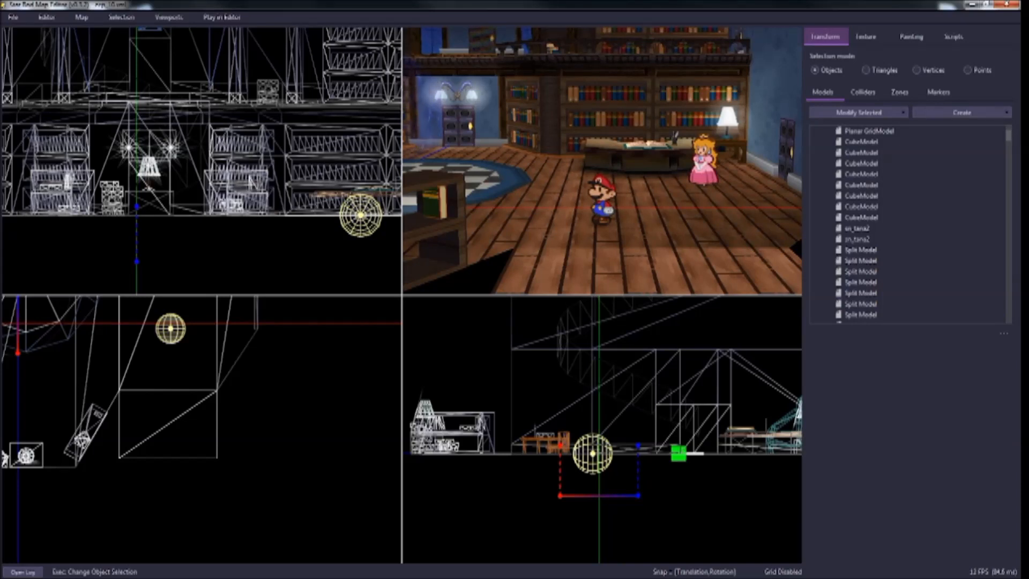
key("d")
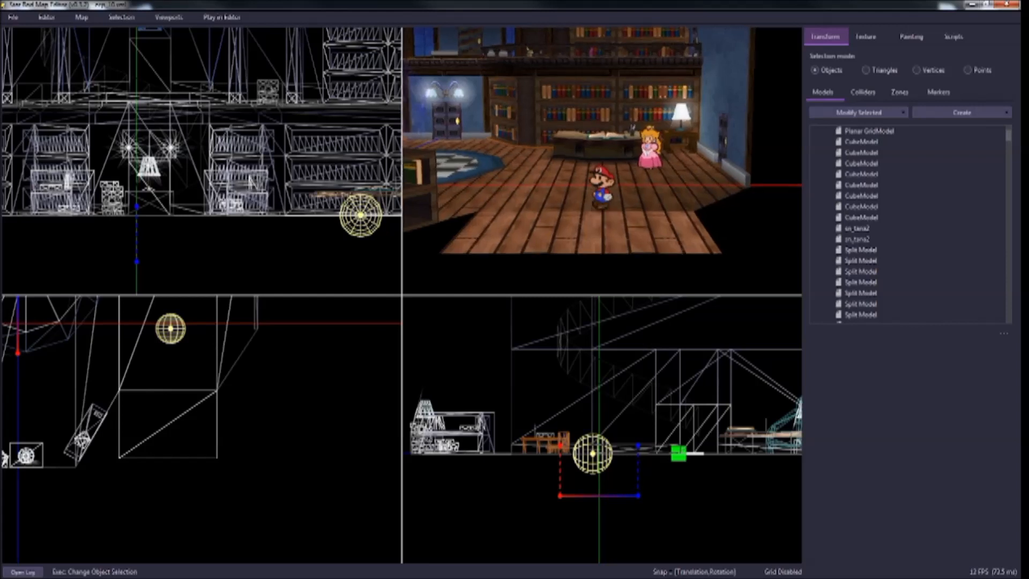
key("d")
key("a")
key("d")
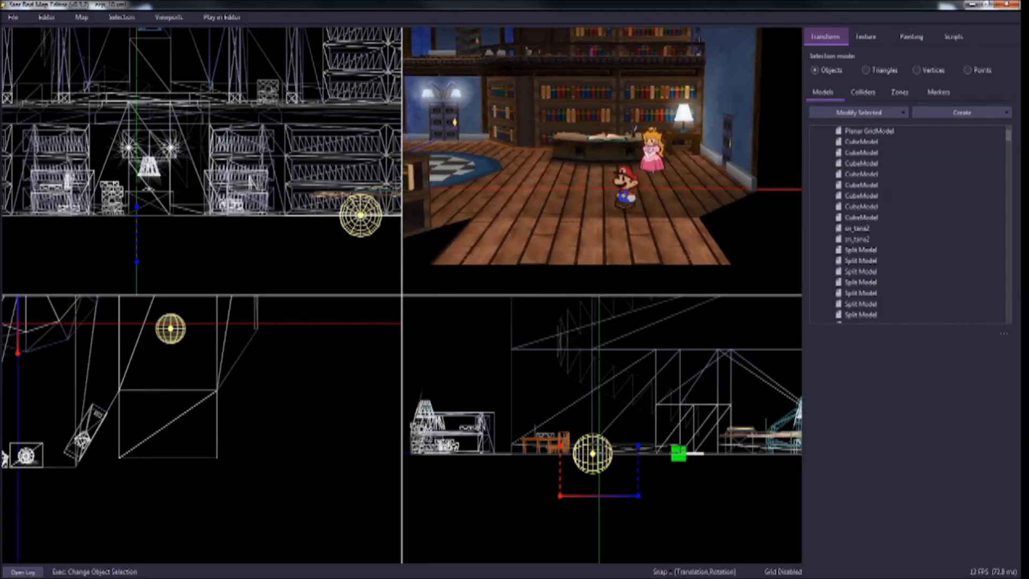
key("d")
key("a")
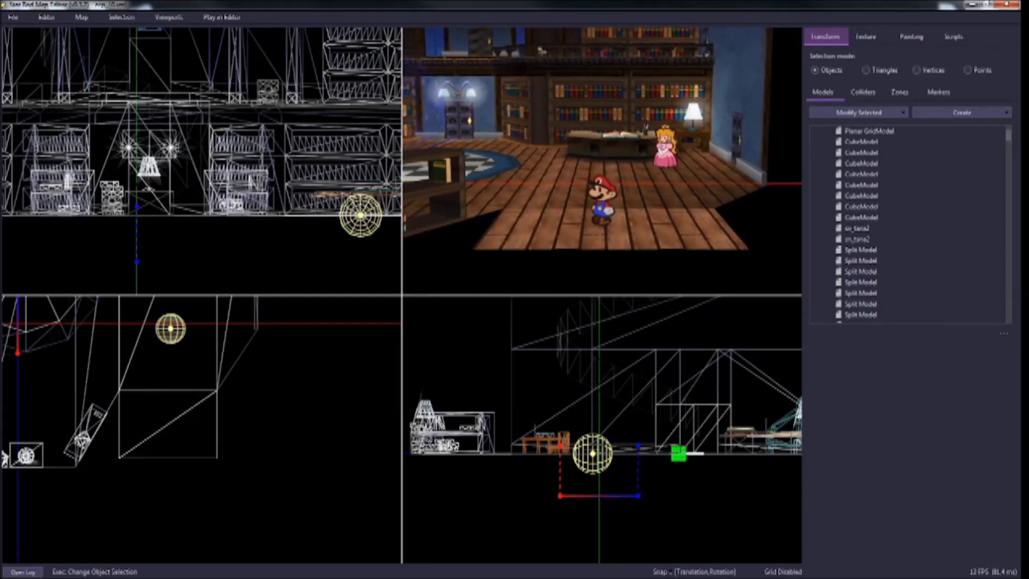
left_click(611, 234)
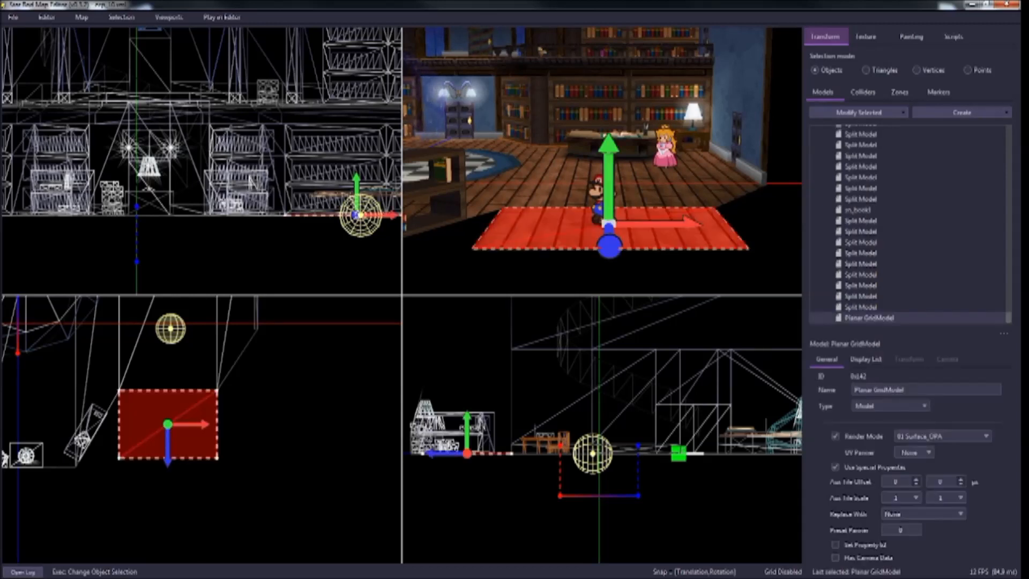
key("Escape")
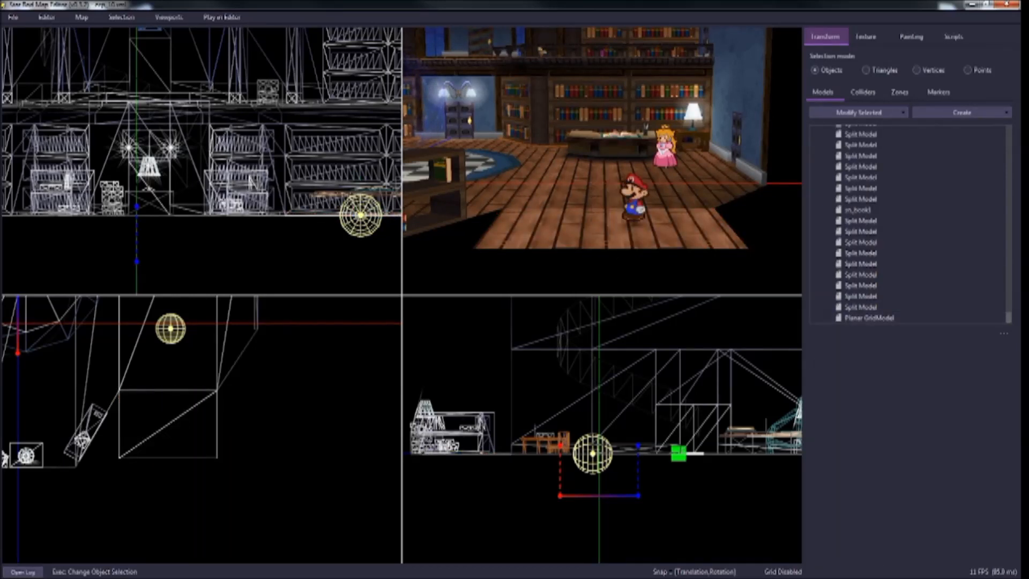
key("d")
key("a")
Step: Select the floor extension, switch to vertex painting, and reduce the brush's outer radius to about 80
left_click(616, 243)
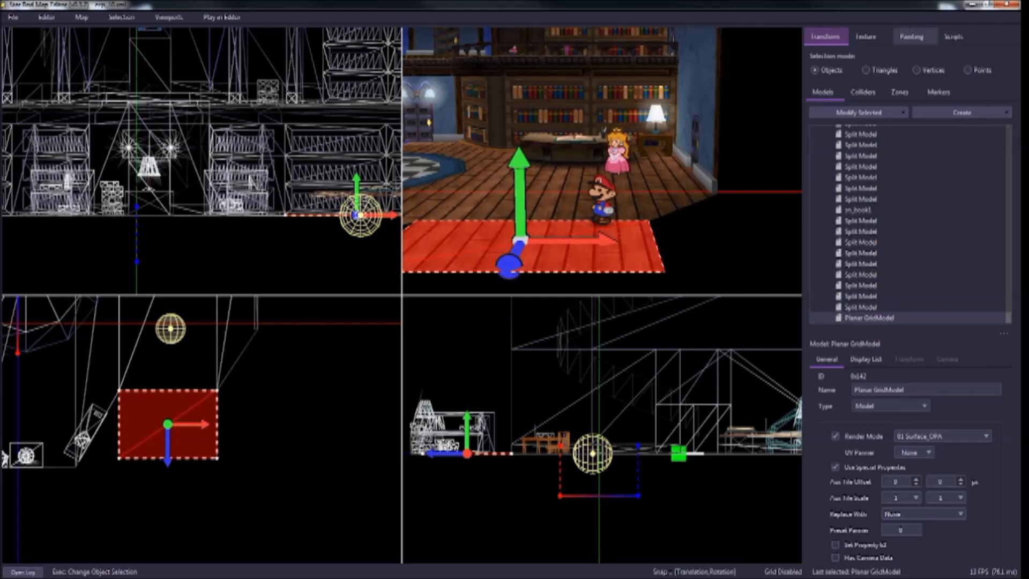
left_click(914, 37)
key("a")
key("d")
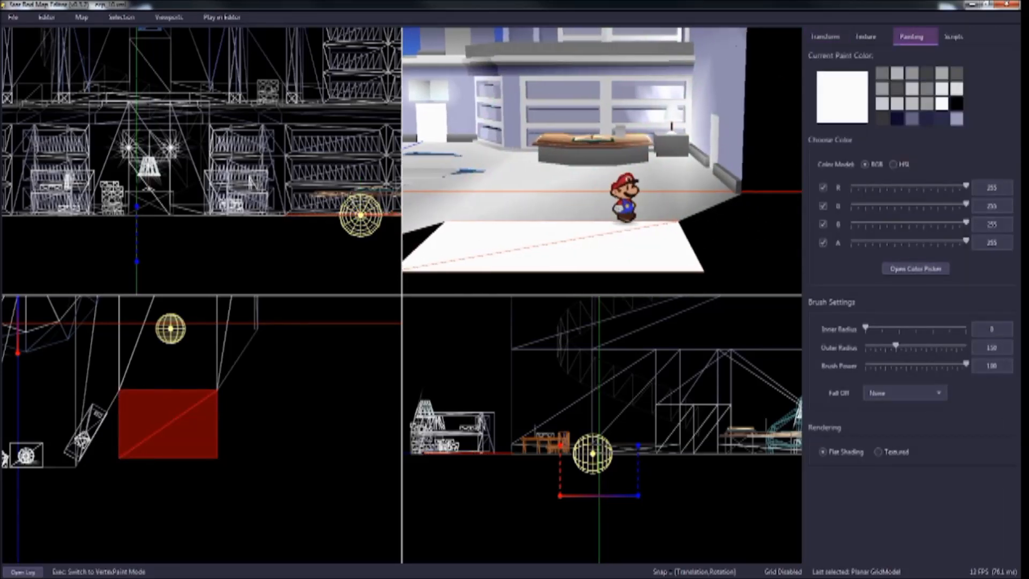
key("a")
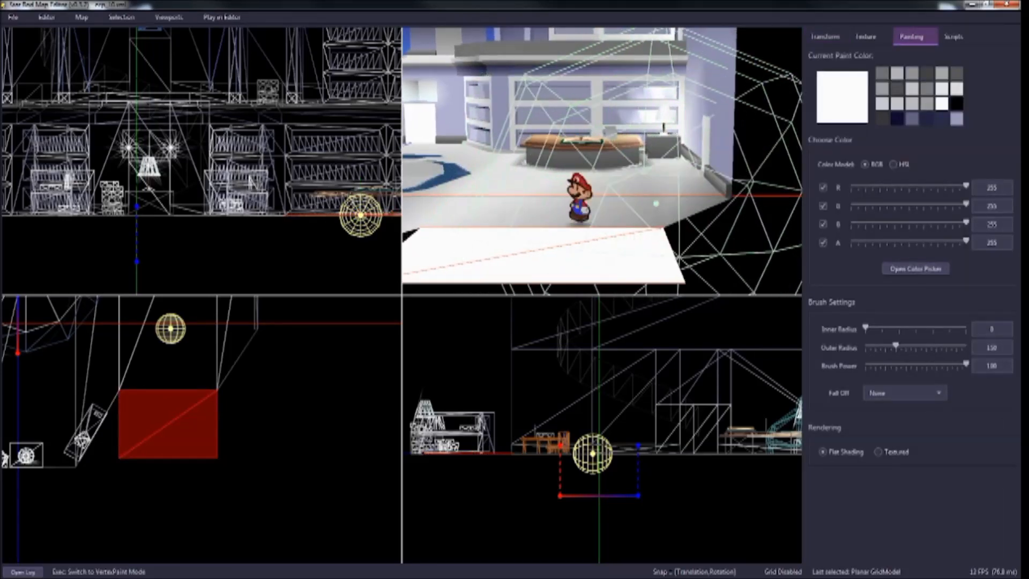
key("d")
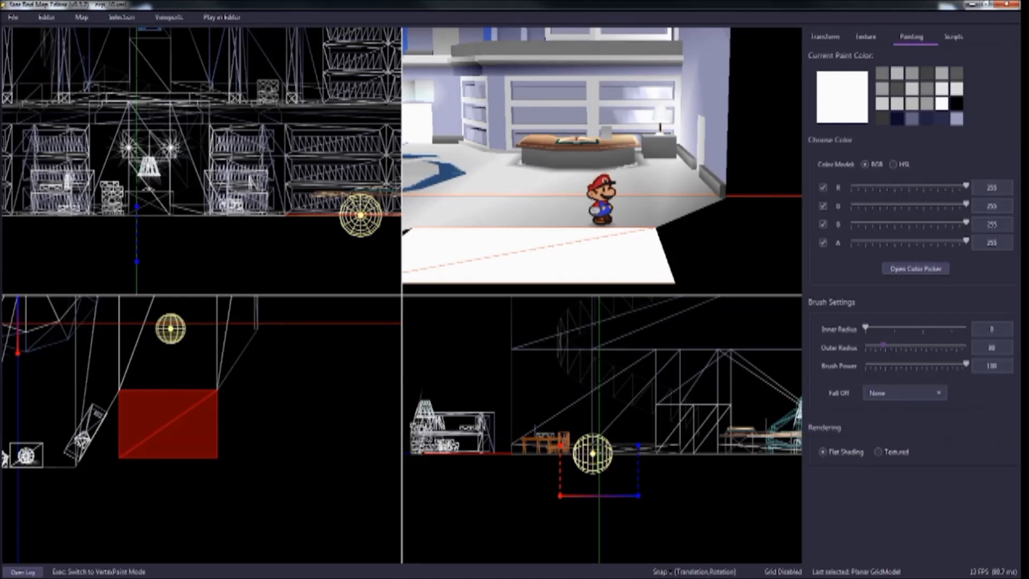
Step: Compare the textured and flat-shaded painting previews, ending with textured rendering
left_click(878, 451)
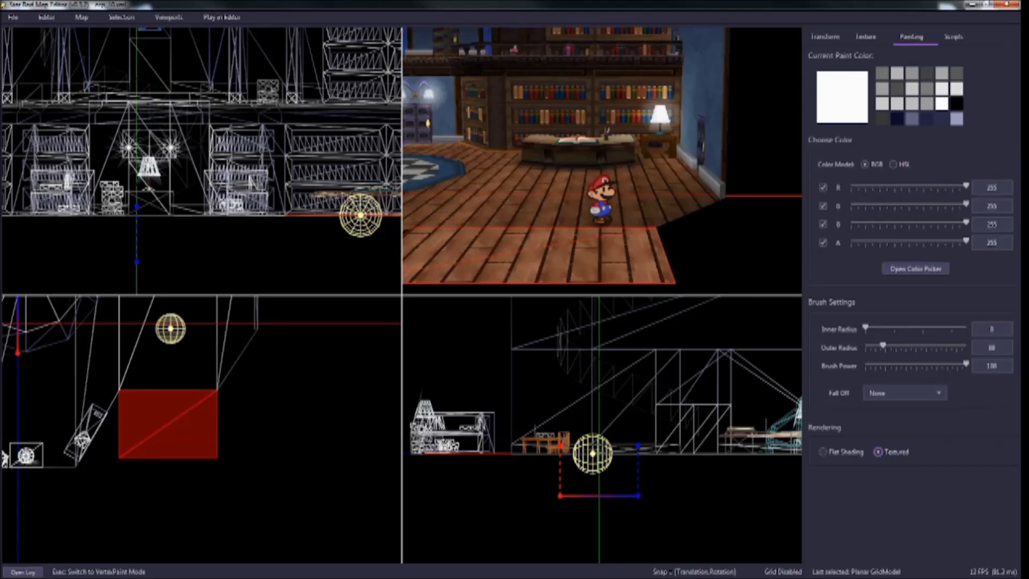
left_click(823, 451)
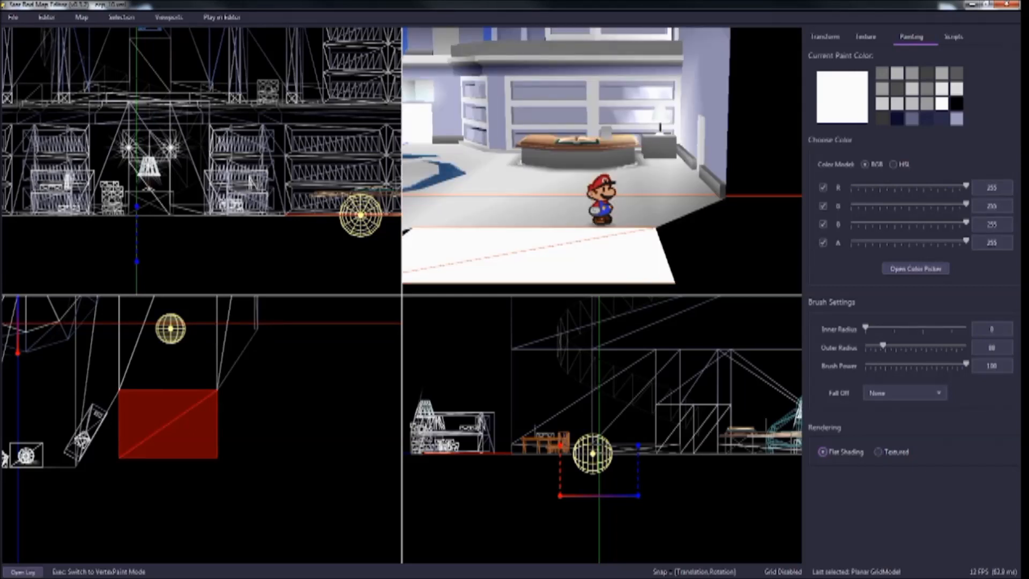
left_click(877, 452)
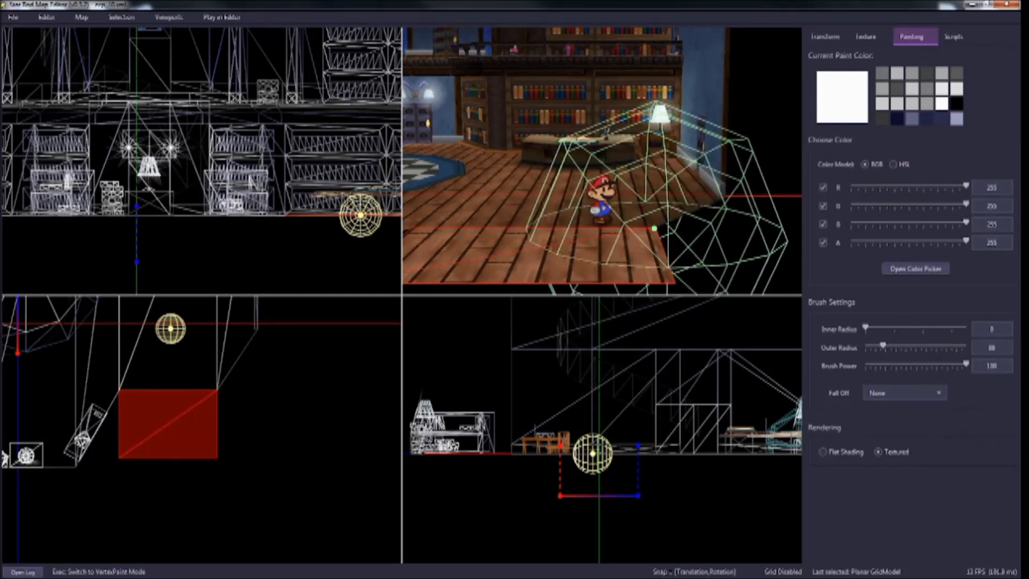
Step: Sample the grey vertex color (RGB 135) at the original floor's edge and paint it onto the adjoining vertices of the floor extension
key("s")
key("a")
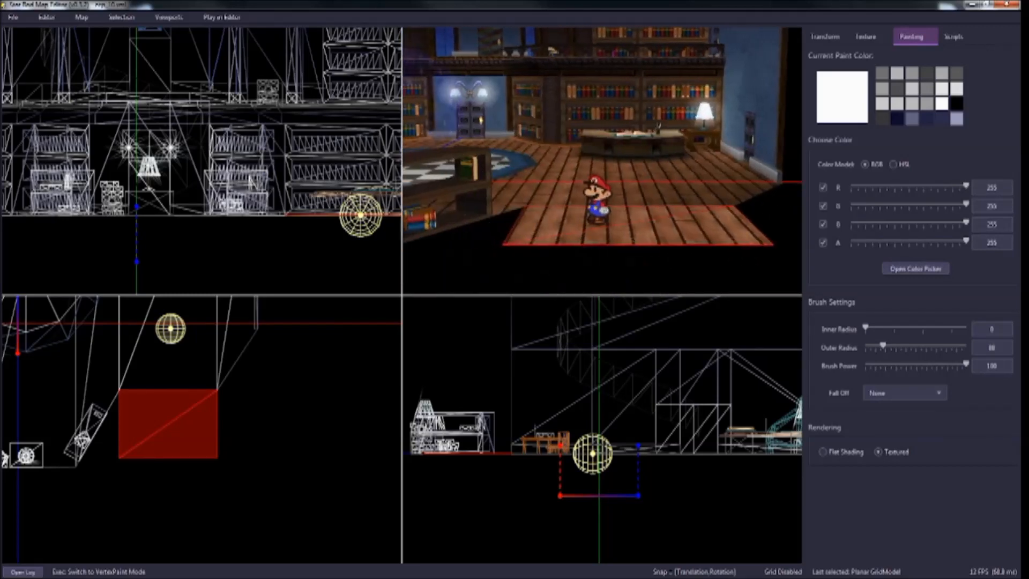
key("w")
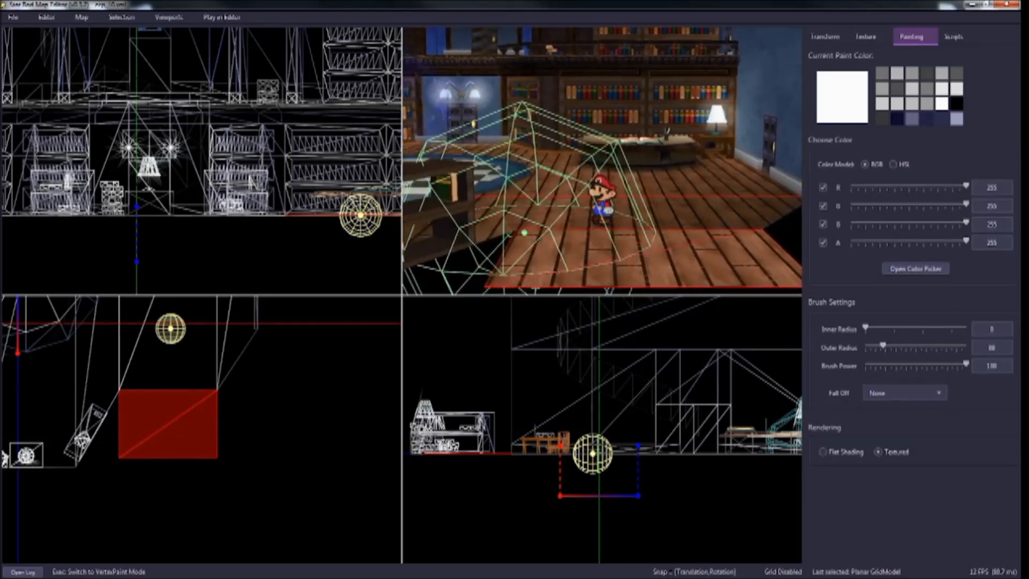
key("d")
key("s")
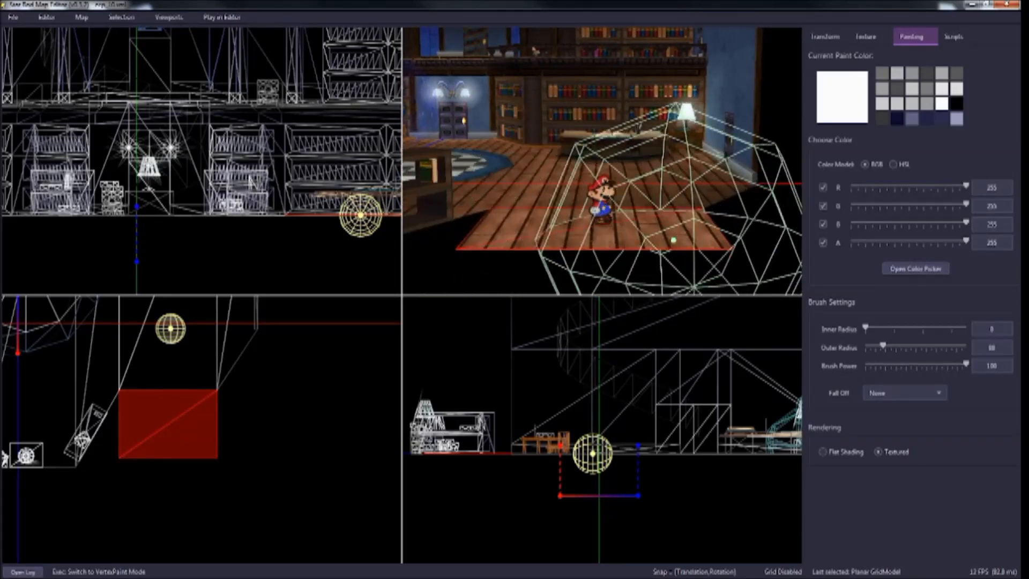
key("d")
key("w")
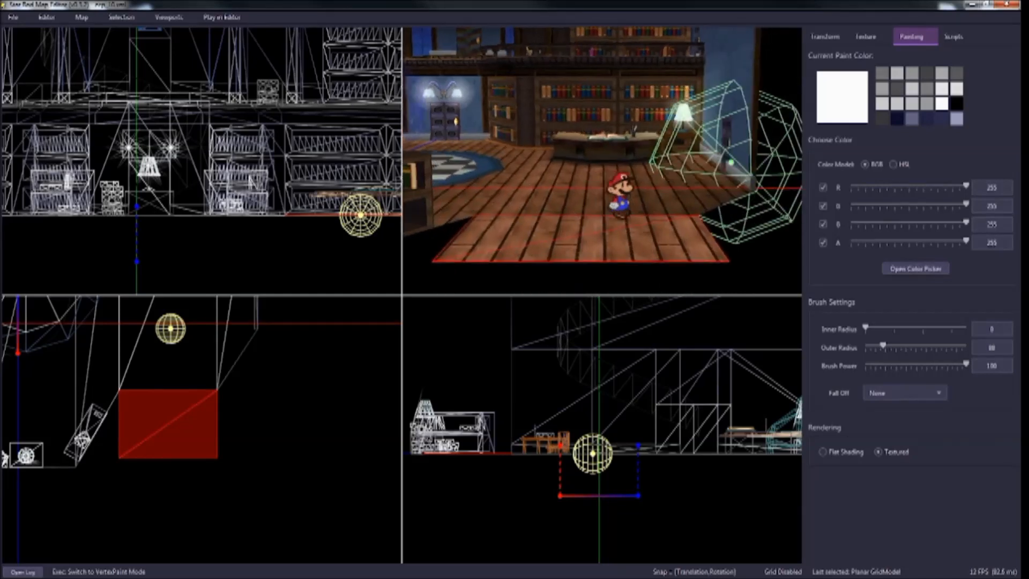
left_click(663, 218)
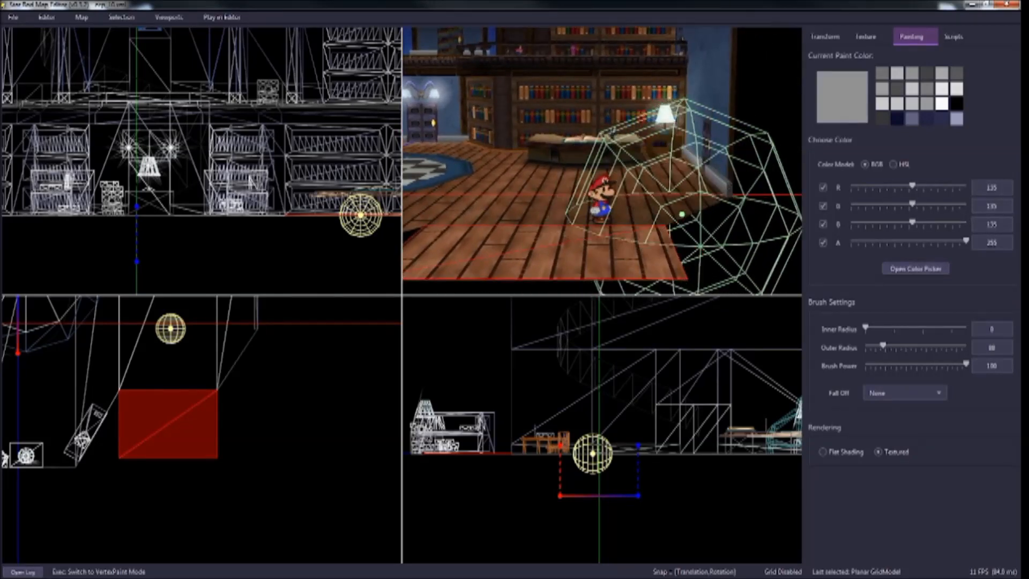
key("d")
key("w")
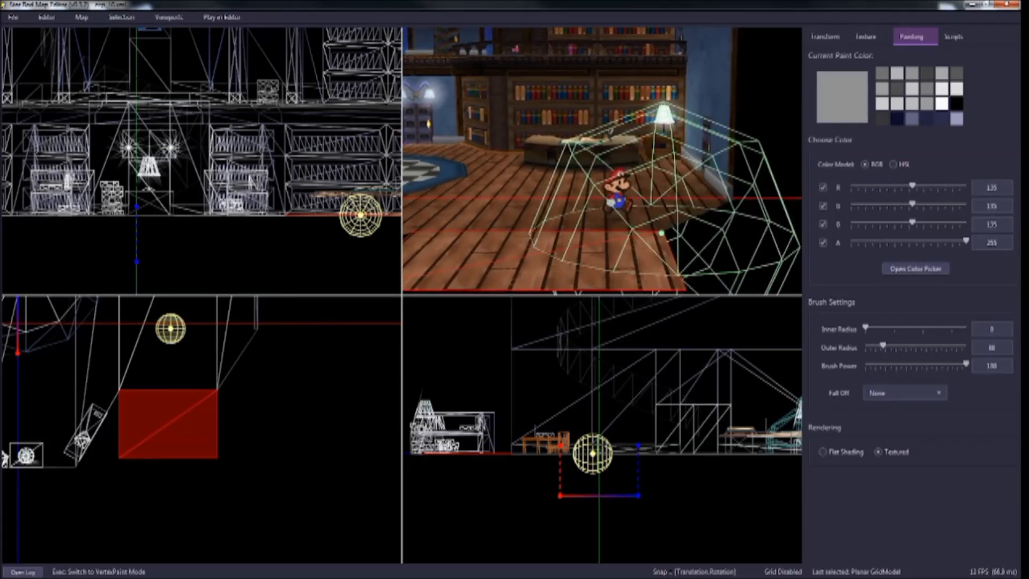
key("s")
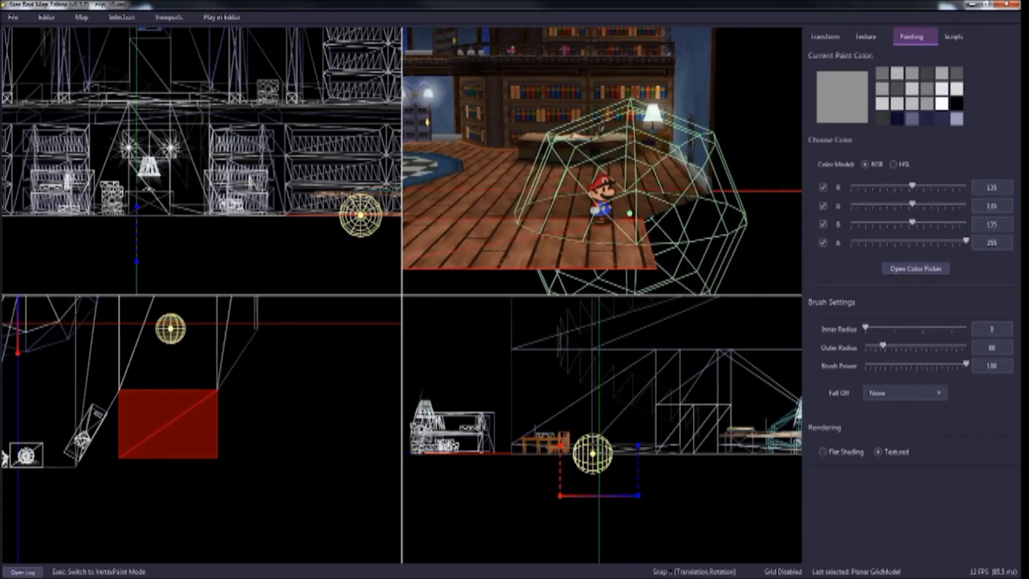
key("s")
key("a")
Step: Return to transform mode and deselect the extension to inspect the painted shading at the seam, checking it with a brief reselection
left_click(825, 37)
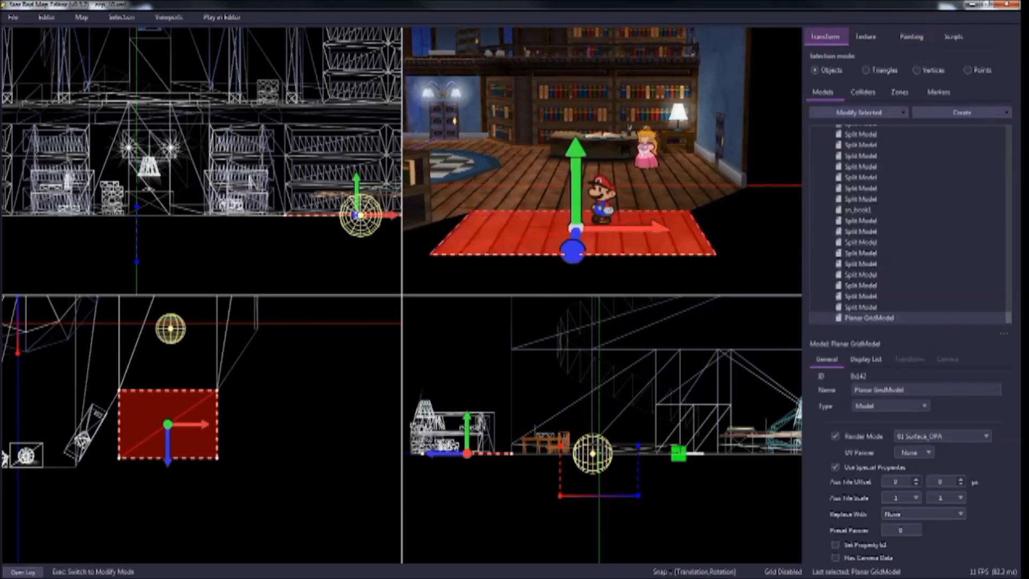
key("Escape")
key("a")
key("w")
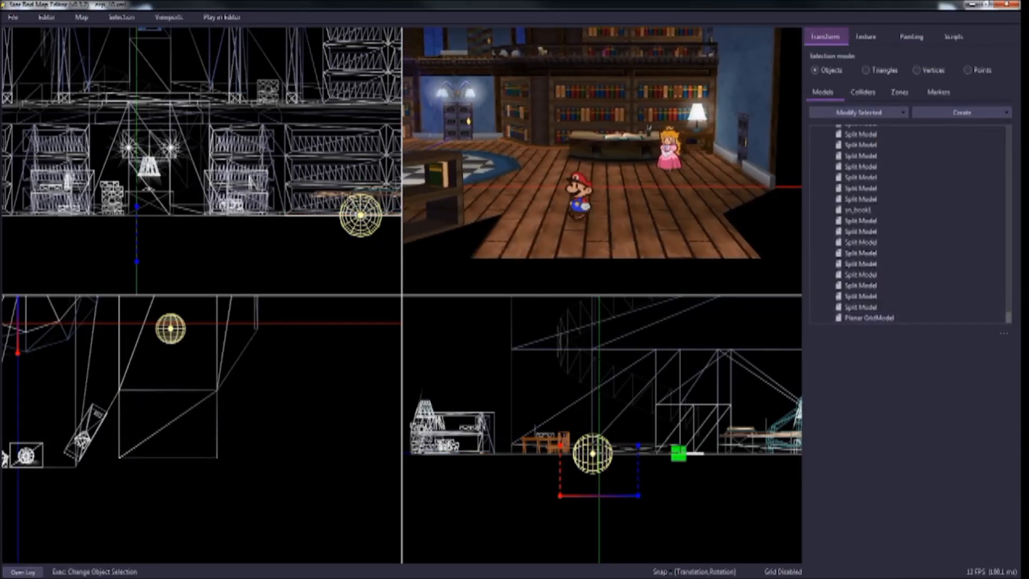
left_click(638, 240)
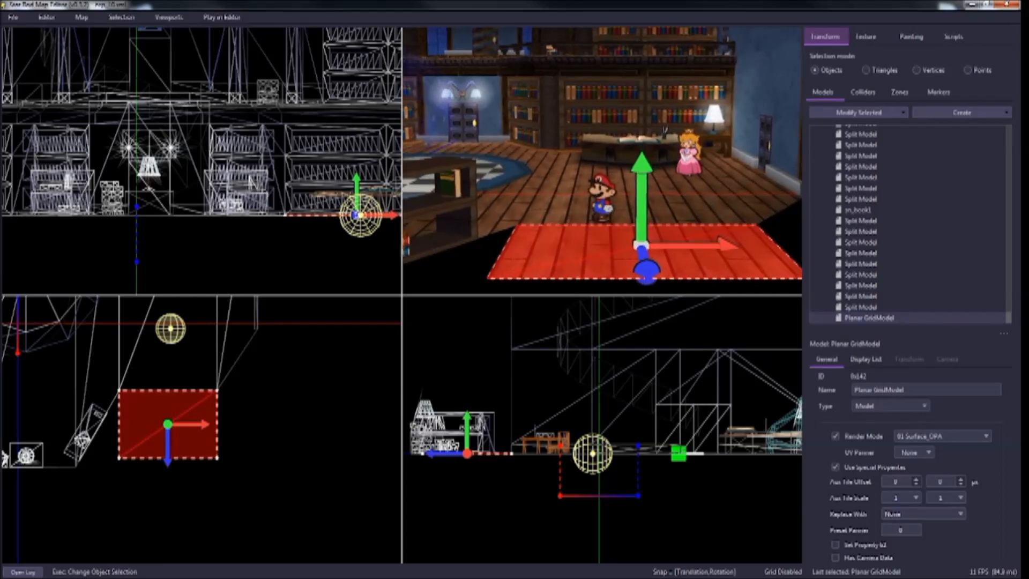
key("Escape")
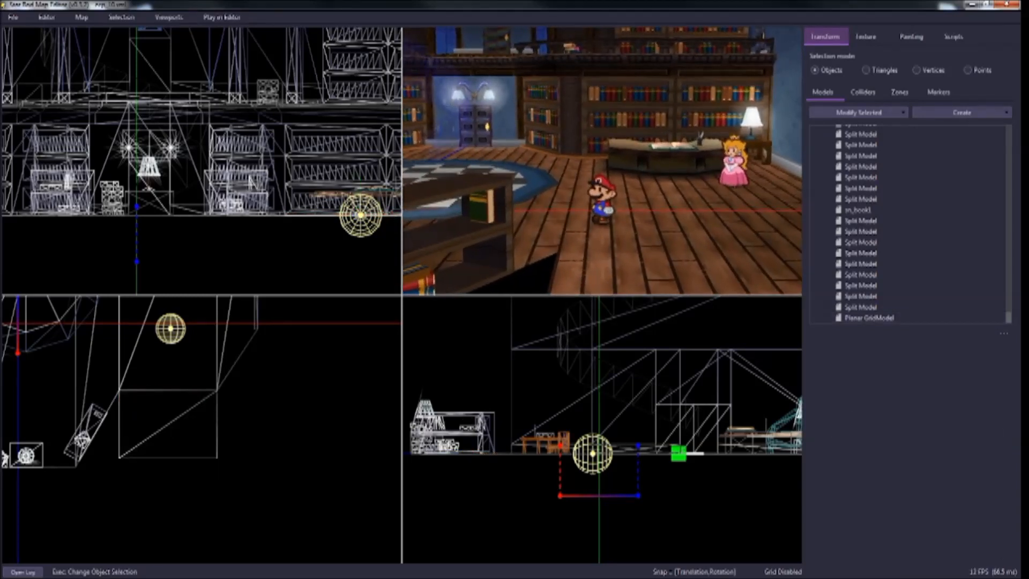
Step: Reselect the floor extension, sample a vertex color at the seam and paint its adjoining corner, then return to transform mode and deselect it
left_click(670, 249)
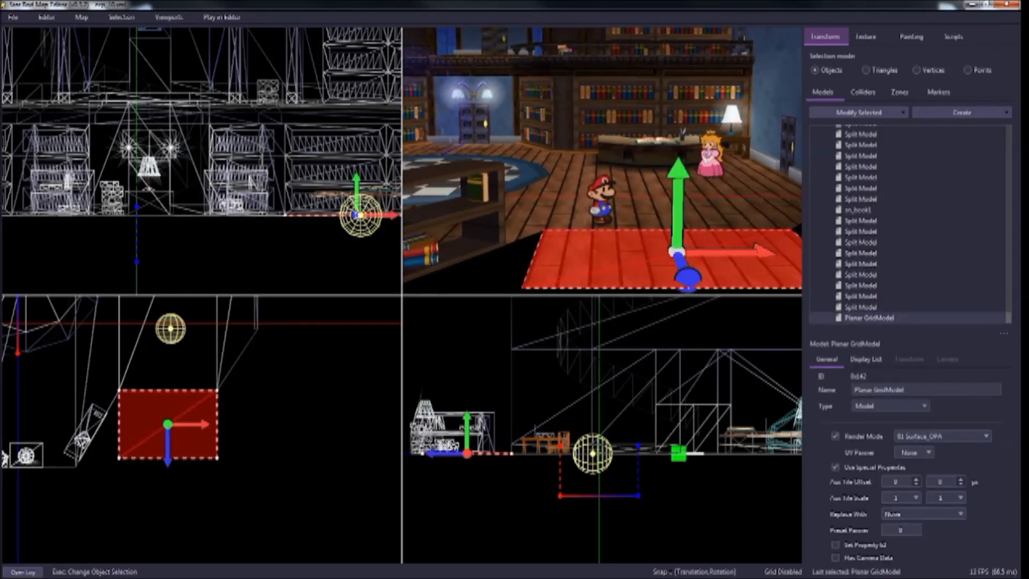
left_click(912, 37)
right_click(553, 225)
left_click(565, 215)
left_click(825, 37)
key("Escape")
Step: Maximize the perspective viewport and walk Mario over the extension to examine the blended shading at the seam
key("Down")
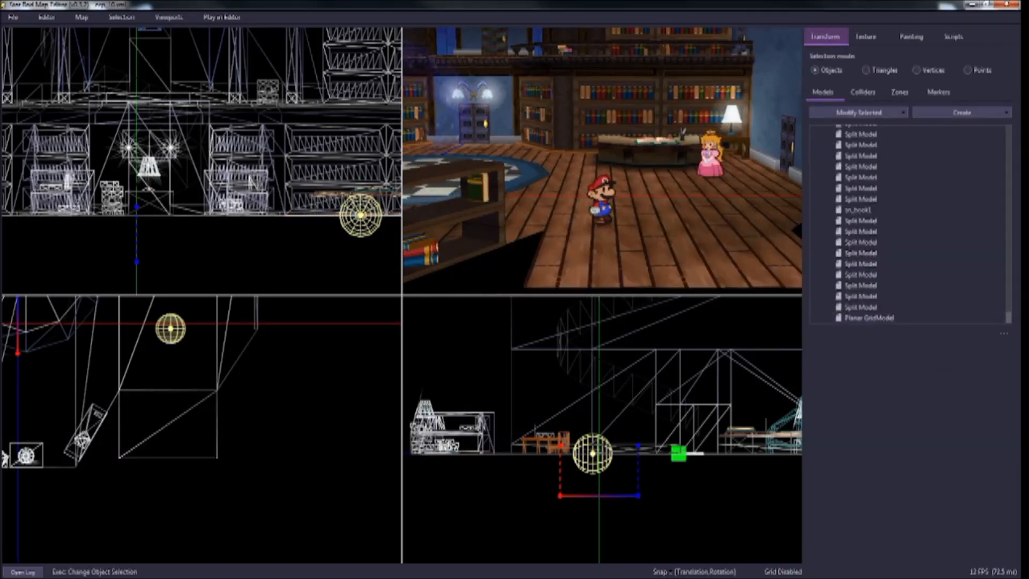
key("Right")
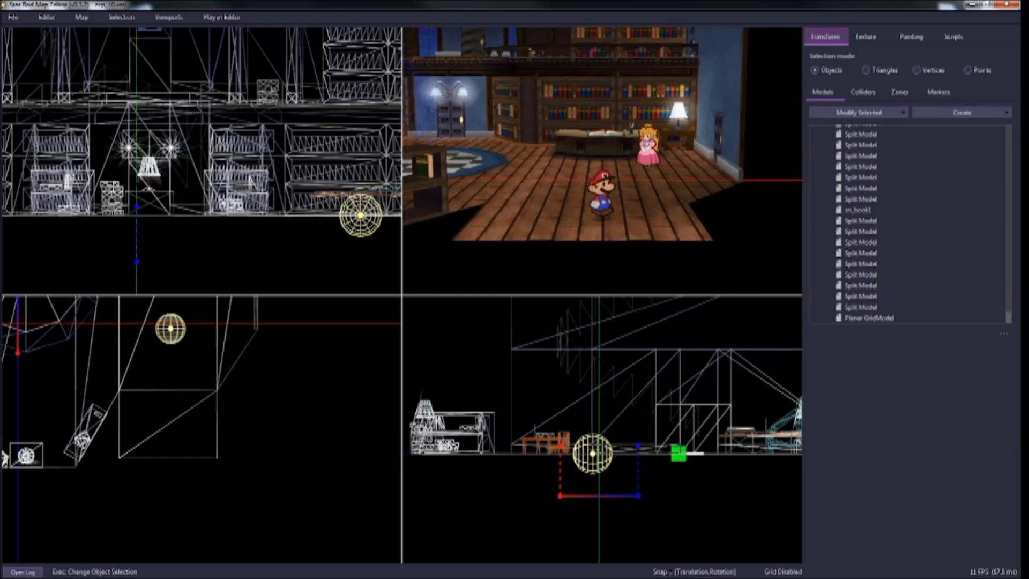
key("space")
key("Left")
key("Right")
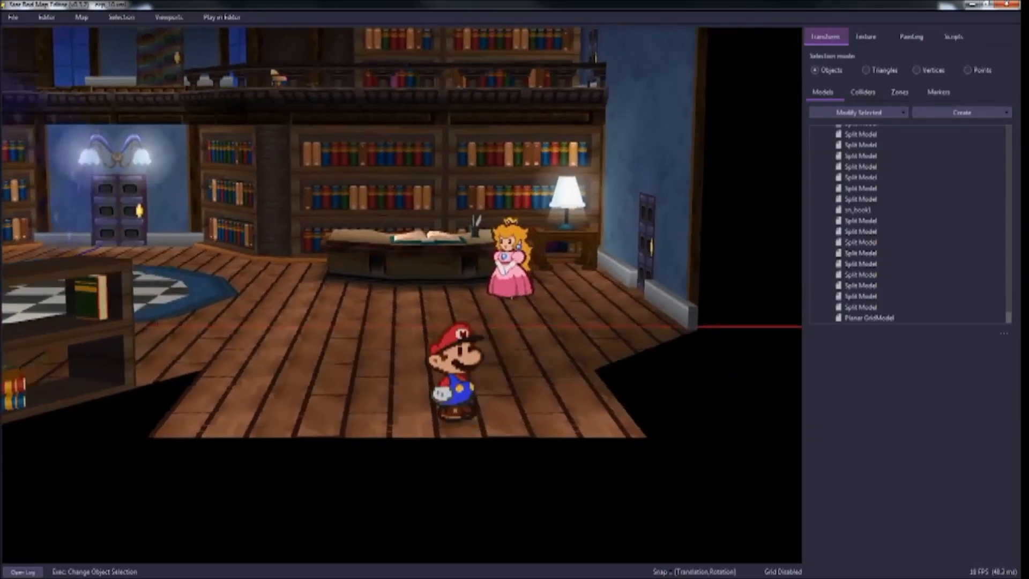
key("Up")
key("Down")
key("Down")
key("Left")
key("Right")
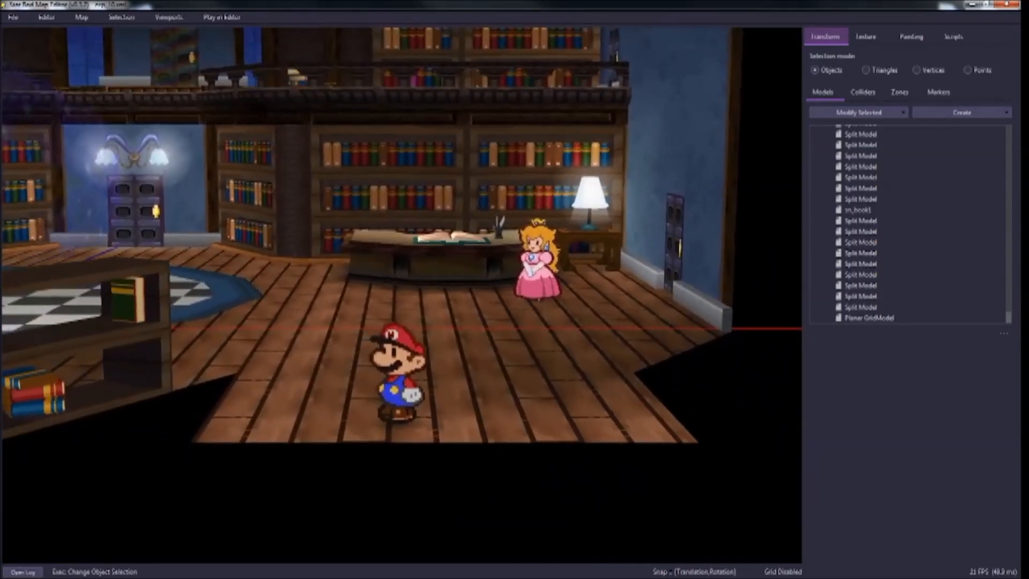
key("Up")
key("Left")
key("Down")
key("Right")
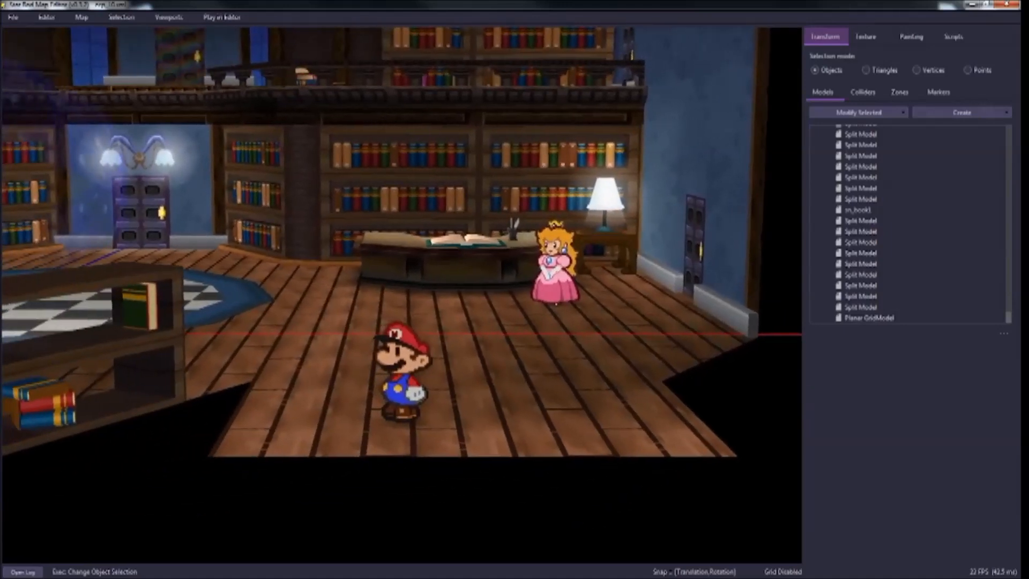
Step: Leave Mario's follow camera for an elevated view of the library and create a new Cube primitive
key("p")
key("w")
right_click_drag(402, 295, 402, 401)
key("s")
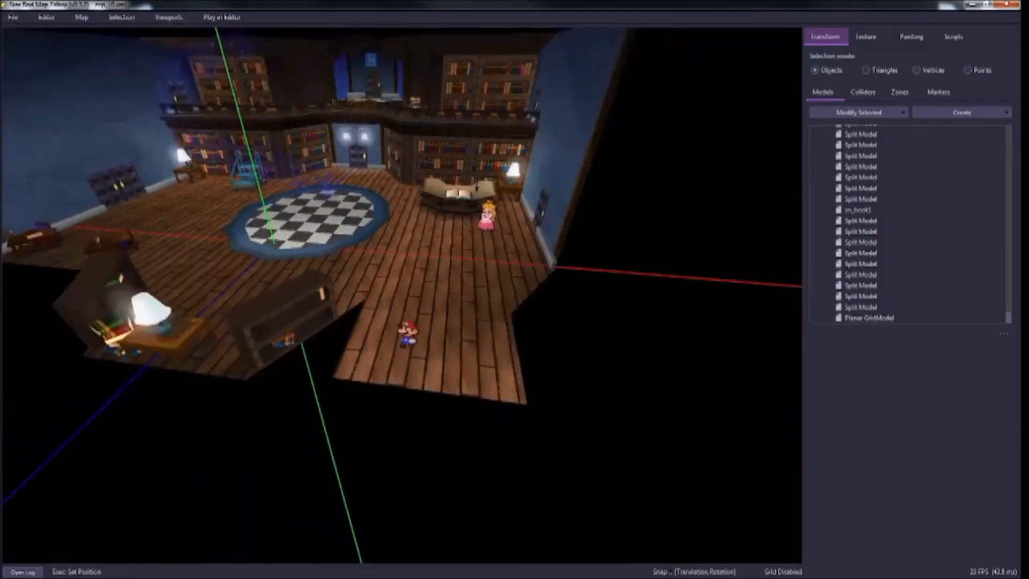
left_click(961, 113)
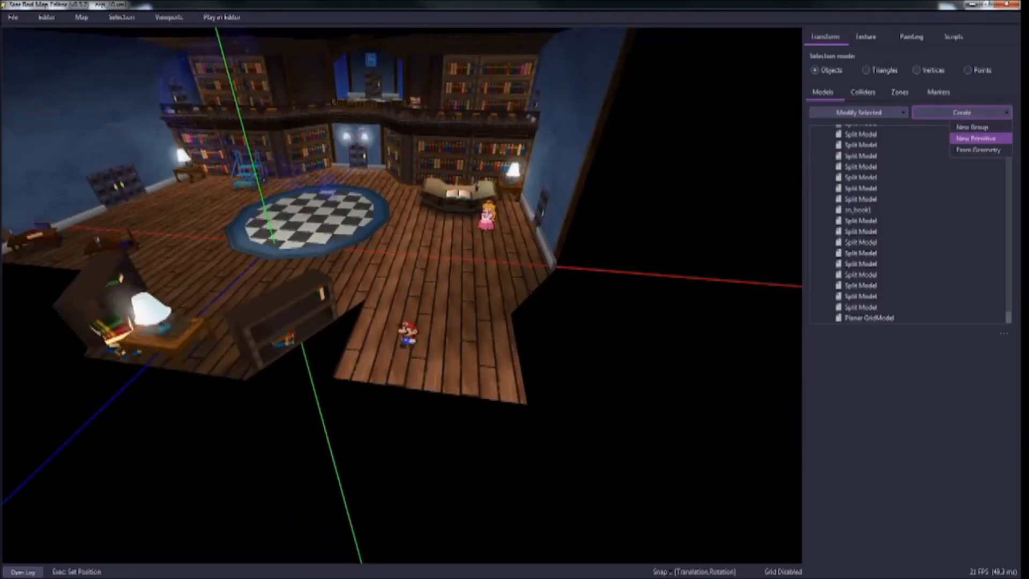
left_click(976, 138)
left_click(508, 258)
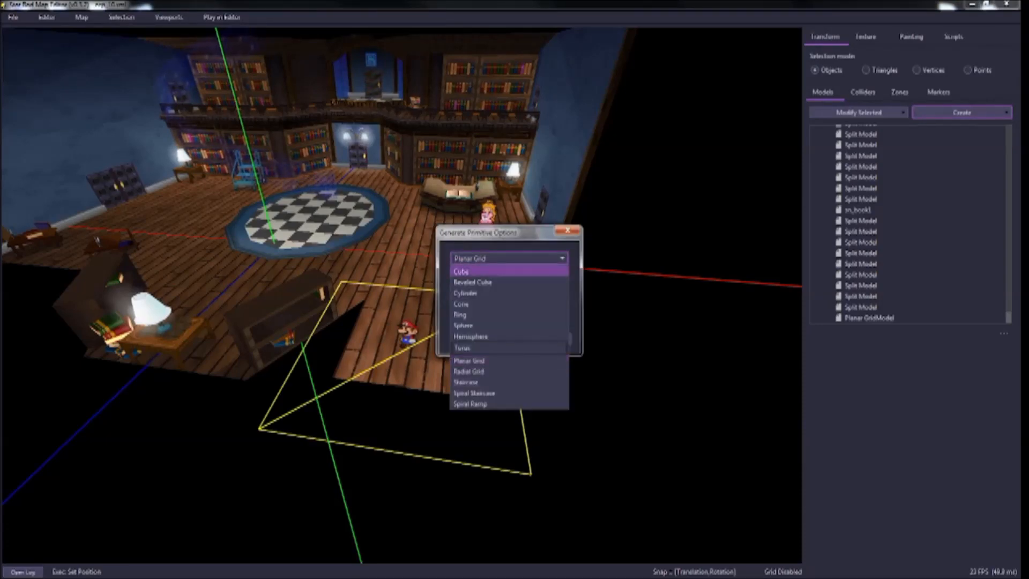
left_click(482, 271)
left_click(510, 322)
Step: Scale the new cube down, place it on the floor between Mario and Peach, and deselect it
key("w")
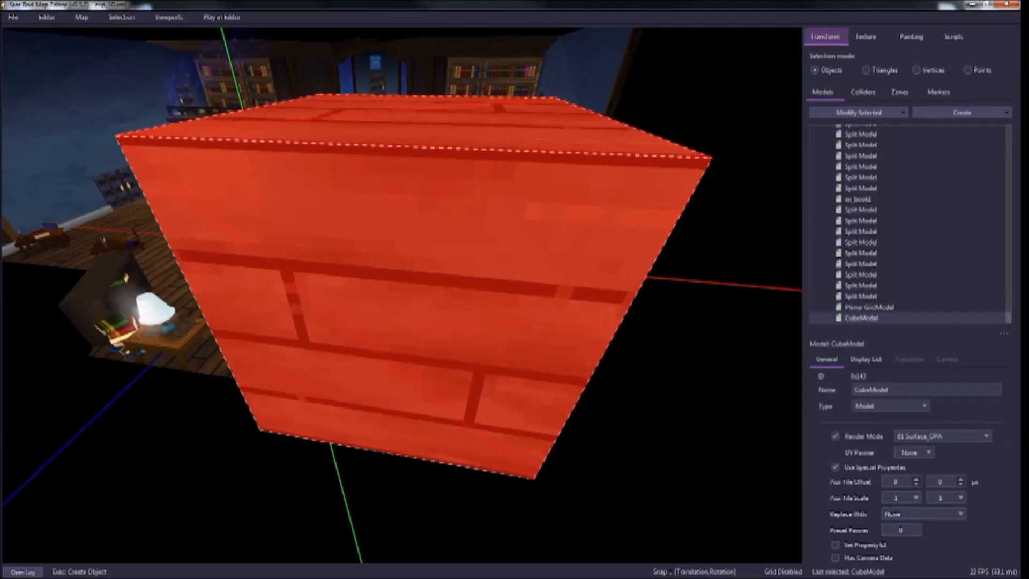
key("space")
left_click_drag(463, 217, 390, 217)
key("s")
key("space")
key("Escape")
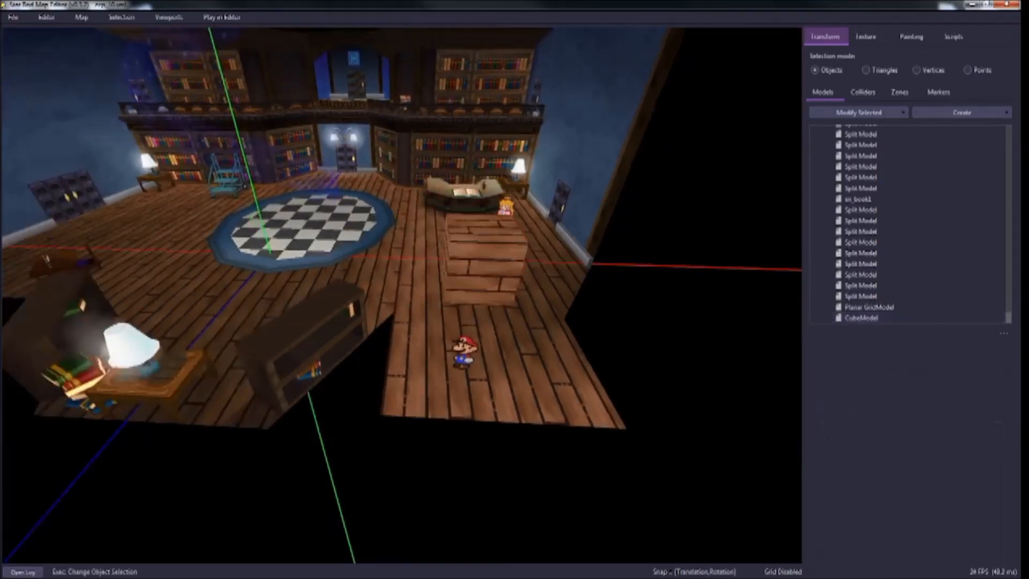
Step: Select the cube, lower it and push it back along its depth axis, farther from Mario
key("w")
left_click(394, 215)
key("w")
right_click_drag(393, 215, 396, 161)
key("s")
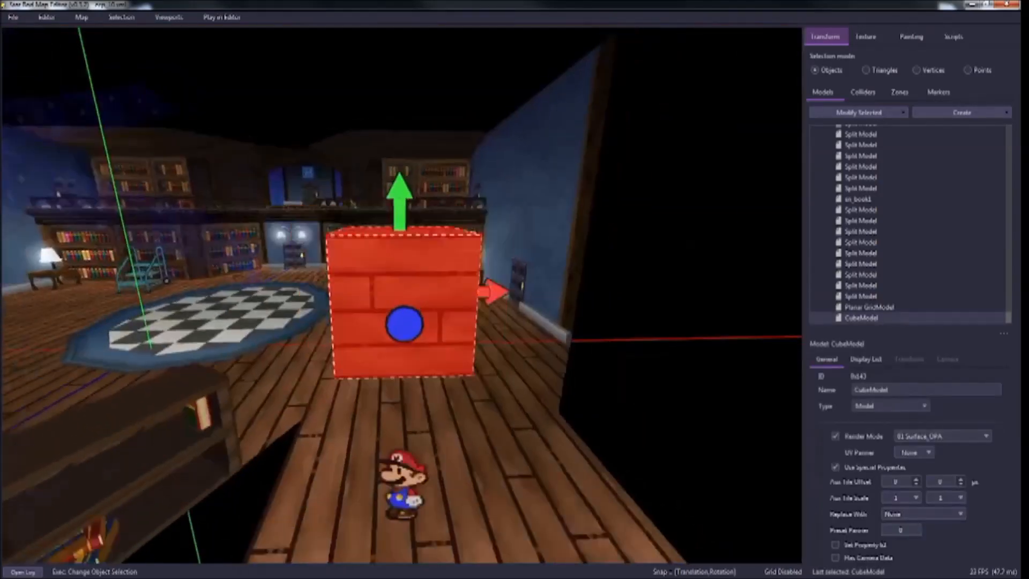
left_click_drag(401, 204, 400, 338)
left_click_drag(404, 482, 398, 397)
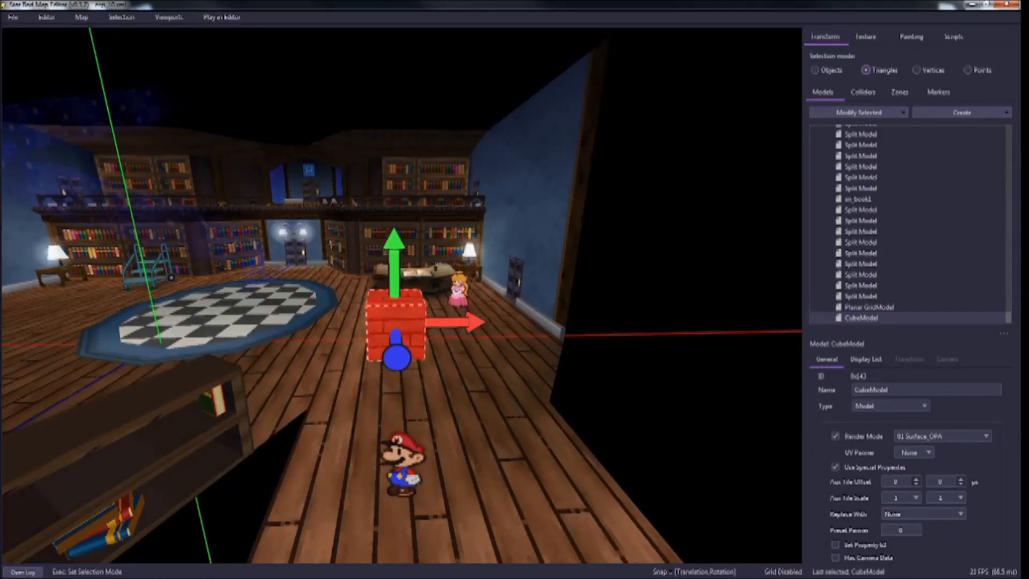
Step: Clear the cube selection in triangle mode and select both triangles of the cube's front face
right_click_drag(396, 300, 434, 306)
key("a")
key("w")
left_click(589, 161)
key("w")
left_click(455, 231)
right_click_drag(455, 230, 482, 244)
key("a")
left_click(520, 268, "ctrl")
right_click_drag(573, 241, 509, 268)
key("s")
key("d")
key("w")
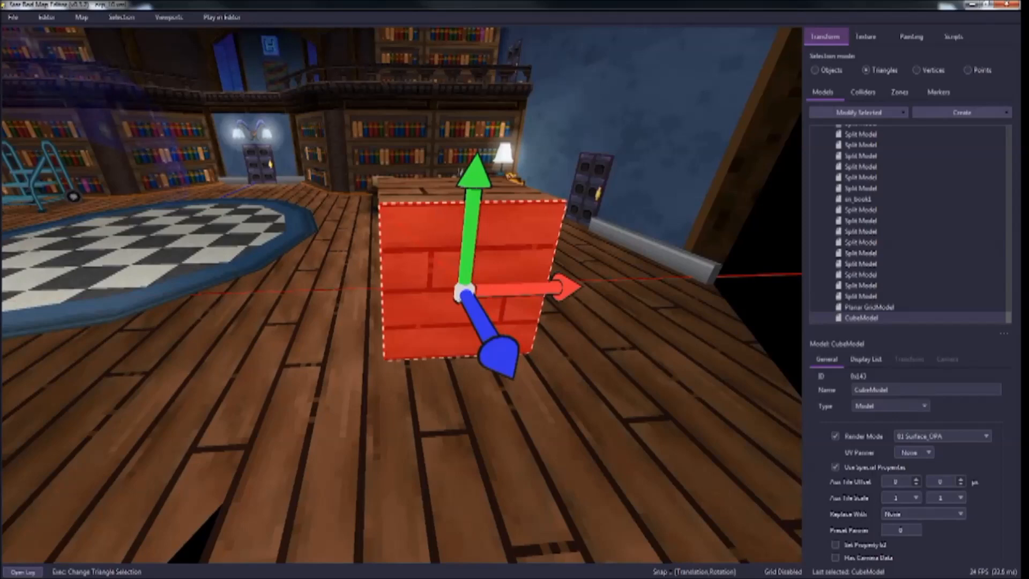
Step: Delete the cube's front face to examine the hollow interior, and undo the deletion
key("a")
mouse_move(402, 295)
right_mouse_down()
mouse_move(488, 316)
mouse_move(418, 300)
mouse_move(402, 279)
mouse_move(375, 290)
mouse_move(391, 263)
mouse_move(396, 303)
mouse_move(402, 276)
mouse_move(440, 292)
mouse_move(391, 281)
right_mouse_up()
key("d")
key("w")
key("s")
key("w")
key("d")
key("s")
key("w")
key("s")
key("a")
key("d")
key("ctrl+z")
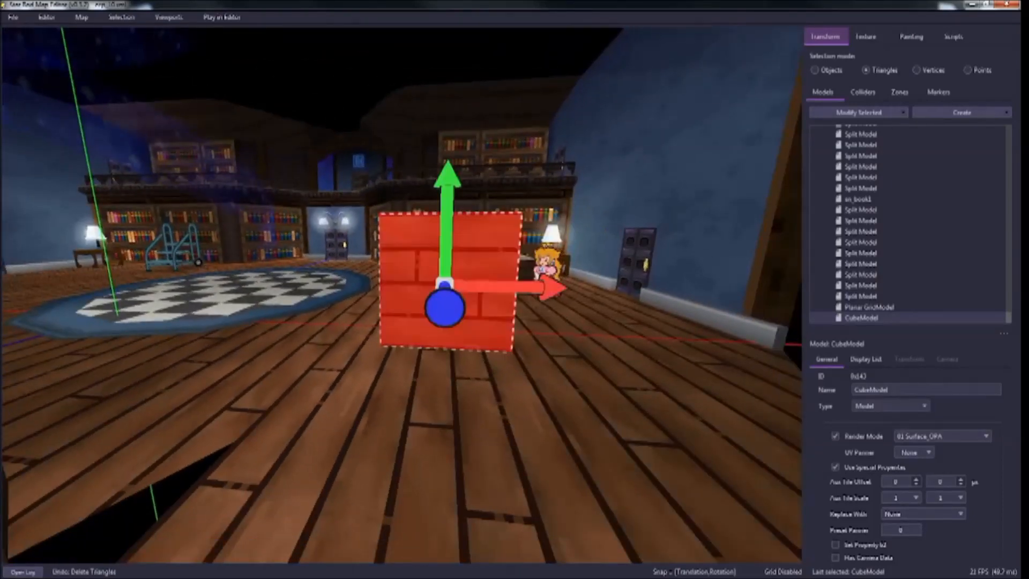
Step: Display all four viewports in vertex mode and select the two vertices on one vertical side of the cube's front face
left_click(858, 112)
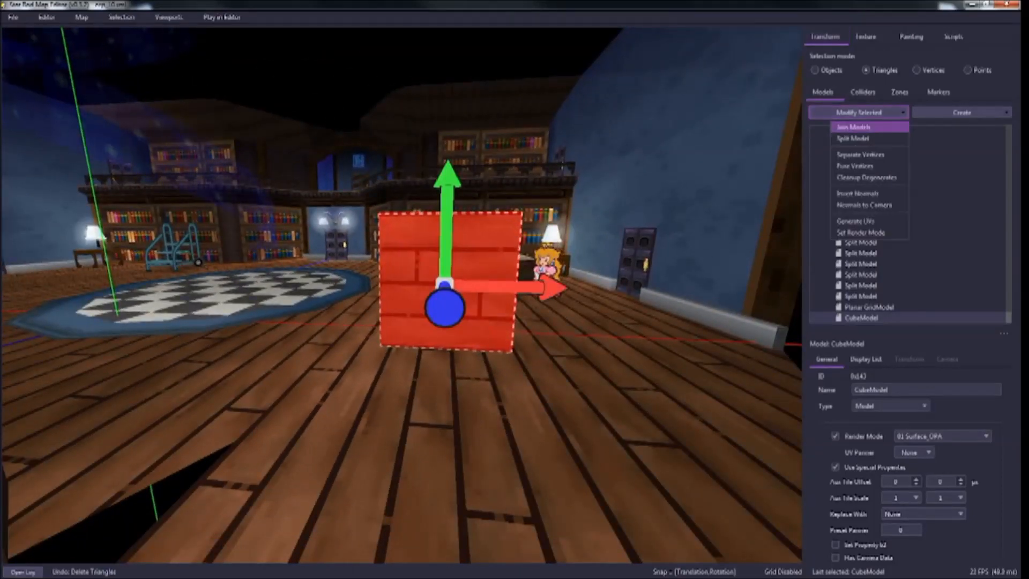
left_click(859, 112)
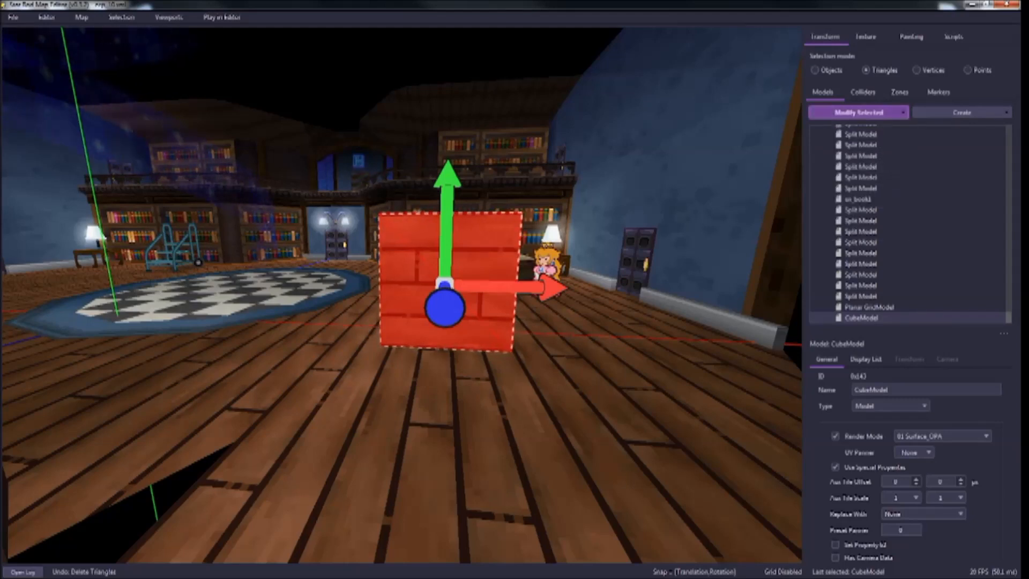
key("3")
key("space")
scroll(336, 198, "down", 1)
scroll(336, 198, "up", 4)
left_click_drag(322, 227, 246, 87)
right_click_drag(600, 161, 547, 161)
key("d")
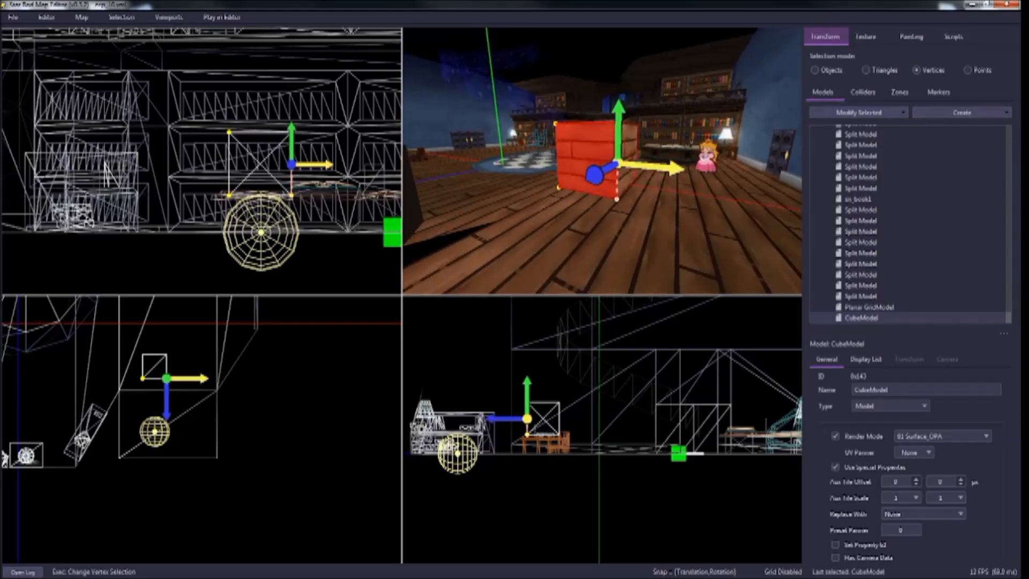
Step: Try moving the selected front-face vertices inward along the X axis, inspect the face, and undo the move
left_click_drag(664, 167, 622, 163)
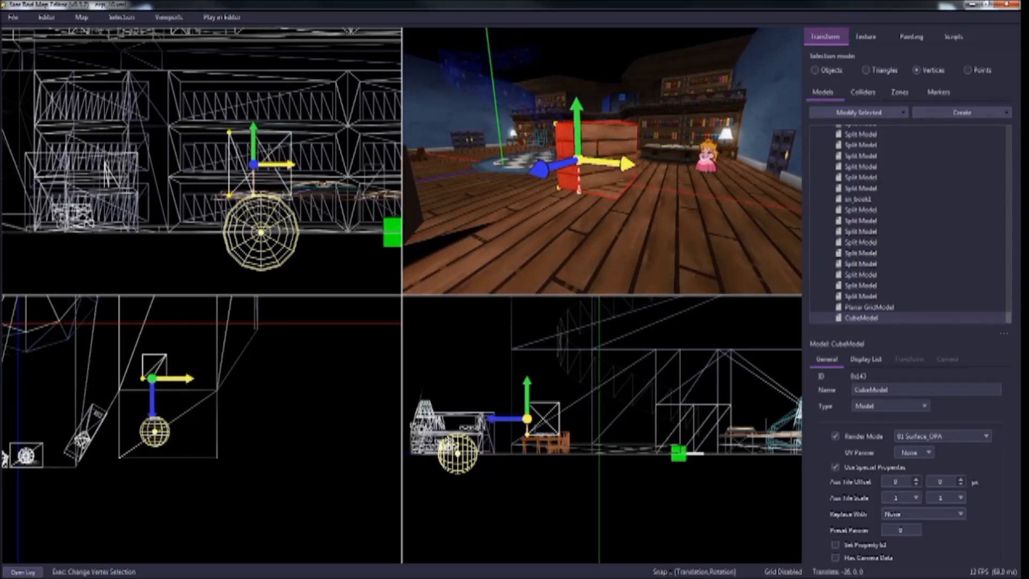
right_click_drag(623, 163, 654, 214)
key("space")
key("a")
key("d")
key("a")
key("ctrl+z")
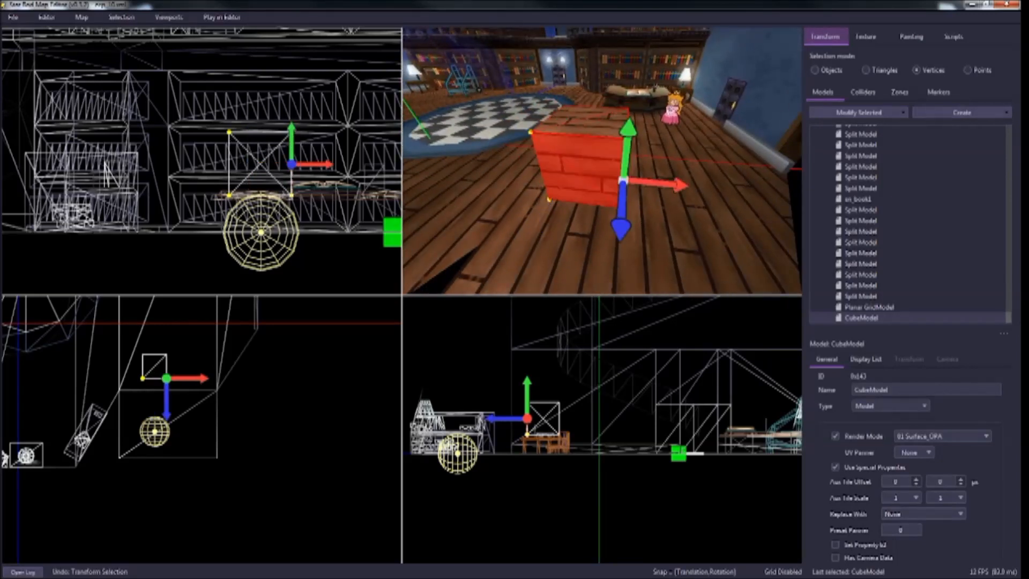
Step: Separate the vertices of the whole cube model
key("1")
left_click(857, 112)
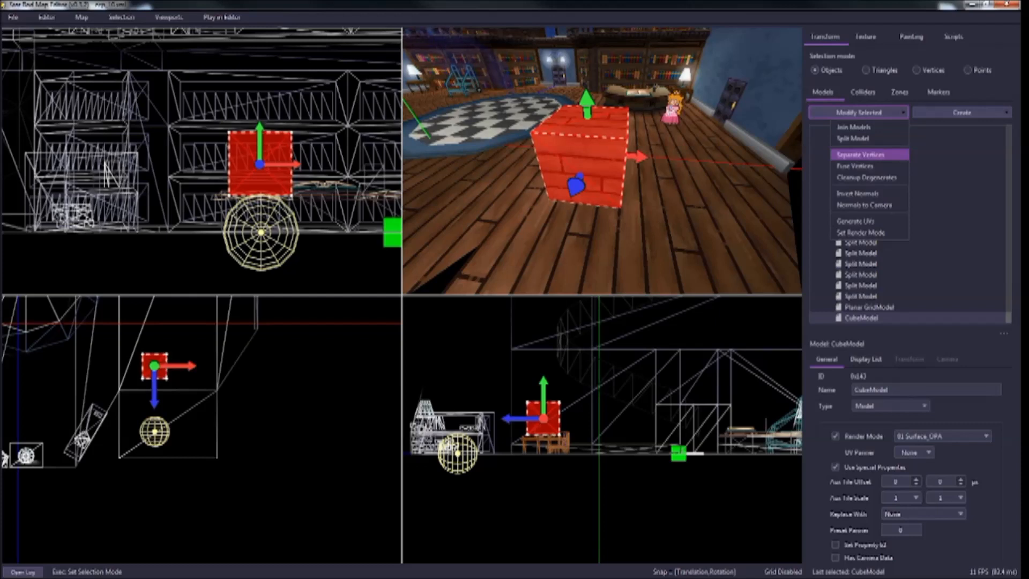
left_click(860, 155)
key("s")
key("w")
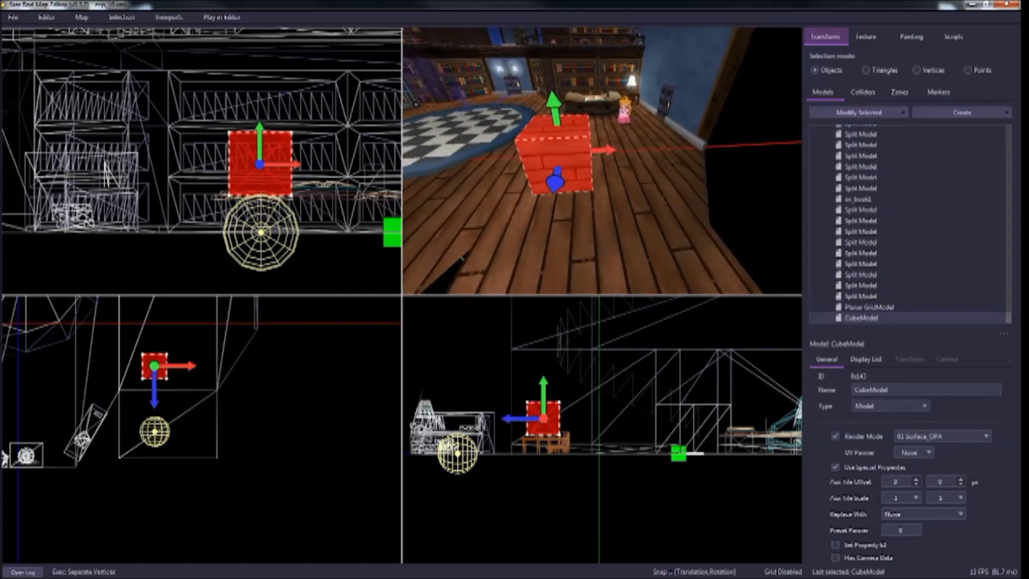
Step: Pull the front face's triangles away from the cube to test the separated vertices, and undo the moves
key("2")
left_click(576, 161)
left_click(576, 161)
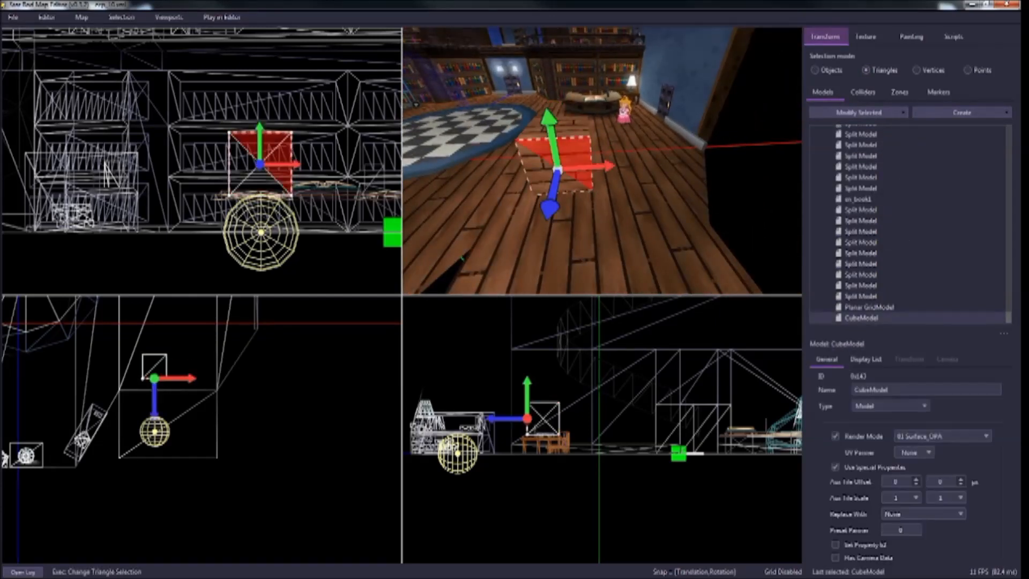
left_click_drag(557, 170, 777, 158)
key("ctrl+z")
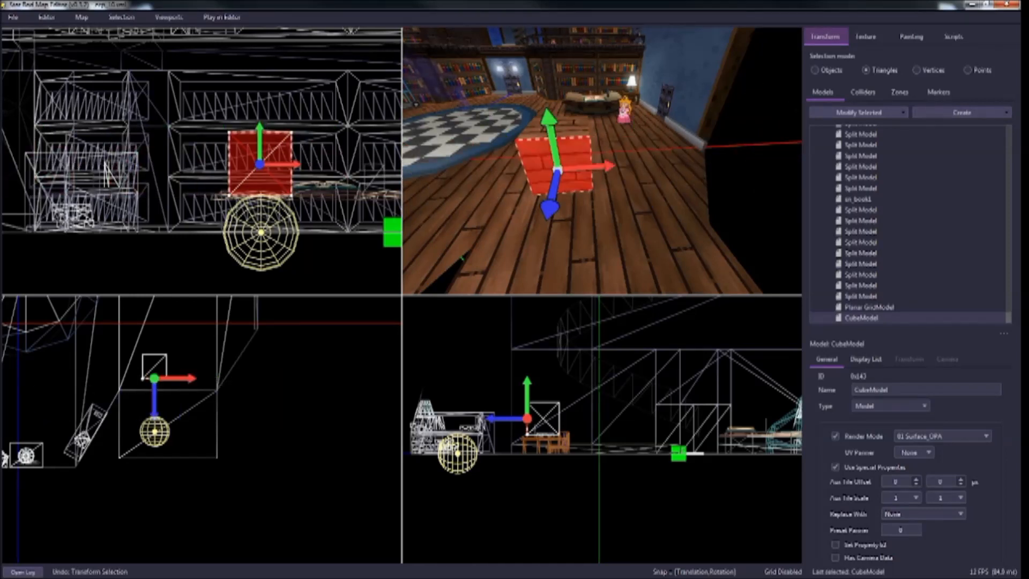
key("w")
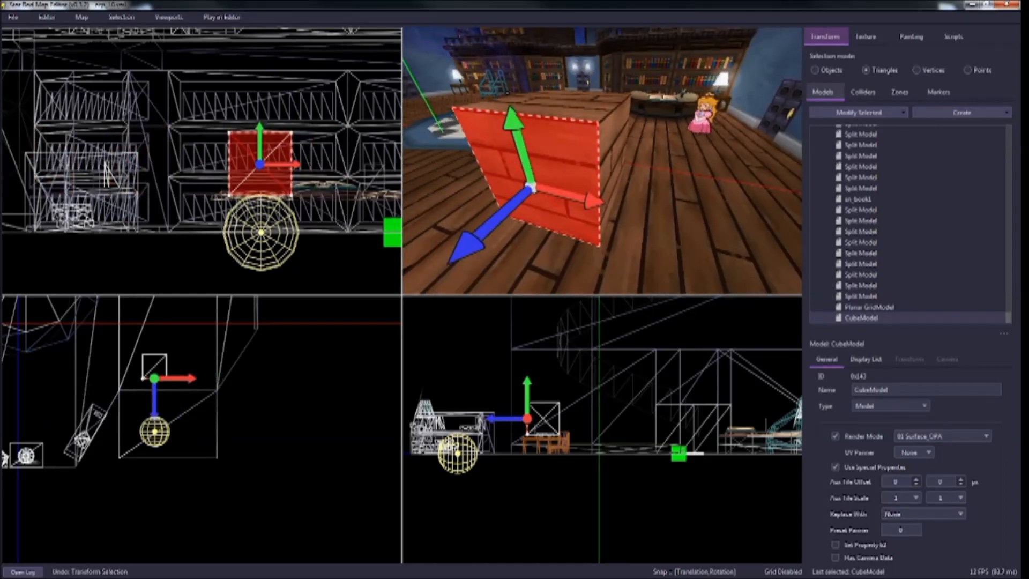
Step: Select the whole cube and fuse its shared vertices that have identical UVs
key("1")
key("s")
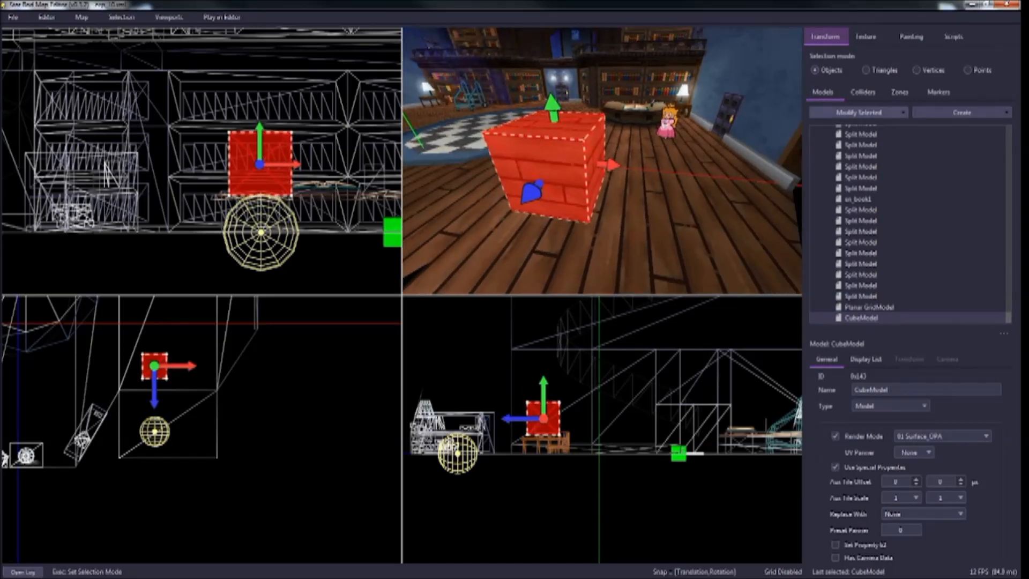
left_click(859, 113)
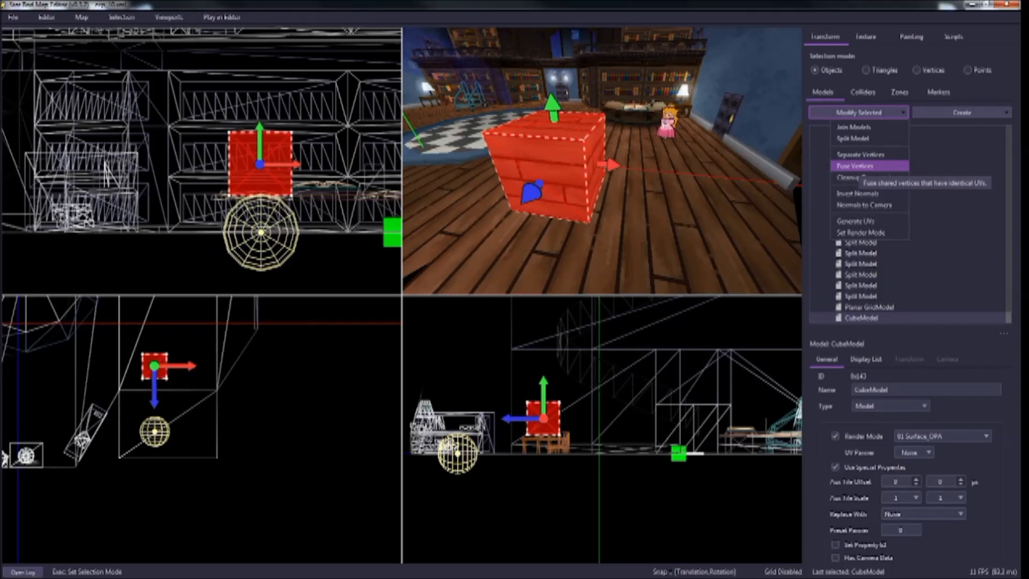
left_click(855, 166)
Step: Select and move part of the cube's front face to test the fused vertices, and undo the change
key("2")
left_click(633, 214)
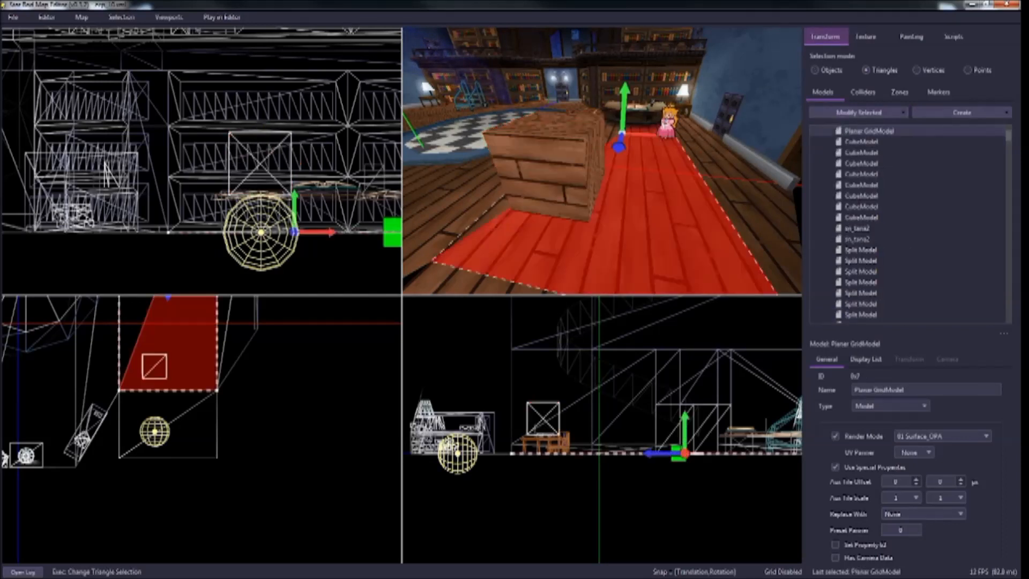
left_click(528, 195)
left_click_drag(595, 189, 407, 163)
key("ctrl+z")
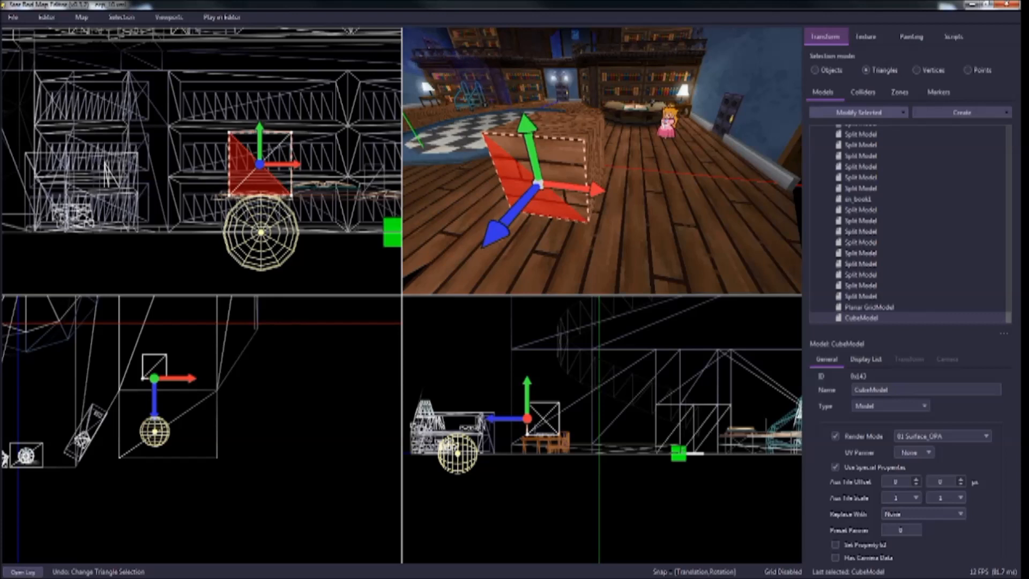
Step: Separate the vertices of the whole cube again and clear the selection
key("1")
left_click(858, 112)
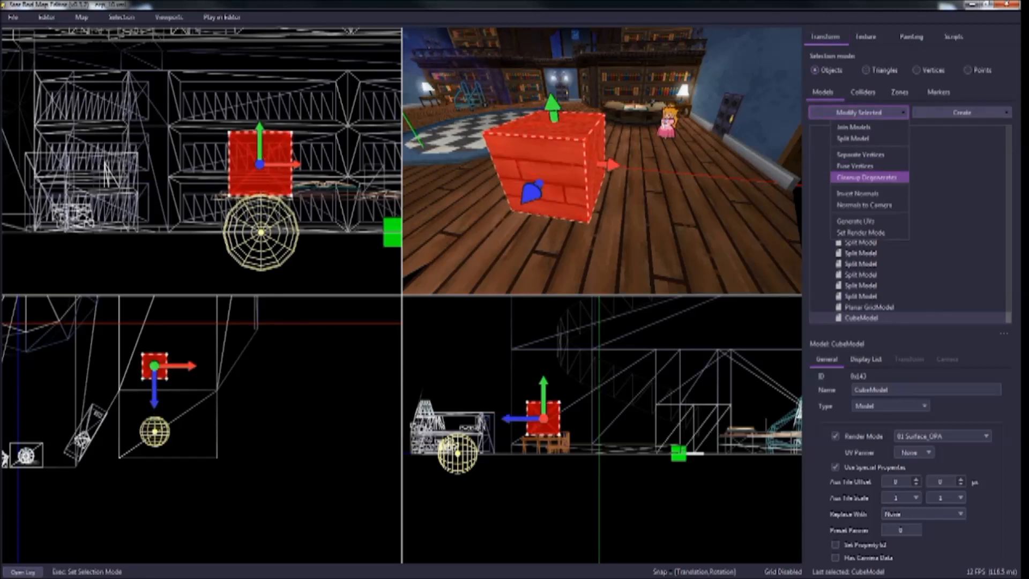
left_click(860, 154)
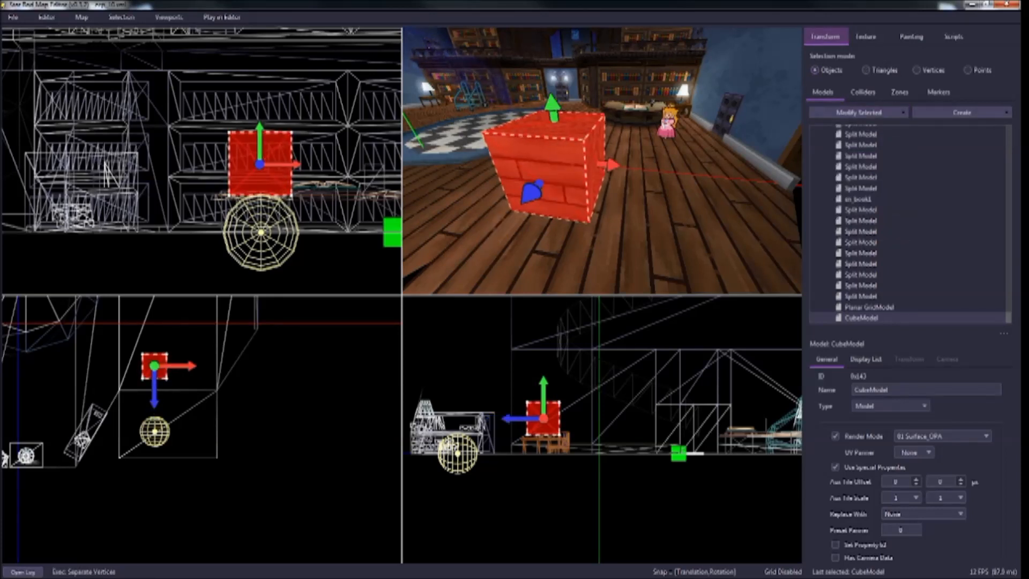
key("a")
key("Escape")
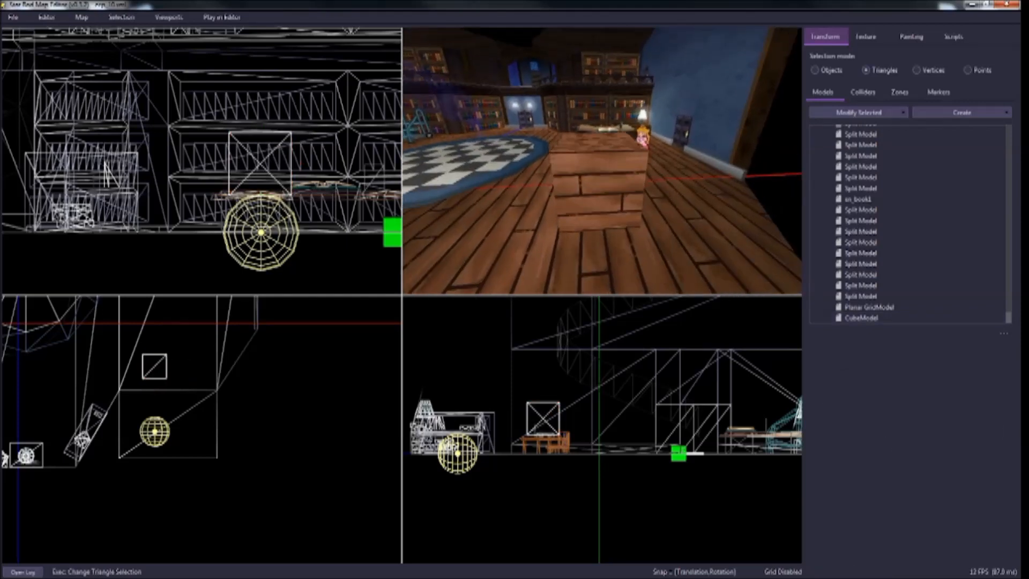
Step: Select the cube's front face and move its far-side vertices along the X axis to narrow the face to a thin strip
left_click(579, 203)
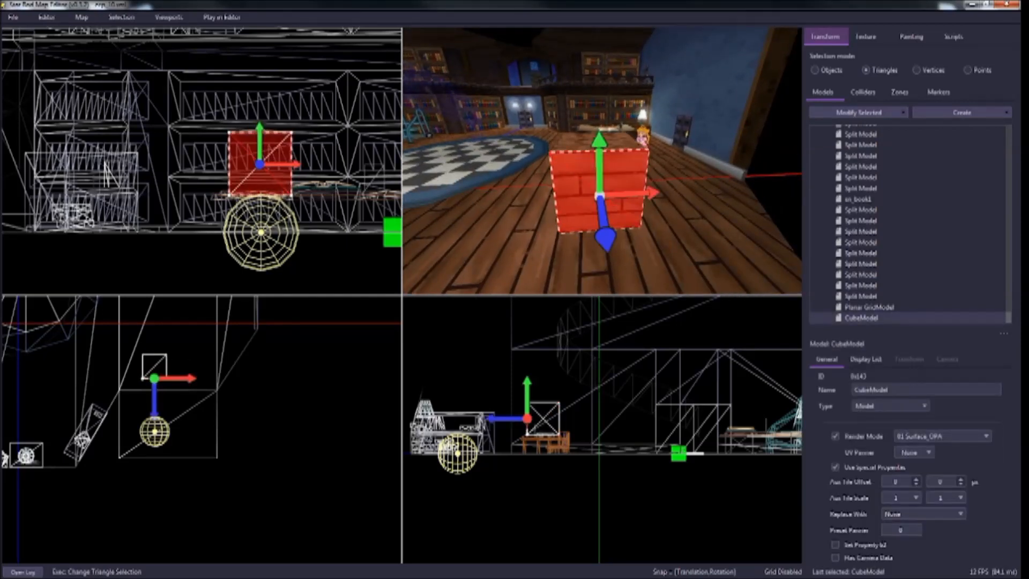
key("3")
scroll(271, 173, "up", 3)
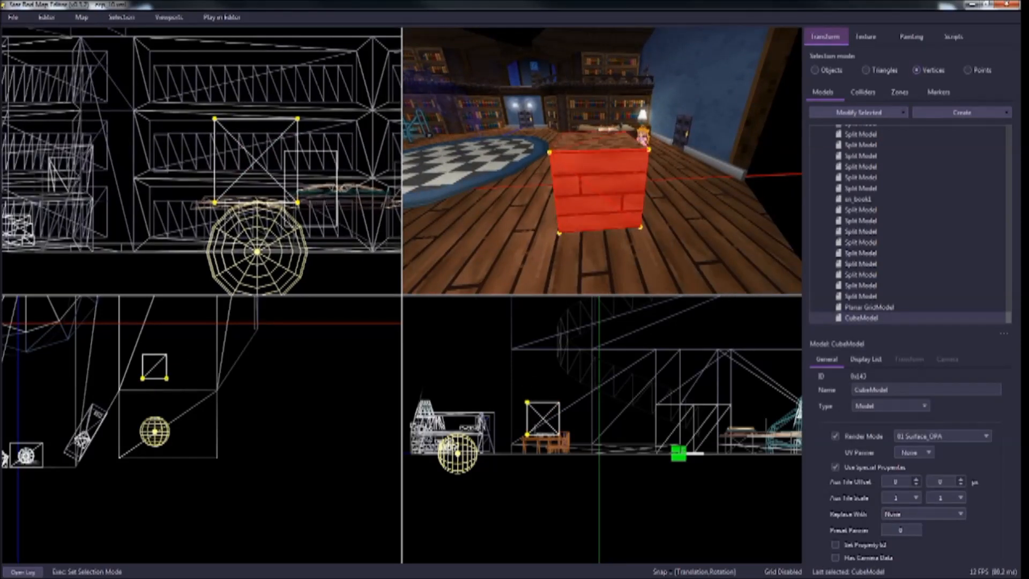
left_click_drag(262, 87, 340, 228)
left_click_drag(324, 161, 249, 161)
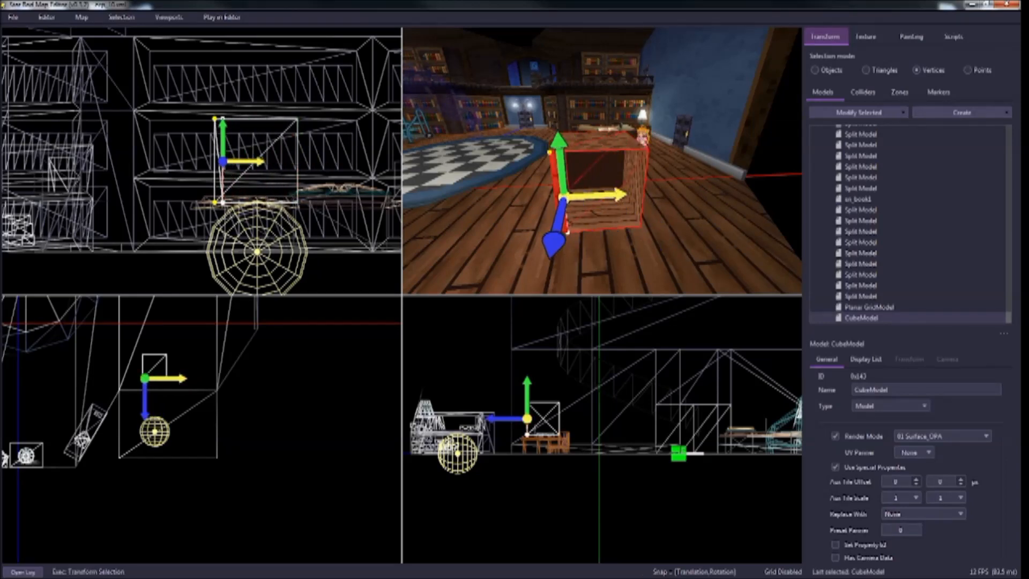
Step: Lower the strip's upper inner vertex slightly to slant its top edge, and clear the vertex selection
right_click_drag(590, 182, 573, 209)
scroll(178, 104, "up", 4)
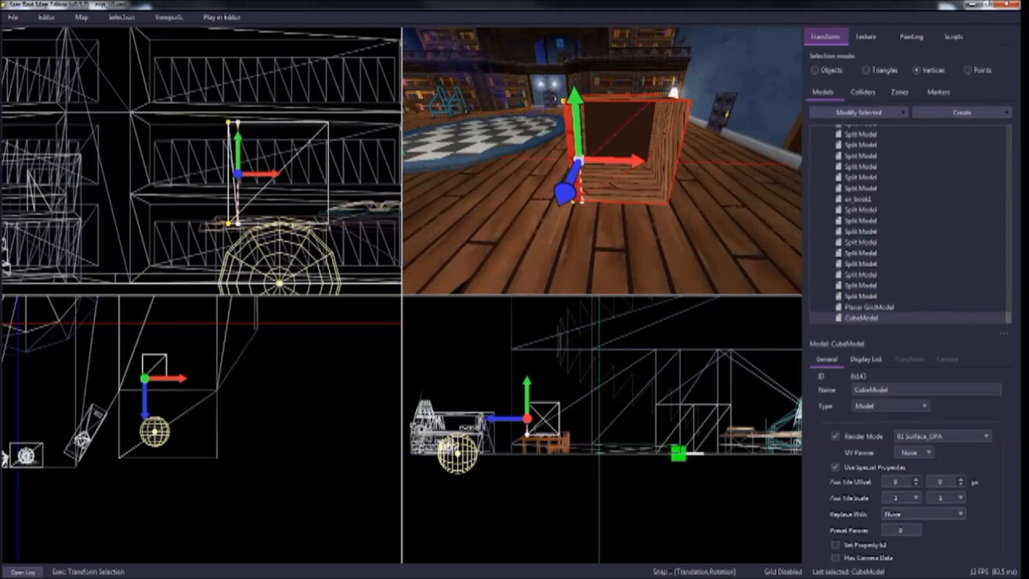
mouse_move(248, 138)
left_mouse_down()
mouse_move(296, 166)
mouse_move(238, 120)
left_mouse_up()
key("Down")
key("Down")
key("Down")
key("Down")
key("Escape")
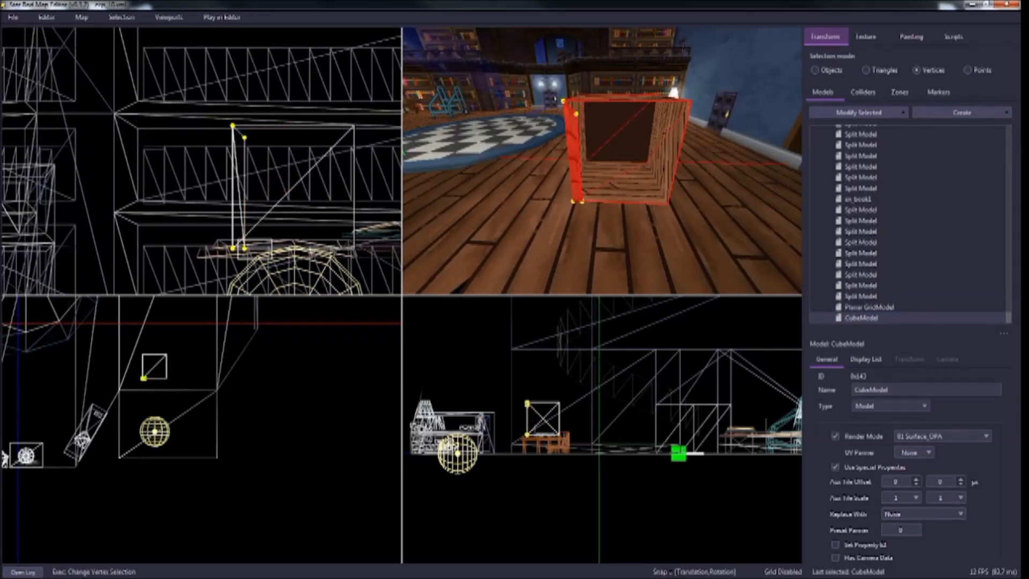
Step: Raise the strip's lower inner vertex slightly to slant its bottom edge
left_click_drag(238, 259, 273, 239)
key("Up")
key("Up")
key("Up")
key("Up")
key("Up")
key("Up")
key("Up")
key("Up")
key("Up")
key("Up")
key("Down")
Step: Select both triangles of the slanted strip, split them off the cube into a separate model, and clear the selection
key("2")
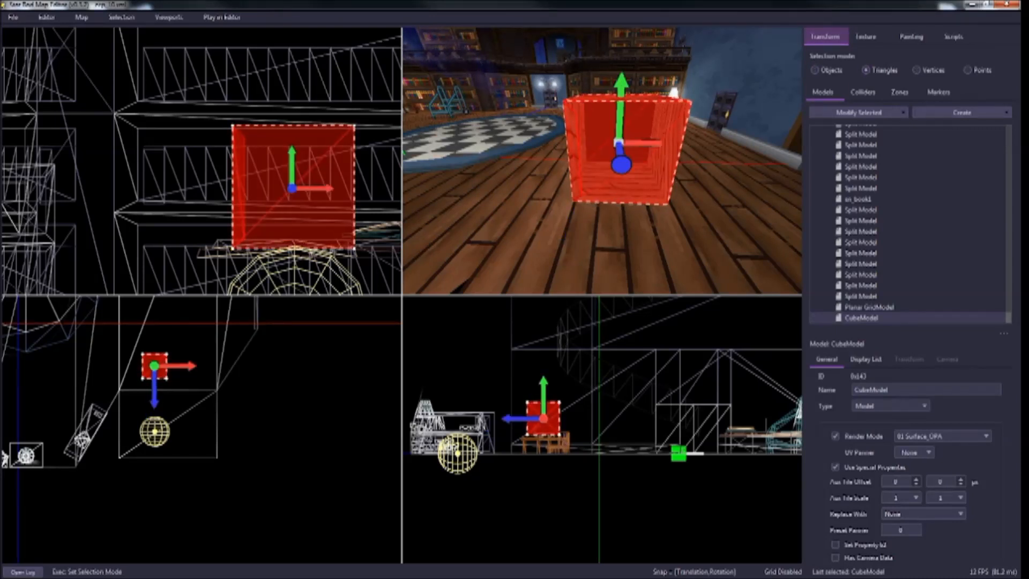
left_click(564, 182)
left_click(575, 139)
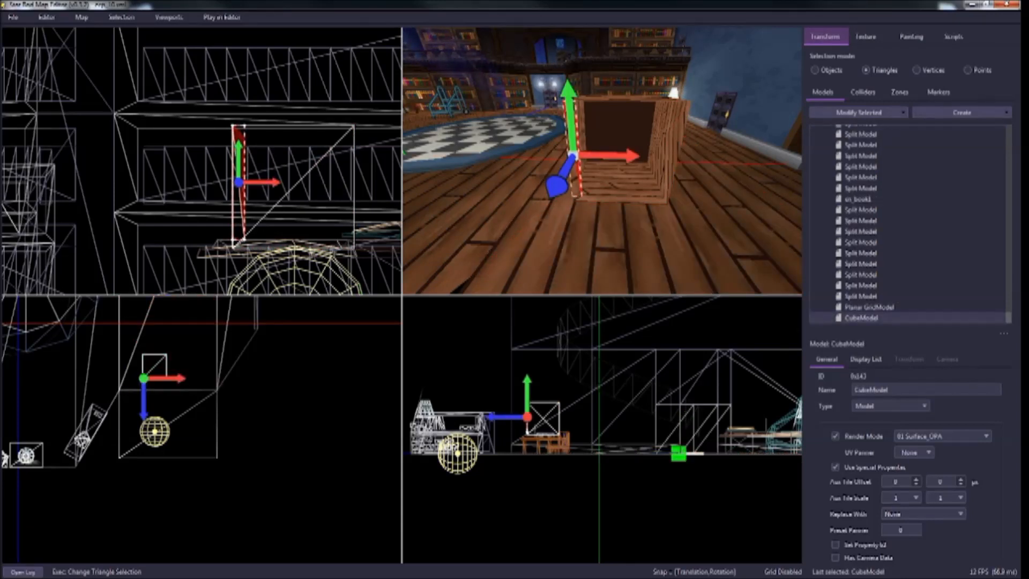
left_click(576, 187, "ctrl")
key("w")
right_click_drag(576, 186, 579, 139)
key("s")
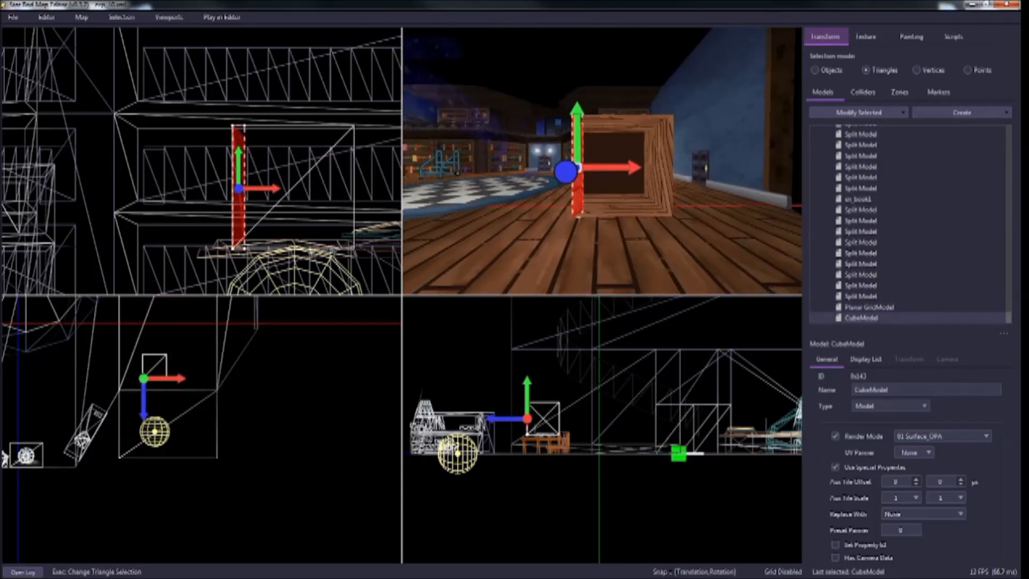
left_click(858, 112)
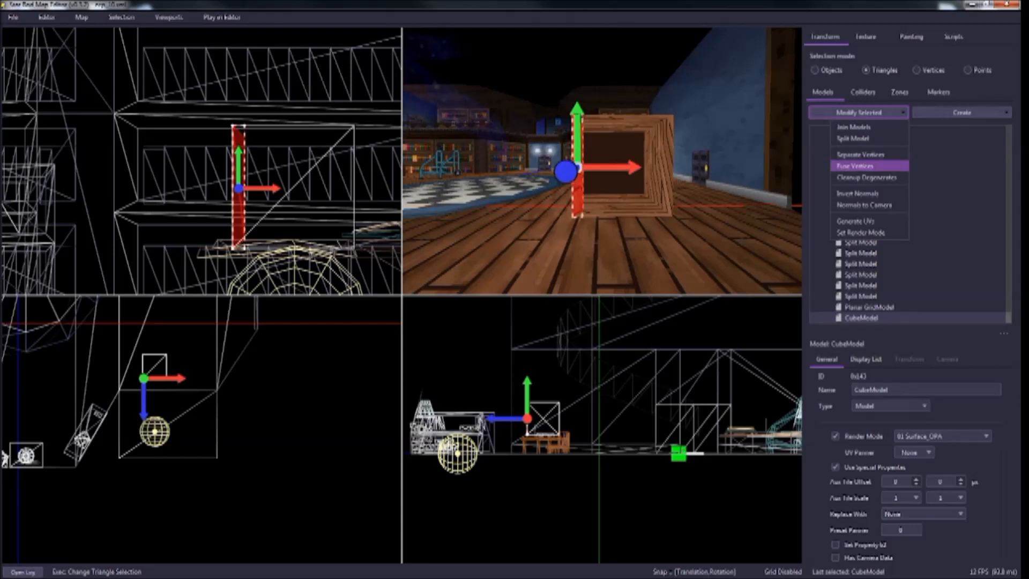
left_click(852, 139)
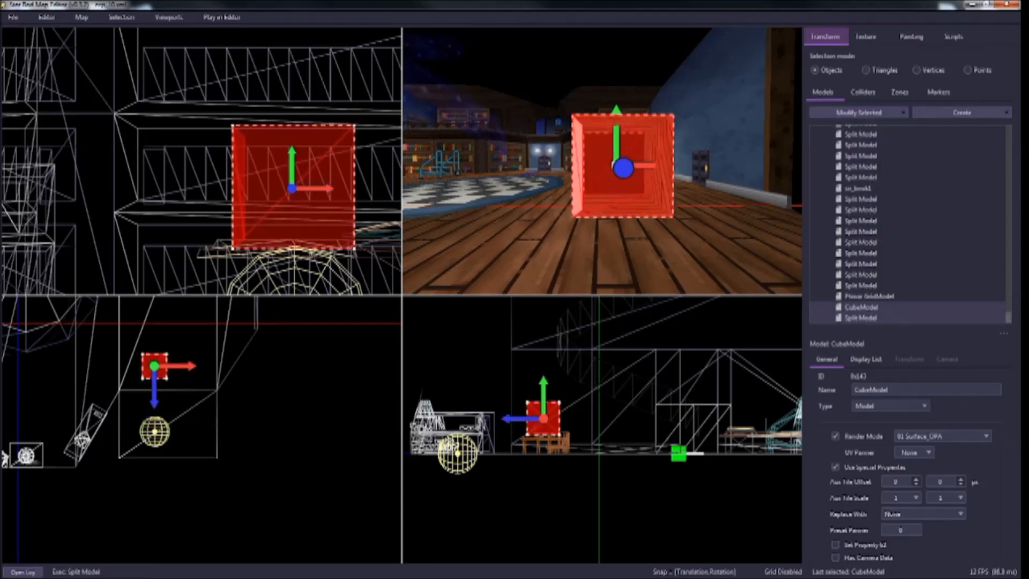
key("s")
key("Escape")
mouse_move(595, 161)
right_mouse_down()
mouse_move(616, 168)
mouse_move(595, 159)
right_mouse_up()
key("w")
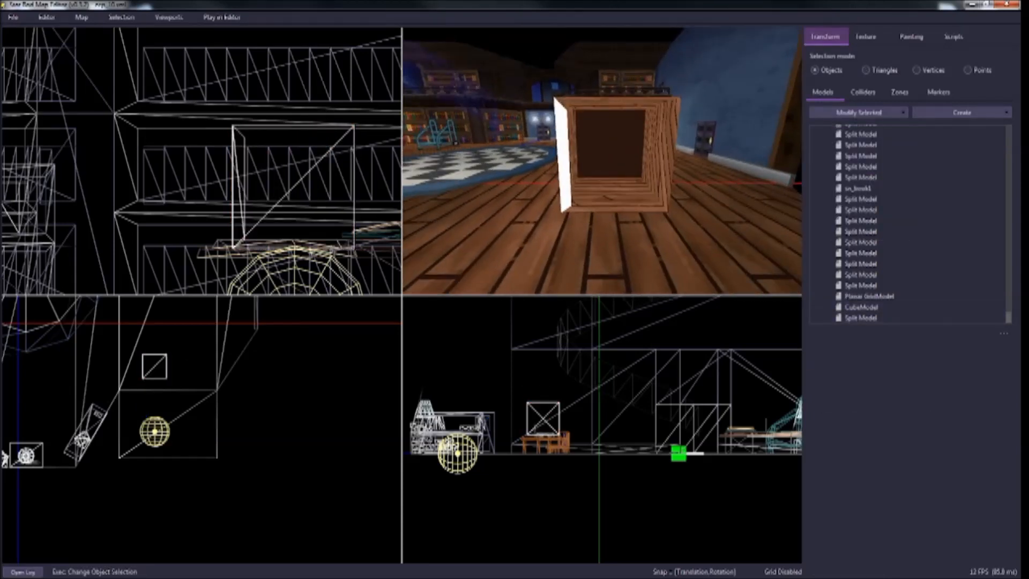
Step: Duplicate the split strip along the X axis and place the copy just inward of the original at the cube's opening
left_click(564, 160)
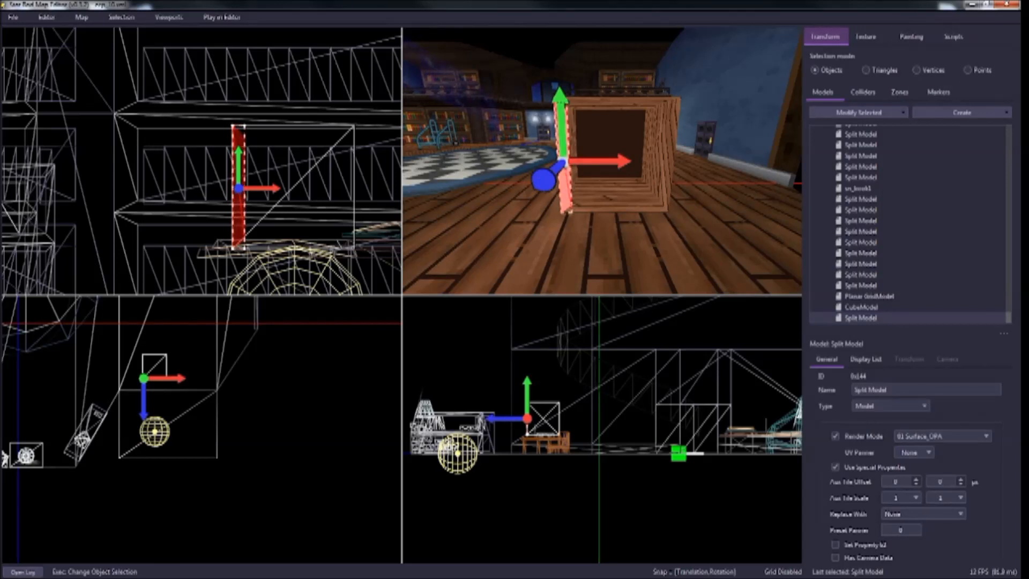
left_click_drag(621, 161, 694, 161, "shift")
key("d")
right_click_drag(665, 182, 665, 178)
key("s")
left_click_drag(657, 166, 607, 165)
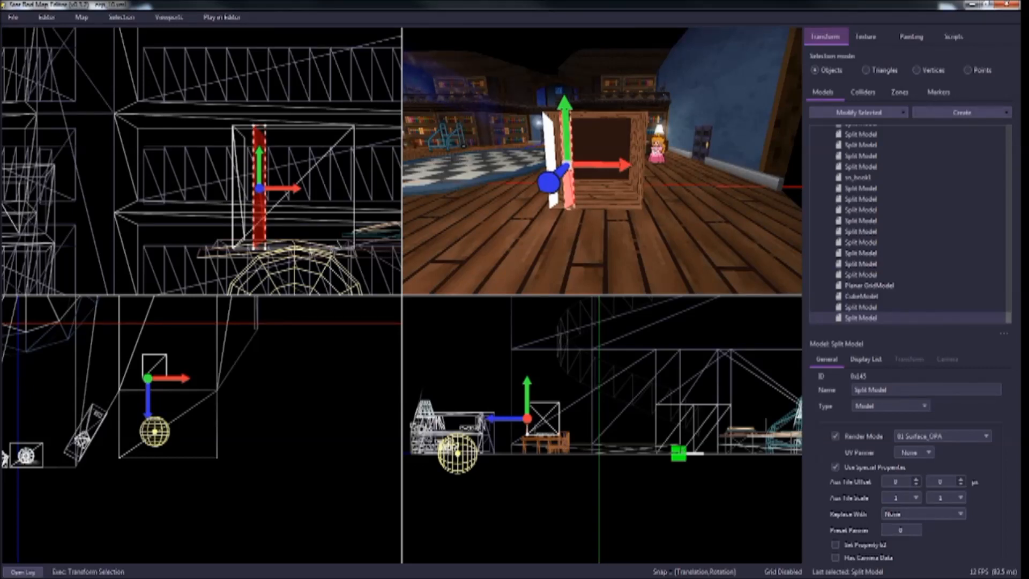
Step: Make another copy of the duplicated strip along the X axis and delete it
left_click_drag(608, 165, 679, 165, "shift")
key("Delete")
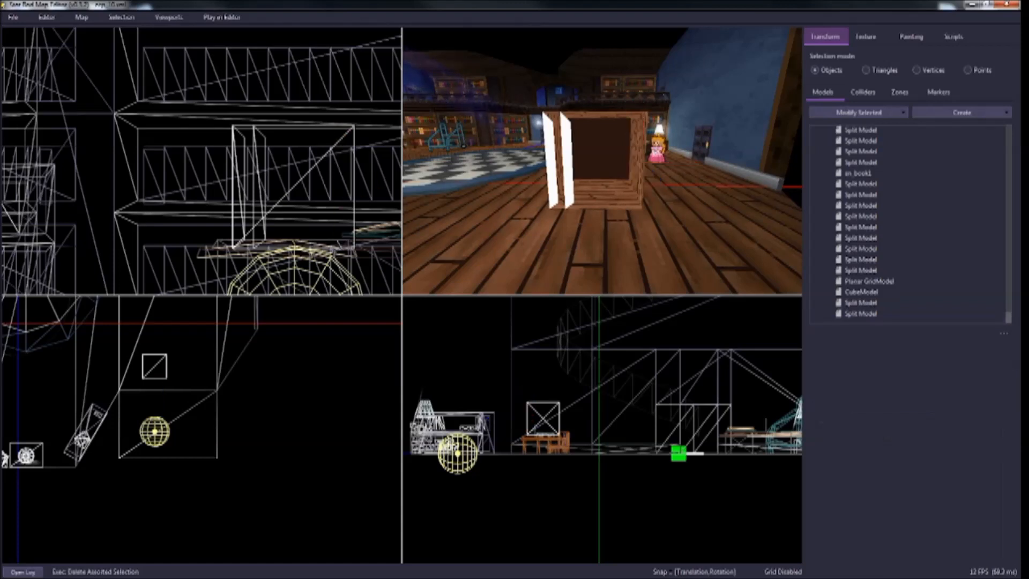
Step: Move the inner strip copy along the X axis until it sits flush with the cube opening's right edge
left_click(568, 165)
left_click_drag(608, 166, 667, 166)
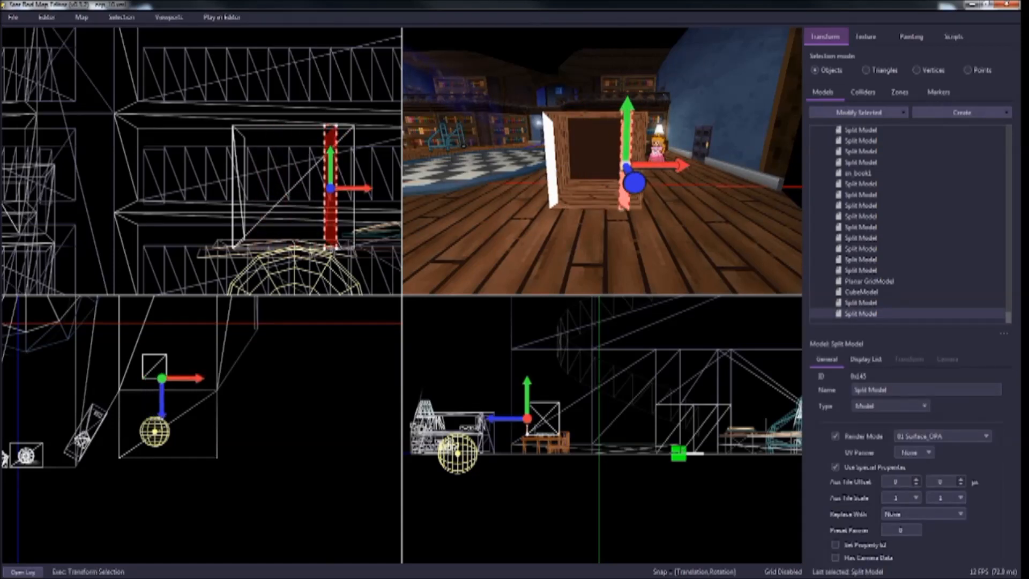
right_click_drag(343, 185, 311, 190)
scroll(311, 189, "up", 1)
mouse_move(317, 207)
left_mouse_down()
mouse_move(400, 207)
mouse_move(329, 207)
left_mouse_up()
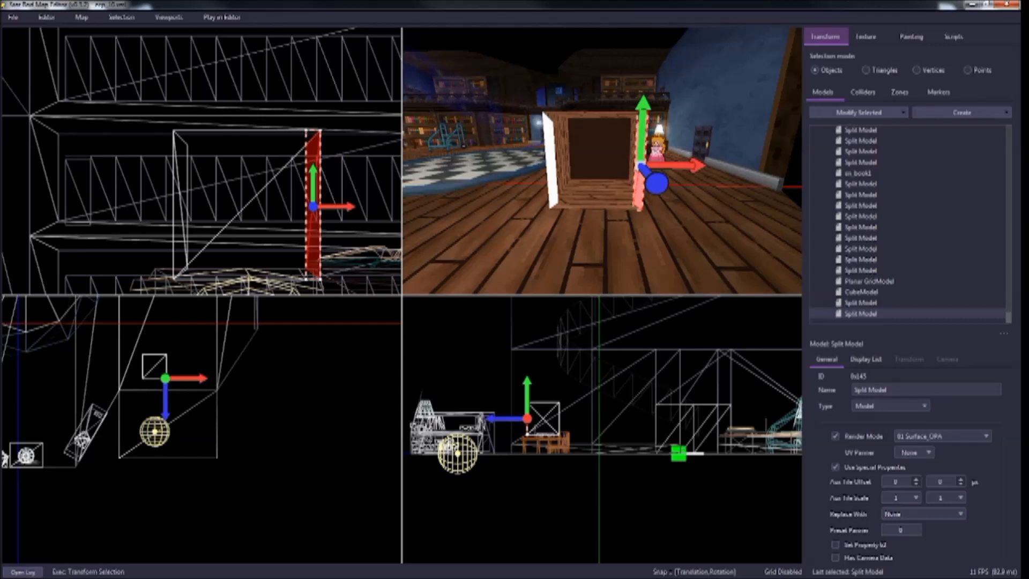
Step: Duplicate the right-hand strip and place the copy horizontally along the top edge of the cube's opening
left_click_drag(338, 207, 234, 108, "shift")
key("Right")
key("Right")
key("Right")
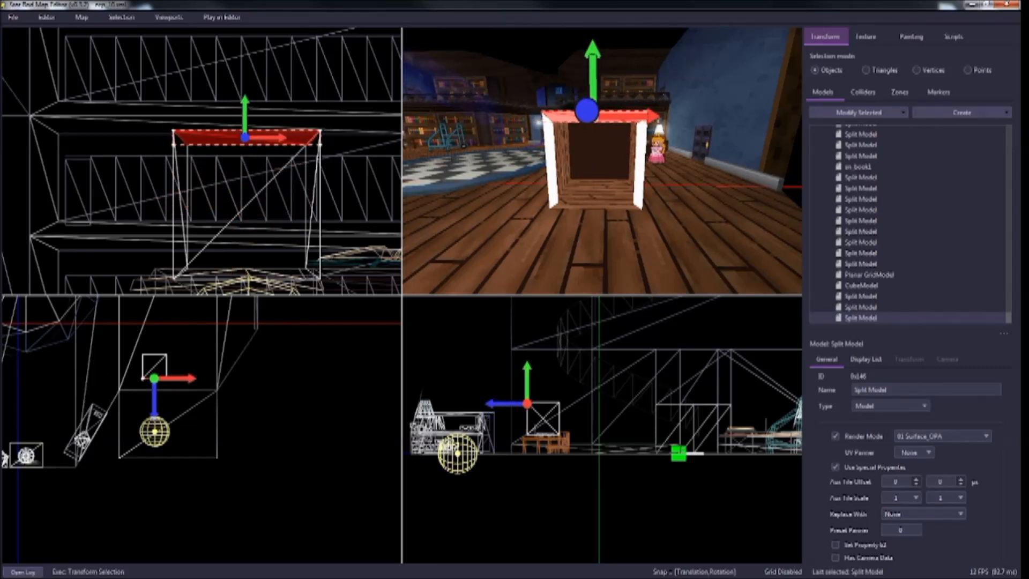
Step: Show the front view textured, nudge the top strip's inner right vertex left to meet the side strip, and return to object selection
key("t")
key("3")
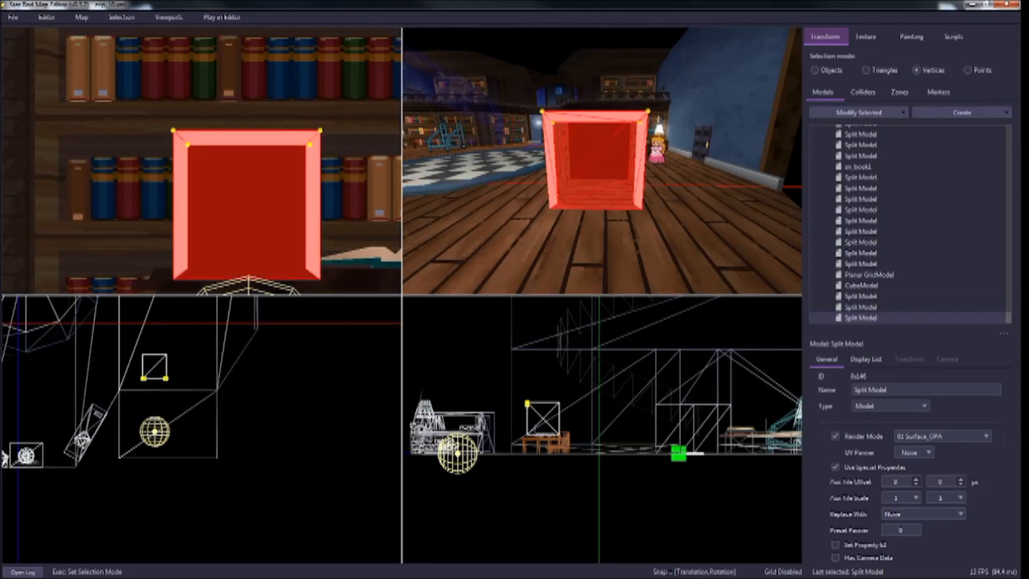
left_click_drag(328, 158, 283, 138)
key("Left")
key("Escape")
key("1")
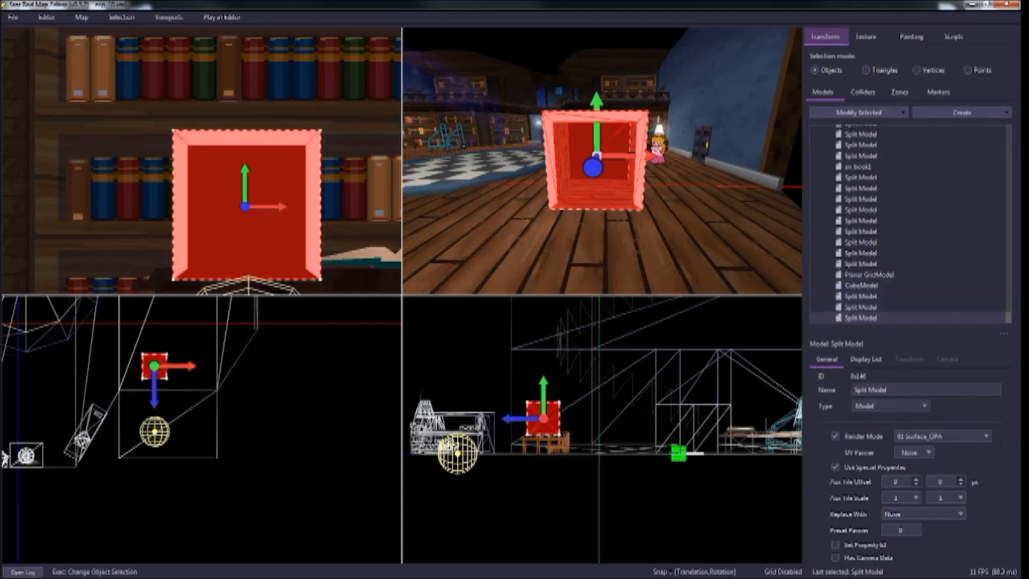
Step: Duplicate the top strip along the vertical axis and place the copy at the bottom edge of the cube's opening
left_click(245, 138)
right_click_drag(245, 137, 240, 135)
left_click_drag(240, 114, 240, 252, "shift")
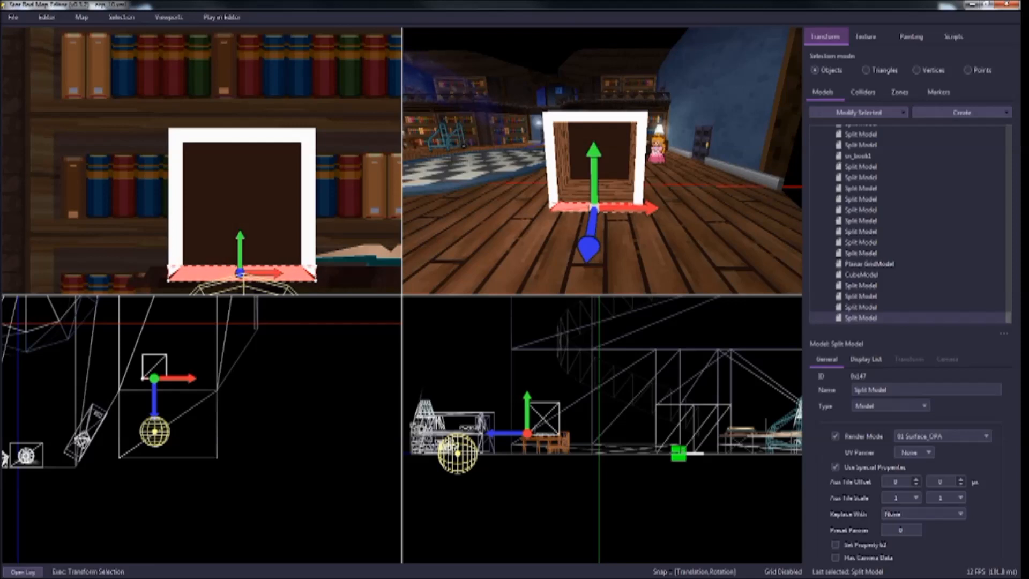
Step: Nudge the outer vertices of the frame's bottom strip up one increment and deselect the strip
key("3")
right_click_drag(241, 204, 212, 179)
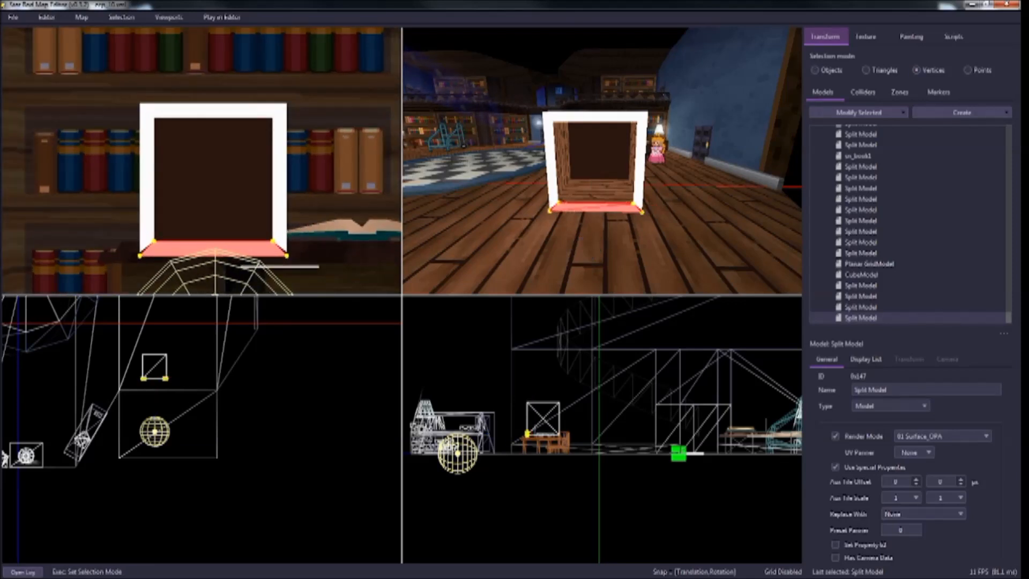
left_click_drag(96, 252, 319, 266)
key("Up")
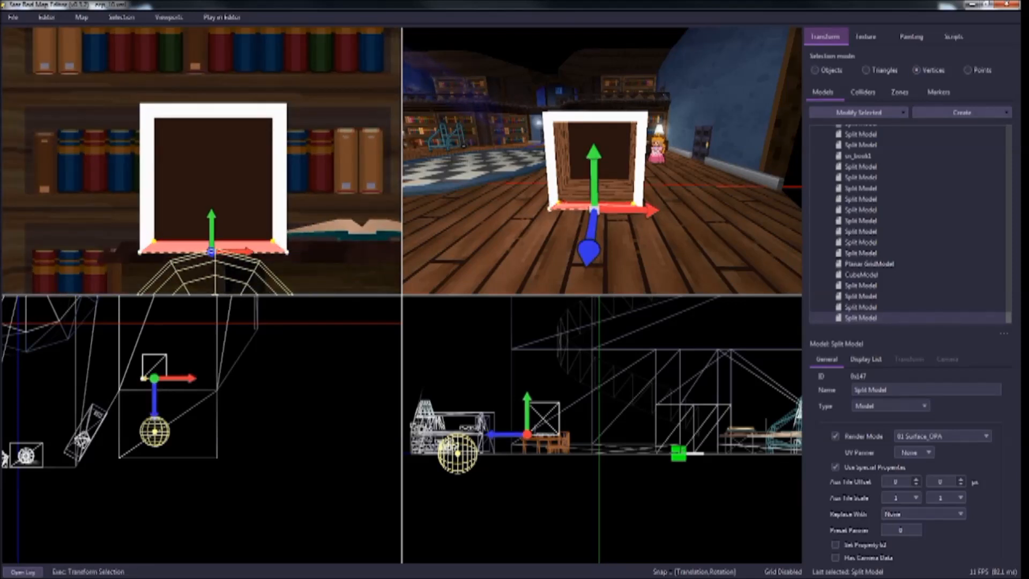
key("1")
right_click_drag(589, 161, 616, 164)
key("Escape")
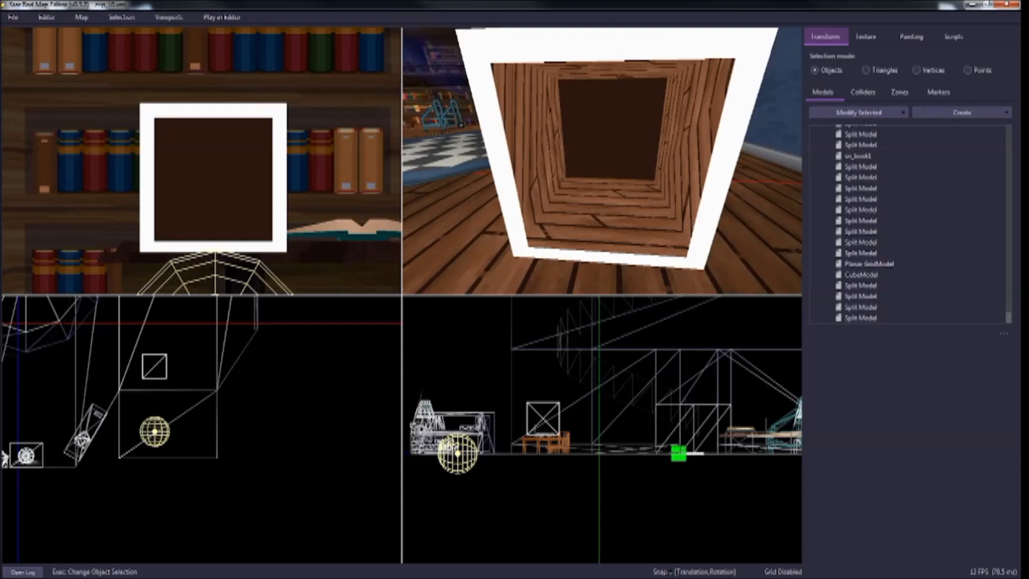
Step: Duplicate the wood-textured cube inside the frame, offsetting the copy slightly along the red axis
left_click(617, 163)
scroll(197, 153, "down", 2)
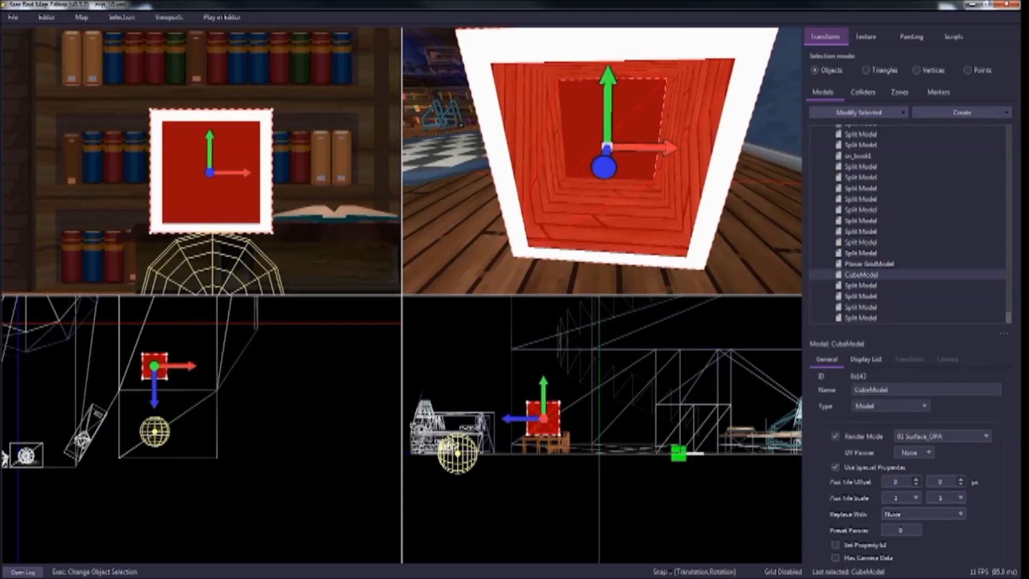
scroll(199, 198, "up", 1)
left_click_drag(241, 170, 257, 170, "shift")
key("Left")
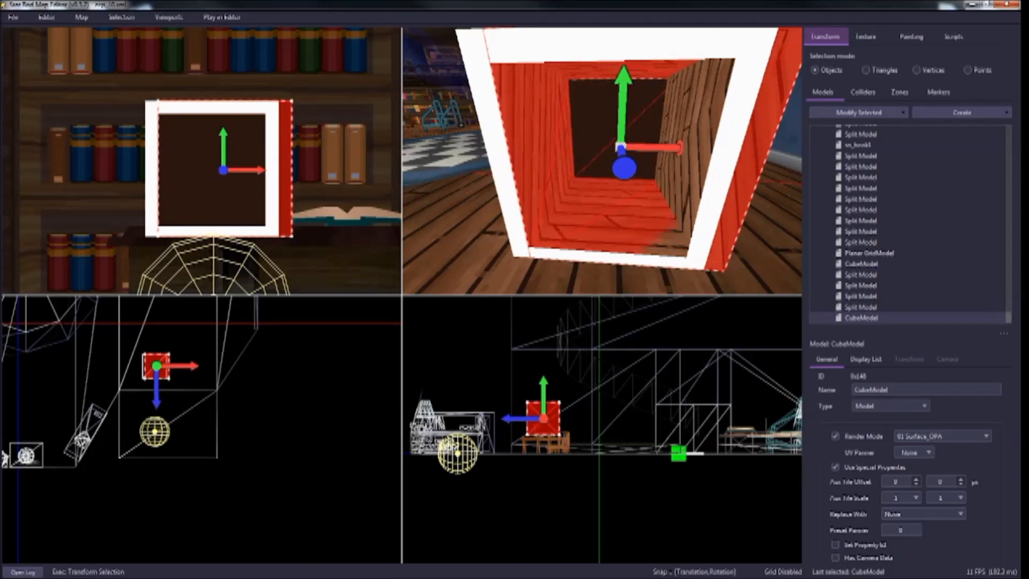
Step: Move the cube copy's bottom vertices up and its right-side vertices left to meet the frame's inner edges
key("3")
left_click_drag(326, 270, 115, 203)
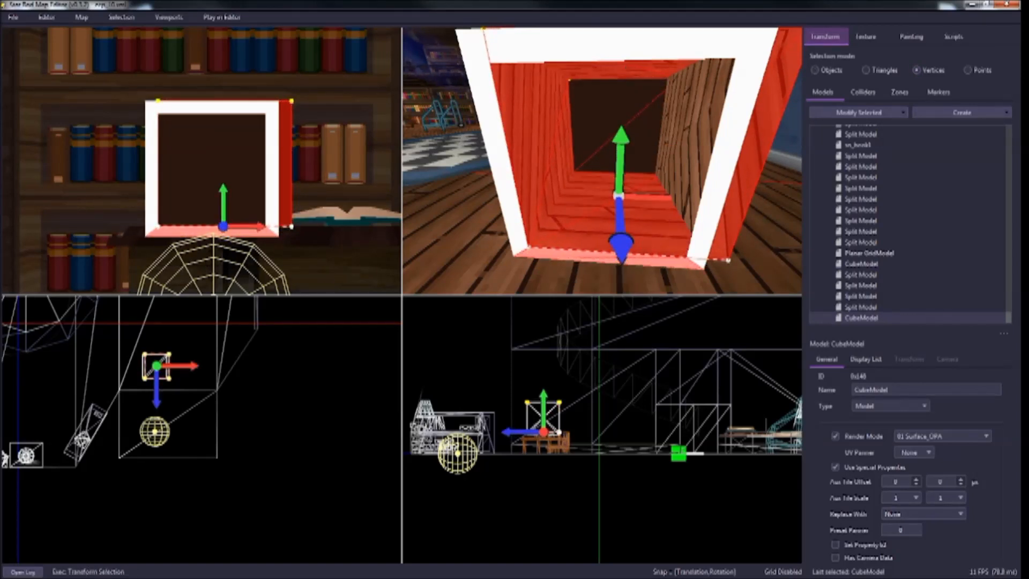
left_click(329, 255)
left_click_drag(328, 255, 266, 82)
key("Left")
key("Left")
key("Left")
key("Left")
key("Left")
key("Left")
key("Left")
key("Left")
key("Left")
Step: Lower the cube copy's top vertices to the inner edge of the frame's top strip
left_click(328, 138)
left_click_drag(328, 138, 121, 84)
key("Down")
key("Down")
key("Down")
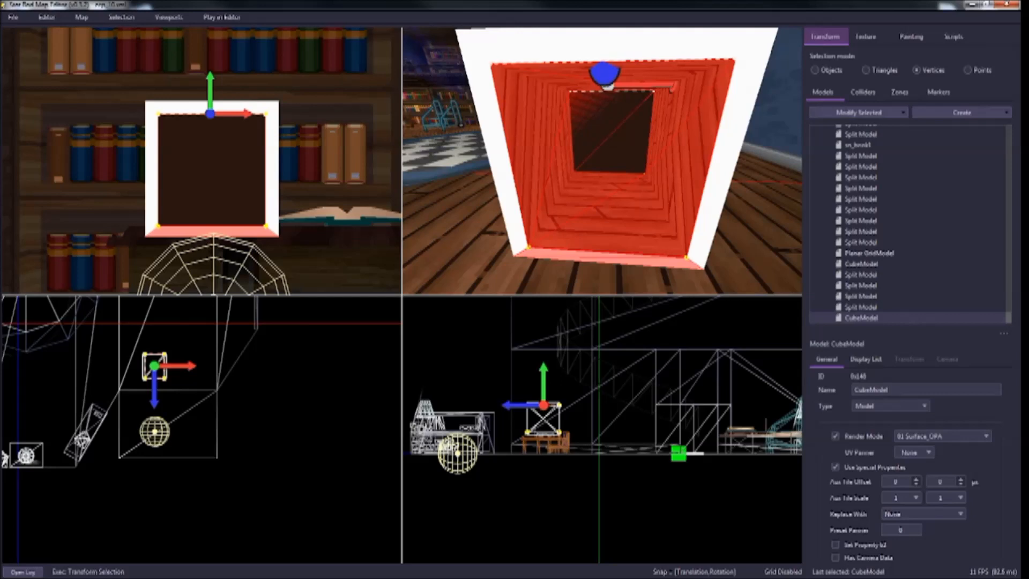
key("1")
Step: Move the cube copy's rear vertices forward seven increments in the top-down view to make it shallower
key("3")
left_click_drag(112, 347, 200, 368)
key("Down")
key("Down")
key("Down")
key("Down")
key("Down")
key("Down")
key("Down")
key("1")
Step: Vertex-paint the inner cube copy black, undoing the first stroke and repainting, and deselect it
key("s")
right_click_drag(603, 161, 669, 156)
left_click(916, 36)
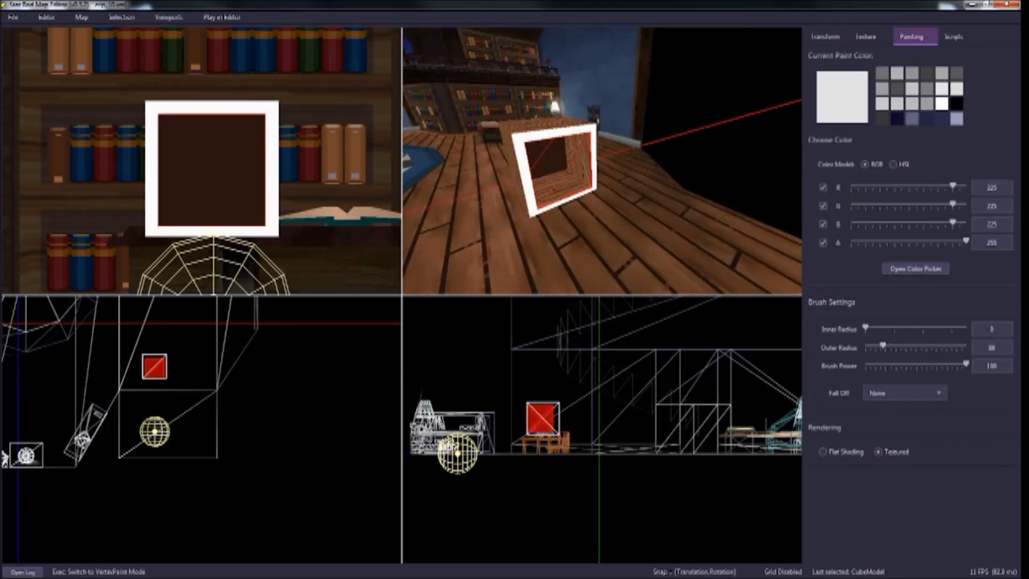
left_click(956, 103)
left_click_drag(550, 170, 555, 179)
key("ctrl+z")
left_click(554, 177)
left_click(826, 36)
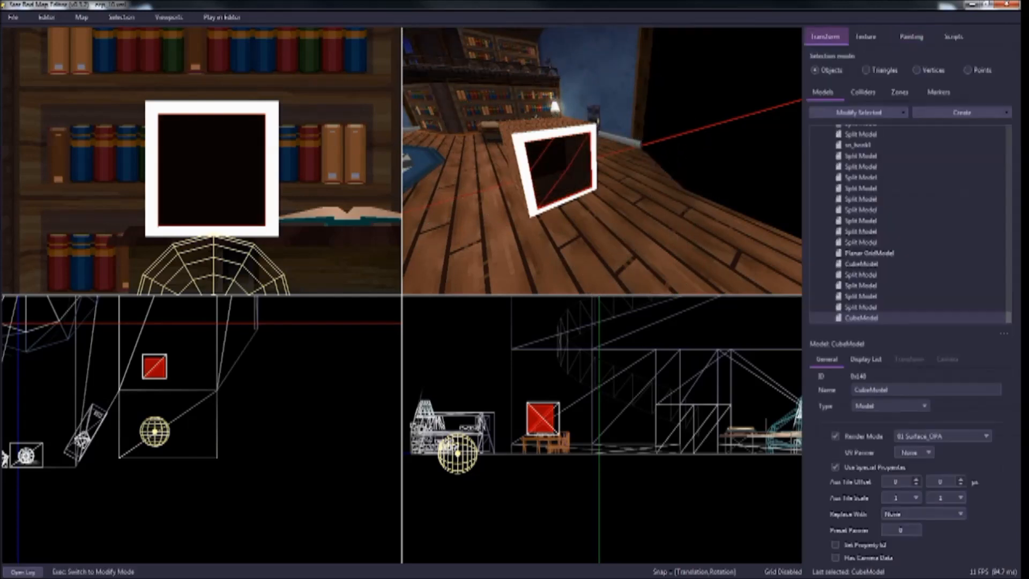
key("Escape")
Step: Apply the orange bevelled block texture to all four strips of the white frame
left_click(867, 37)
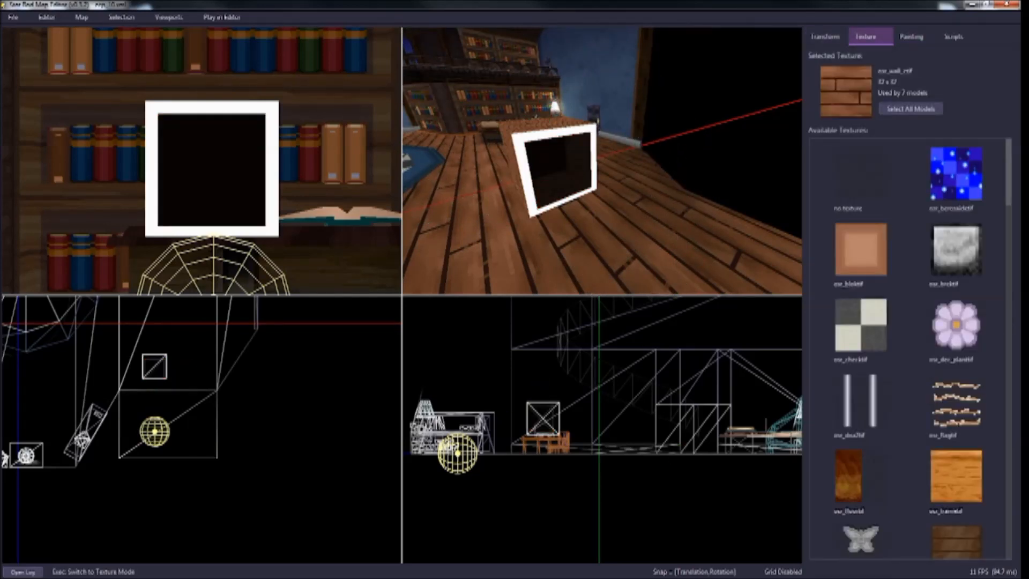
left_click(860, 249)
left_click(526, 174)
left_click(557, 133)
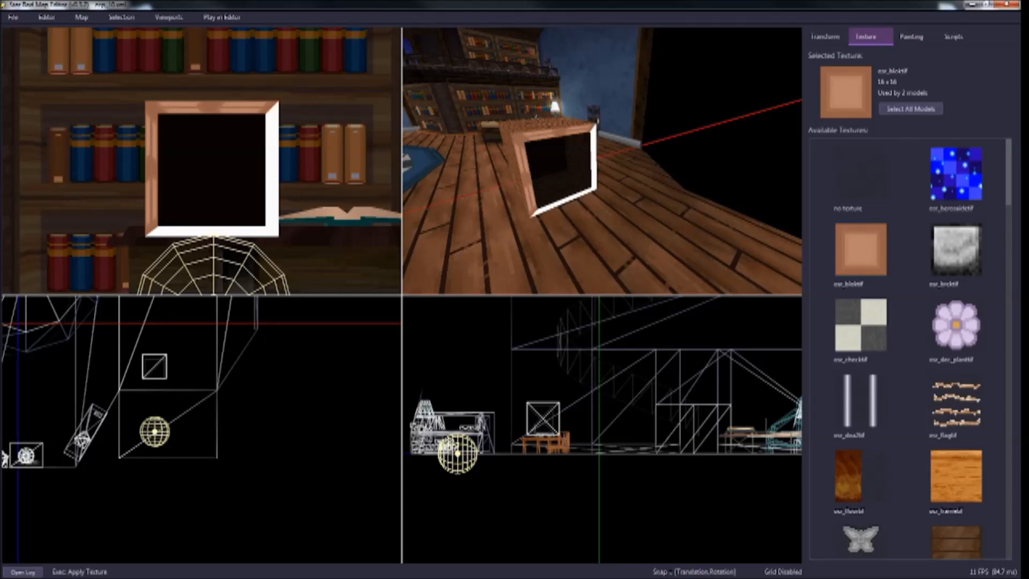
left_click(562, 202)
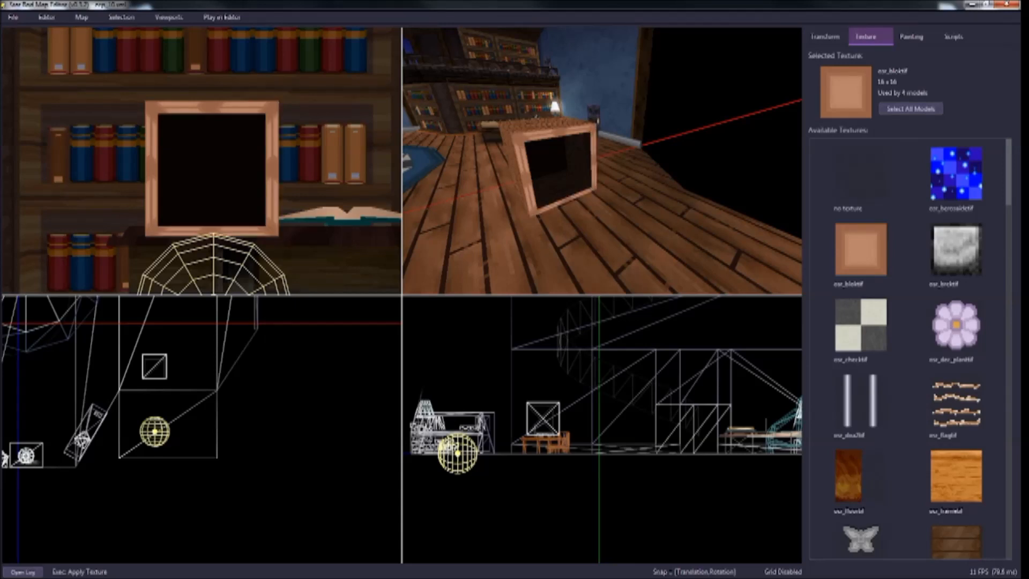
Step: Select the four textured frame strips and join them into a single model
left_click(825, 37)
left_click(557, 132)
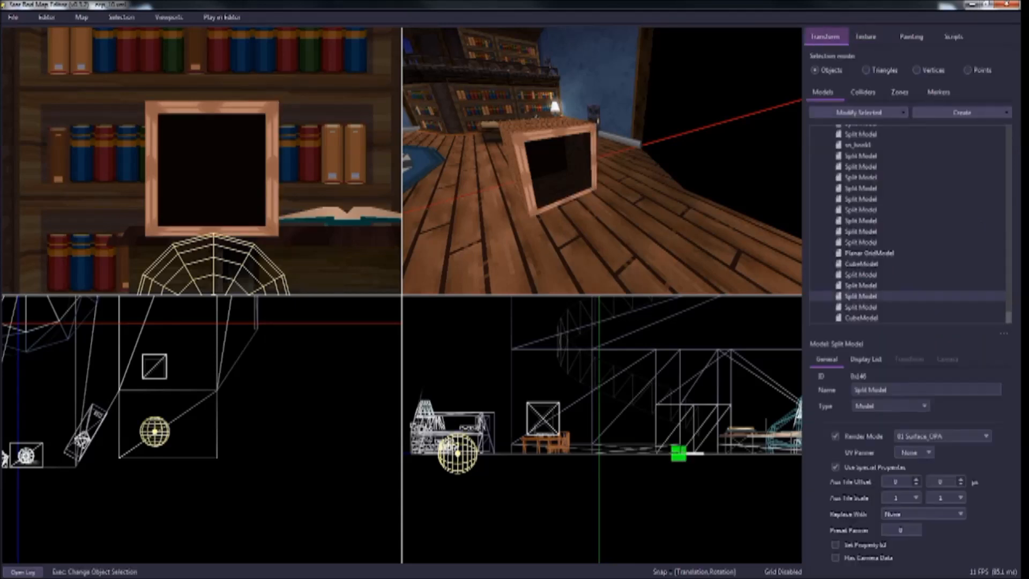
left_click(526, 173, "ctrl")
left_click(560, 203, "ctrl")
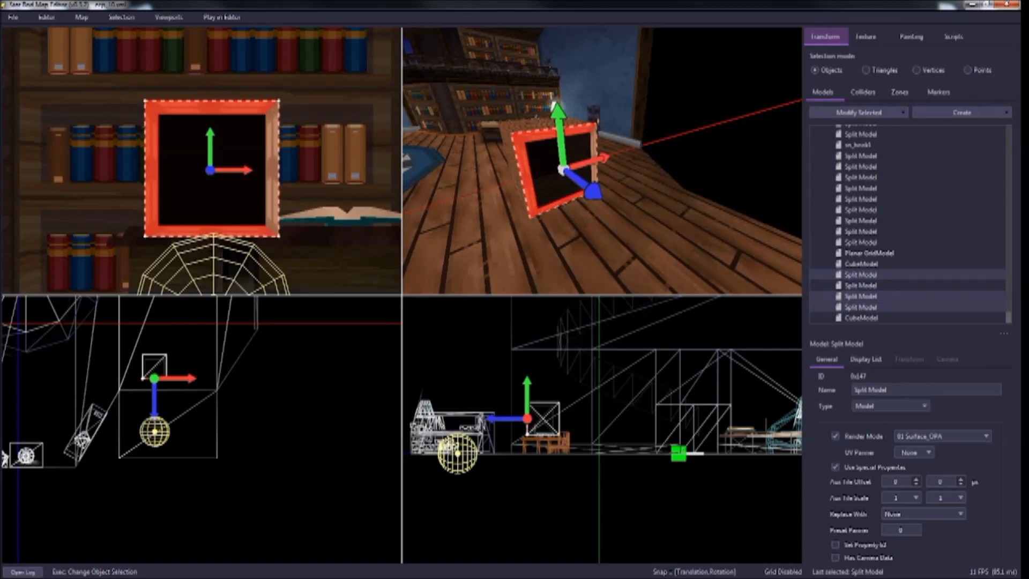
left_click(593, 146, "ctrl")
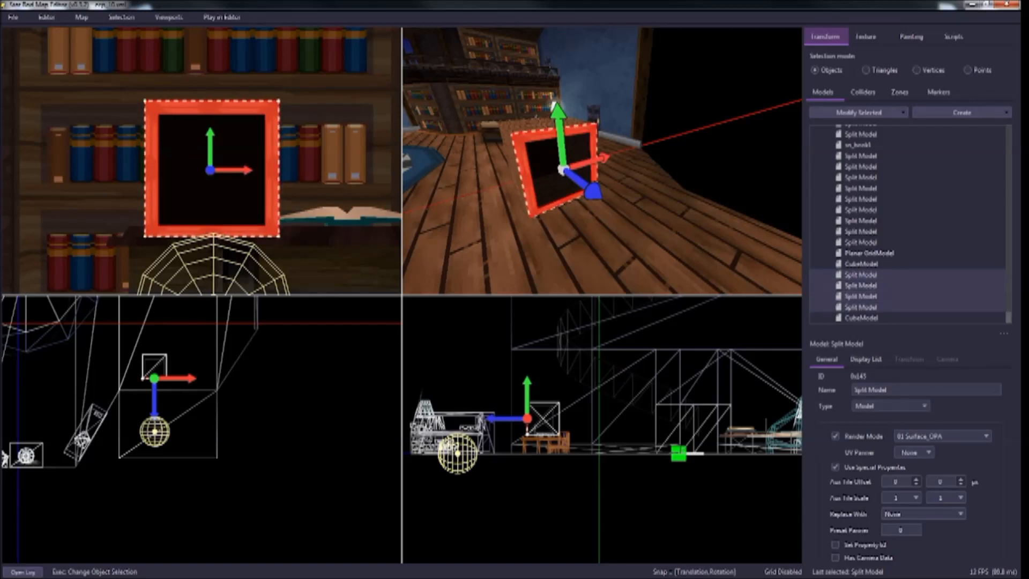
right_click_drag(593, 147, 514, 151)
key("d")
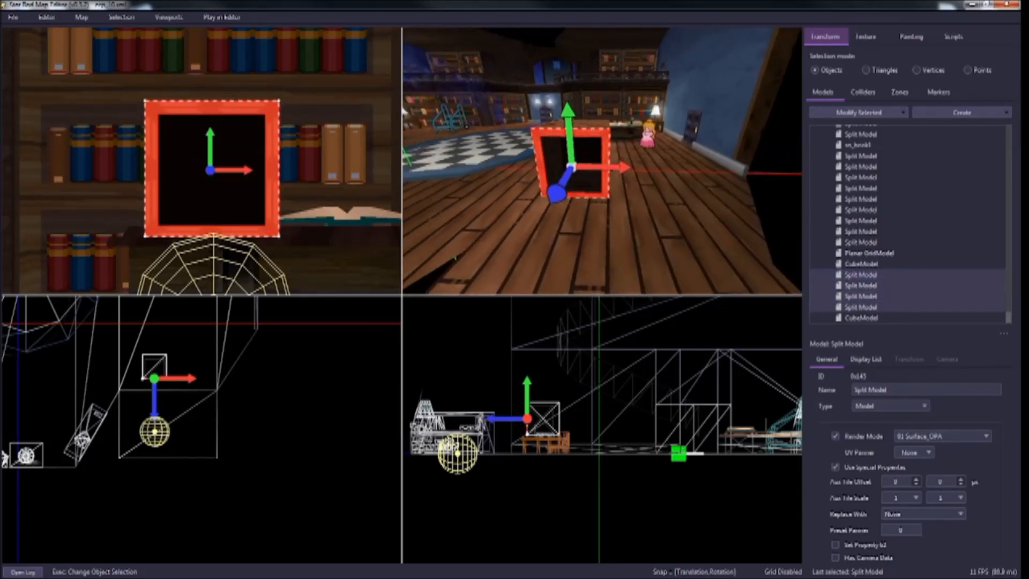
key("a")
left_click(858, 112)
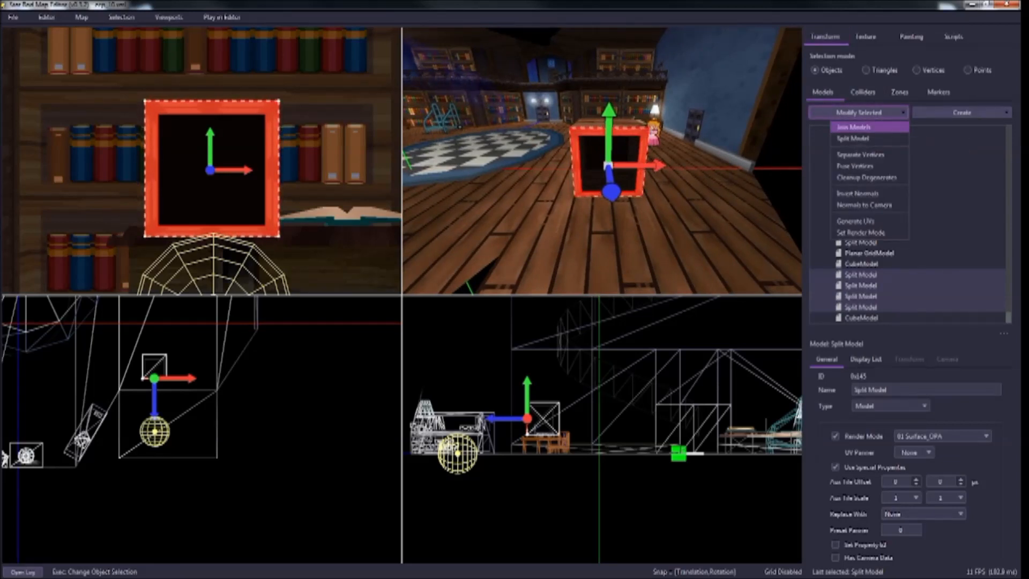
left_click(853, 127)
Step: Select the joined frame and examine it from several angles in the perspective view
key("s")
key("w")
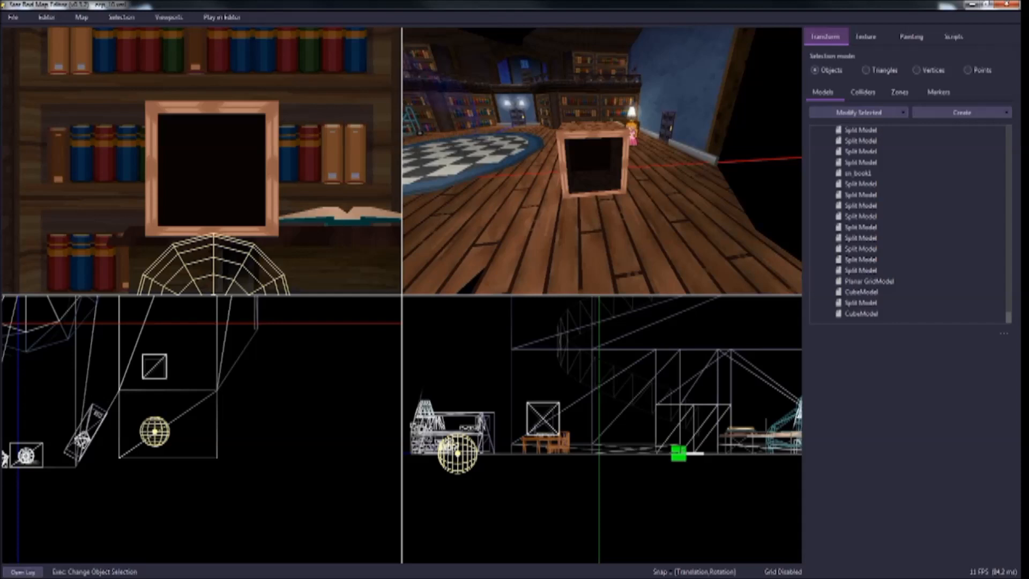
left_click(593, 188)
key("a")
key("a")
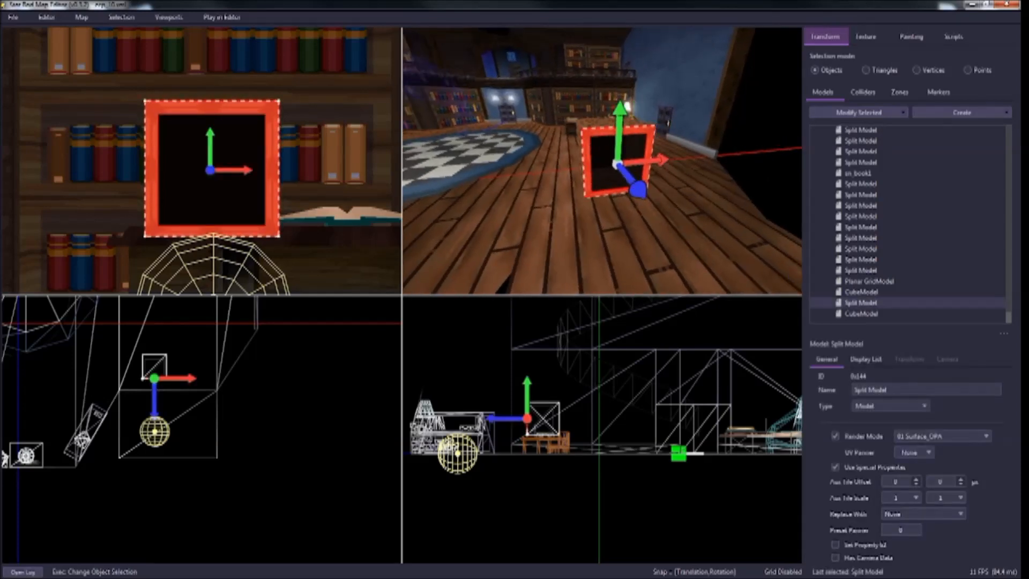
key("w")
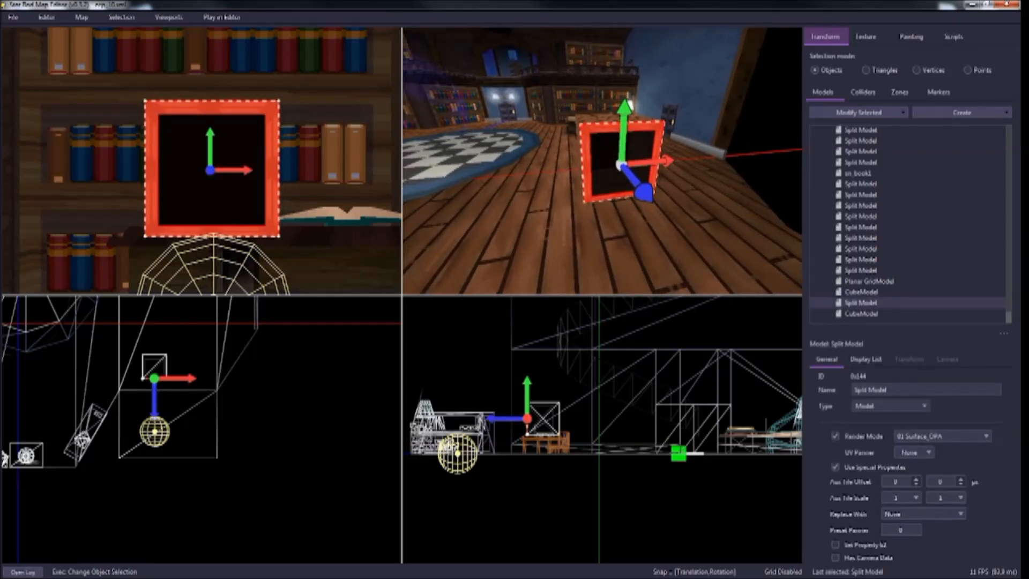
key("d")
key("w")
key("d")
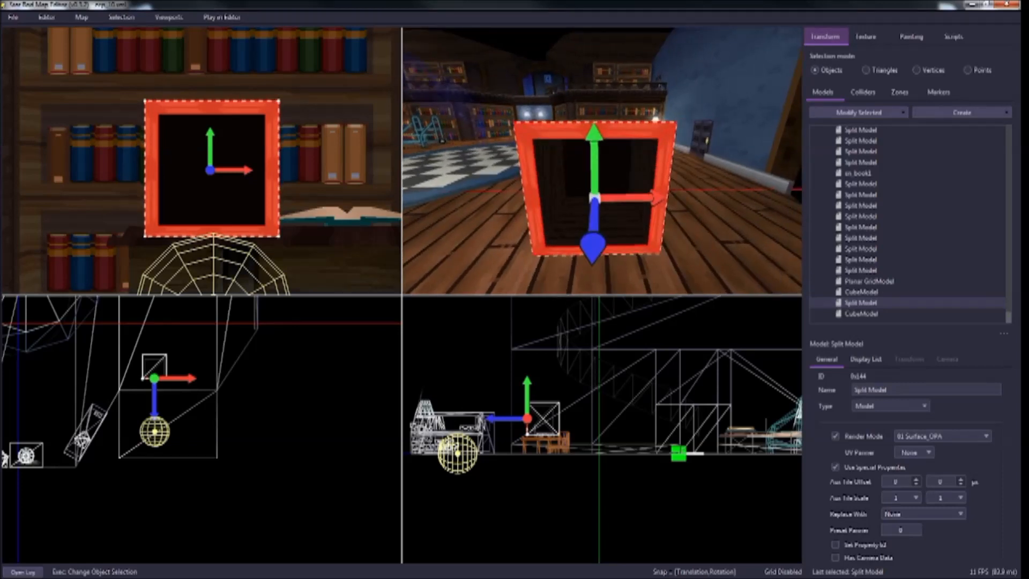
key("s")
key("w")
key("a")
key("d")
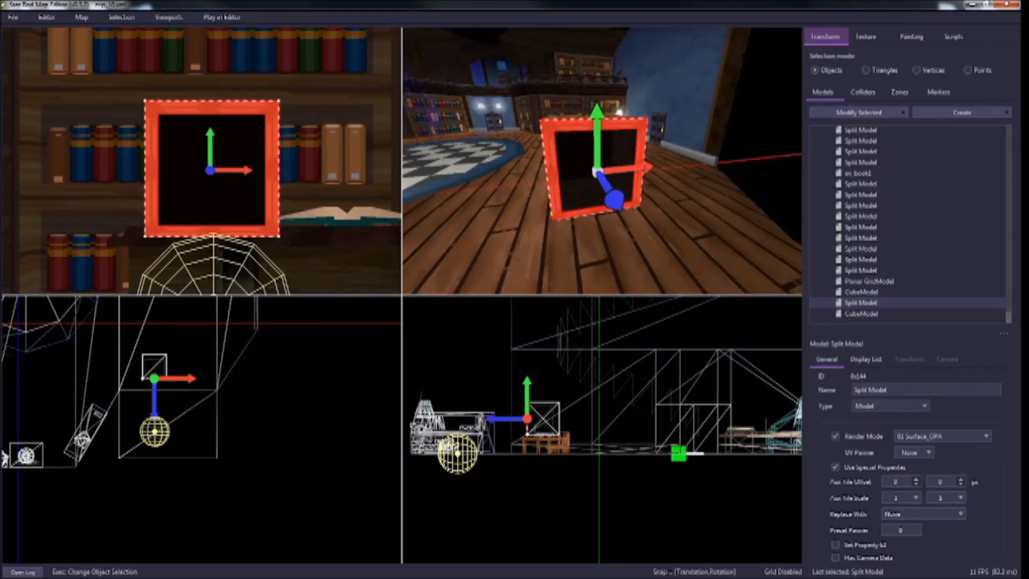
Step: Examine the joined frame's display list, highlighting each Draw 2 triangles command to see which strip it draws
left_click(866, 359)
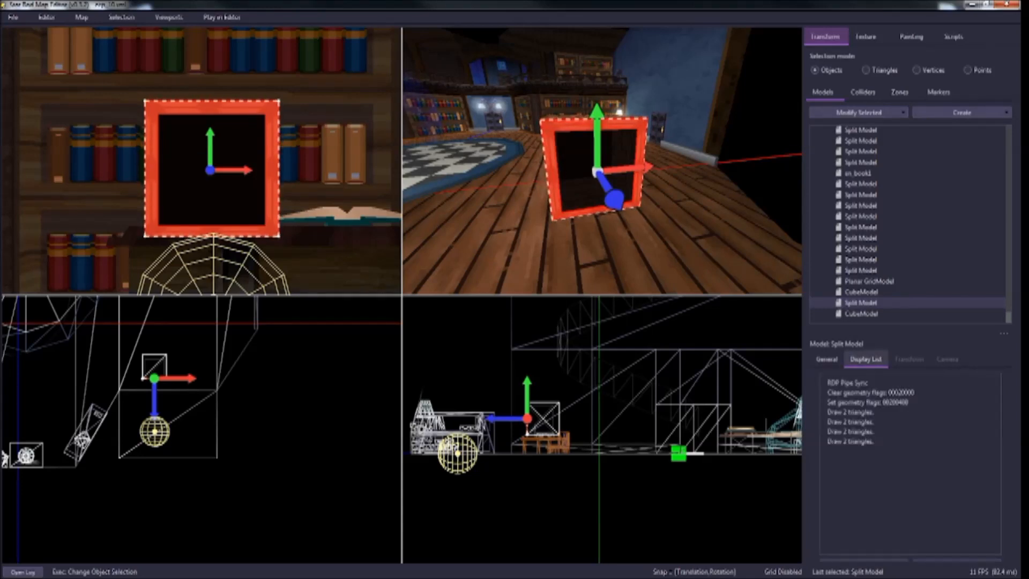
left_click(826, 359)
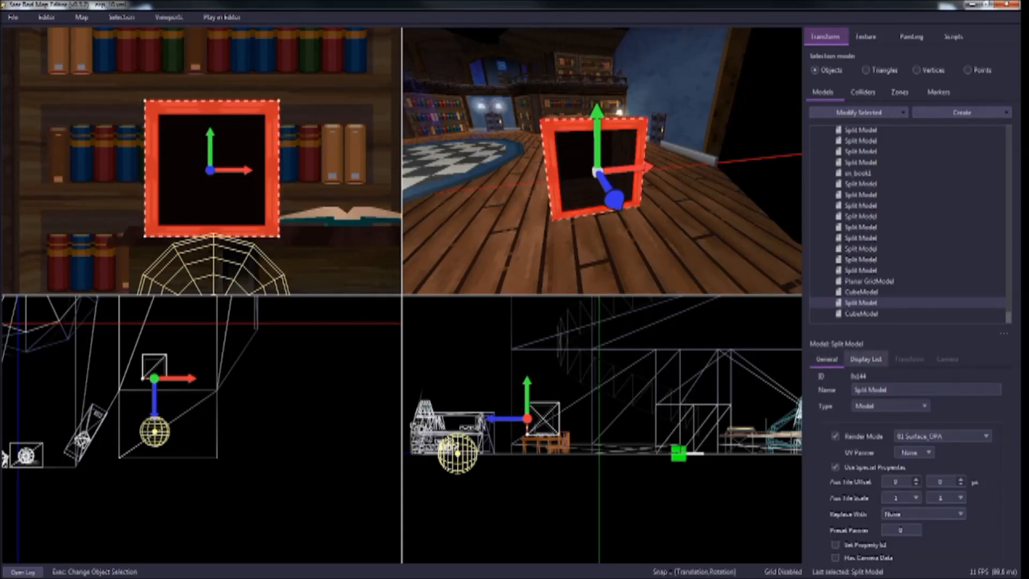
left_click(865, 359)
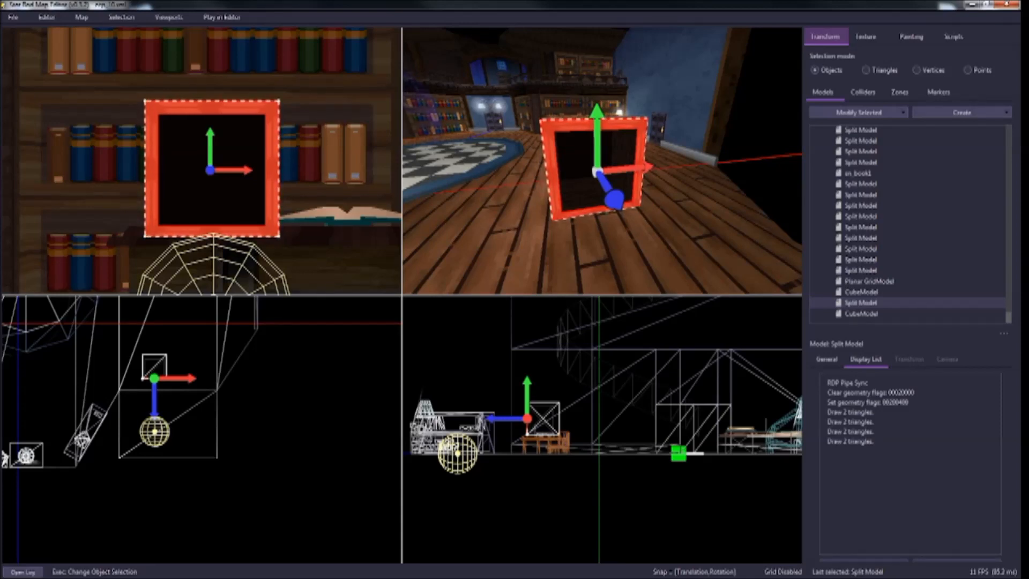
left_click(850, 412)
left_click(851, 422)
left_click(851, 431)
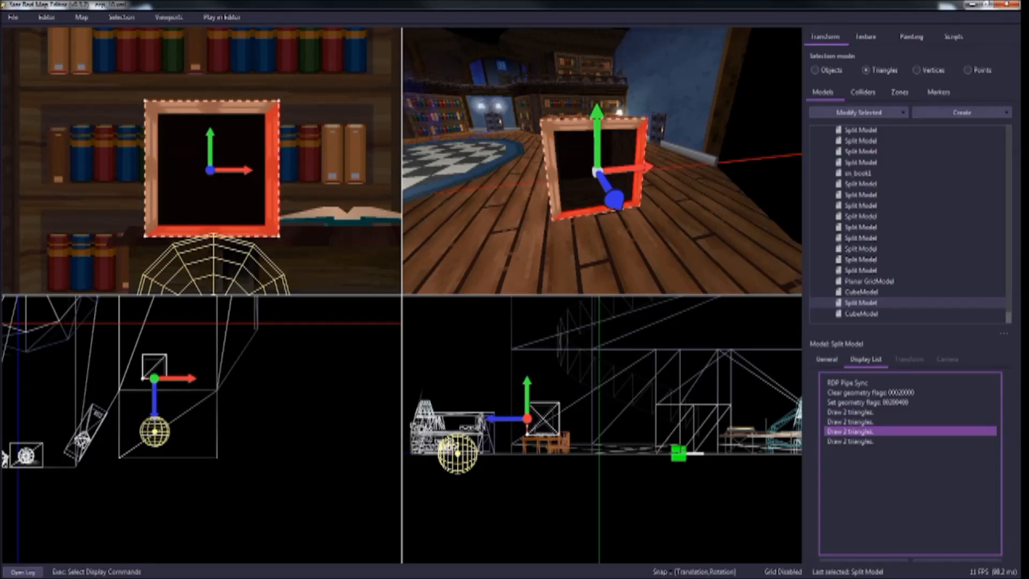
left_click(851, 441)
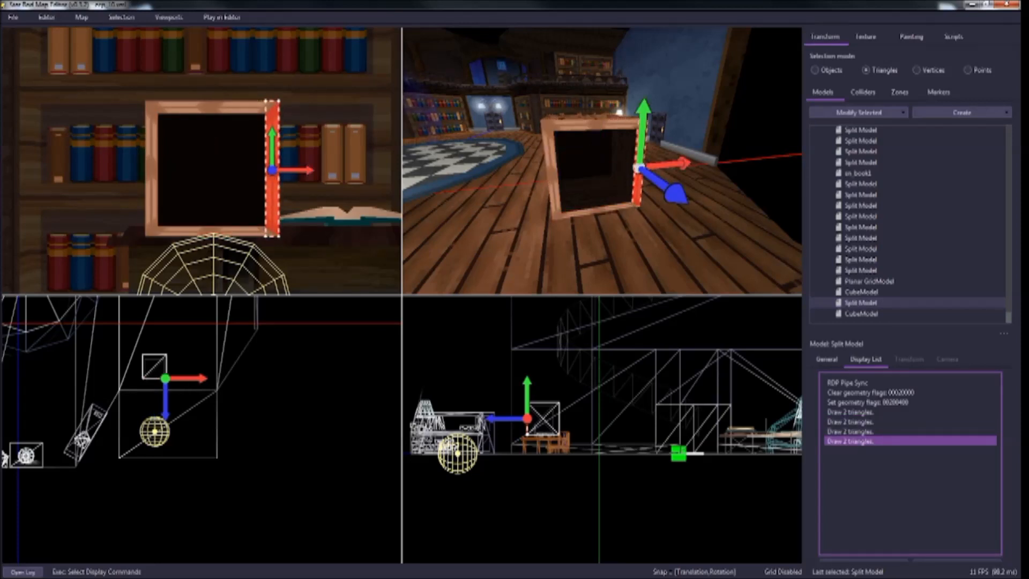
left_click(850, 432)
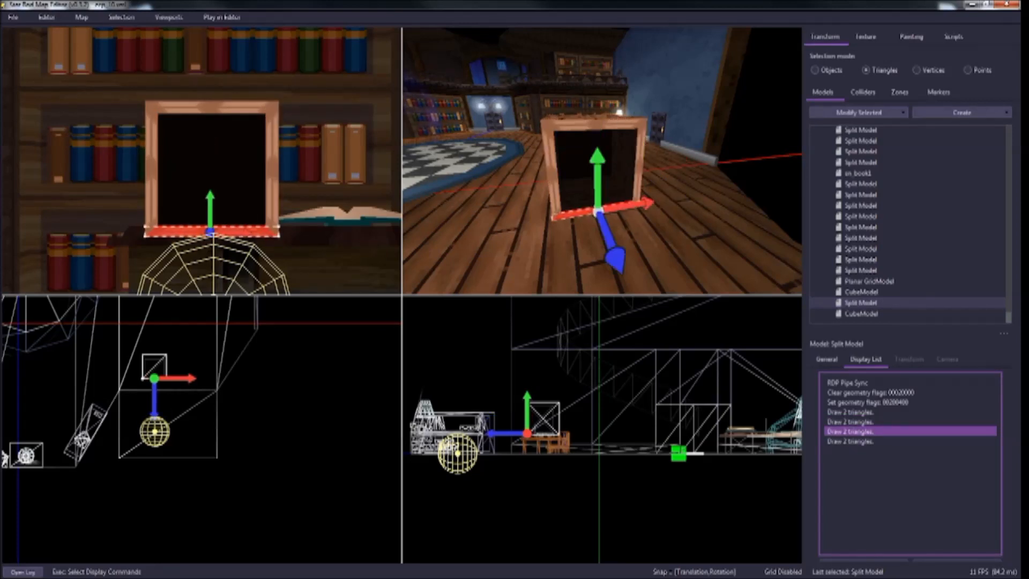
left_click(851, 422)
left_click(850, 412)
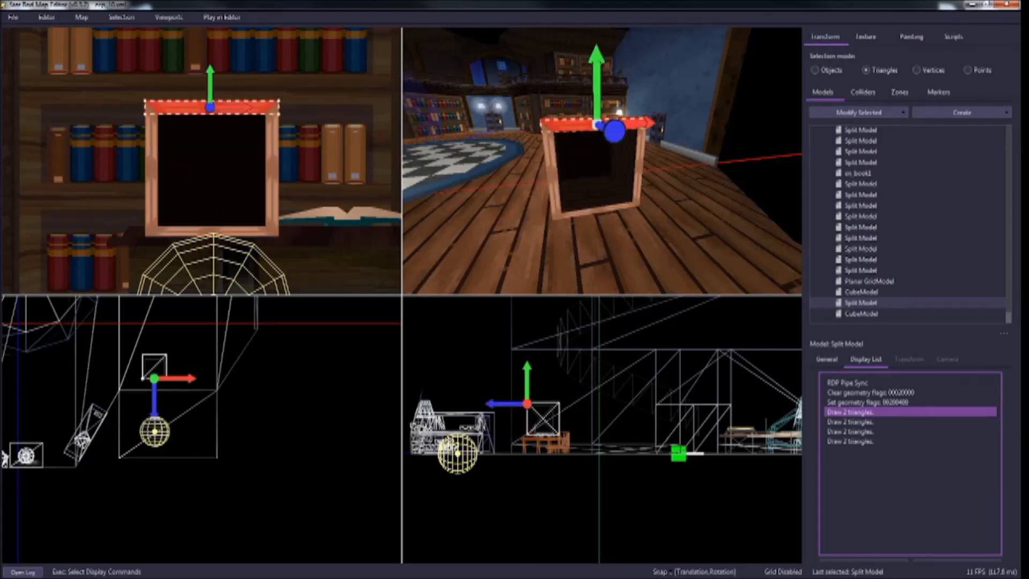
left_click(850, 441)
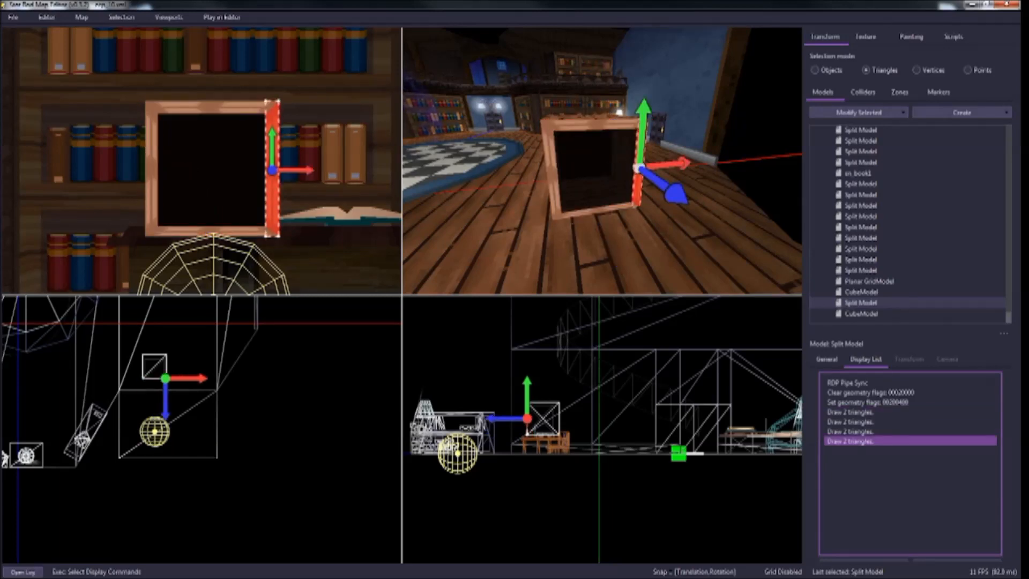
left_click(850, 412)
left_click(850, 421)
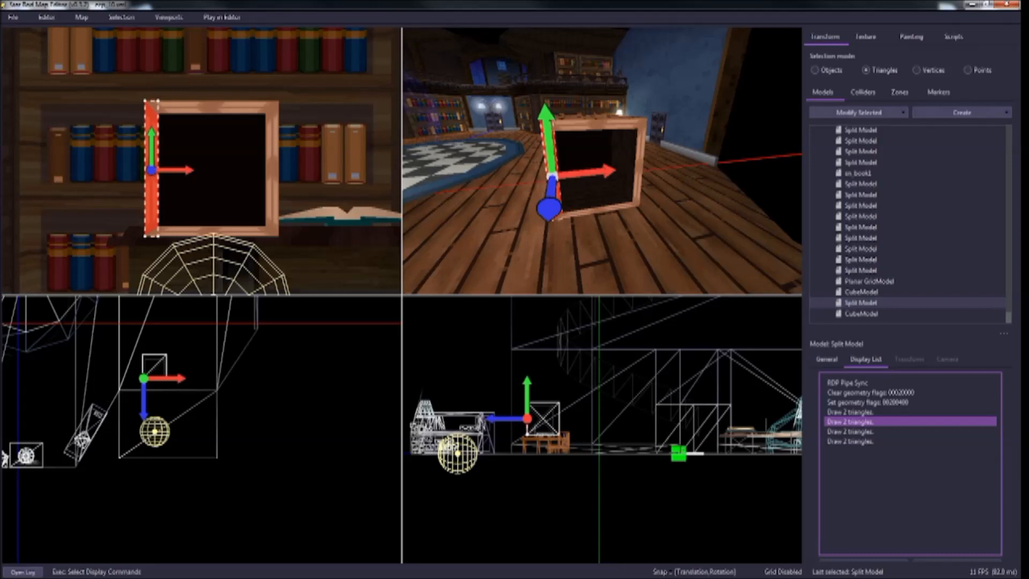
left_click(850, 432)
left_click(850, 441)
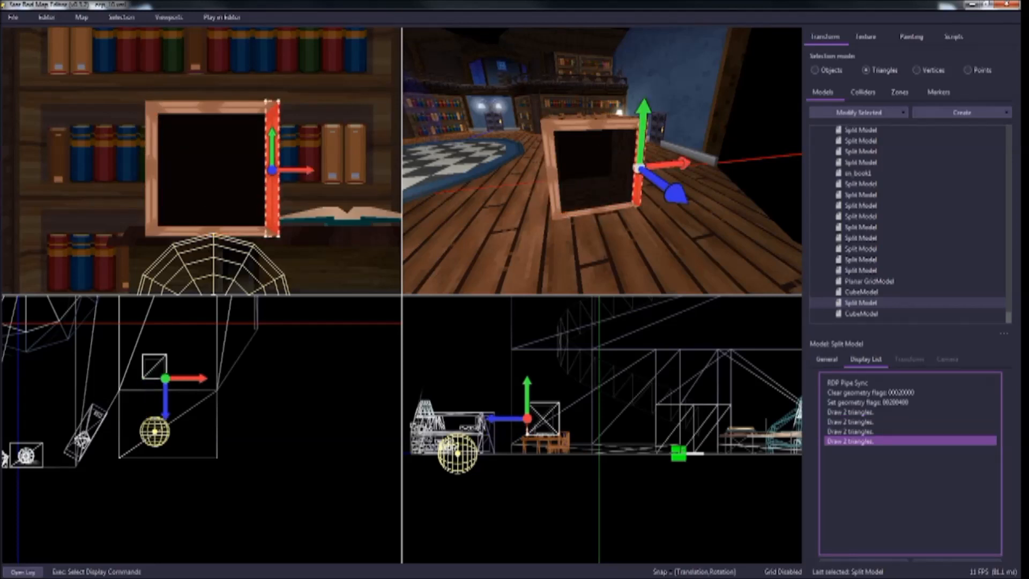
left_click(851, 432)
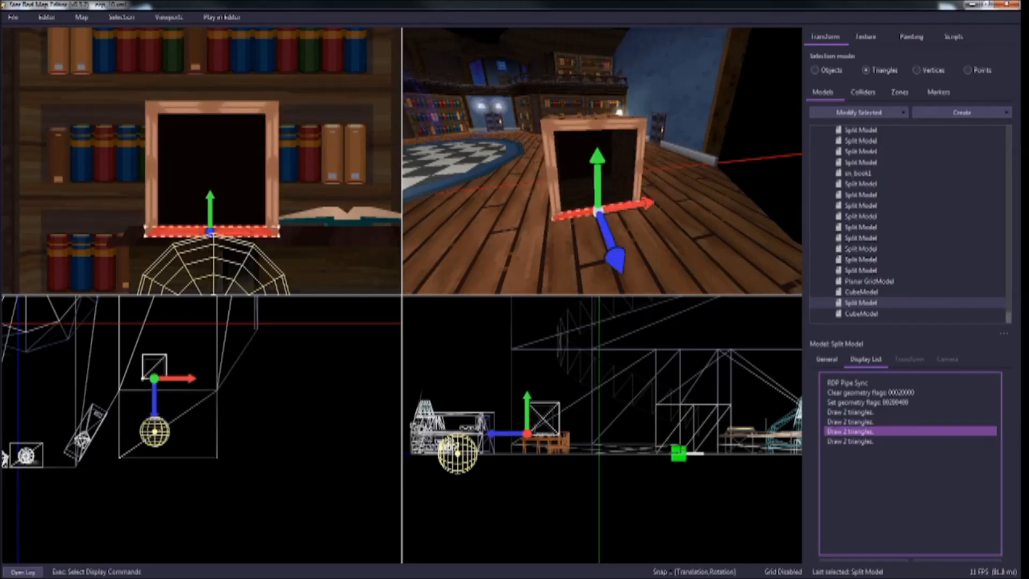
left_click(851, 412)
left_click(851, 422)
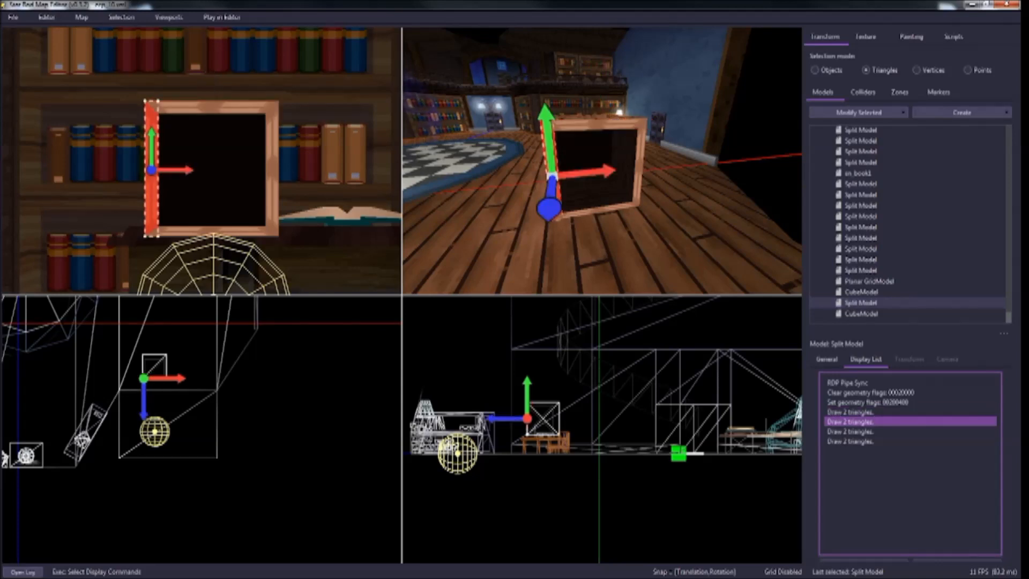
left_click(850, 441)
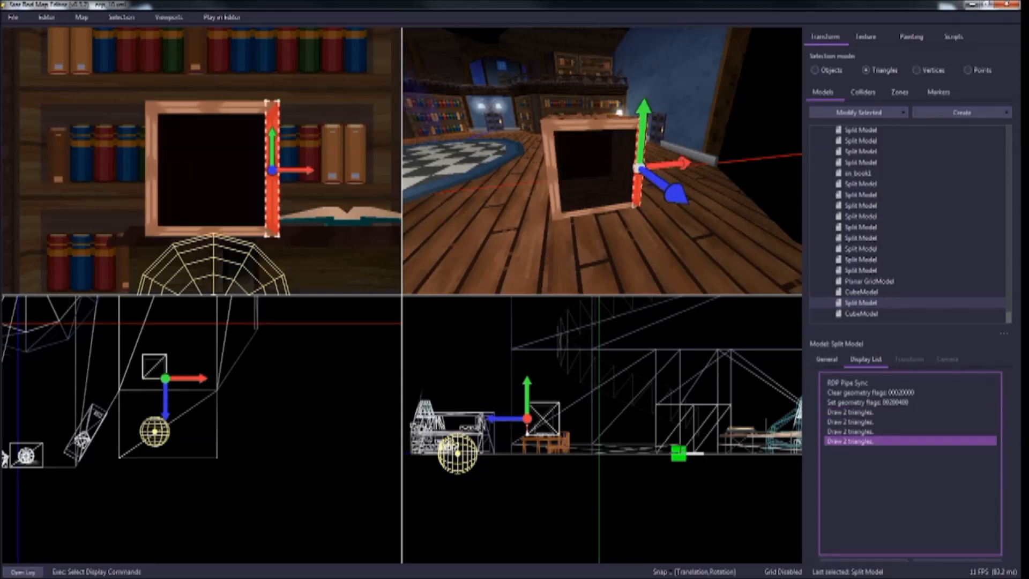
Step: Combine the frame's four separate Draw 2 triangles commands into one draw command in its display list
left_click(825, 37)
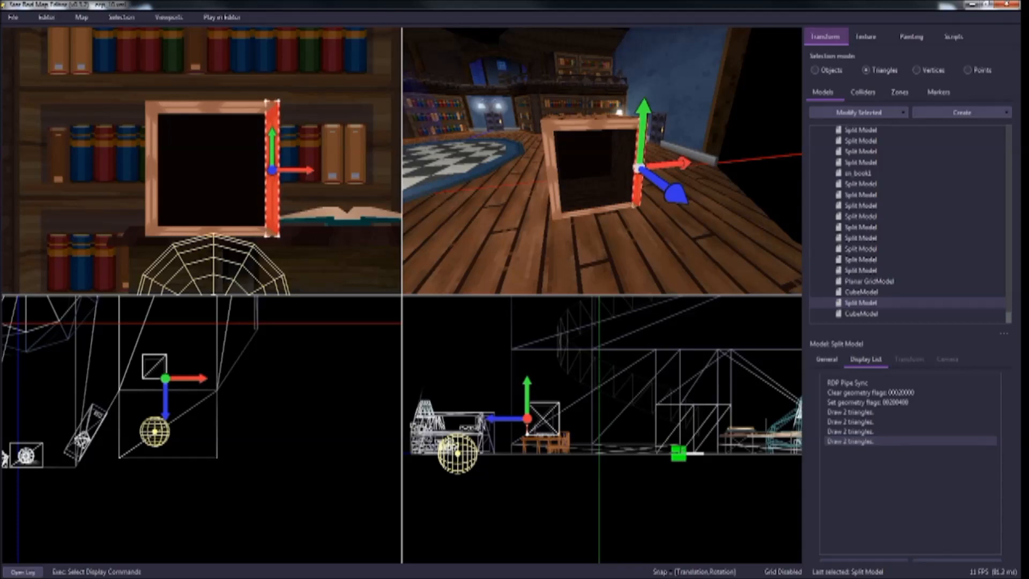
left_click(957, 561)
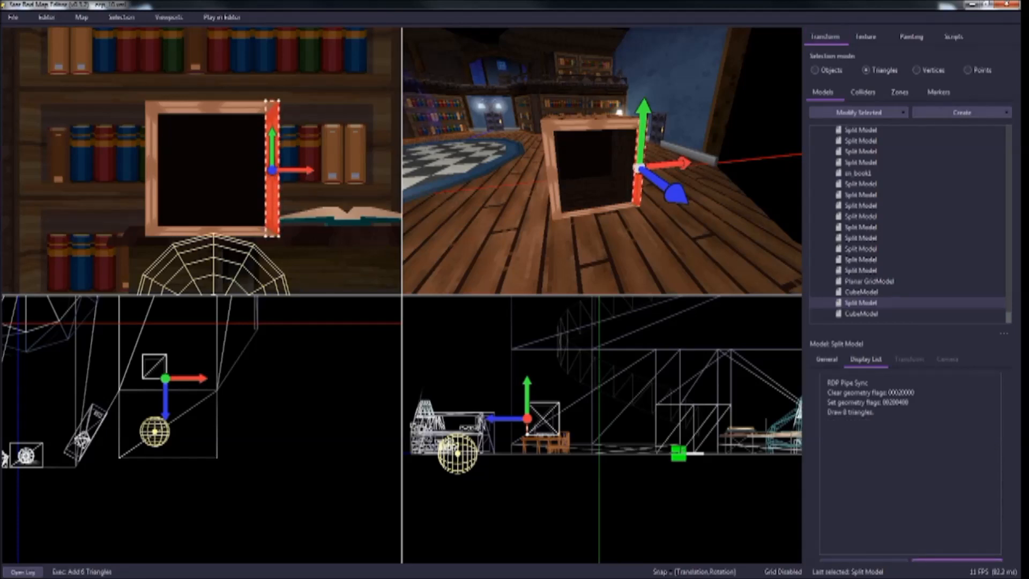
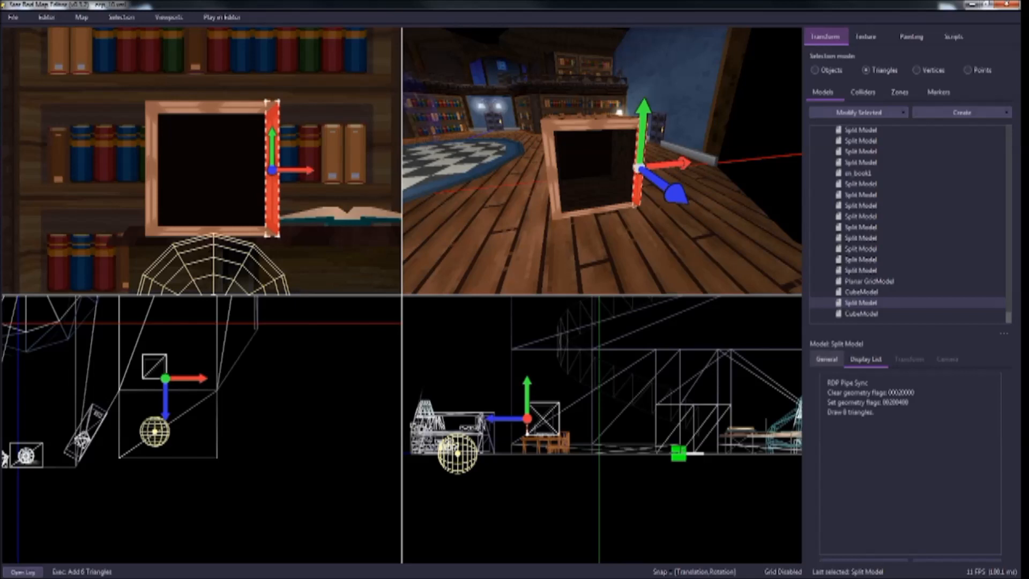
key("Escape")
Step: Generate planar UVs for the box's outer cube about the NORMAL axis with a UV scale of 16
right_click_drag(602, 161, 600, 187)
left_click(861, 291)
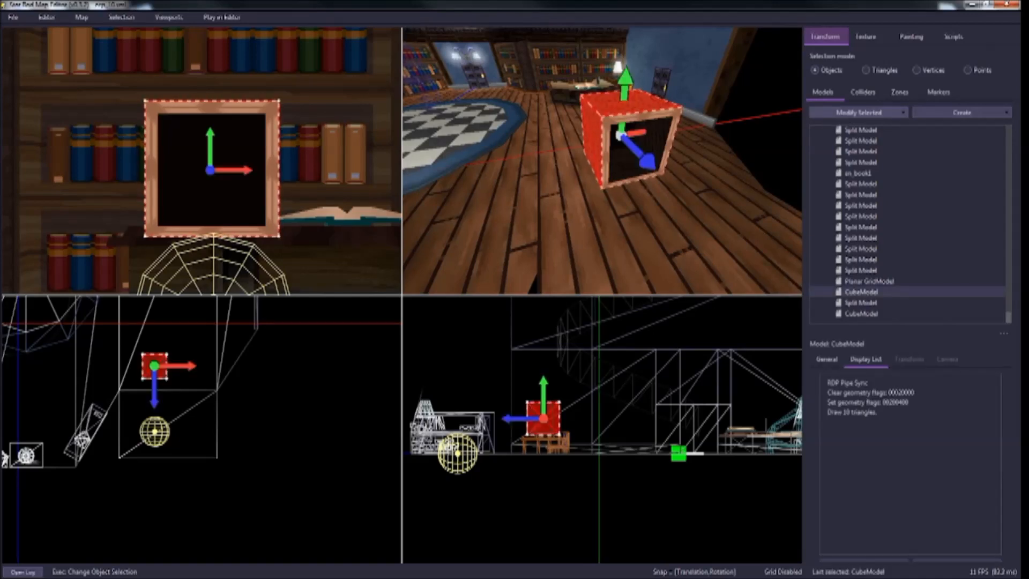
left_click(857, 112)
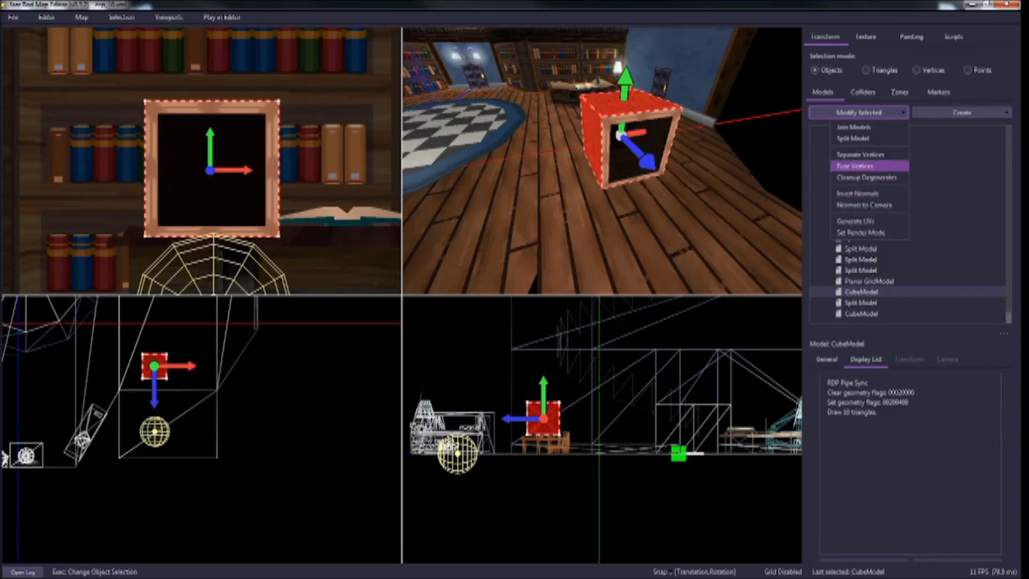
left_click(856, 220)
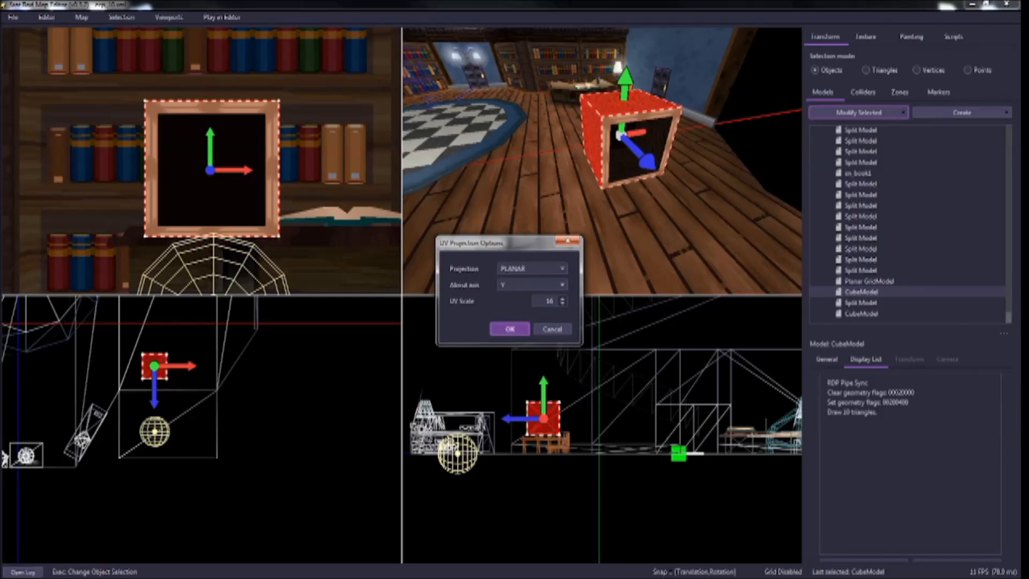
left_click(532, 285)
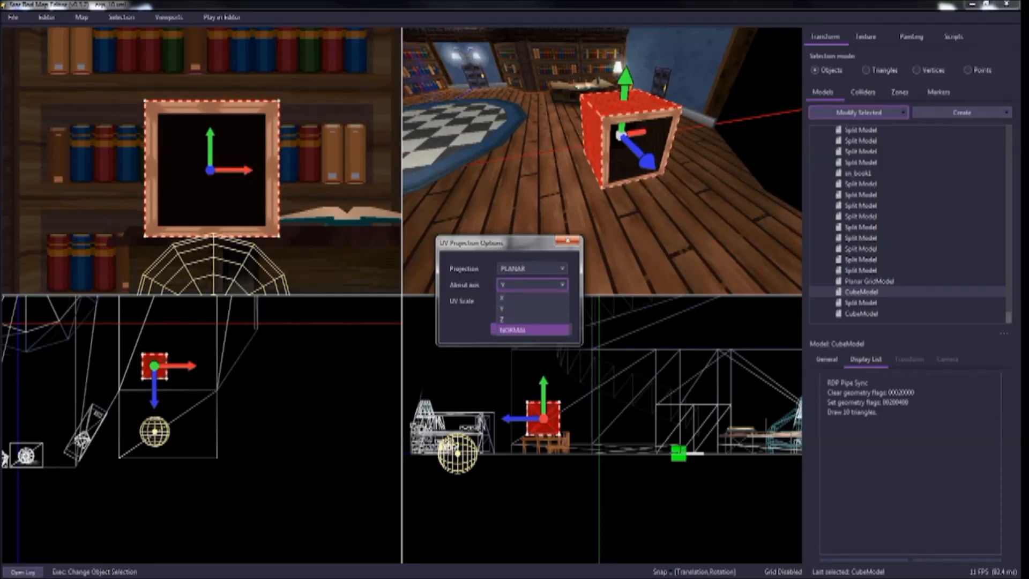
left_click(513, 330)
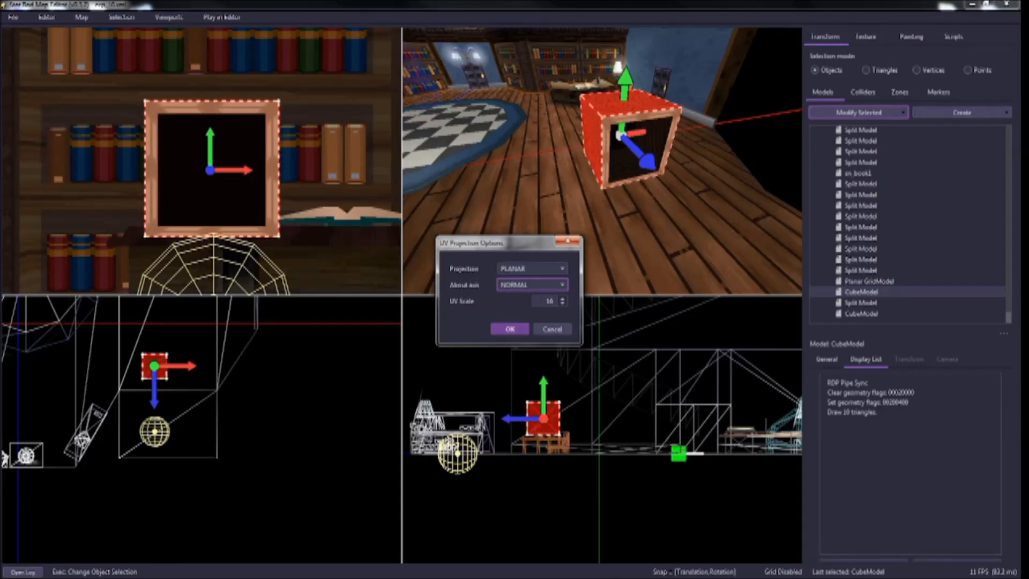
left_click(509, 328)
Step: Select all of the outer cube's UV points in the UV editor and scale them up evenly so the planks repeat more often
right_click_drag(578, 214, 632, 206)
left_click(632, 206)
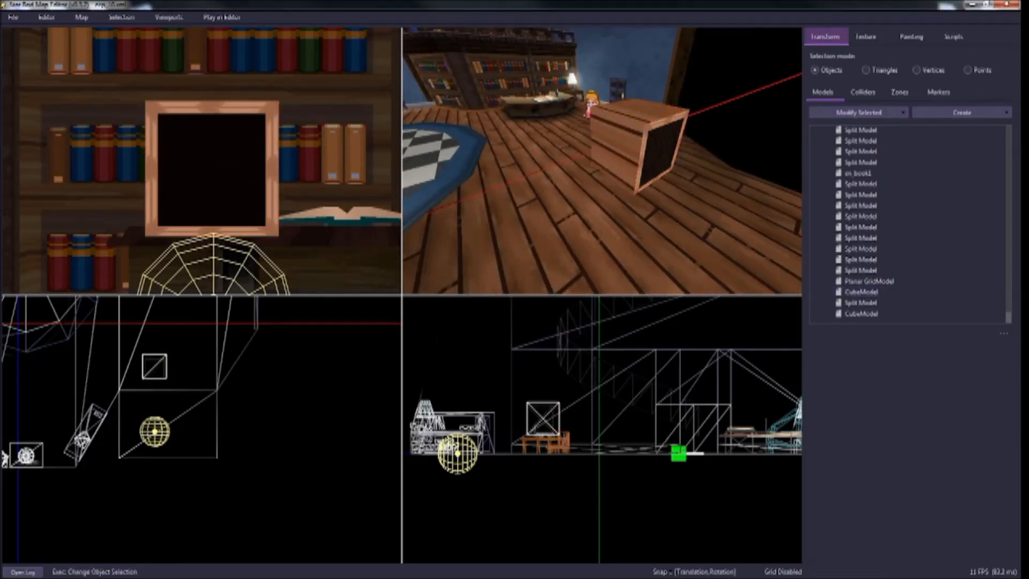
key("u")
scroll(601, 294, "down", 3)
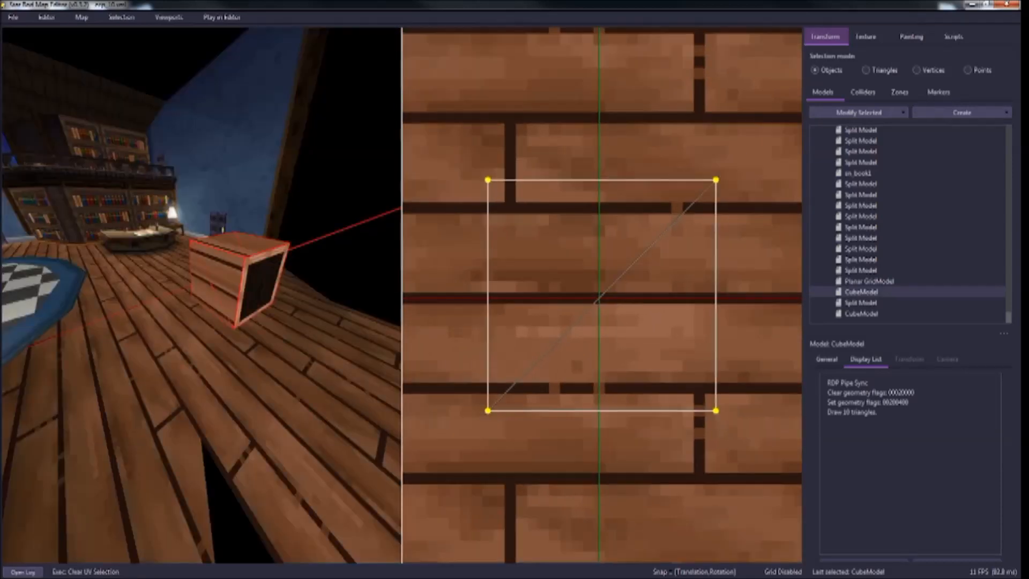
left_click_drag(736, 426, 485, 177)
left_click_drag(602, 295, 641, 259)
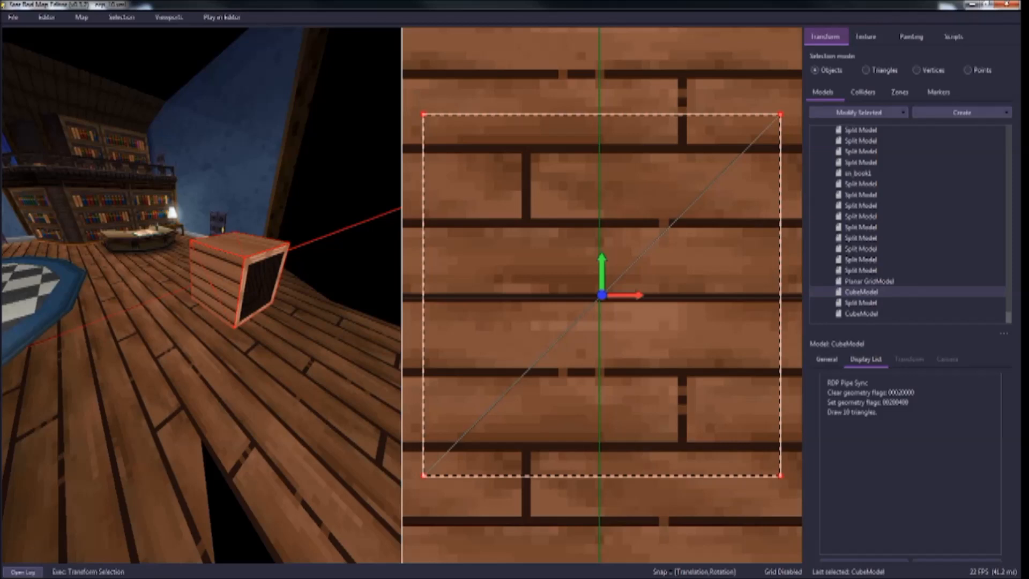
key("u")
Step: Generate planar UVs about the Y axis for only the top face of the outer cube
key("2")
key("Escape")
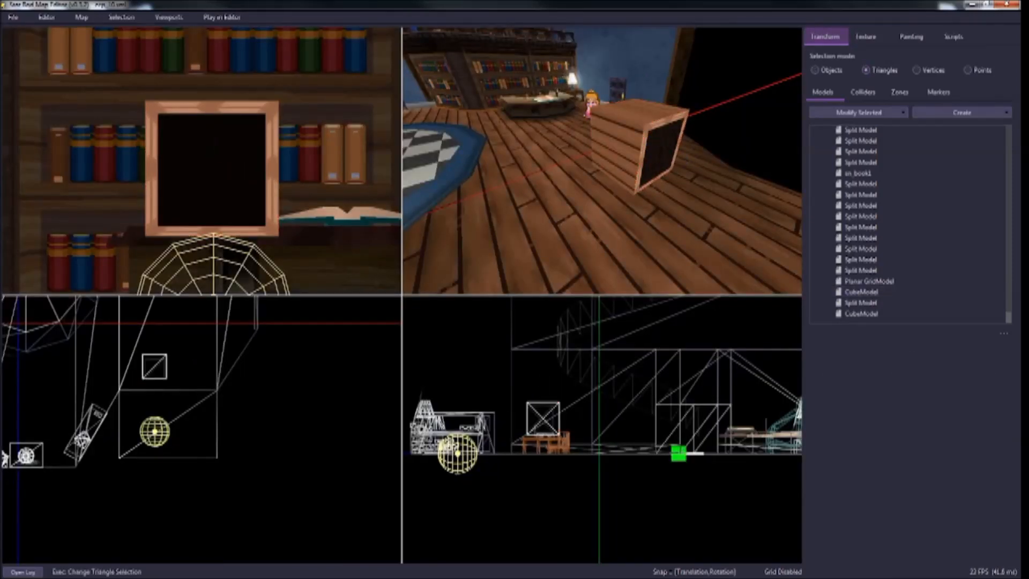
left_click(659, 113)
left_click(858, 112)
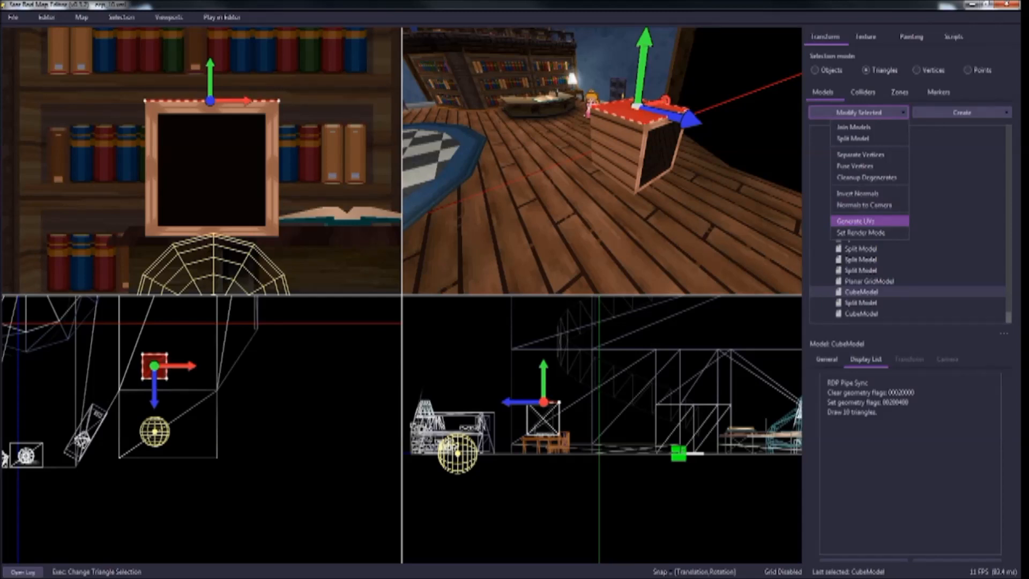
left_click(855, 221)
left_click(533, 285)
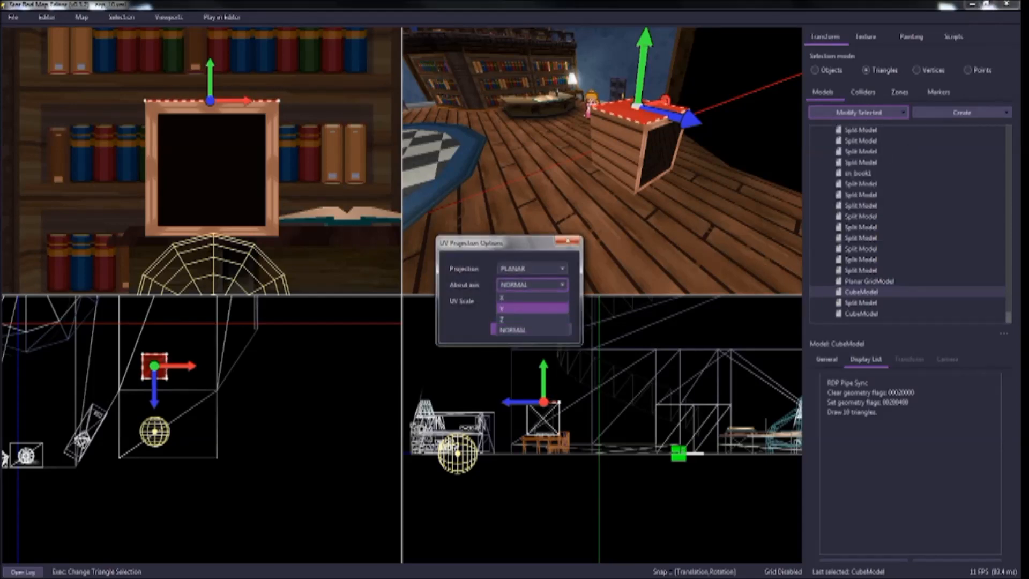
left_click(530, 309)
left_click(510, 328)
key("Escape")
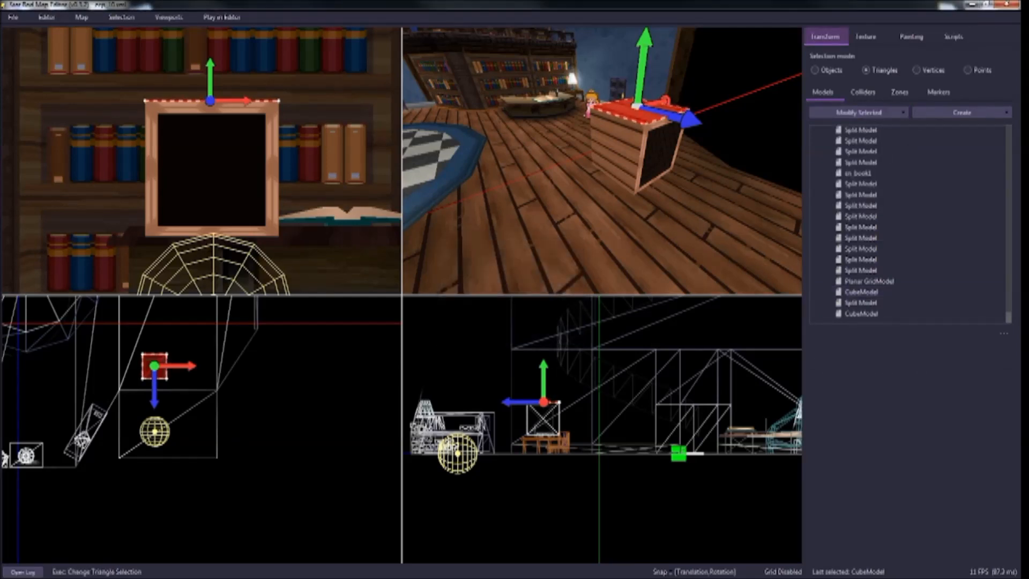
Step: Start play mode in the perspective view, expand it to fill the editor, and walk around the box to view it
key("d")
right_click_drag(632, 161, 546, 161)
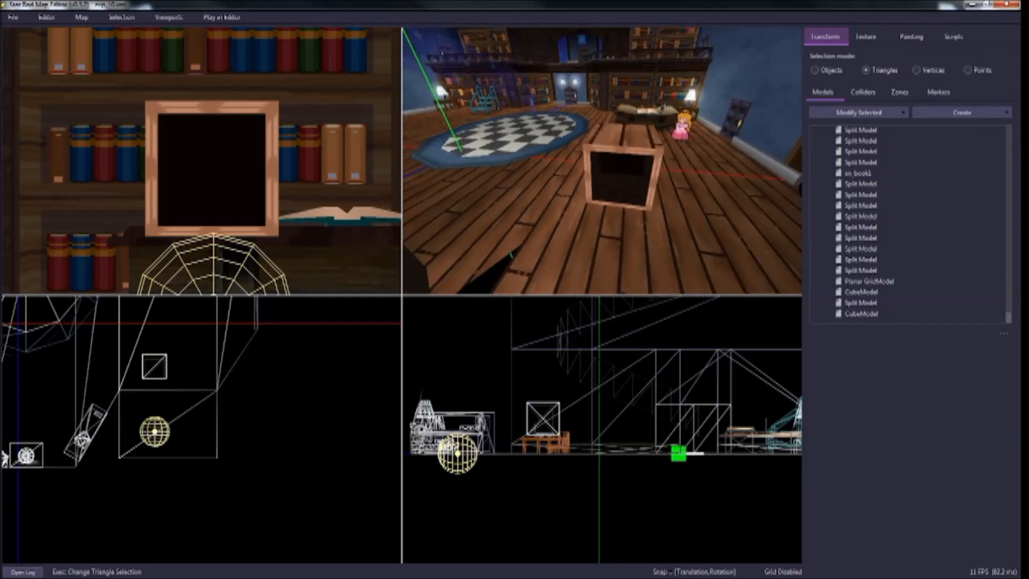
right_click(675, 217)
key("p")
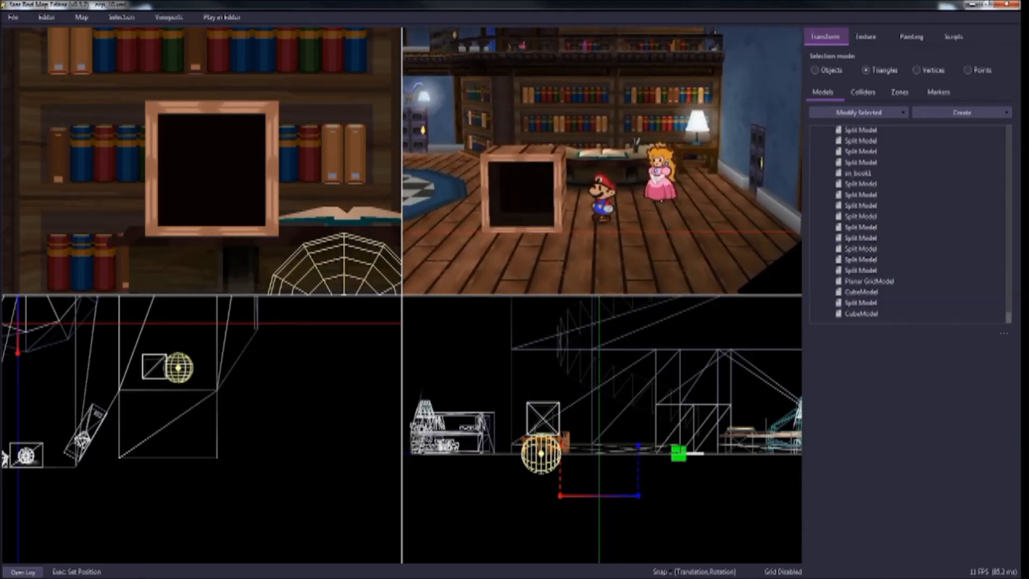
key("a")
key("space")
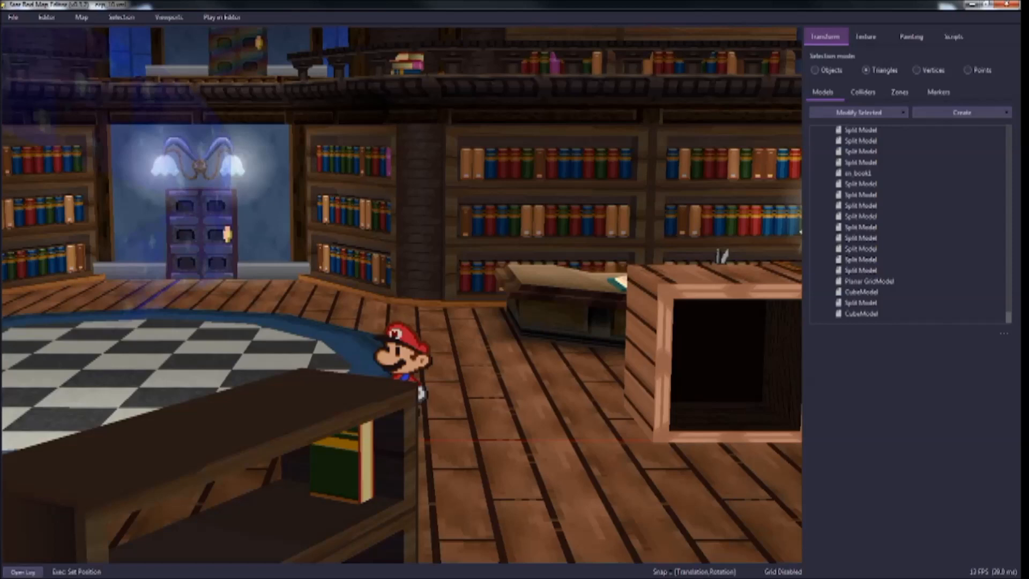
key("s")
key("d")
key("w")
Step: Select the box's outer cube, frame and inner cavity together as objects and scale the box down
left_click(583, 273)
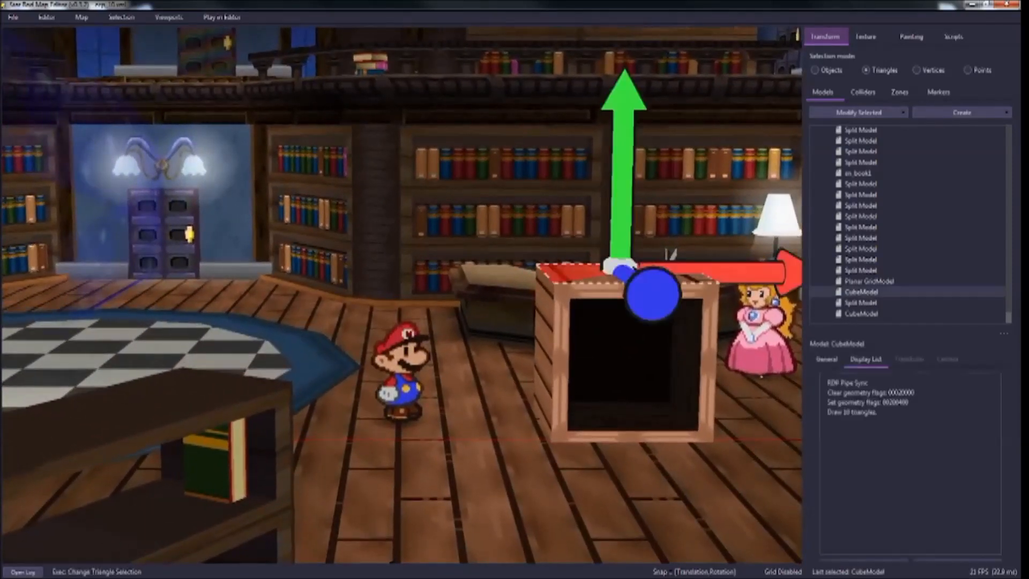
left_click(815, 70)
left_click(708, 316, "ctrl")
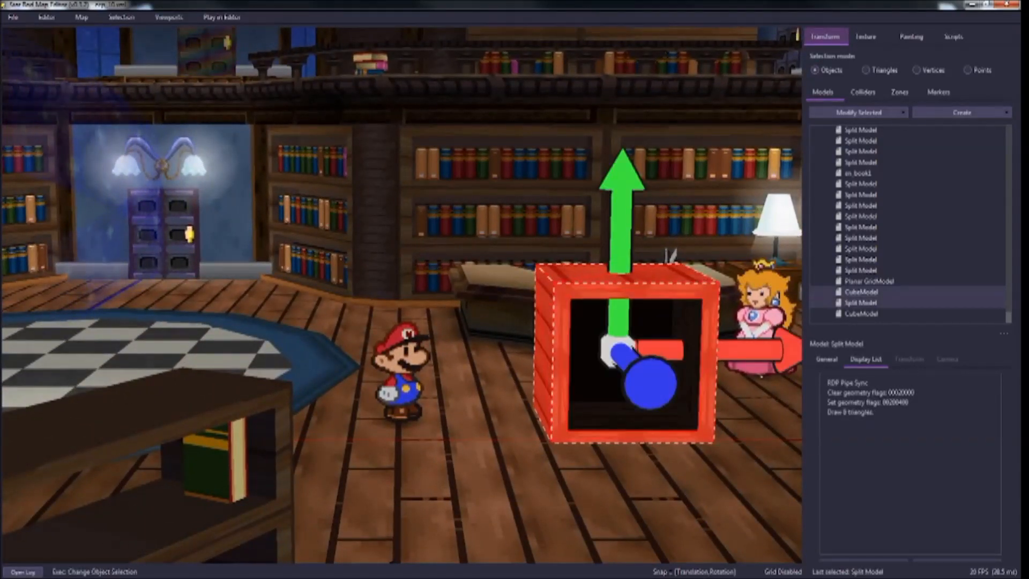
left_click(591, 397, "ctrl")
left_click_drag(750, 350, 703, 351)
Step: Duplicate the small box three times, placing the copies side by side to form a row of four
key("d")
key("ctrl+d")
key("ctrl+d")
left_click_drag(555, 351, 686, 352)
key("ctrl+d")
key("Right")
key("Right")
key("Left")
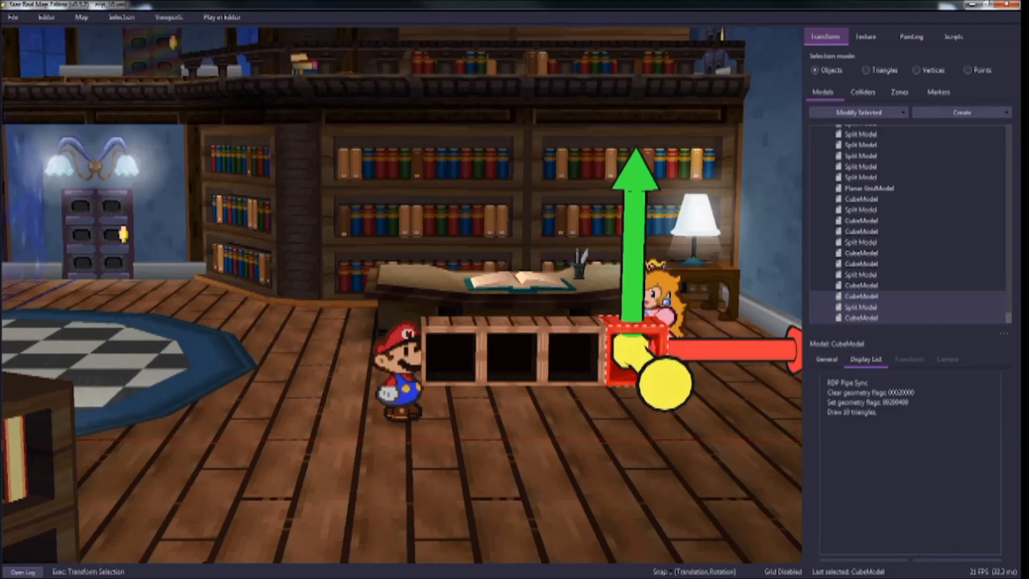
Step: Deselect the boxes and walk around the row of four to examine it from the front and behind
key("s")
key("d")
key("Escape")
key("a")
key("w")
key("d")
key("s")
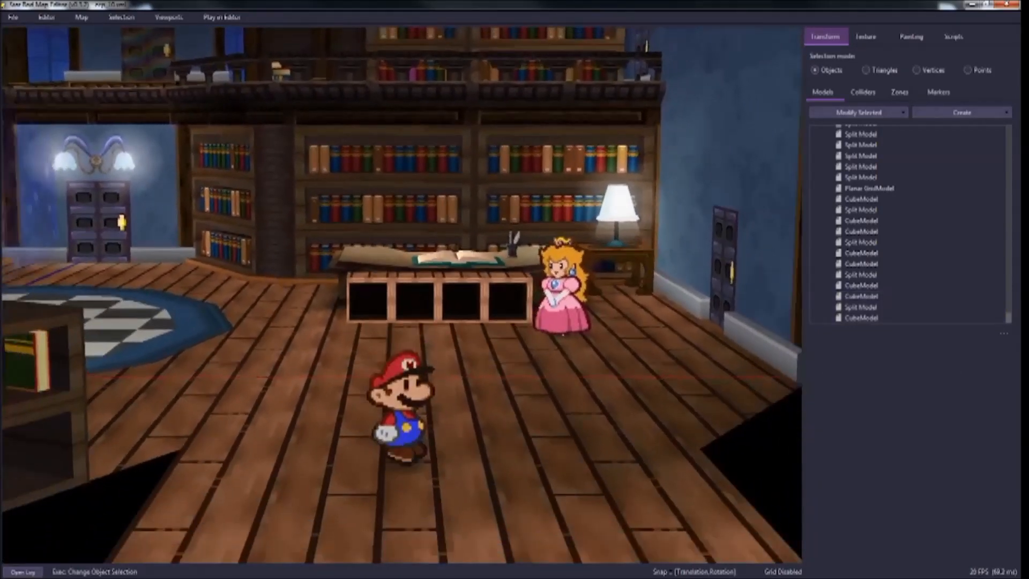
key("w")
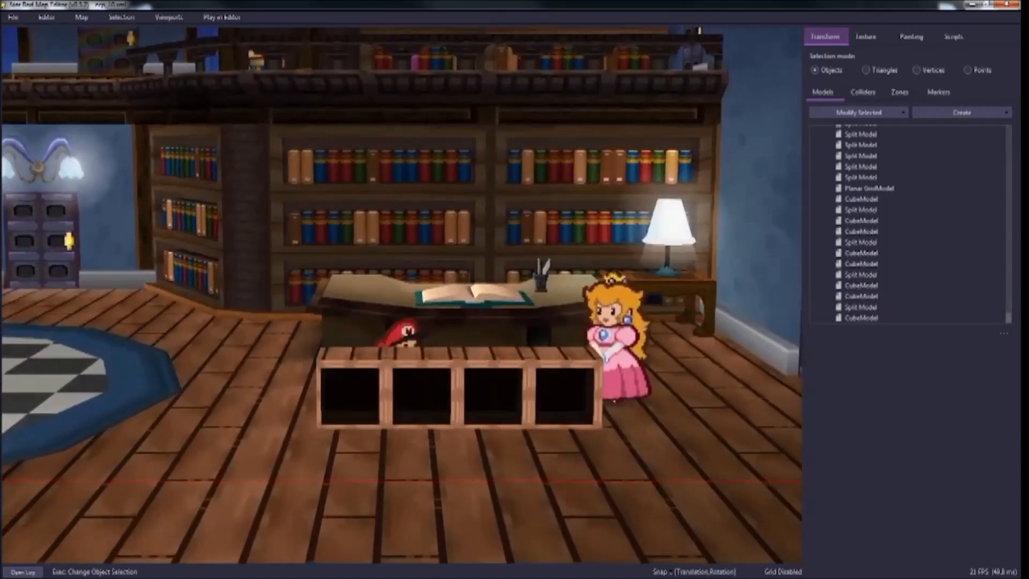
Step: Select the inner cavity, frame and outer cube of all four boxes in the row
left_click(568, 401)
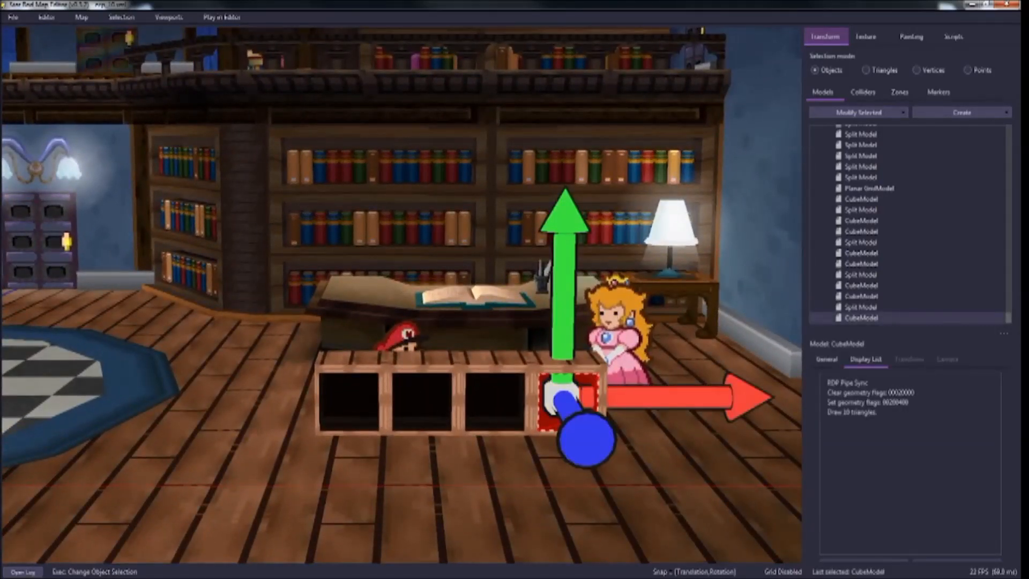
left_click(535, 402, "ctrl")
left_click(528, 402, "ctrl")
left_click(423, 402, "ctrl")
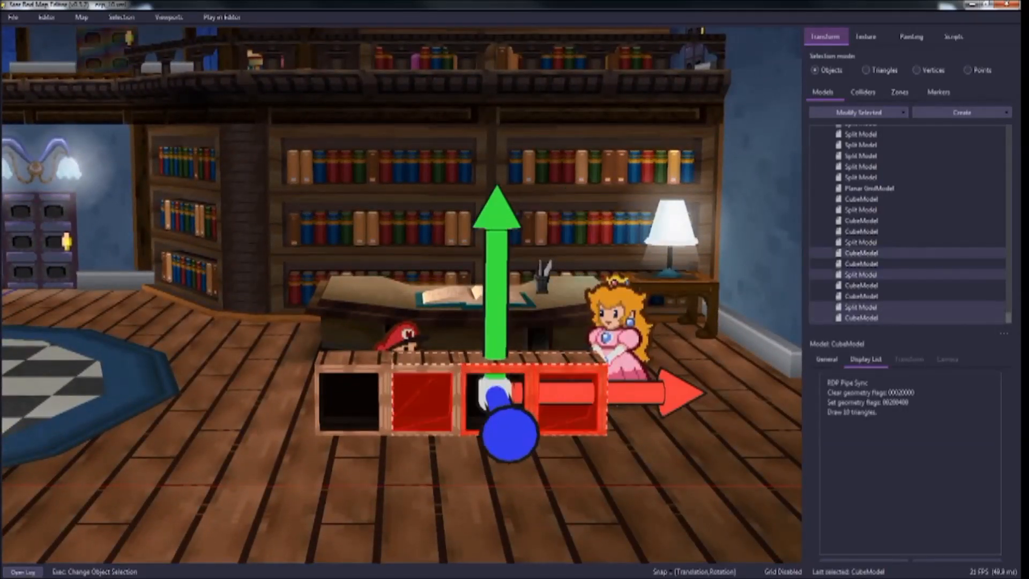
left_click(456, 402, "ctrl")
left_click(479, 402, "ctrl")
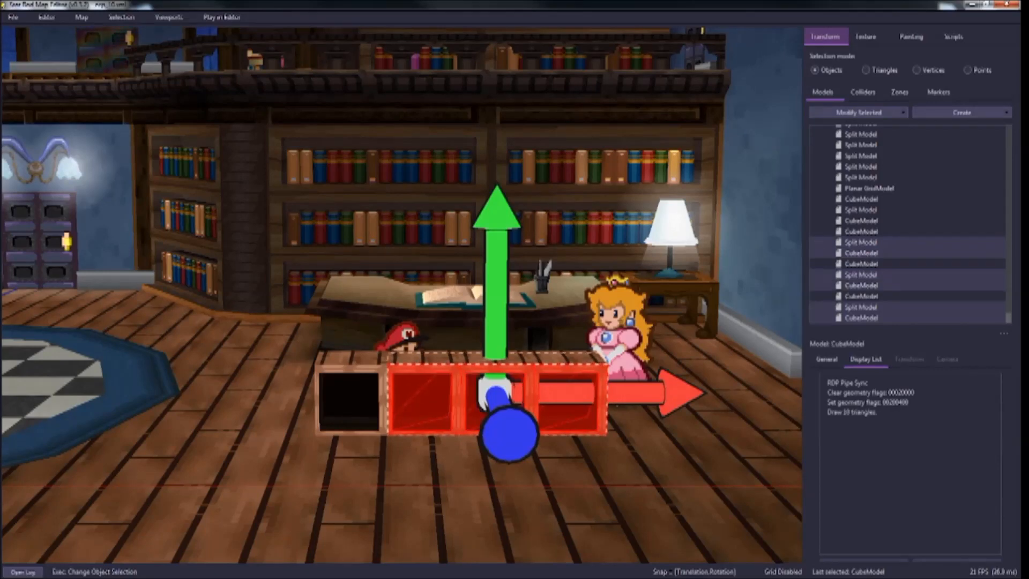
left_click(384, 401, "ctrl")
left_click(364, 401, "ctrl")
left_click(354, 358, "ctrl")
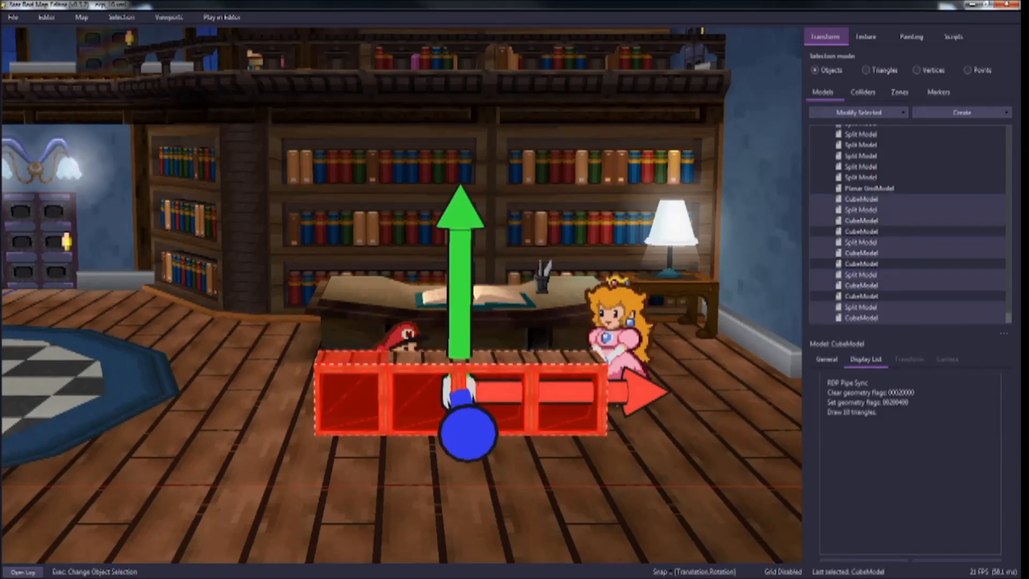
left_click(423, 358, "ctrl")
left_click(495, 358, "ctrl")
left_click(563, 358, "ctrl")
Step: Hide and unhide the selected row of boxes twice to check the selection while walking around it
key("a")
key("s")
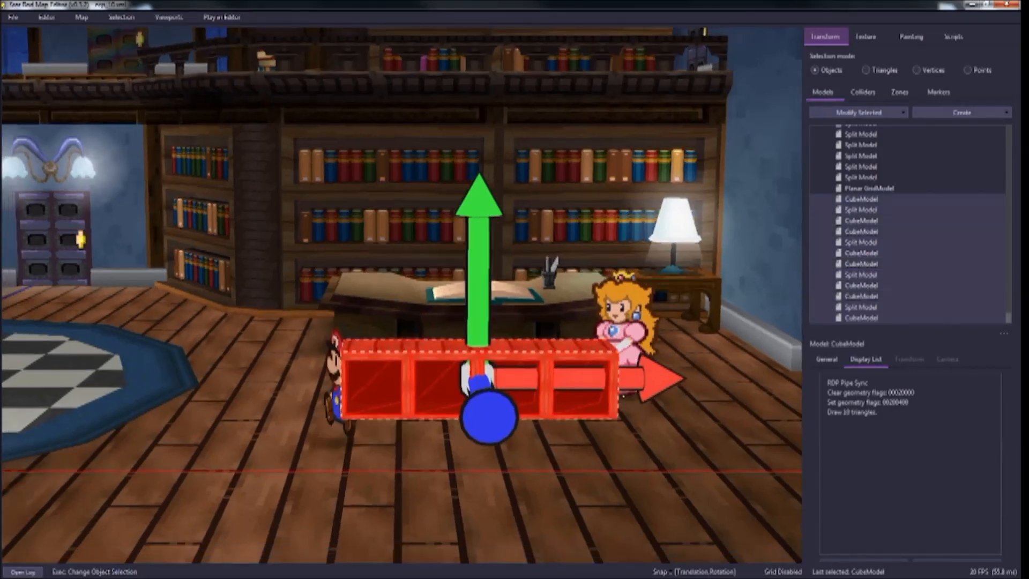
key("h")
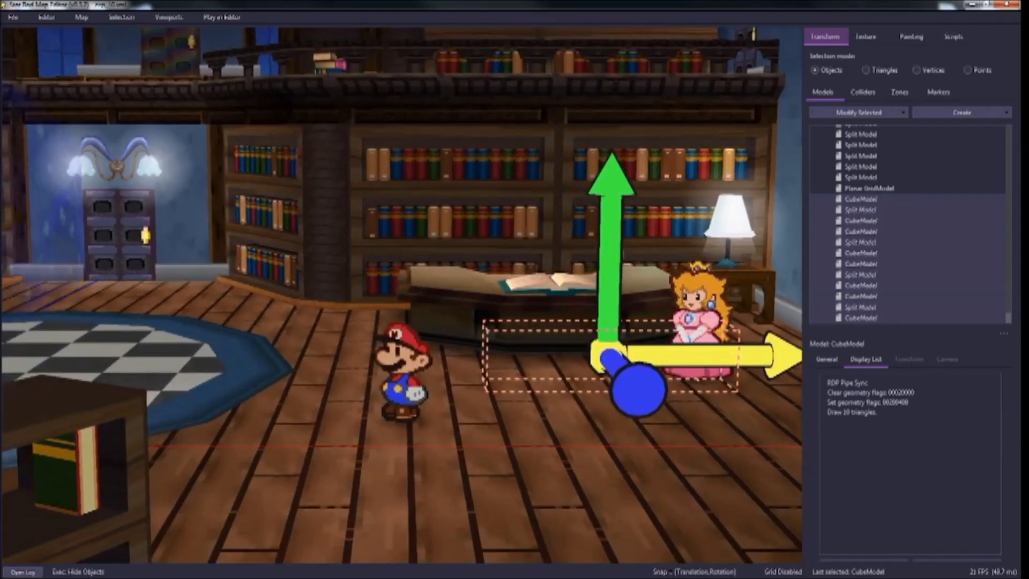
key("d")
key("w")
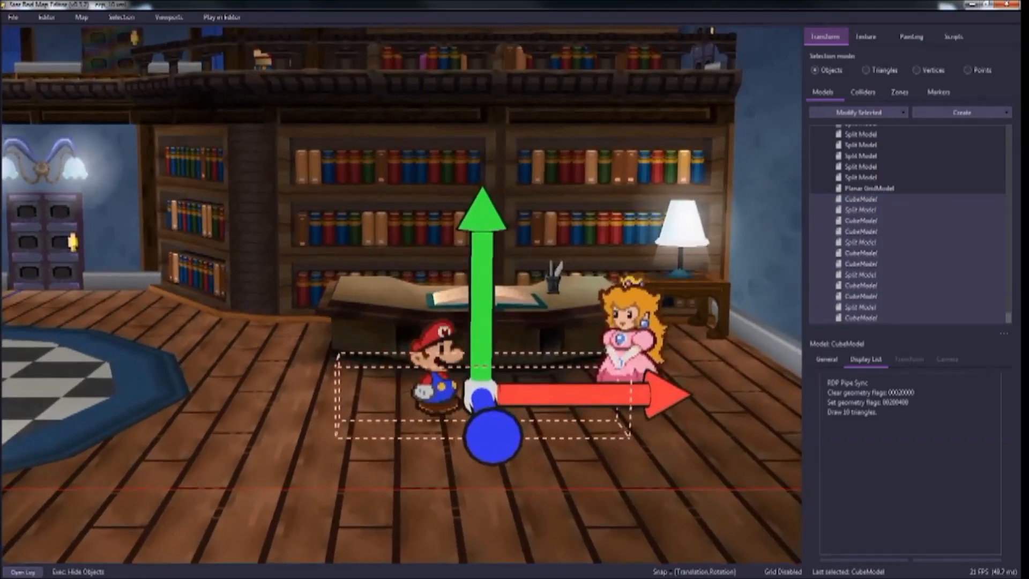
key("d")
key("s")
key("h")
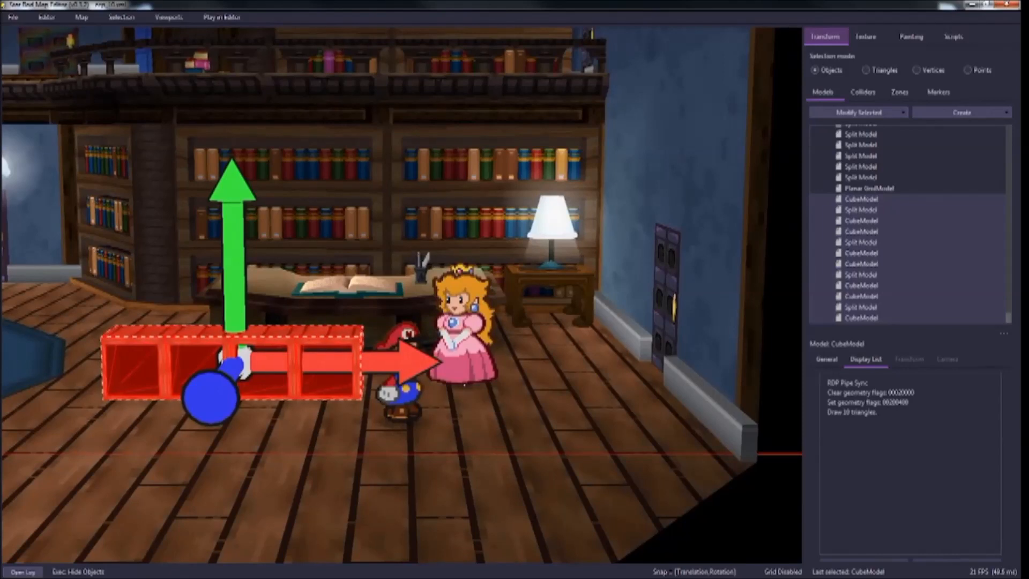
key("h")
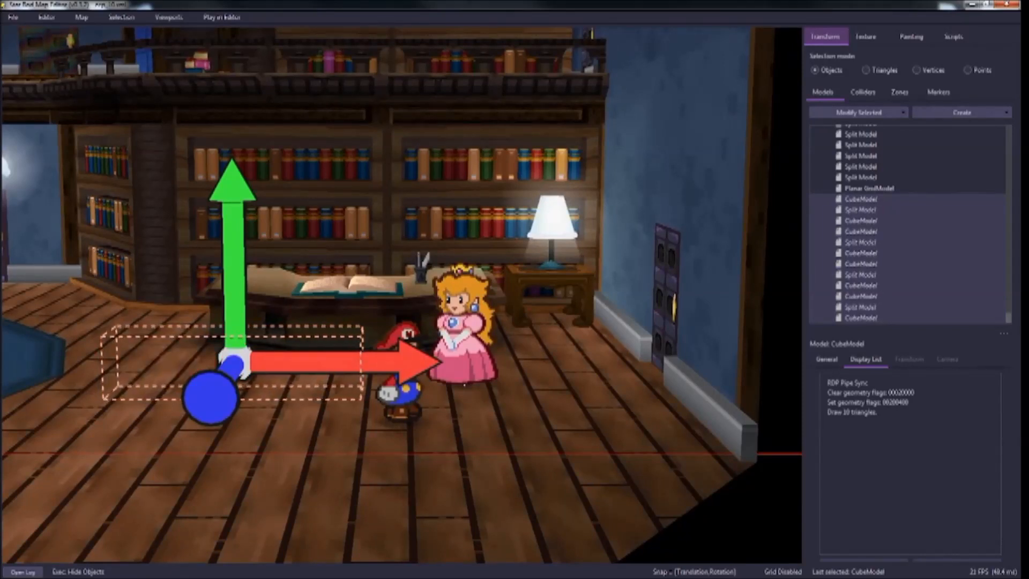
key("h")
key("w")
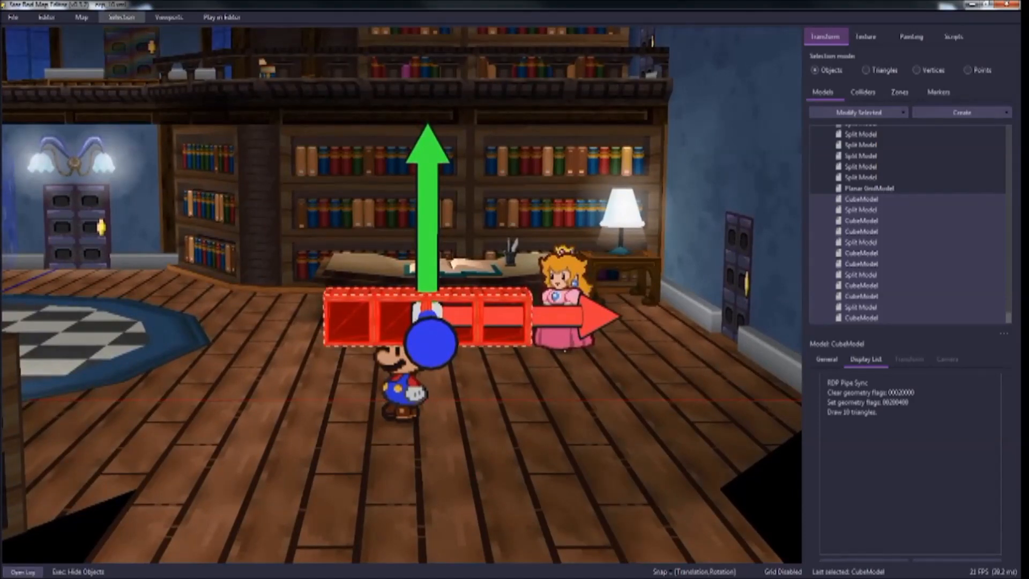
Step: Export the selected row of four boxes as a map object prefab named cupboard and deselect the row
left_click(122, 16)
mouse_move(130, 31)
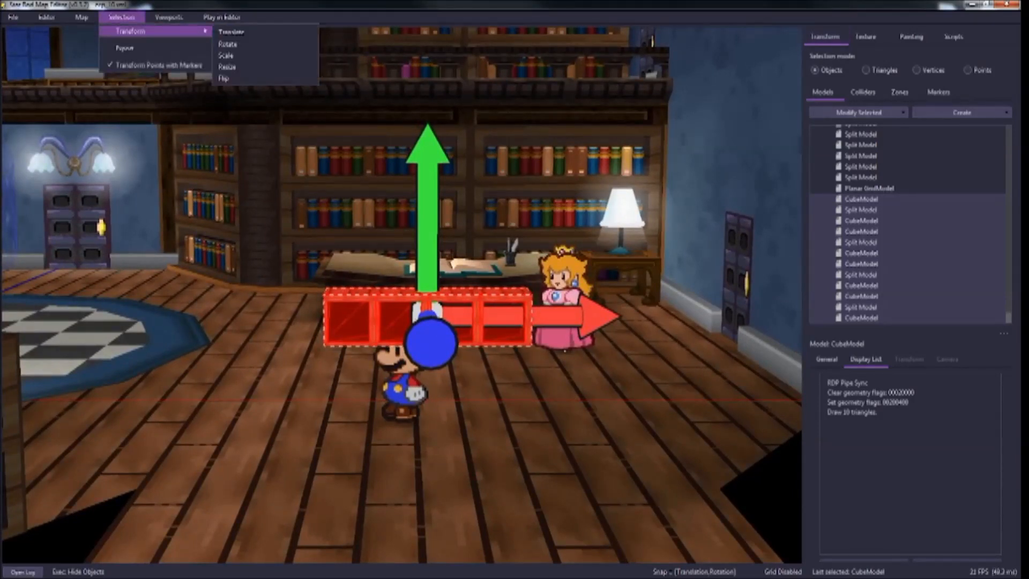
left_click(129, 48)
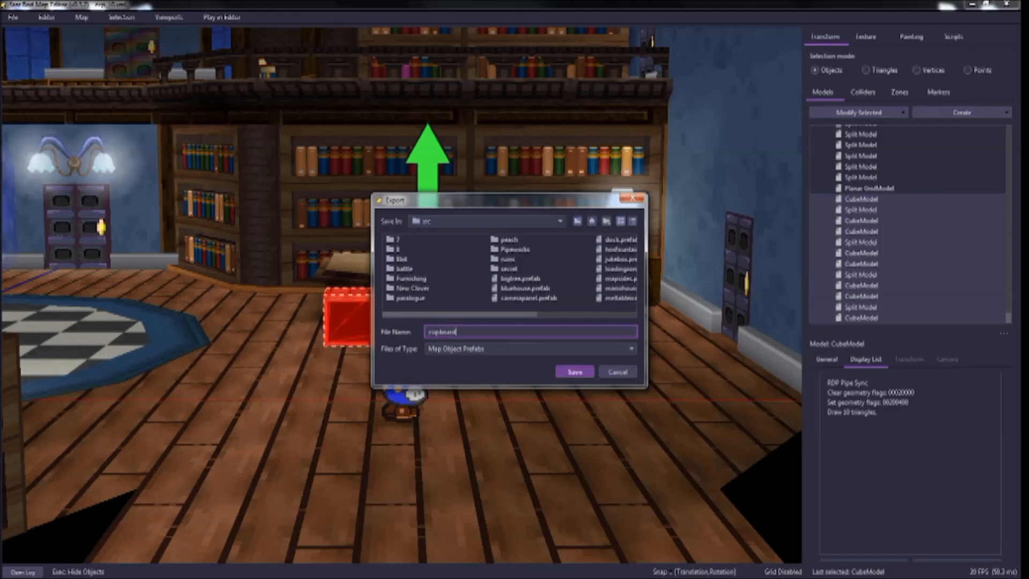
key("Return")
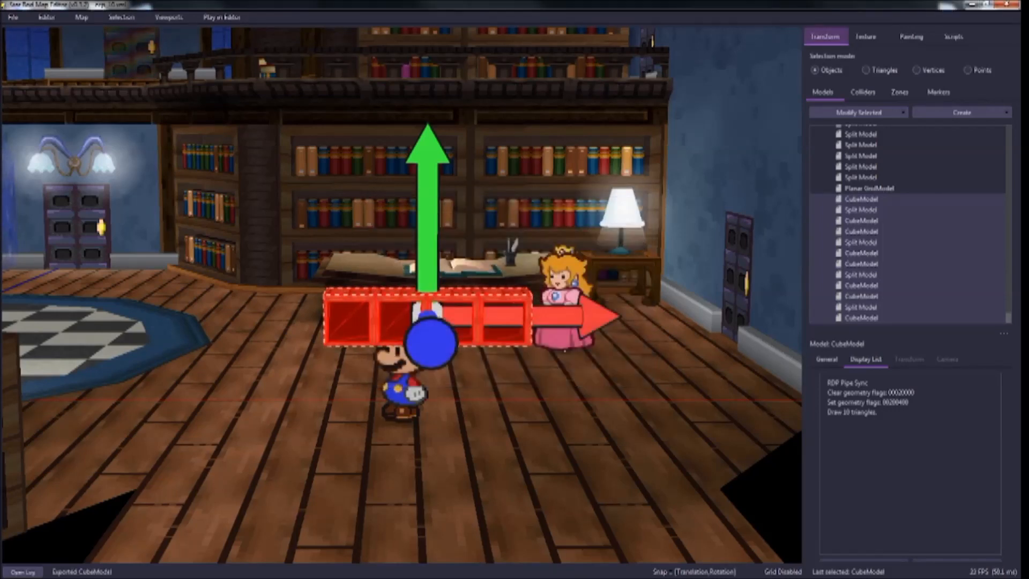
key("s")
key("d")
left_click(734, 241)
key("a")
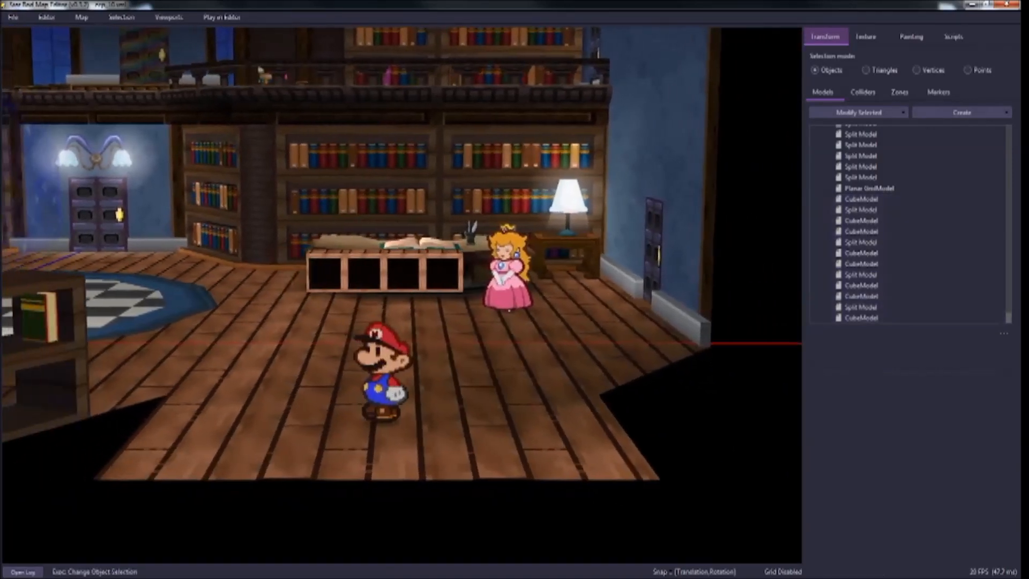
Step: Import cupboard.prefab and place the imported row directly beneath the existing row of boxes
left_click(13, 17)
mouse_move(32, 86)
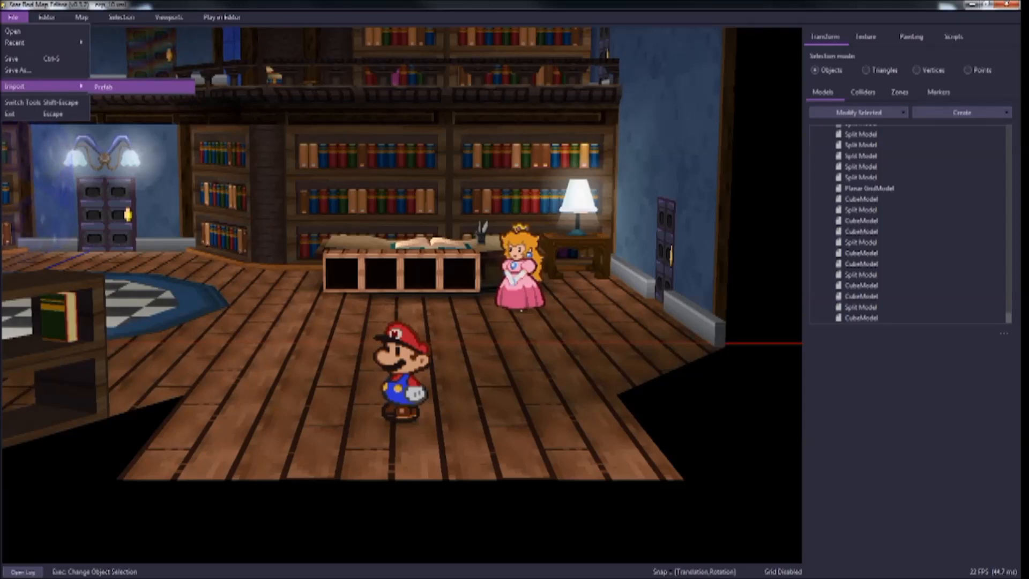
left_click(103, 87)
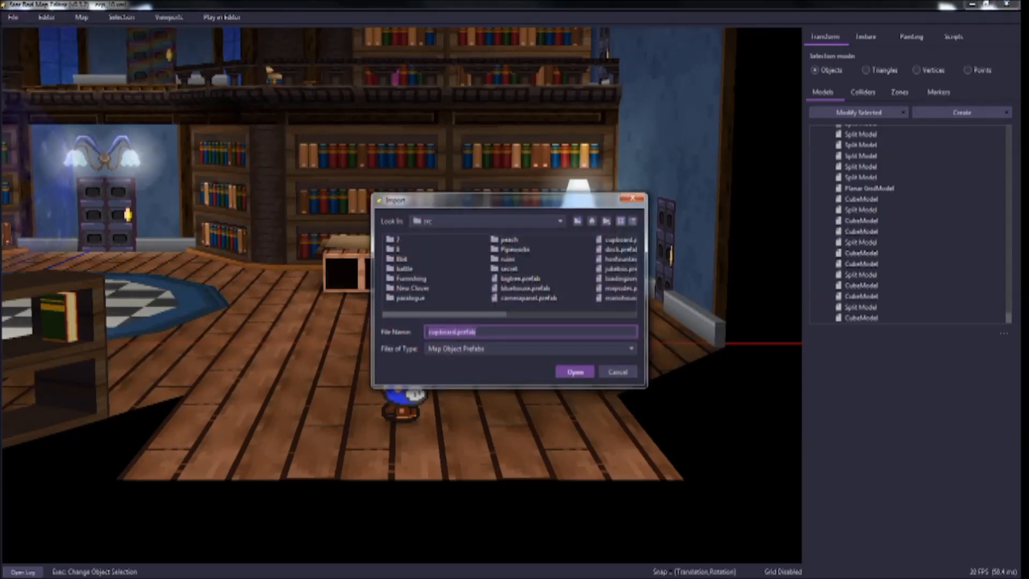
left_click(619, 240)
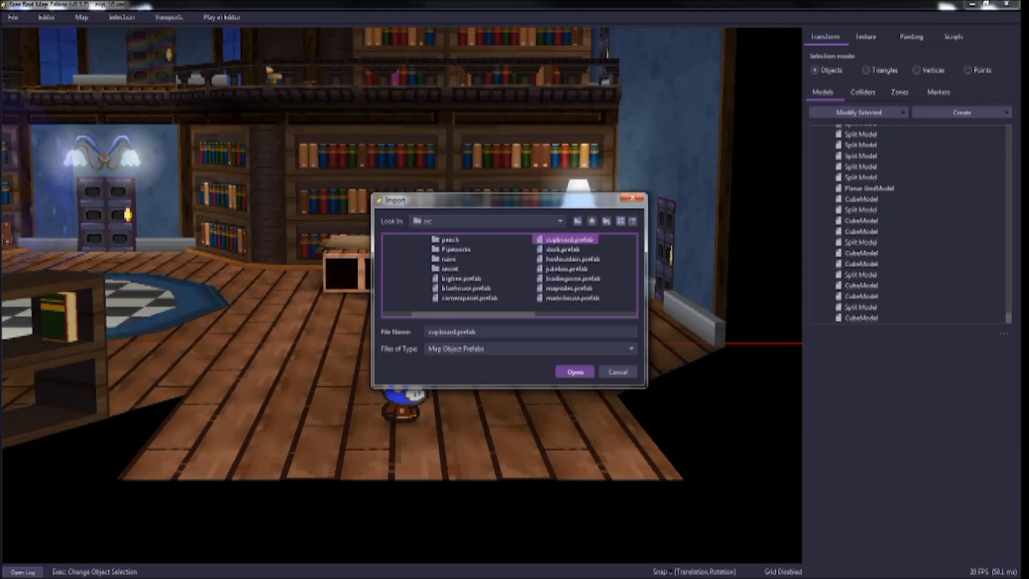
left_click(575, 371)
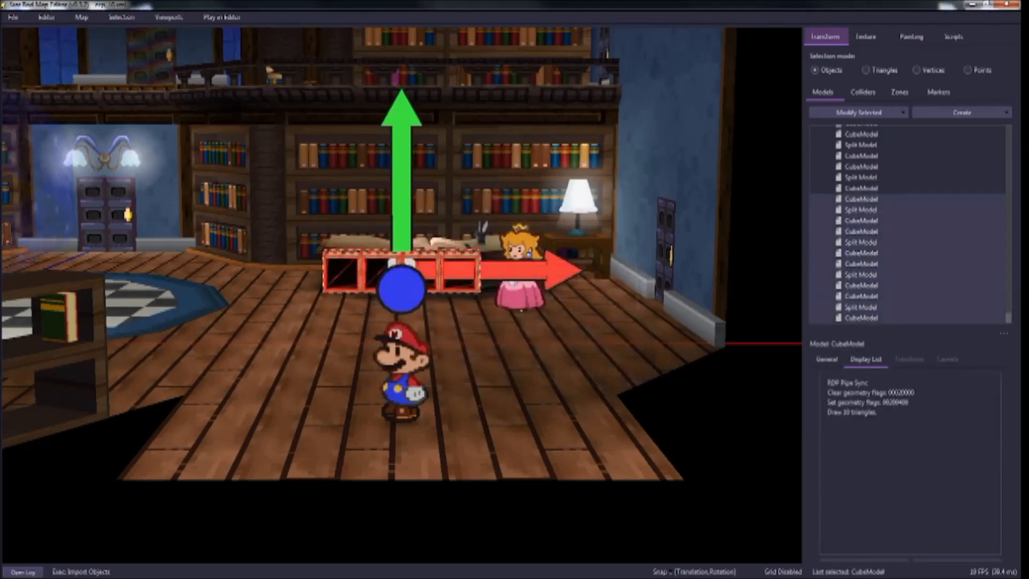
left_click_drag(401, 188, 401, 236)
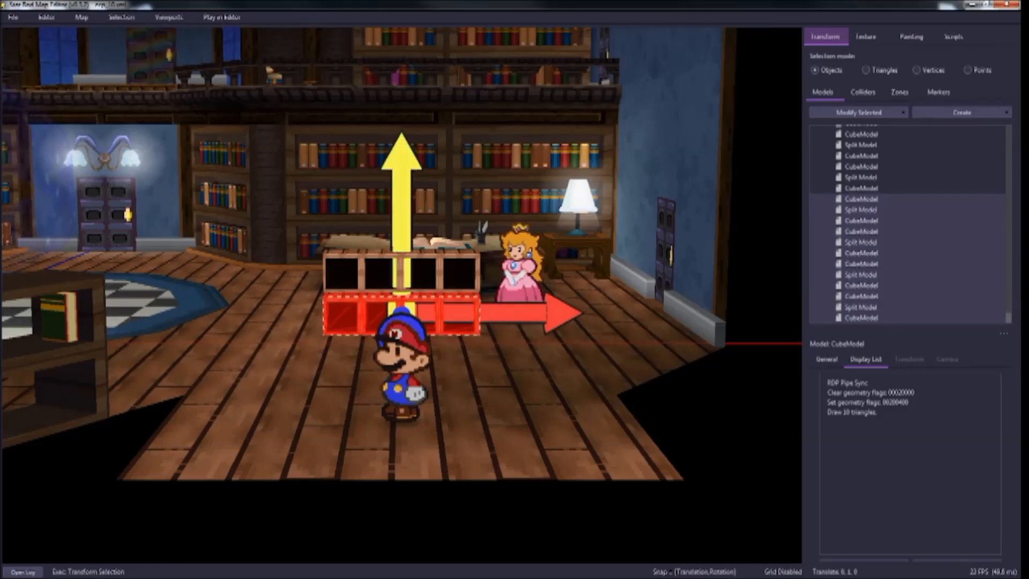
key("Escape")
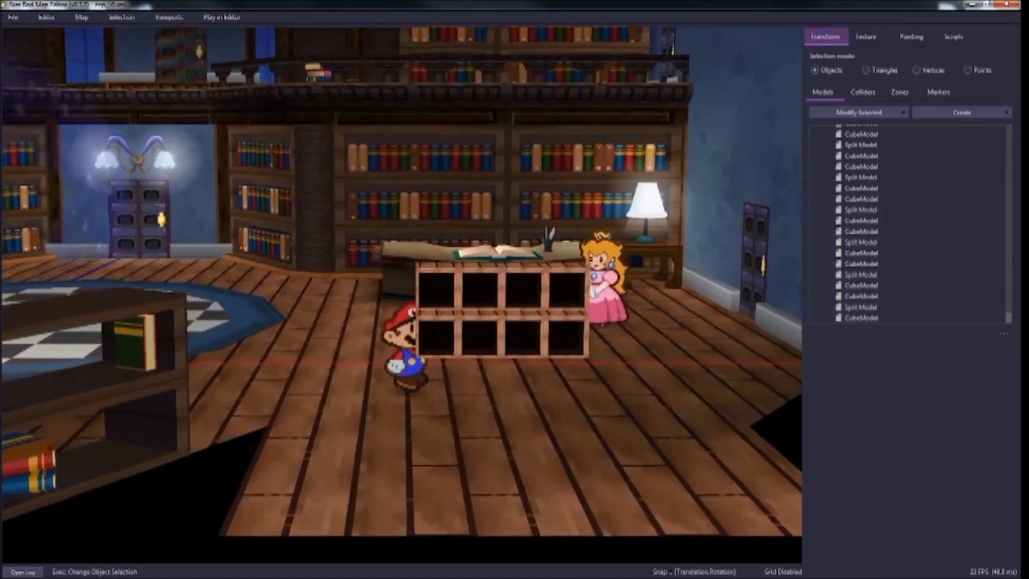
Step: Reselect the lower row, paste a copy of it, and raise the boxes above the other row
key("ctrl+z")
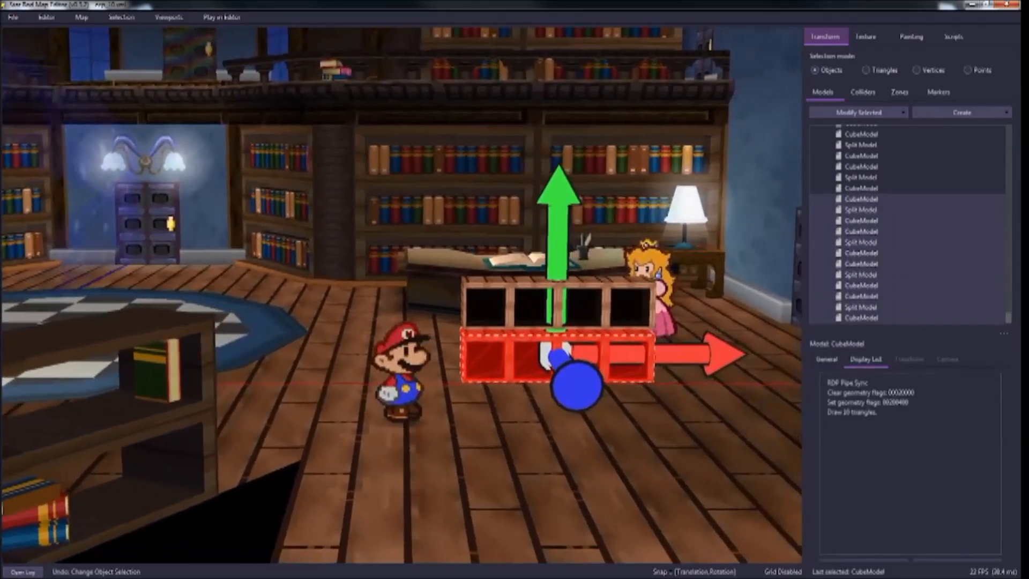
key("ctrl+c")
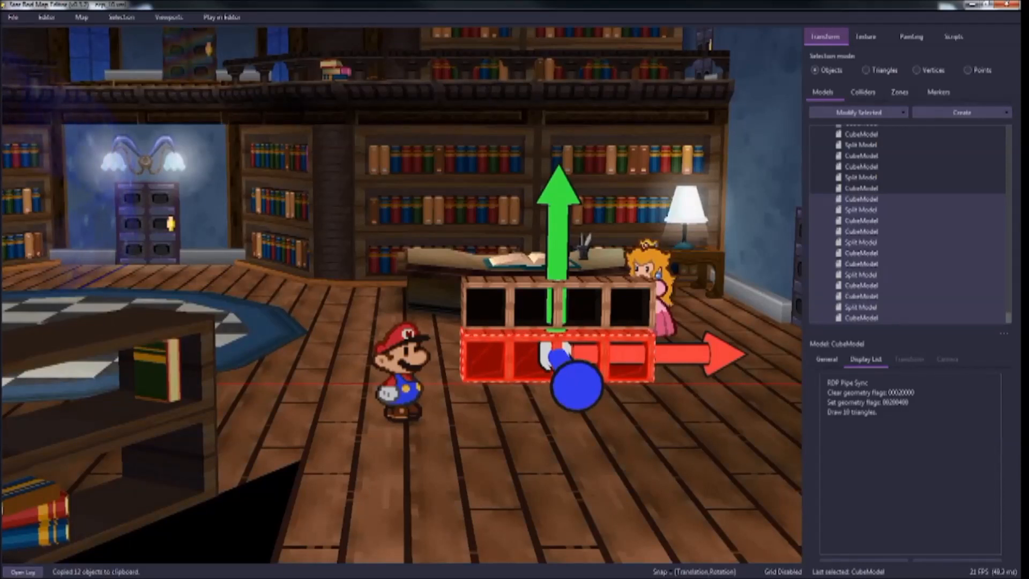
key("ctrl+v")
left_click_drag(557, 252, 558, 37)
key("ctrl+z")
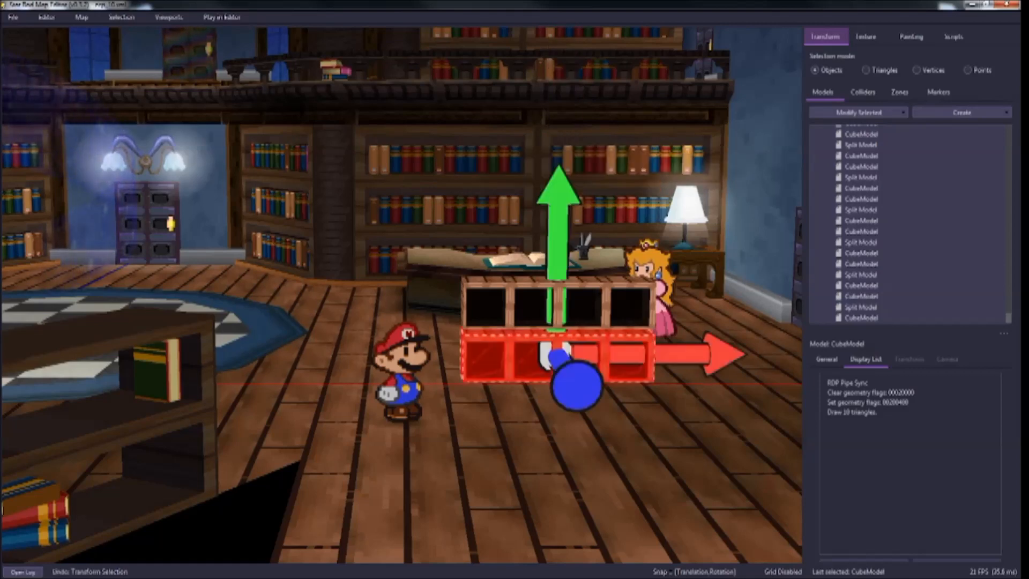
left_click_drag(557, 308, 560, 173)
key("ctrl+c")
key("ctrl+v")
left_click(857, 242)
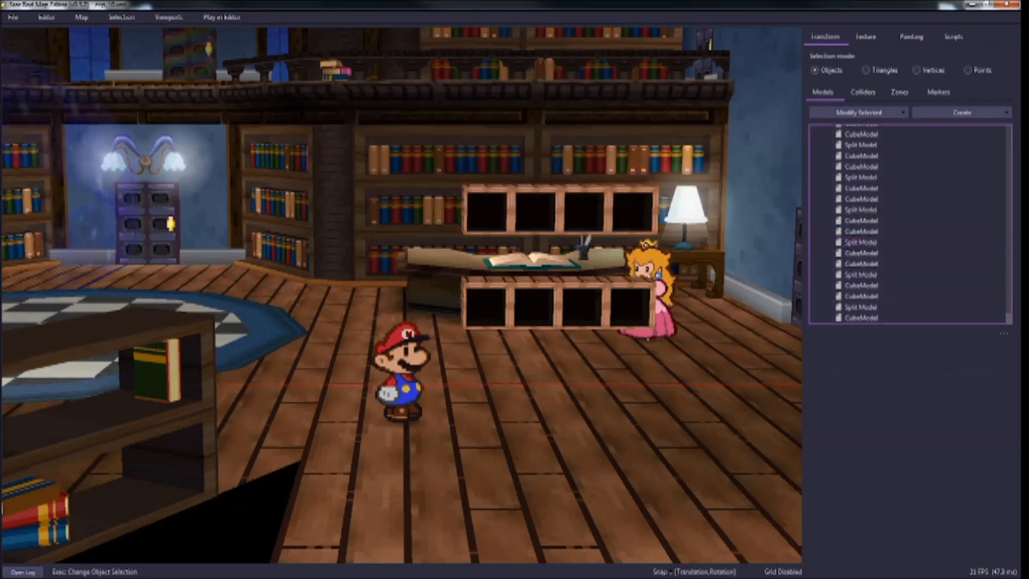
Step: Try to move cube models of the raised row down toward the lower row, and undo the changes
left_click(861, 252)
left_click_drag(583, 75, 583, 133)
key("d")
key("s")
key("w")
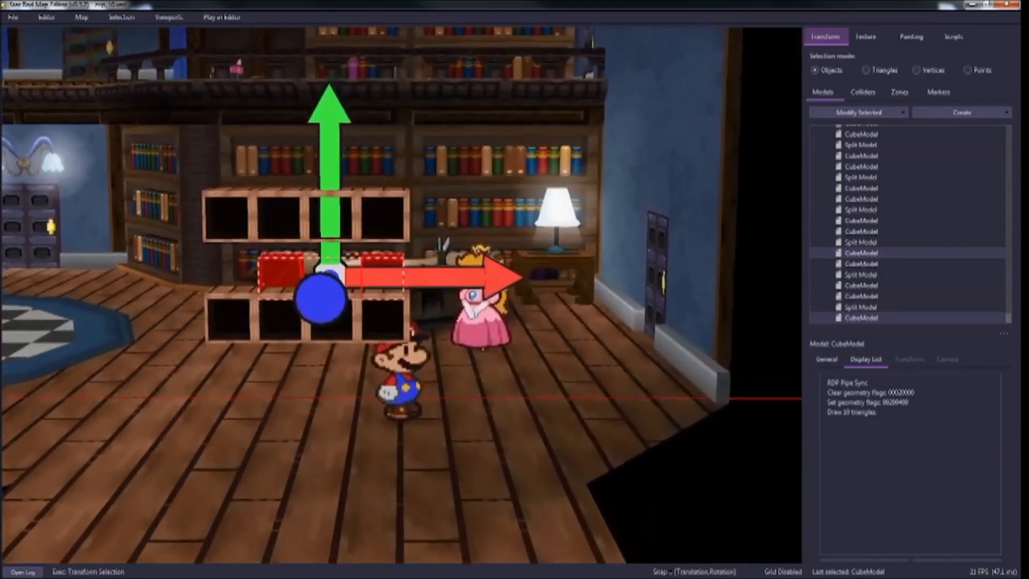
key("ctrl+z")
key("a")
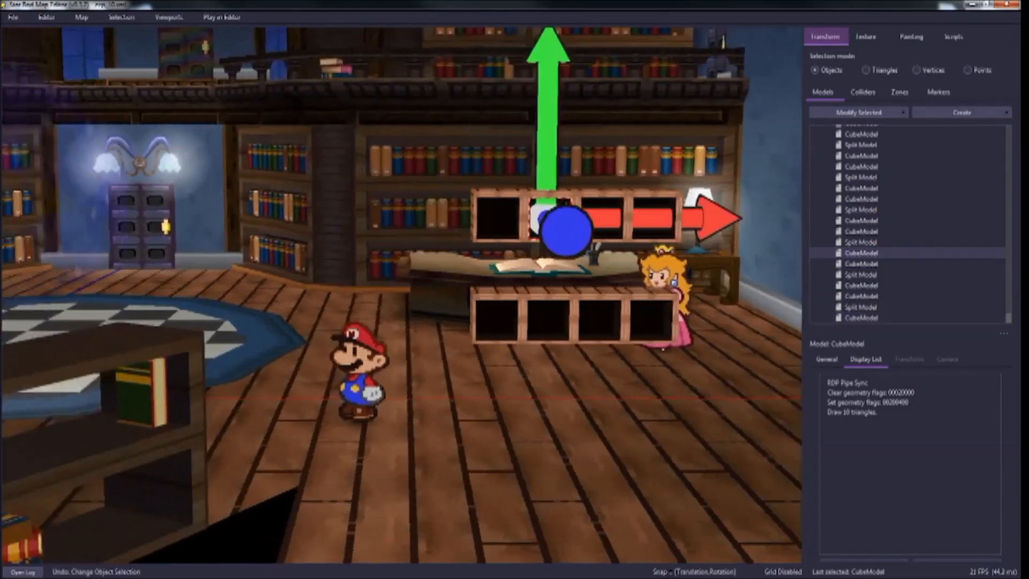
Step: Select the leftmost frame of the upper row and back away to view both rows within the whole room
key("d")
key("w")
left_click(464, 258)
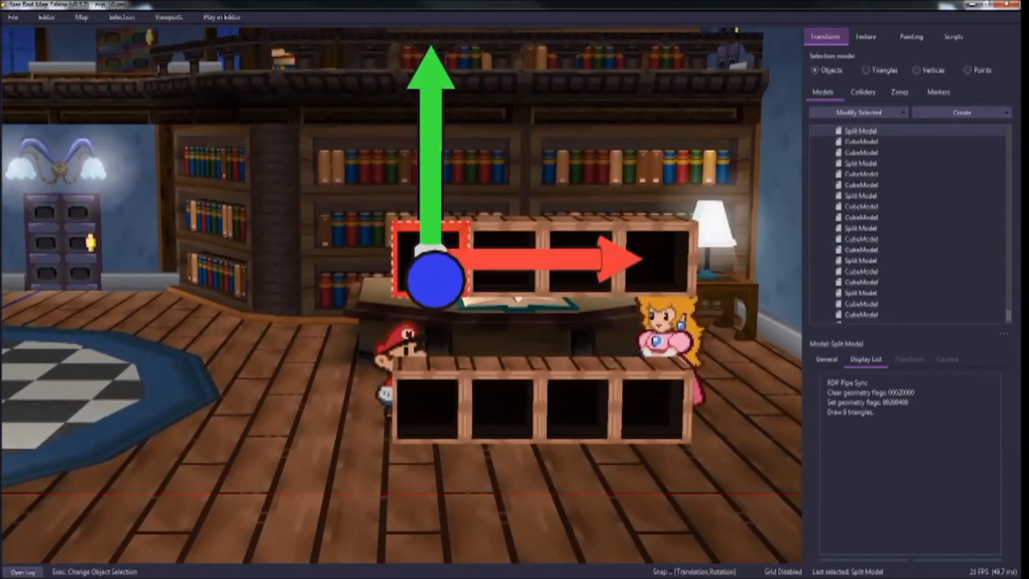
key("a")
key("s")
key("d")
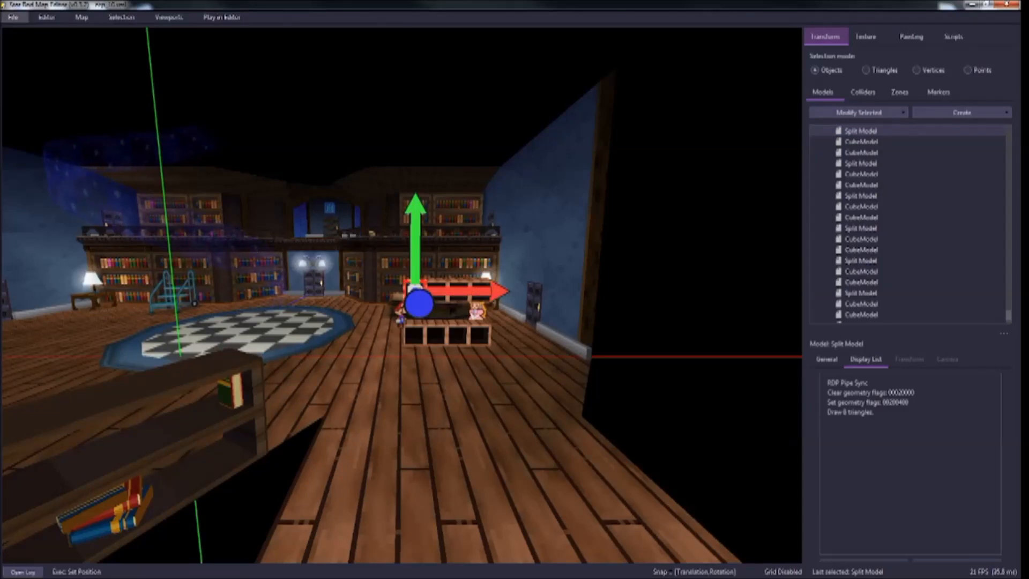
Step: Open the map arn_03.xml without saving the changes to the library map
left_click(12, 17)
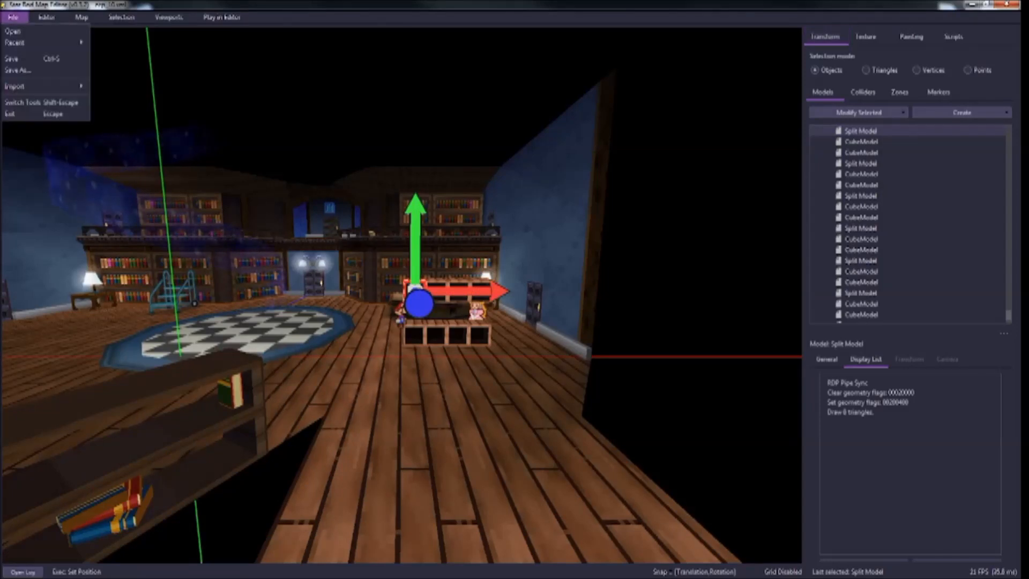
left_click(16, 31)
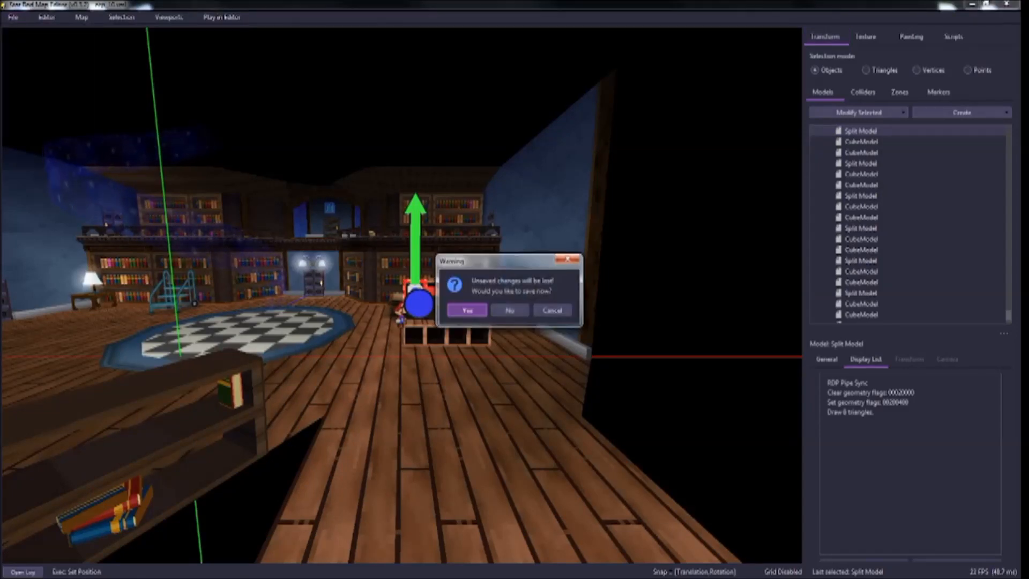
left_click(509, 311)
left_click(467, 288)
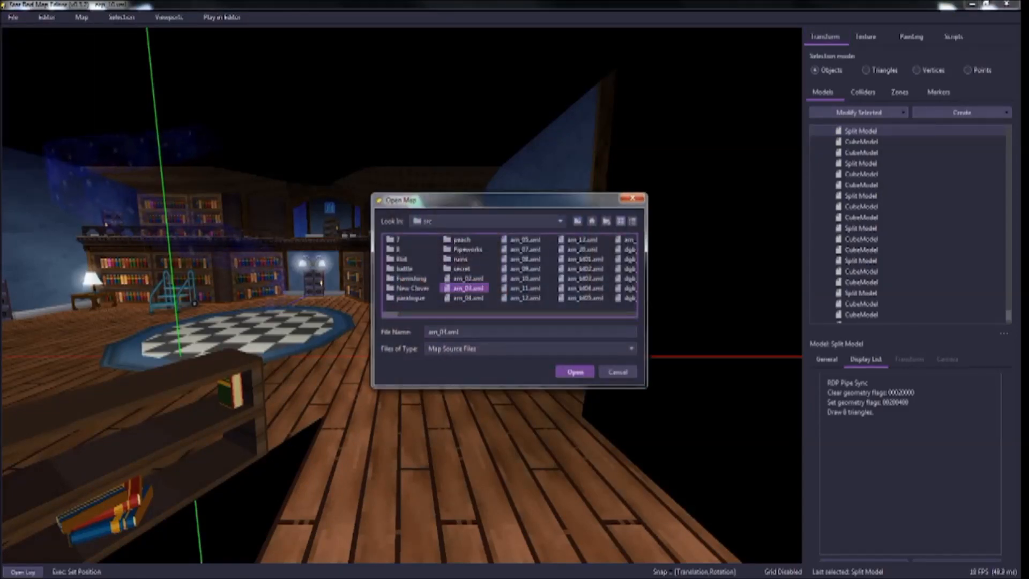
left_click(467, 298)
double_click(467, 288)
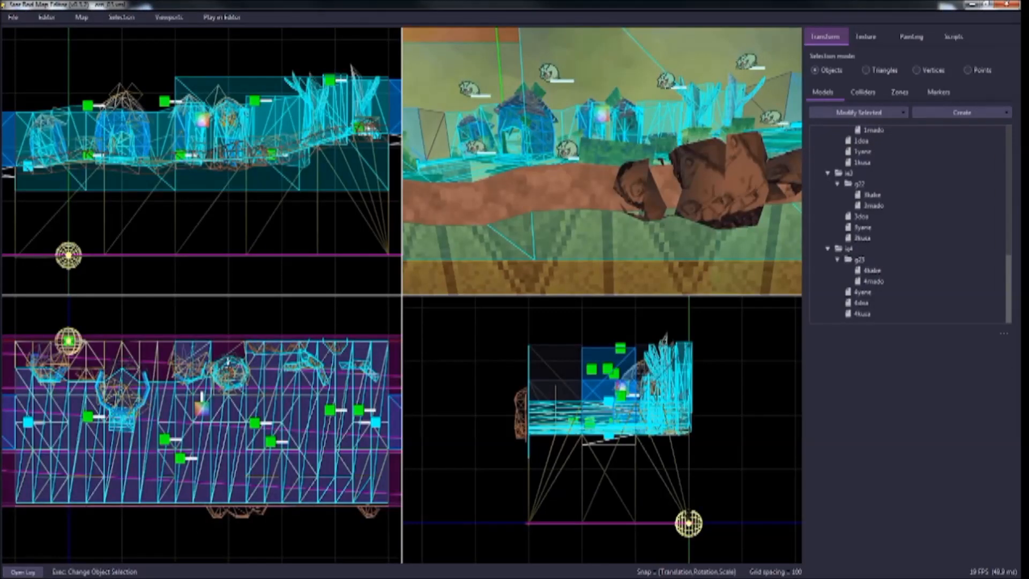
Step: Hide the colliders, paste the copied row of four boxes, and place it above the two central houses
key("F2")
key("s")
mouse_move(601, 161)
right_mouse_down()
mouse_move(602, 193)
mouse_move(602, 118)
mouse_move(602, 177)
right_mouse_up()
key("w")
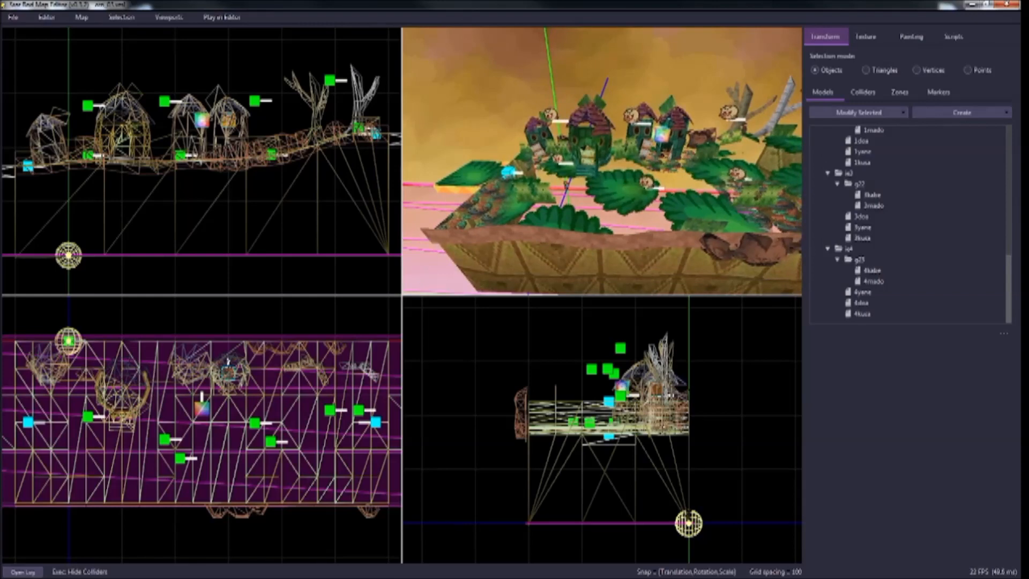
key("ctrl+v")
left_click_drag(652, 148, 666, 67)
key("w")
right_click_drag(616, 161, 630, 96)
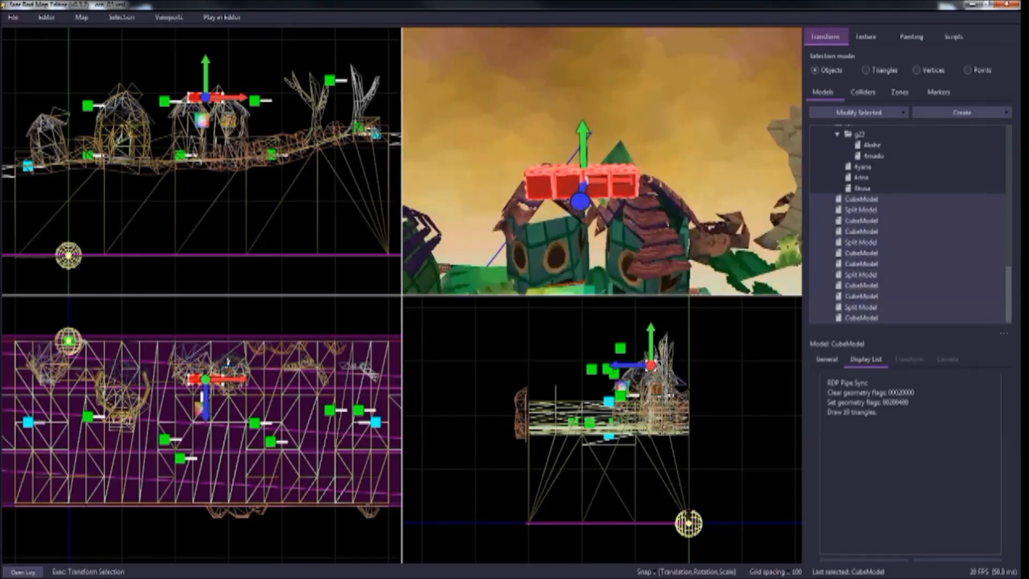
mouse_move(205, 75)
left_mouse_down()
mouse_move(205, 12)
mouse_move(205, 66)
left_mouse_up()
Step: Deselect the pasted row and examine its textures above the houses from several distances
key("w")
right_click_drag(602, 160, 640, 133)
key("s")
left_click(643, 118)
key("w")
key("d")
key("s")
key("s")
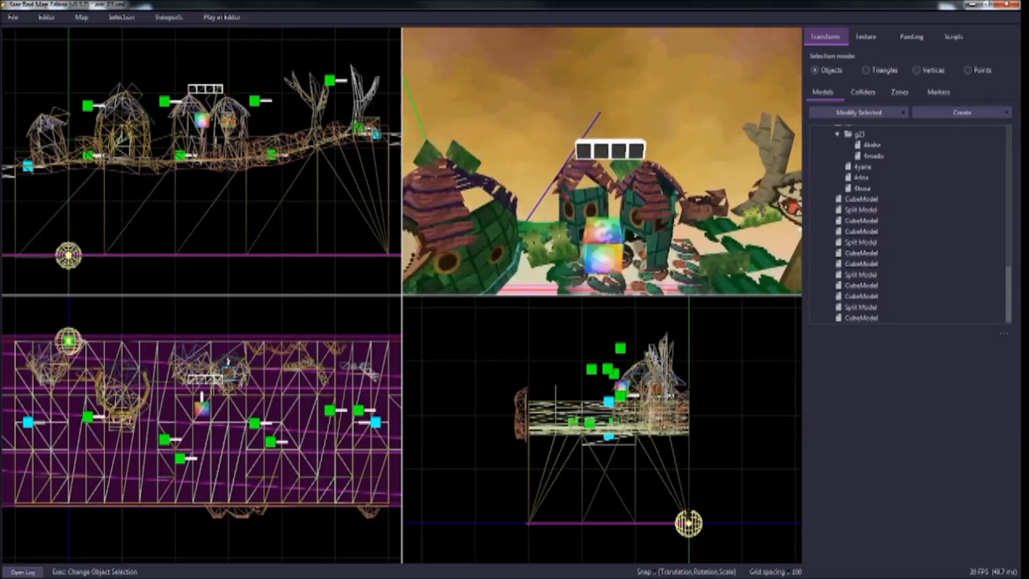
key("w")
Step: Reopen the library map from the recent files, discarding the changes to the current map
left_click(13, 17)
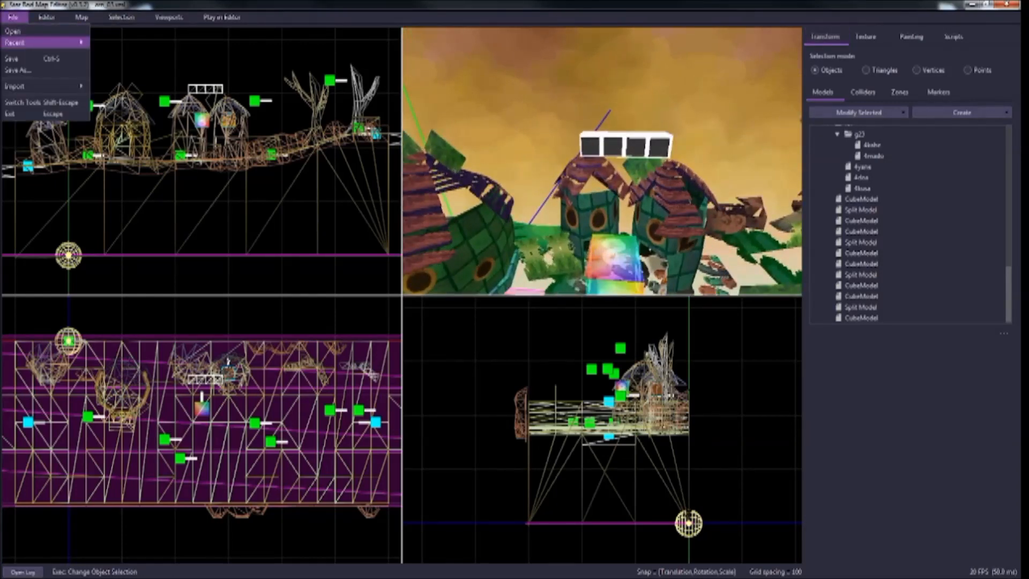
mouse_move(33, 42)
left_click(161, 42)
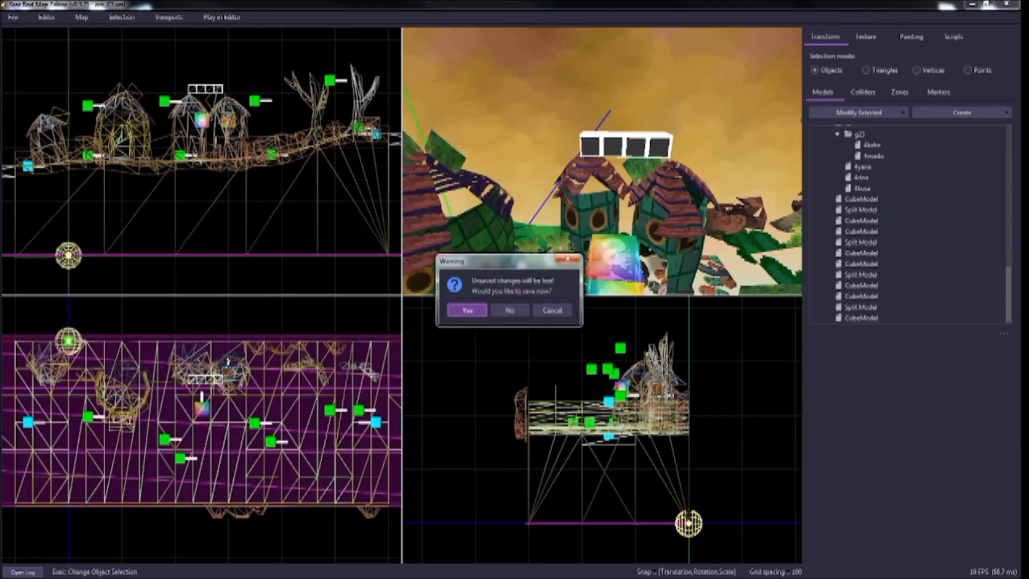
left_click(509, 310)
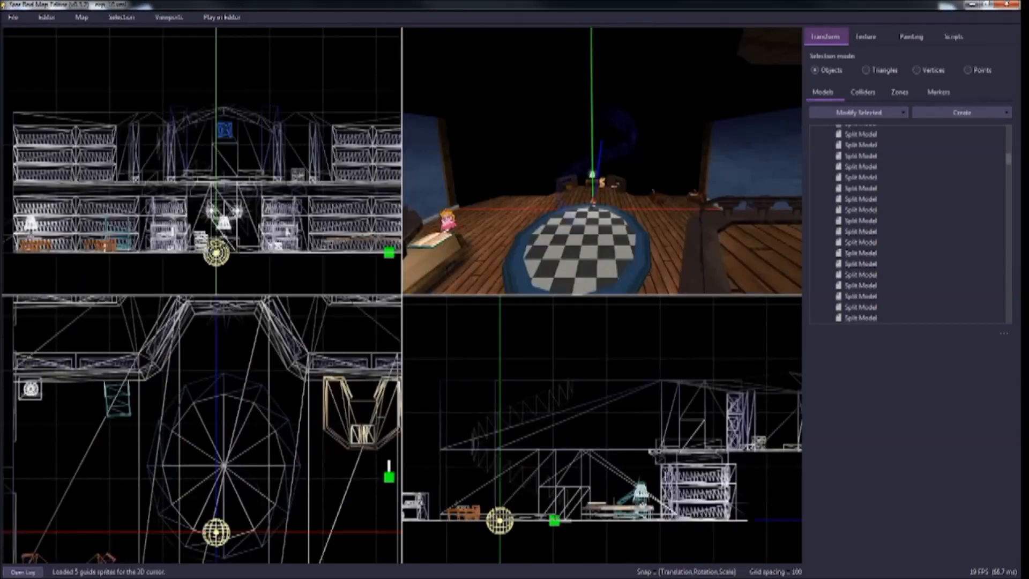
Step: Enlarge the perspective view to fill the workspace, disable the grid, and bring the library room into view
key("w")
key("w")
right_click_drag(602, 160, 723, 160)
key("space")
key("w")
right_click_drag(401, 295, 455, 295)
key("g")
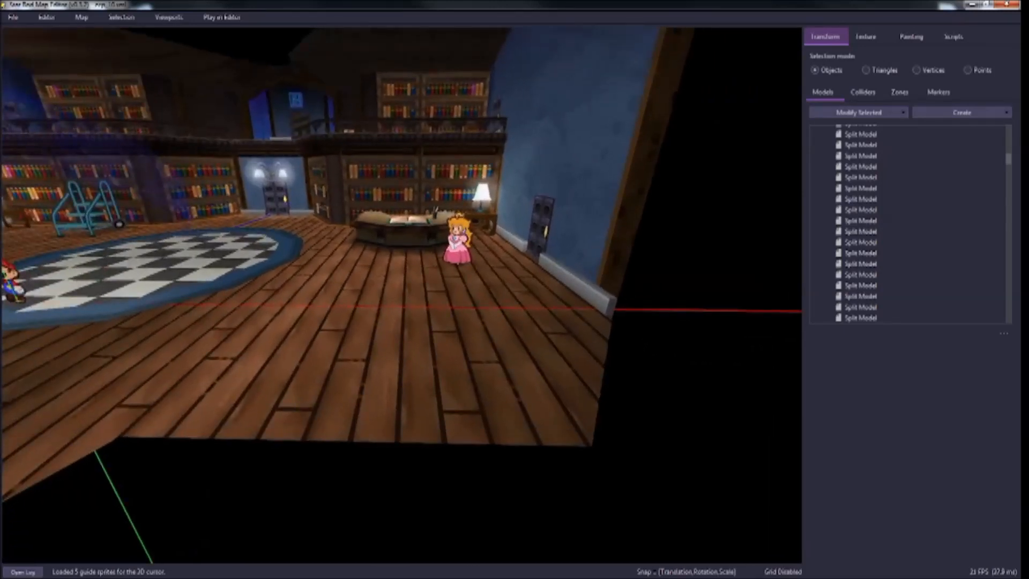
key("s")
key("s")
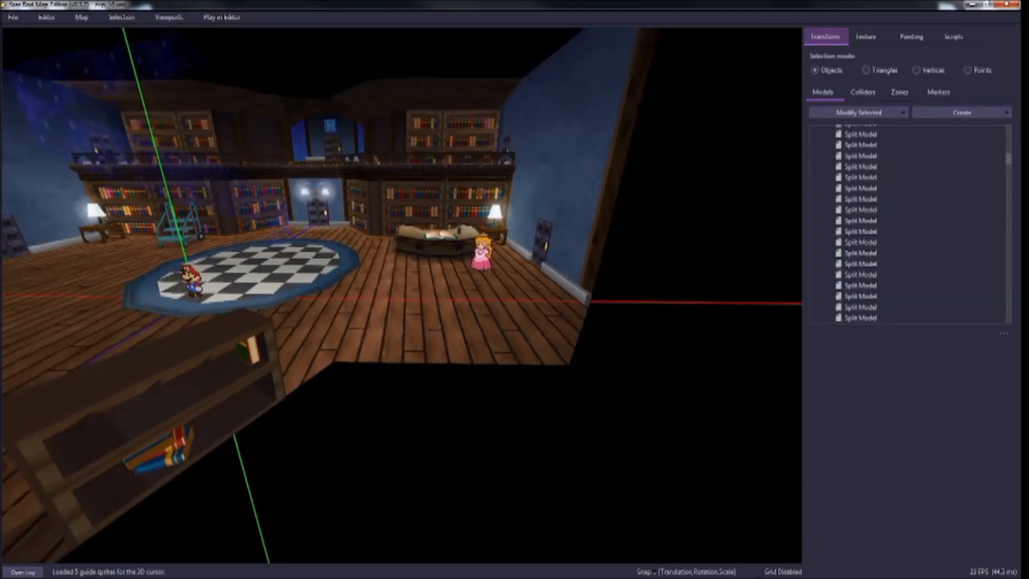
left_click(13, 17)
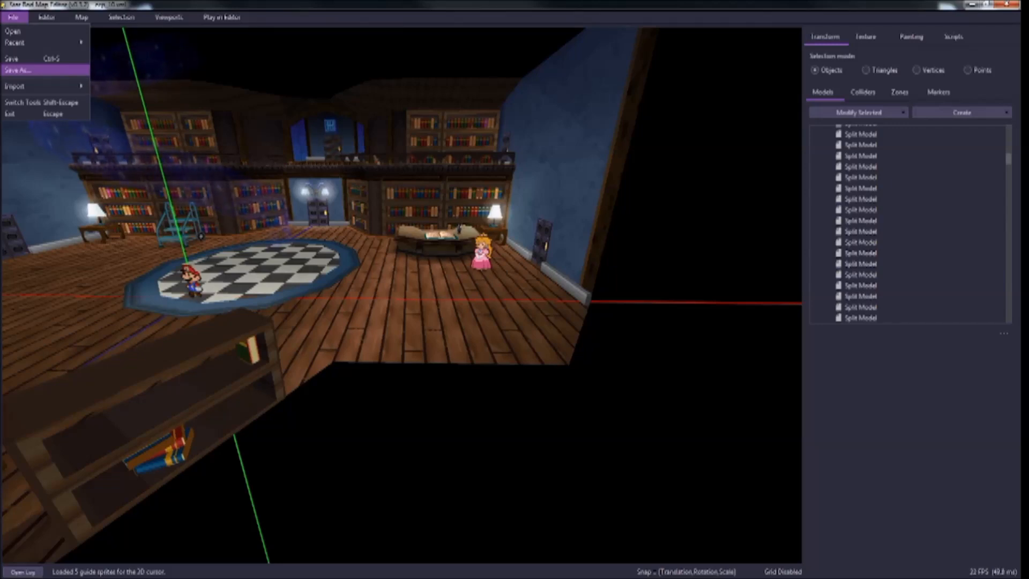
left_click(21, 32)
key("s")
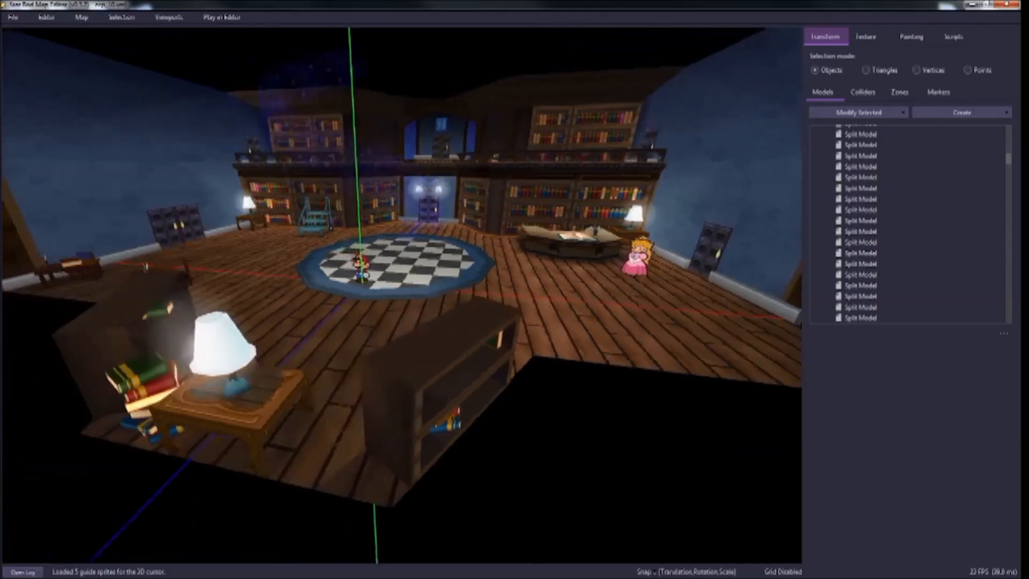
key("w")
key("w")
key("d")
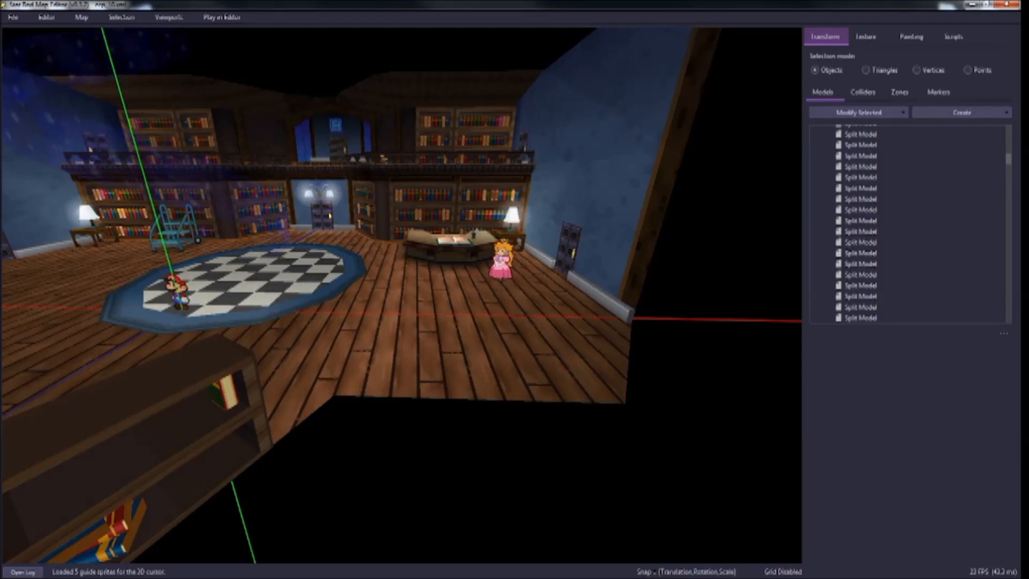
key("s")
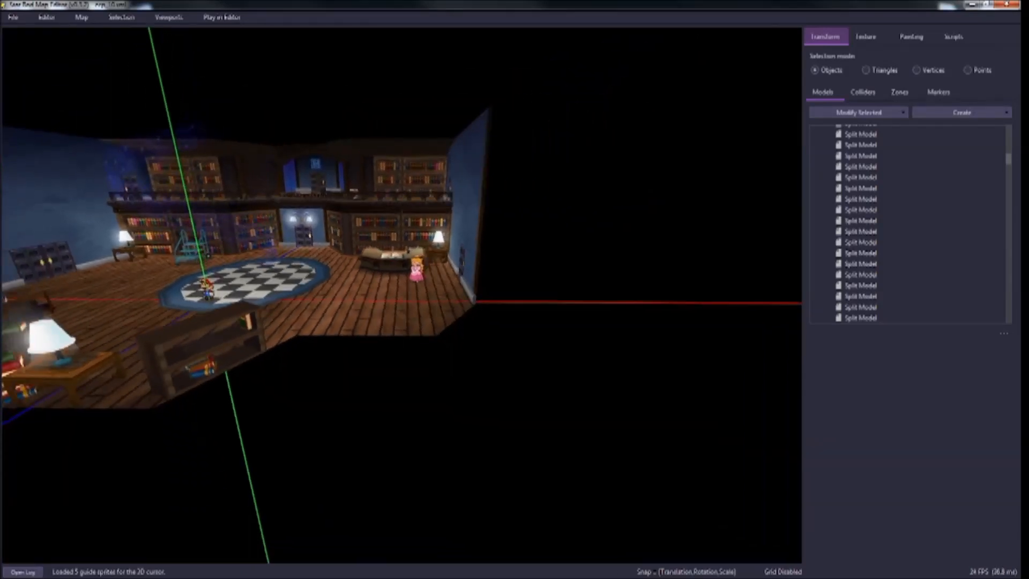
key("a")
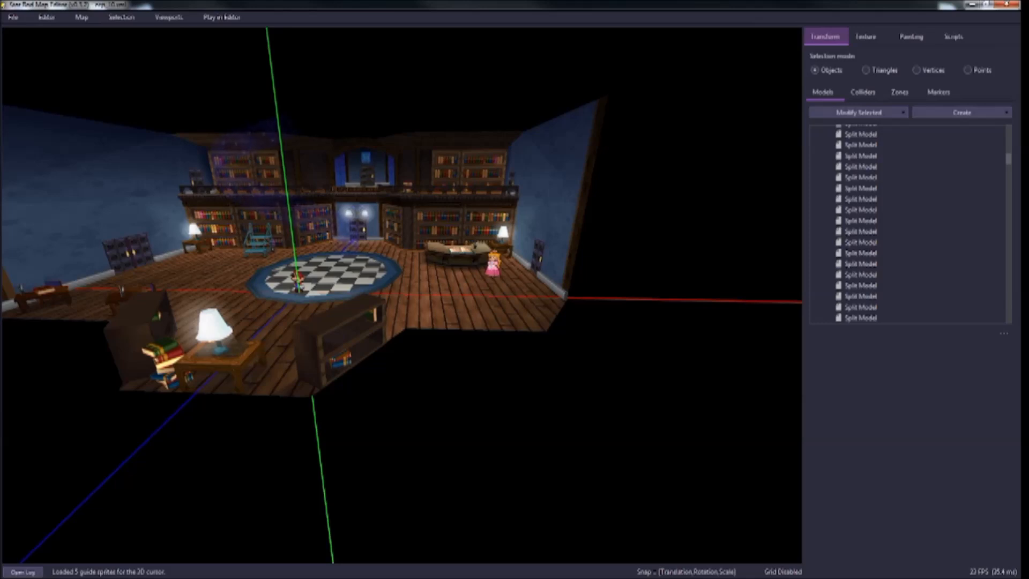
Step: Examine the library room from several distances, including the checkered floor, the reading desk, Peach and the bookshelves
key("w")
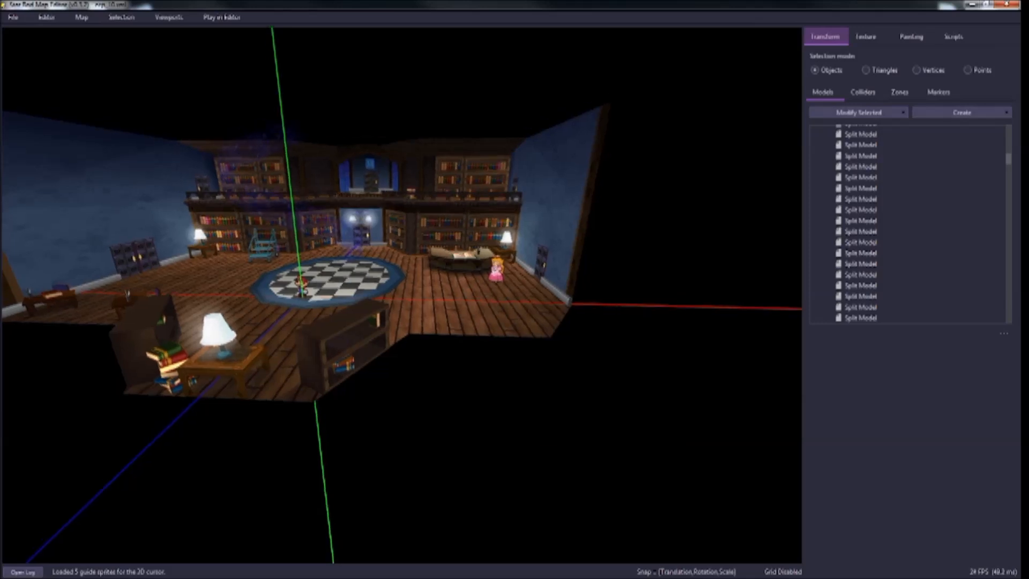
key("s")
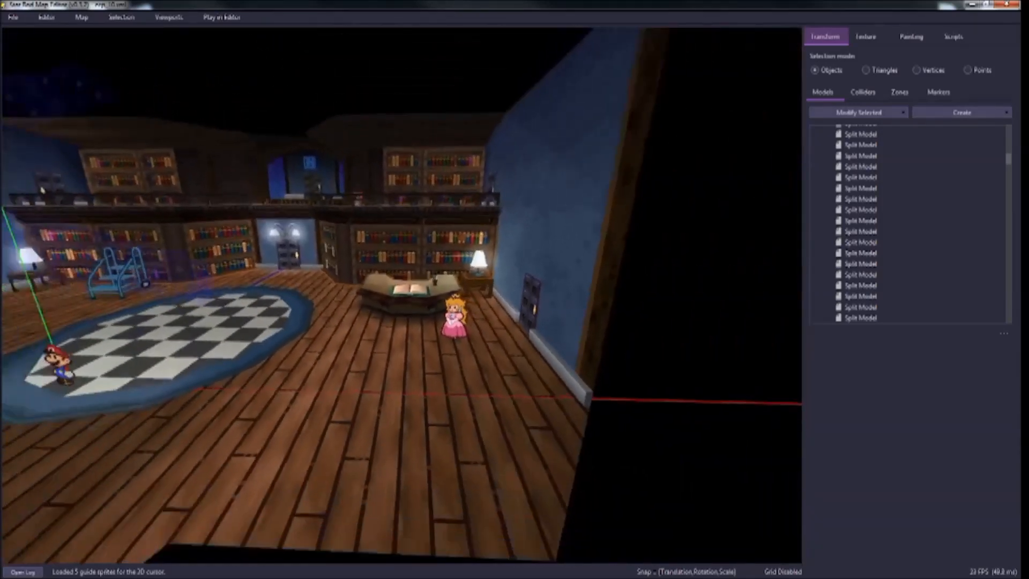
key("a")
key("w")
key("d")
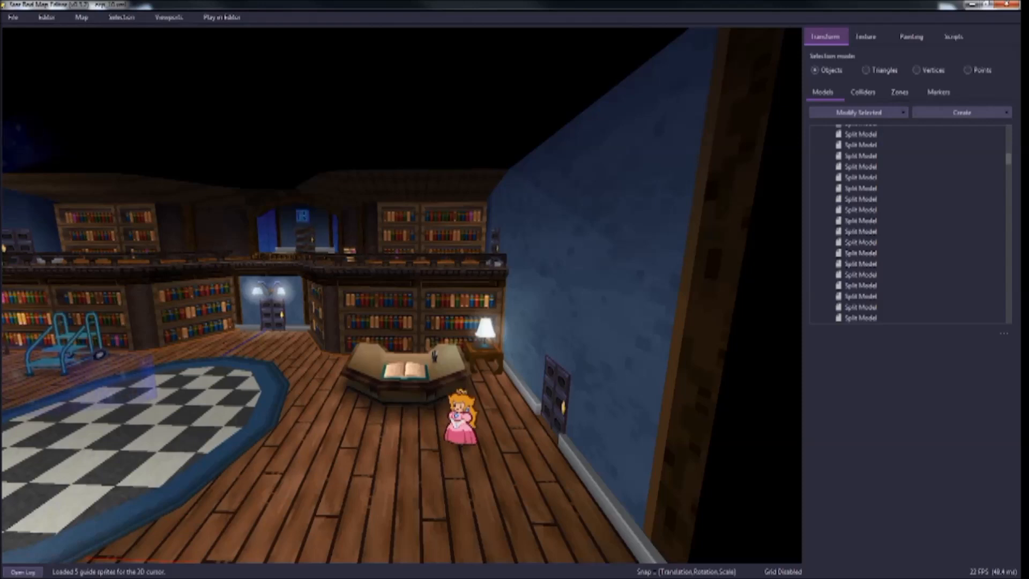
key("s")
key("a")
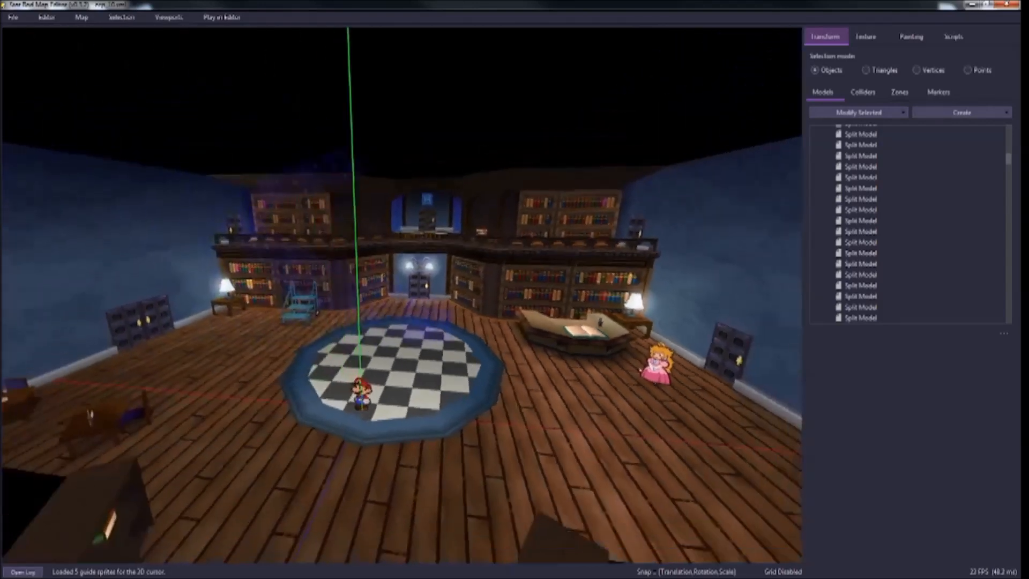
key("w")
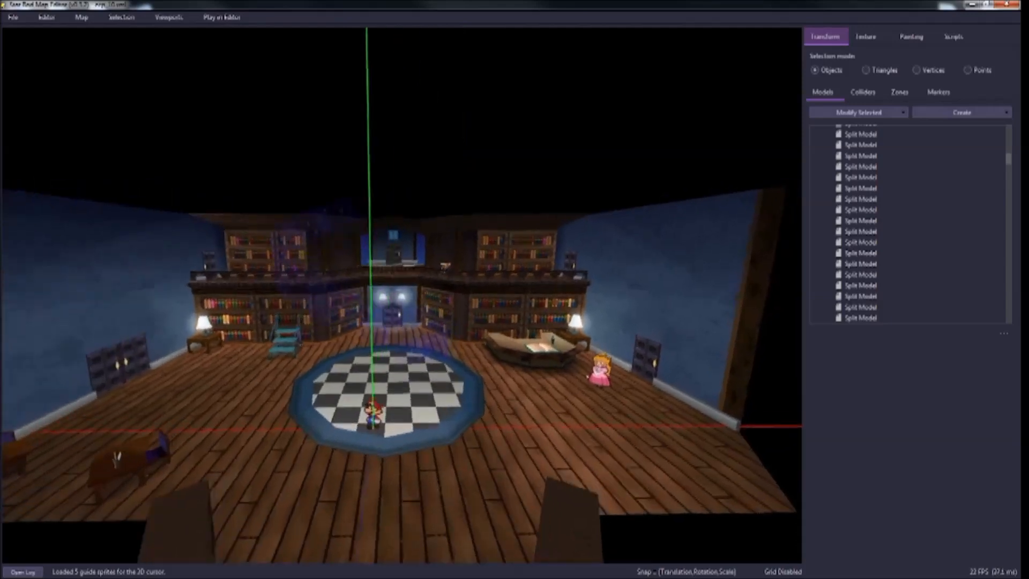
key("d")
key("s")
key("s")
key("a")
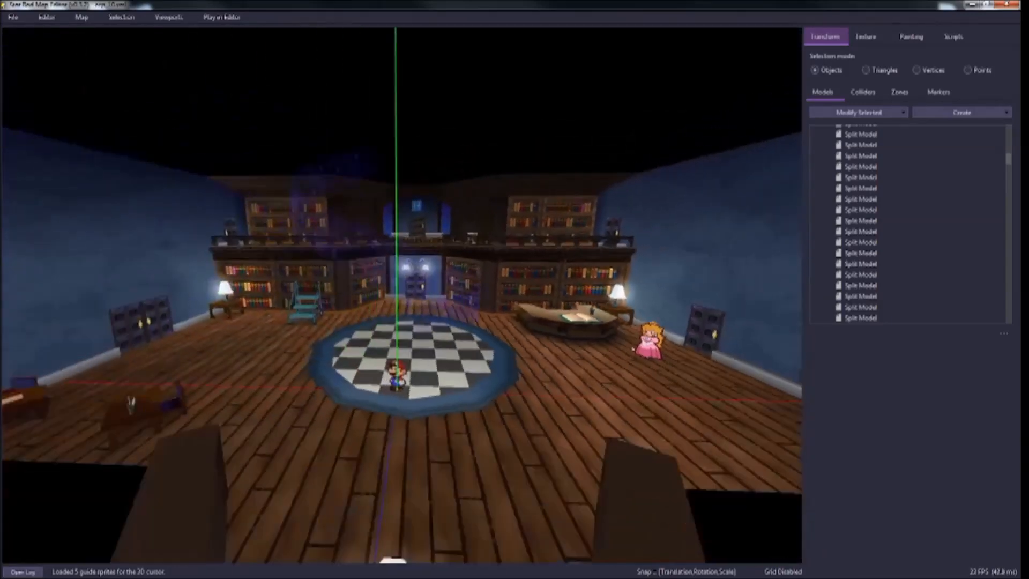
key("w")
key("d")
key("d")
key("w")
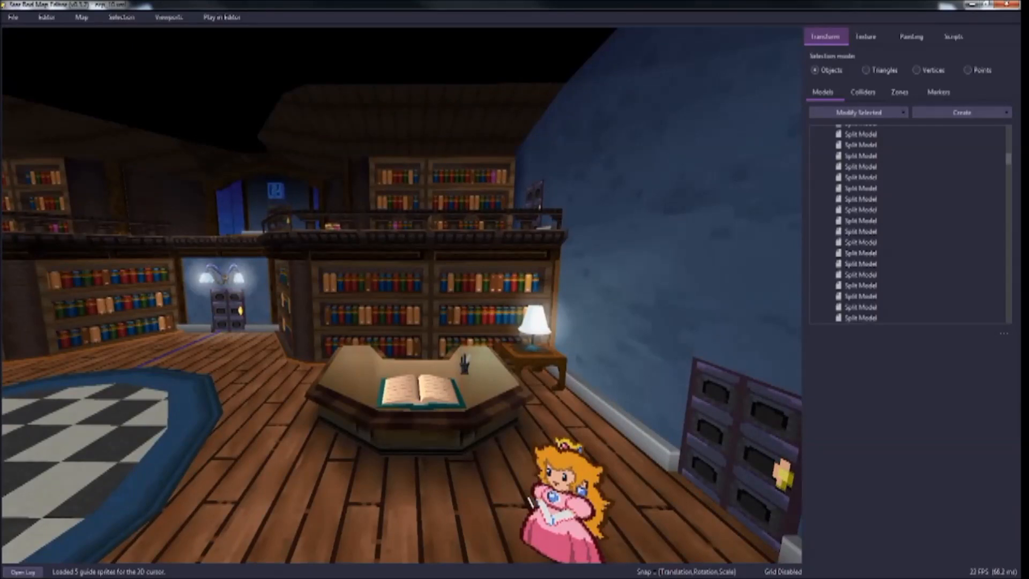
key("a")
key("s")
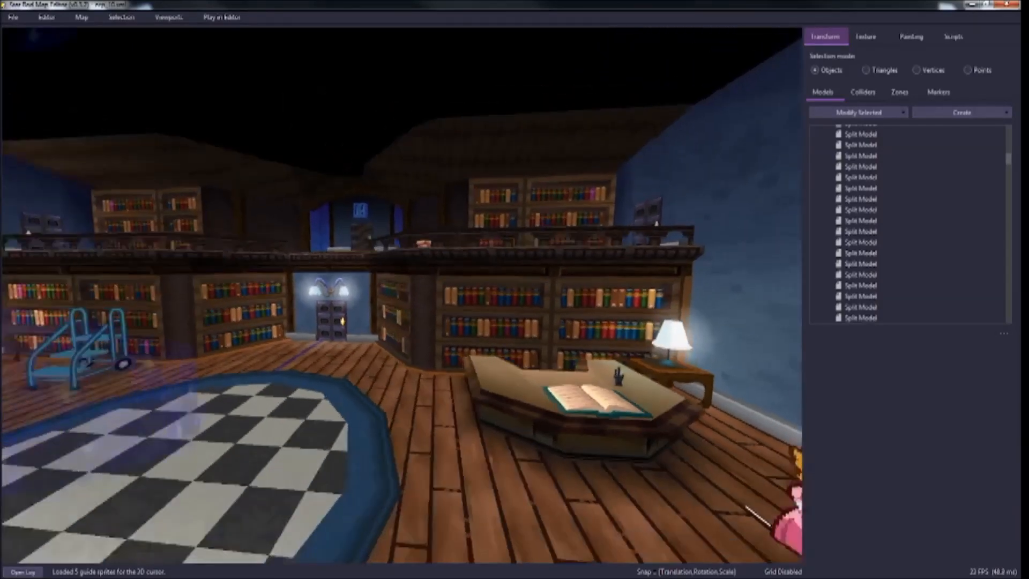
key("s")
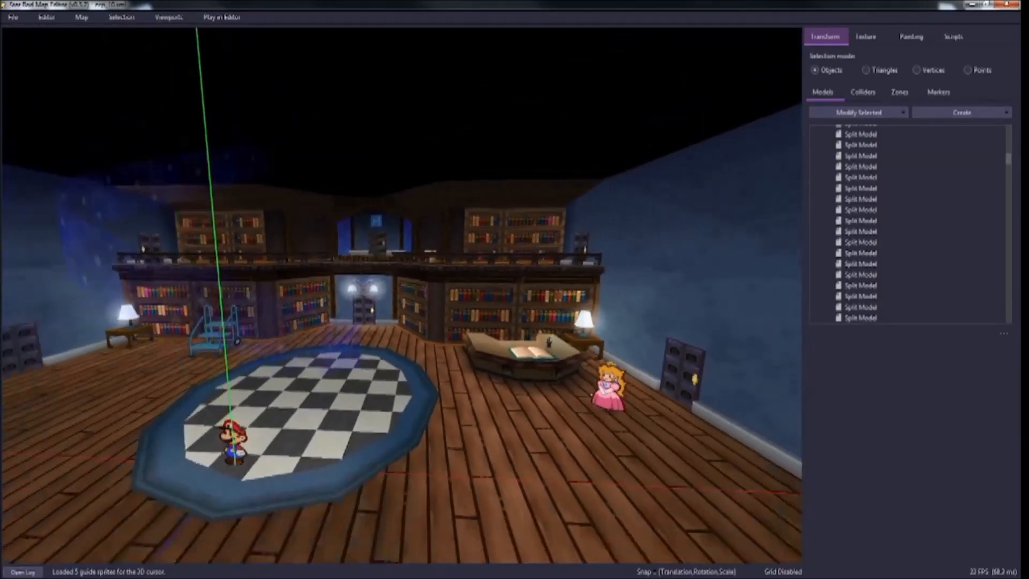
key("w")
Step: Overlay wireframe edges on the models and examine the library's geometry from both sides of the room
key("e")
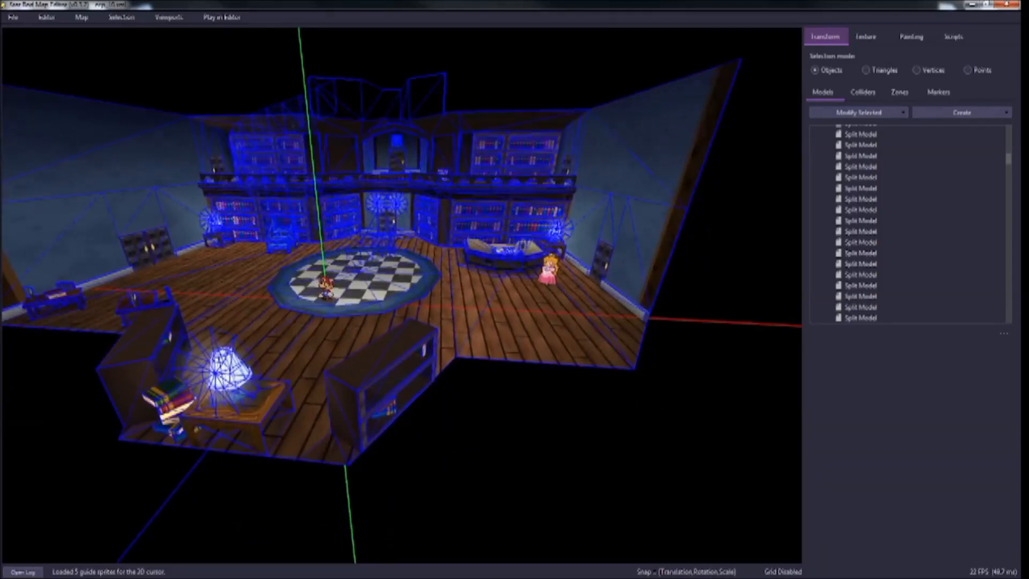
key("w")
key("s")
key("a")
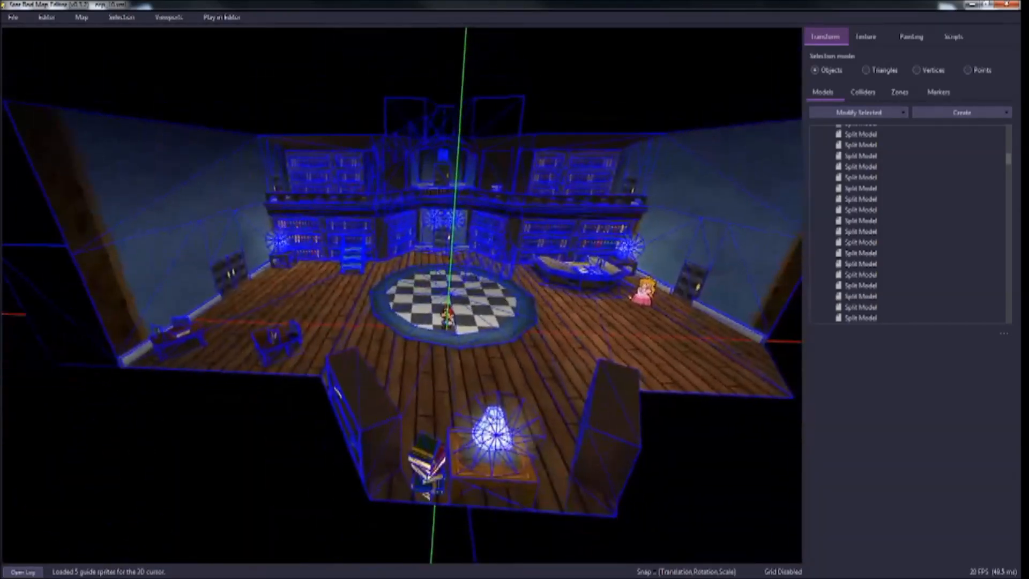
key("d")
key("w")
key("s")
key("d")
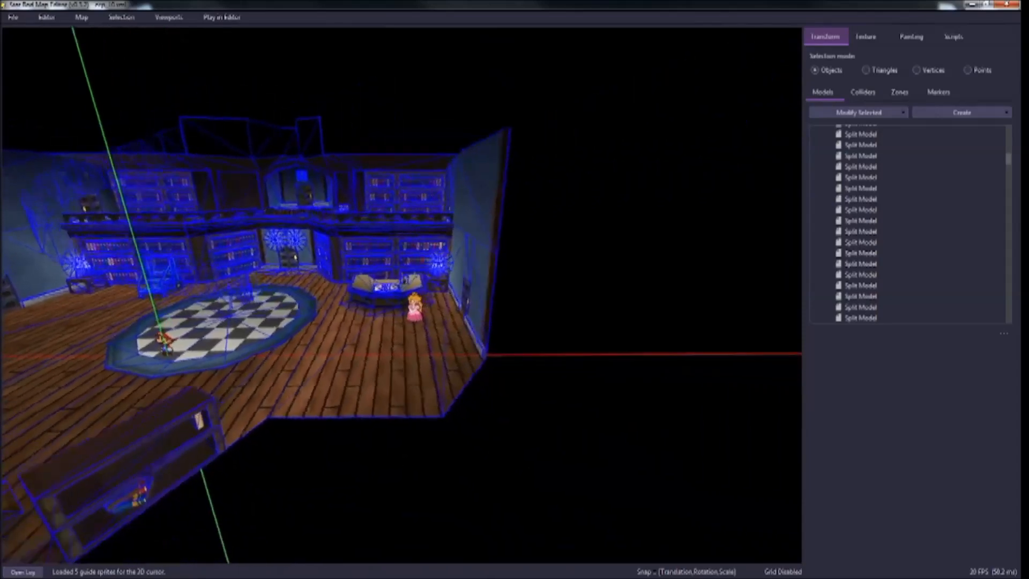
key("a")
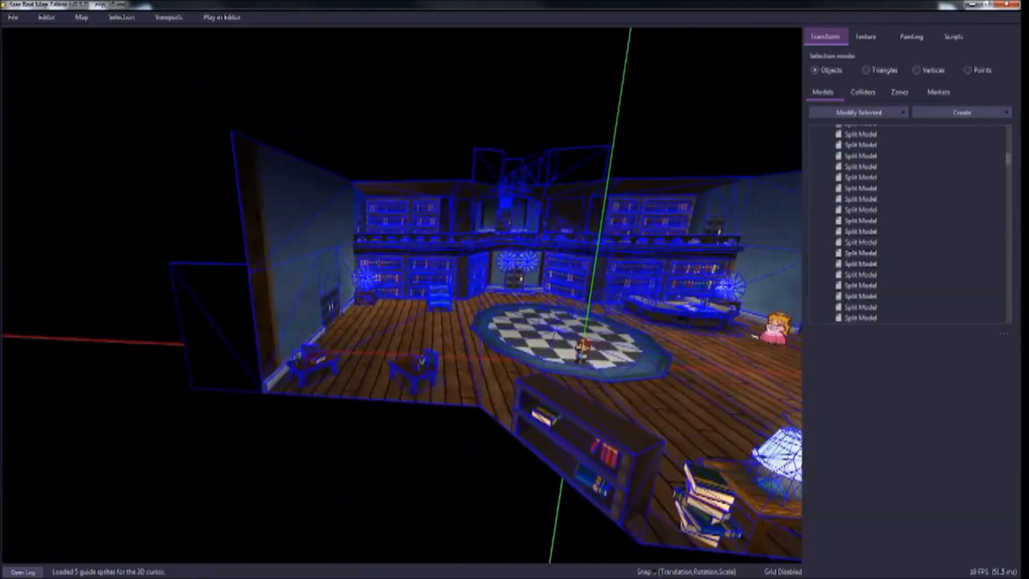
key("a")
key("w")
key("d")
key("s")
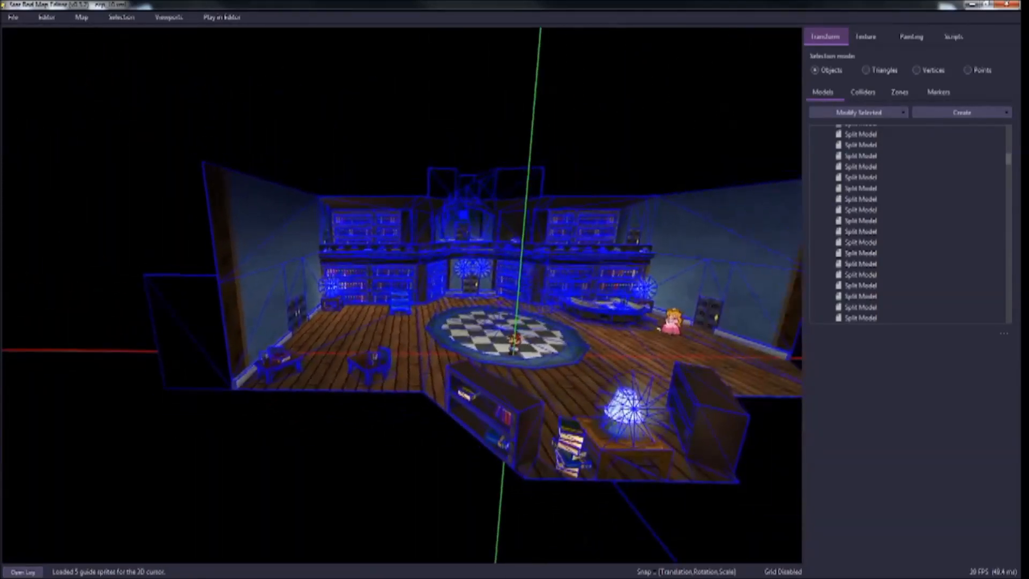
Step: Compare the area outside the library's left wall with the wireframe overlay on and off
key("w")
key("a")
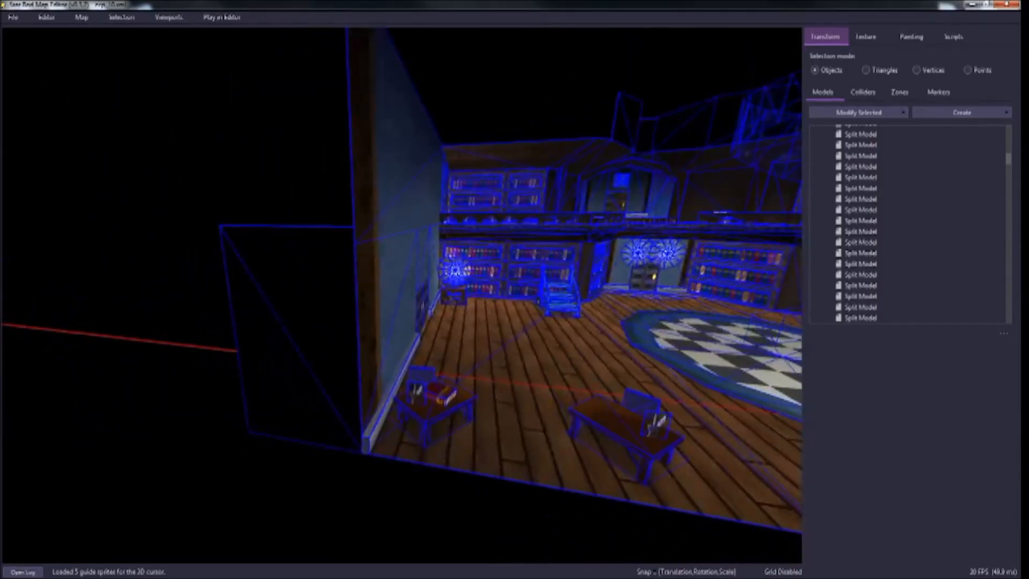
key("a")
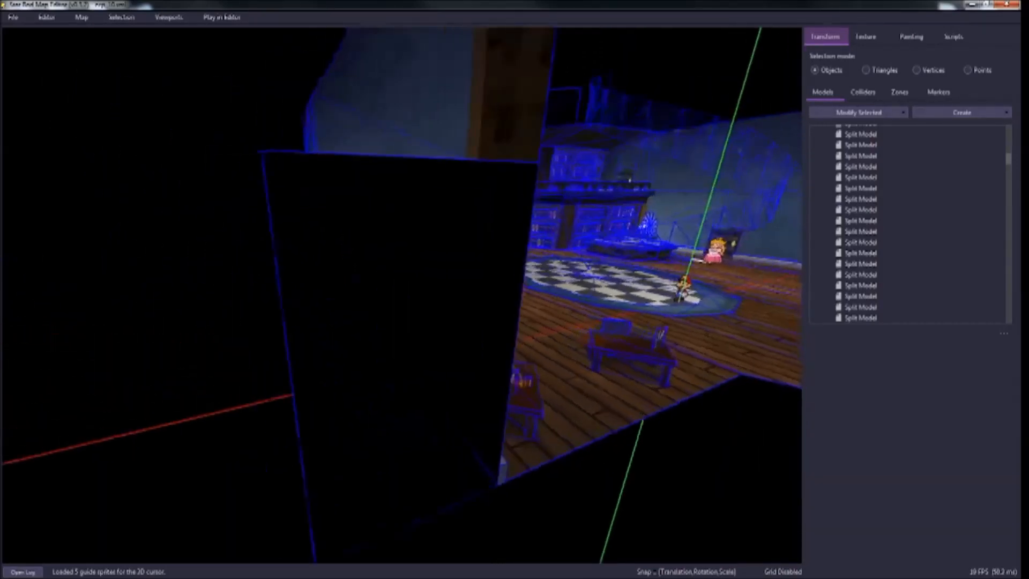
key("d")
key("e")
key("d")
key("s")
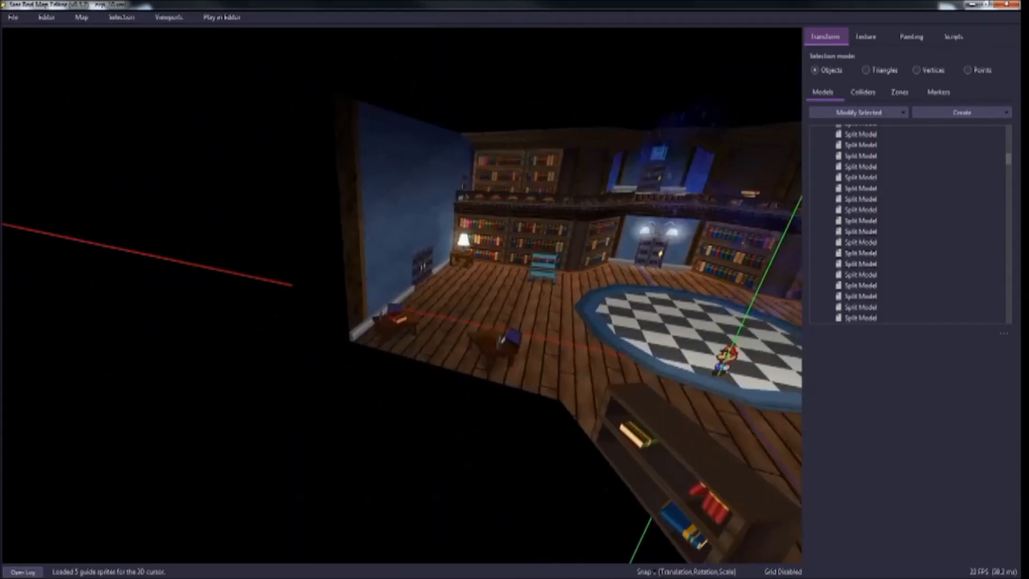
key("w")
key("a")
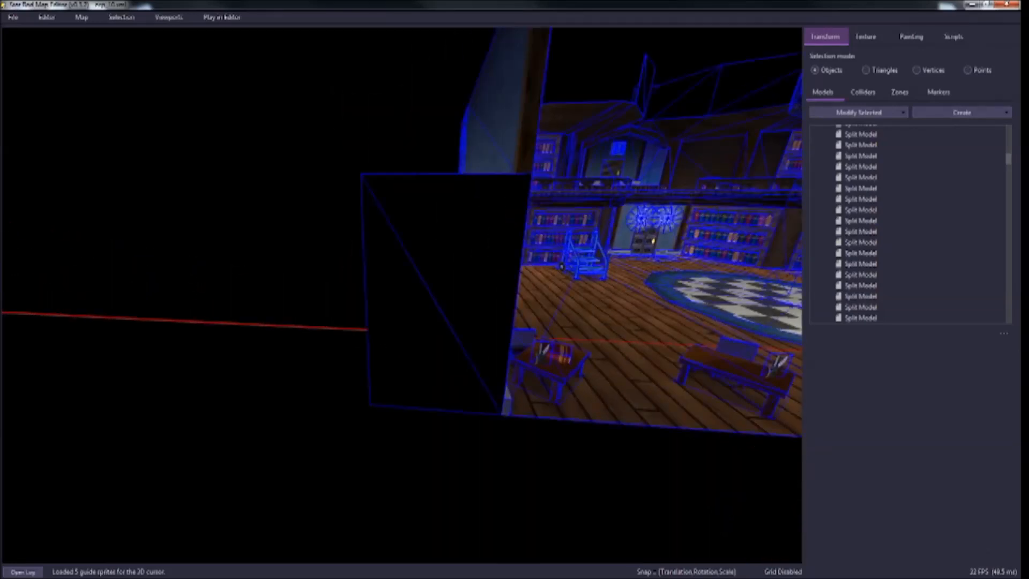
Step: Place the 3D cursor on the floor by the small tables and test walking Mario left and right in play mode
right_click_drag(402, 294, 429, 308)
right_click(519, 385)
key("p")
key("Left")
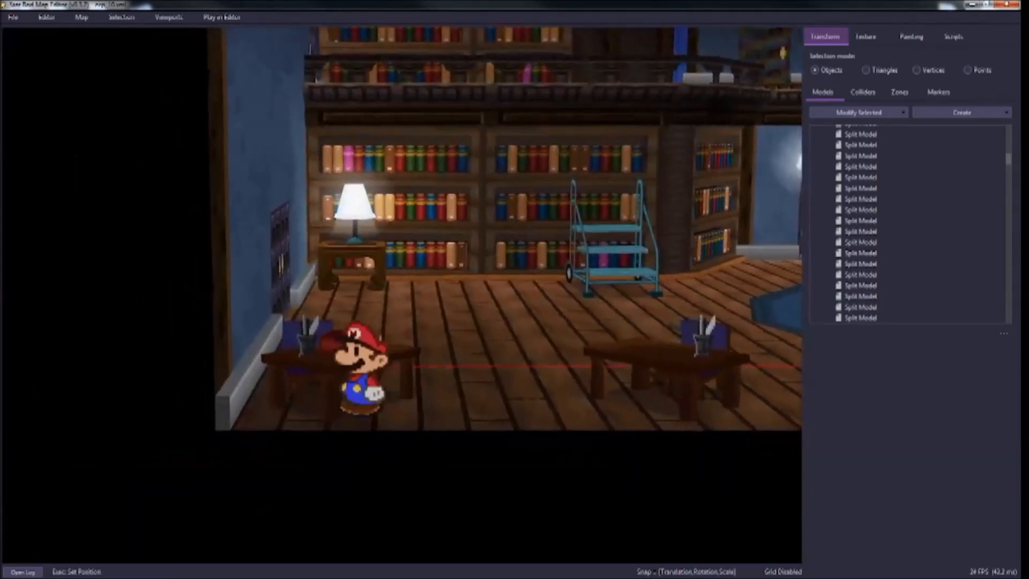
key("Right")
key("Left")
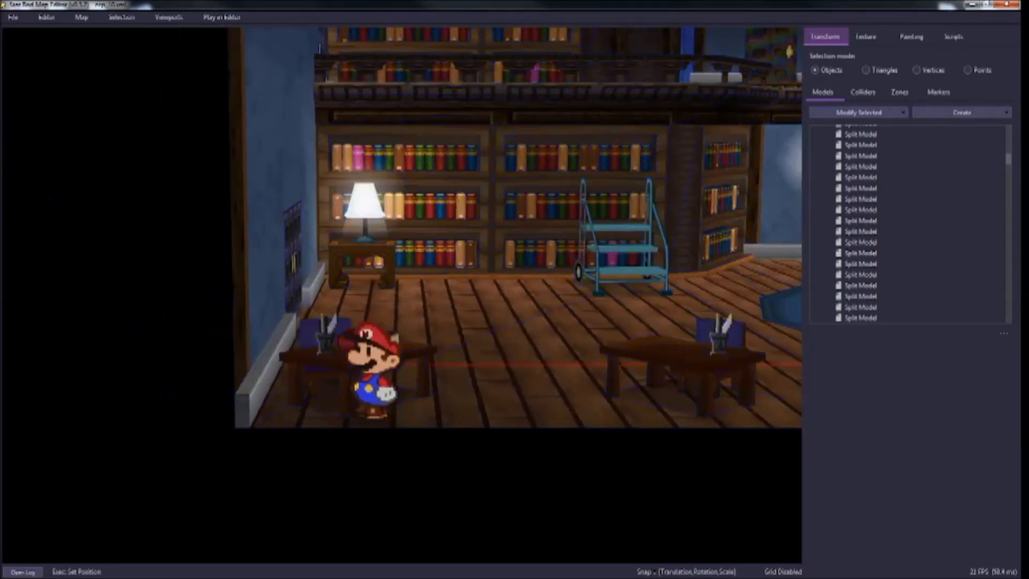
key("p")
Step: Display the surface normals and examine them around the reading desk, the lamp and the blue side wall
key("w")
right_click_drag(402, 295, 400, 381)
key("n")
key("s")
key("w")
key("w")
key("s")
key("w")
key("s")
key("w")
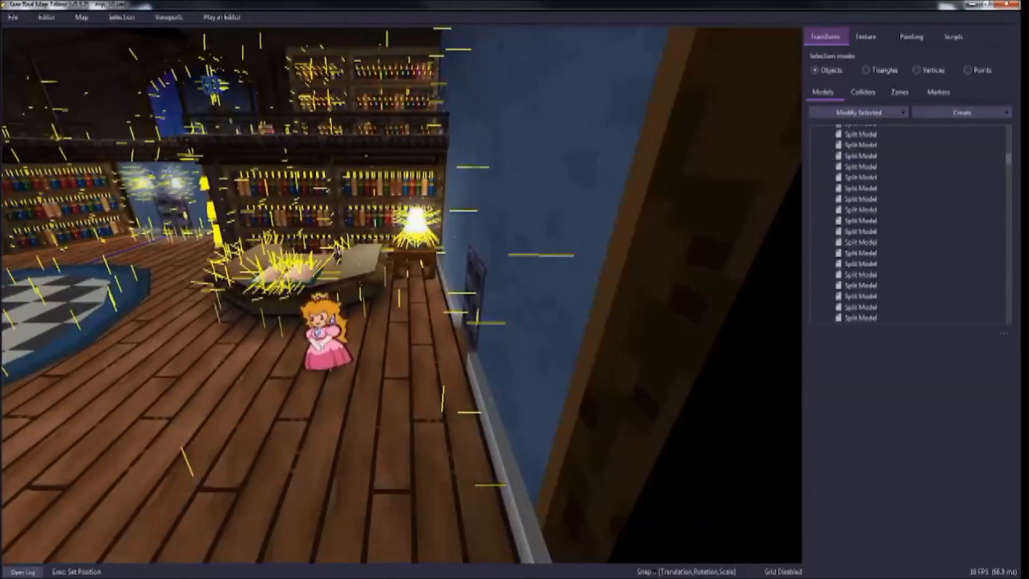
Step: Examine the normals across the rest of the room, hide them, and frame the whole library from the front
key("d")
mouse_move(402, 294)
right_mouse_down()
mouse_move(424, 295)
mouse_move(343, 300)
mouse_move(404, 305)
mouse_move(434, 294)
mouse_move(418, 263)
mouse_move(426, 322)
mouse_move(393, 308)
right_mouse_up()
key("a")
key("a")
key("w")
key("s")
key("d")
key("n")
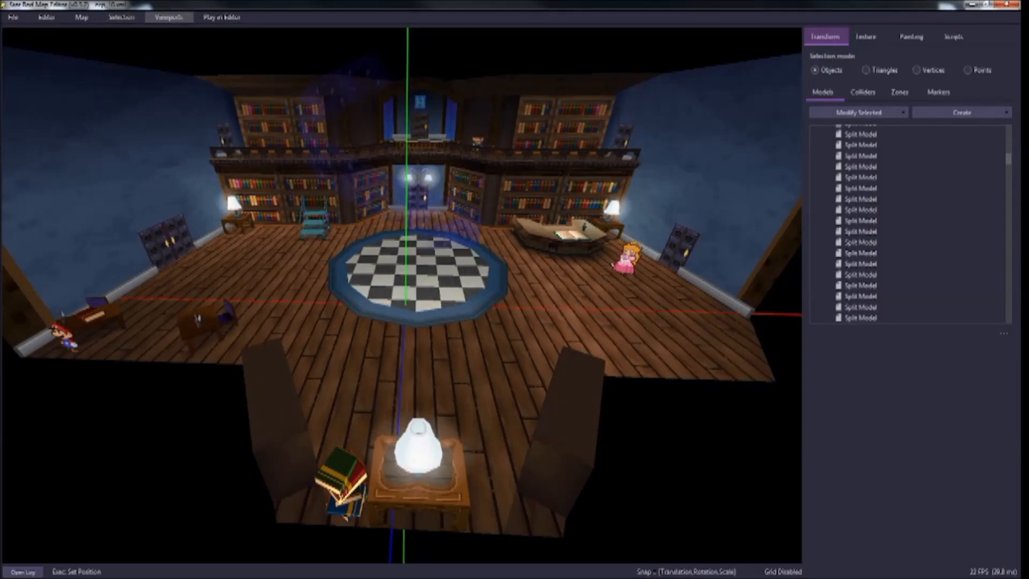
Step: Enable Use Geometry Flags for the viewport and examine how the library's walls, shelves and furniture are drawn
left_click(169, 17)
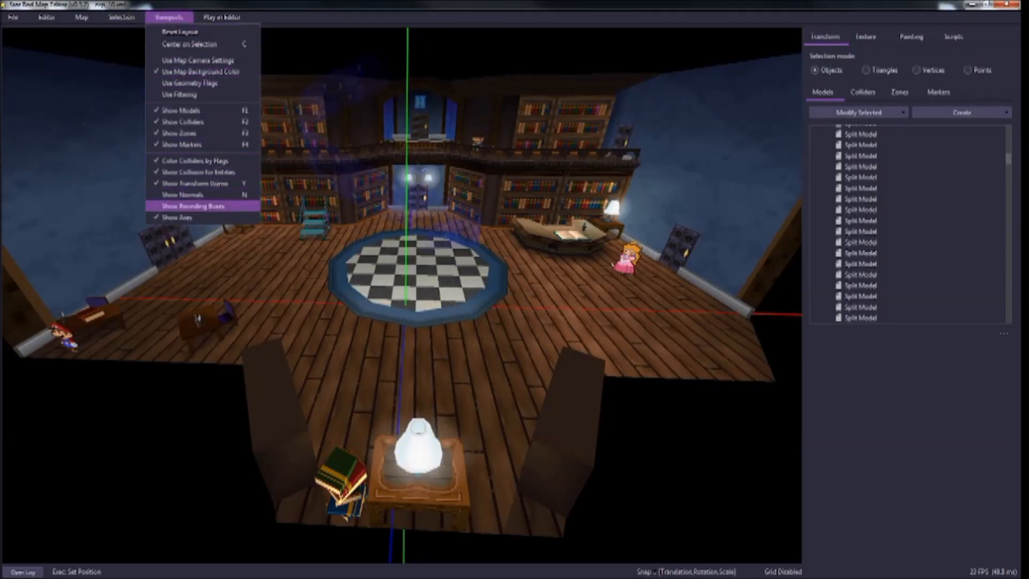
left_click(189, 83)
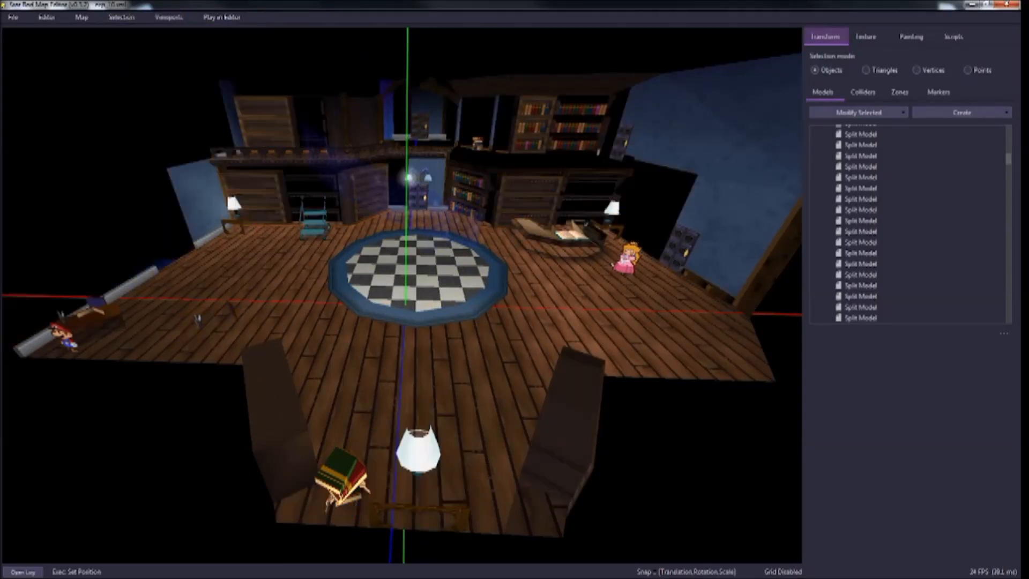
right_click_drag(402, 295, 445, 256)
key("w")
key("s")
key("w")
key("w")
key("s")
key("w")
key("s")
key("w")
Step: Walk Mario back and forth across the library in play mode to check the room with geometry flags enabled
key("p")
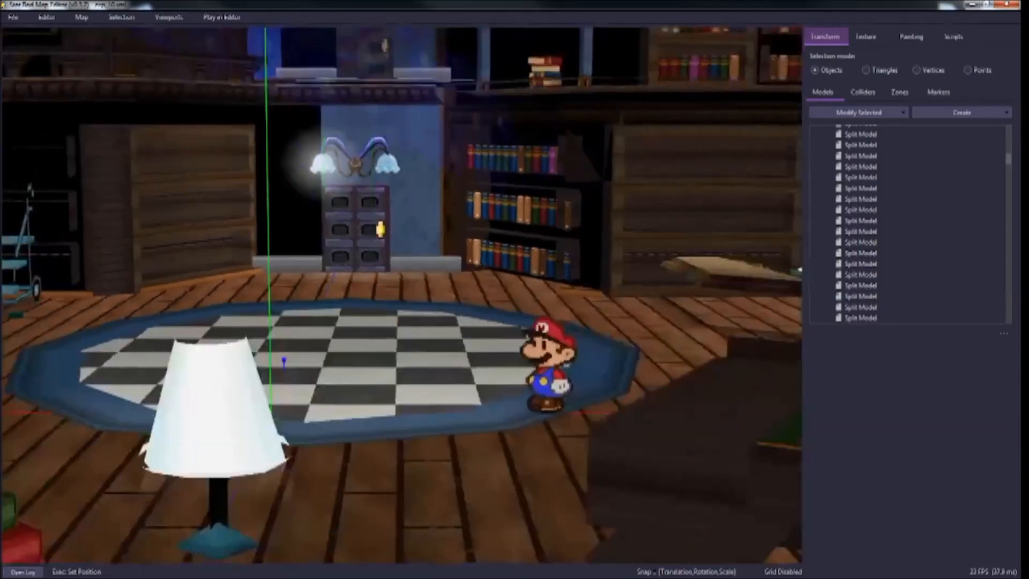
key("a")
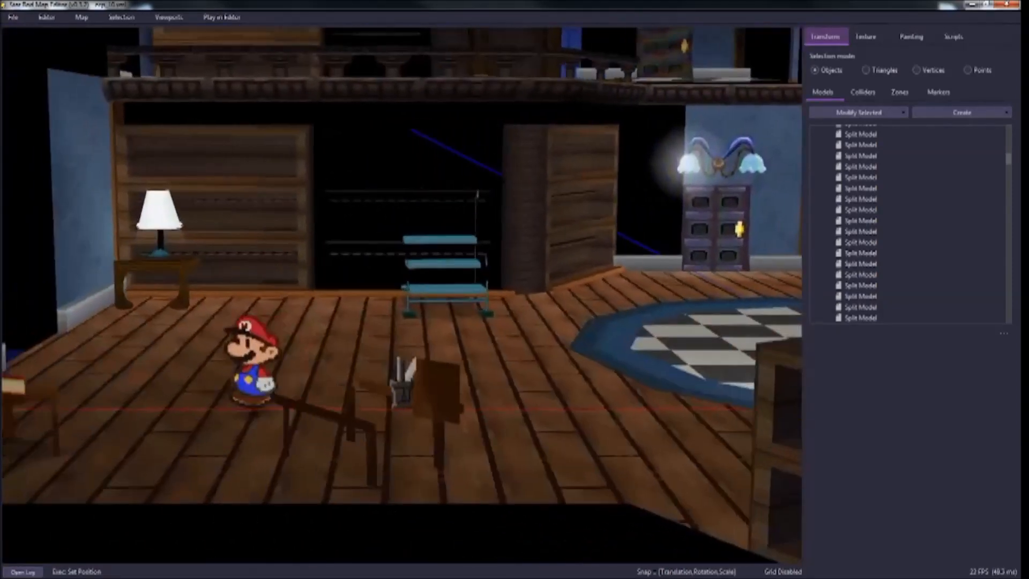
key("d")
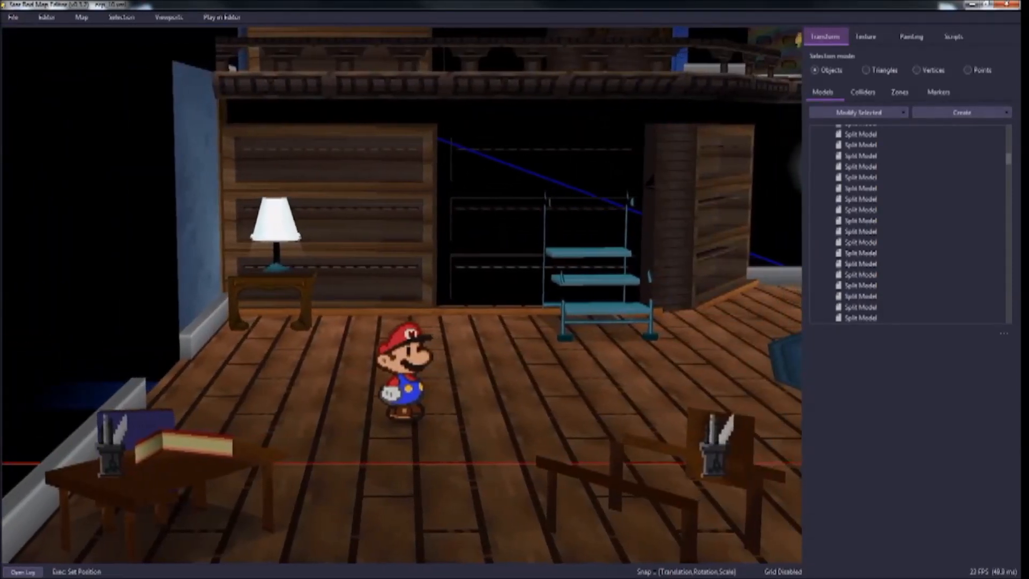
key("d")
key("d")
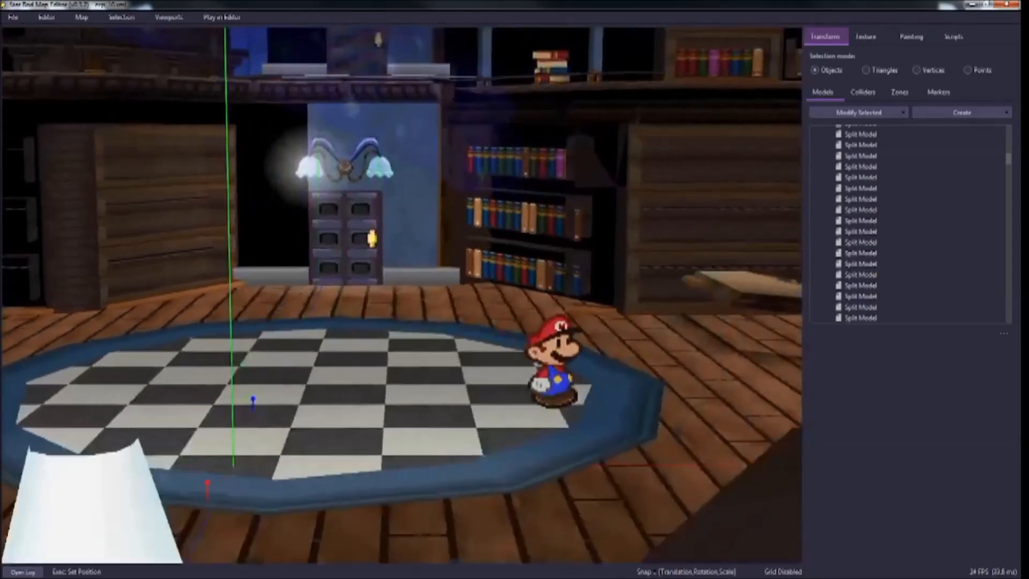
key("a")
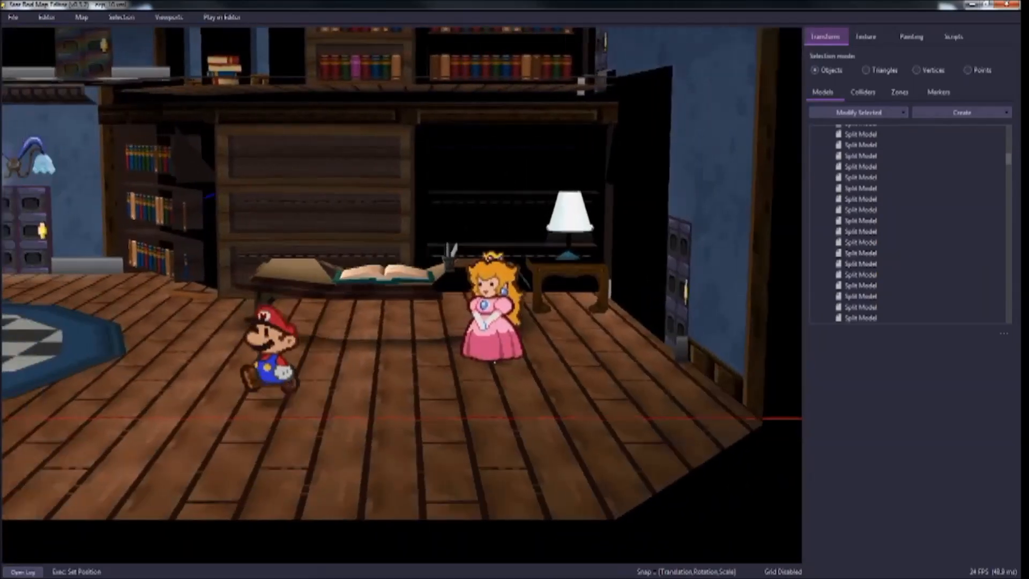
key("a")
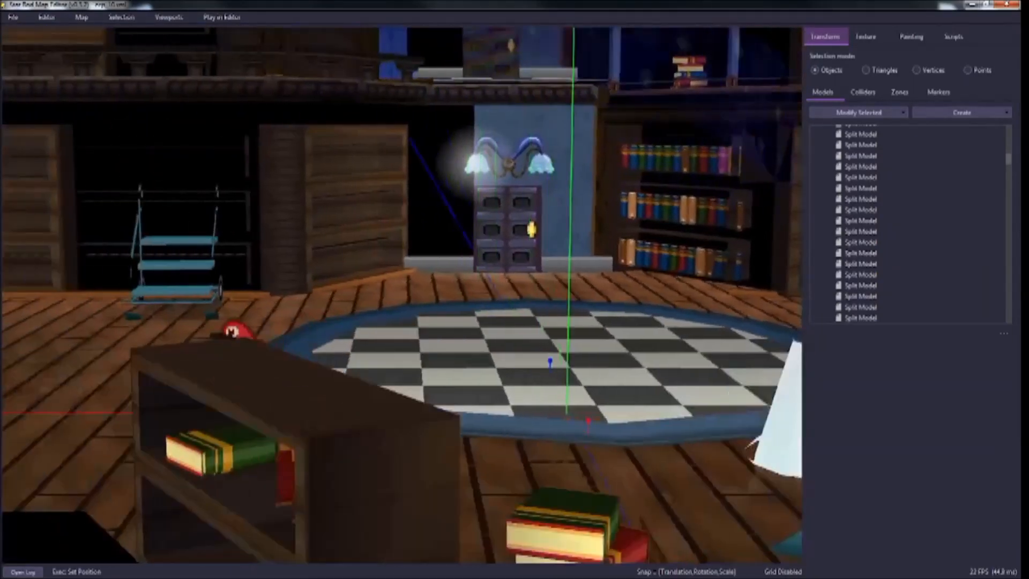
scroll(402, 295, "down", 5)
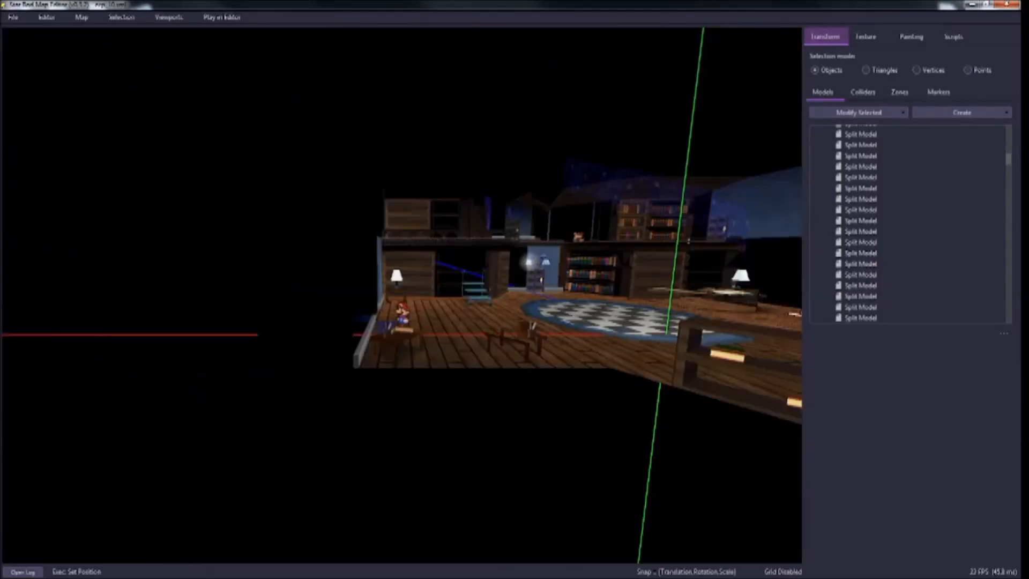
Step: Examine the library from behind the bookshelves and from the front with geometry flags enabled
right_click_drag(402, 295, 471, 292)
key("s")
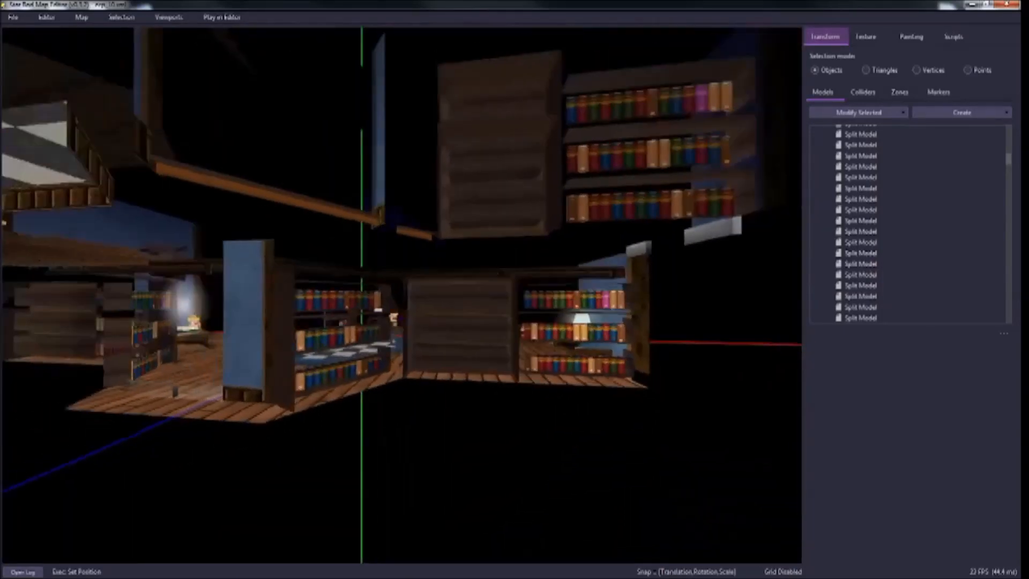
right_click_drag(401, 294, 429, 295)
key("s")
key("a")
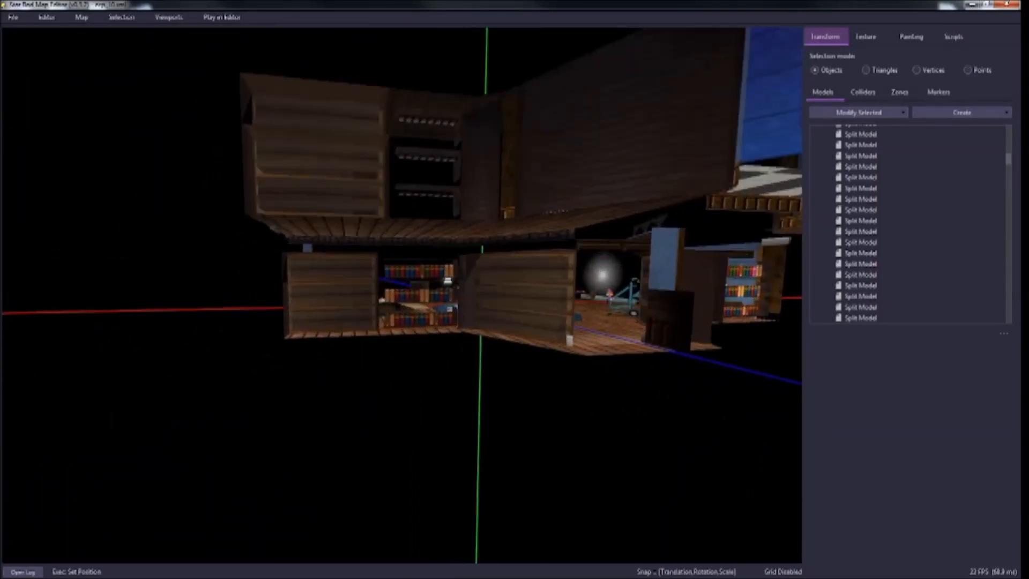
key("w")
right_click_drag(402, 294, 643, 314)
key("s")
key("w")
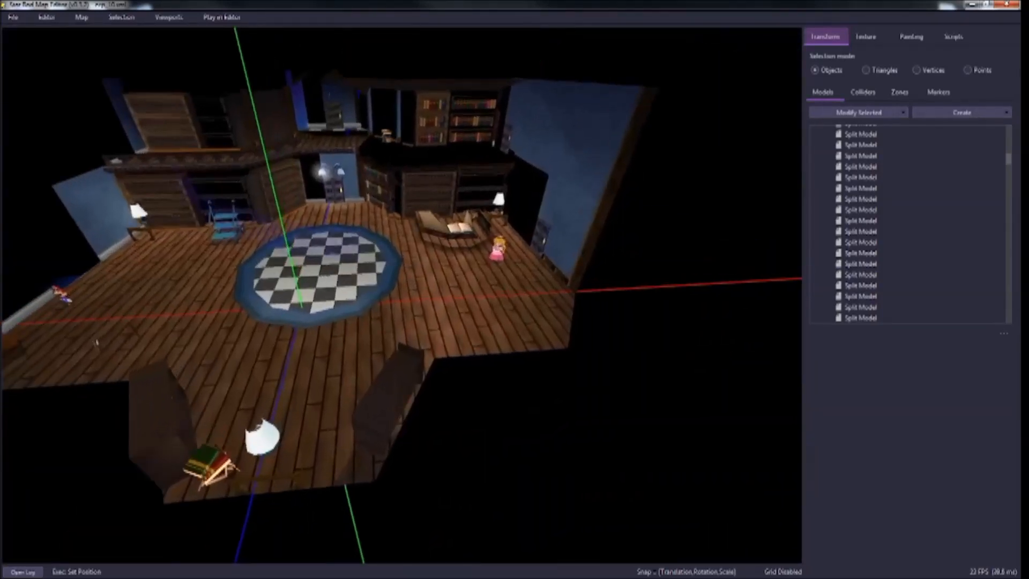
key("w")
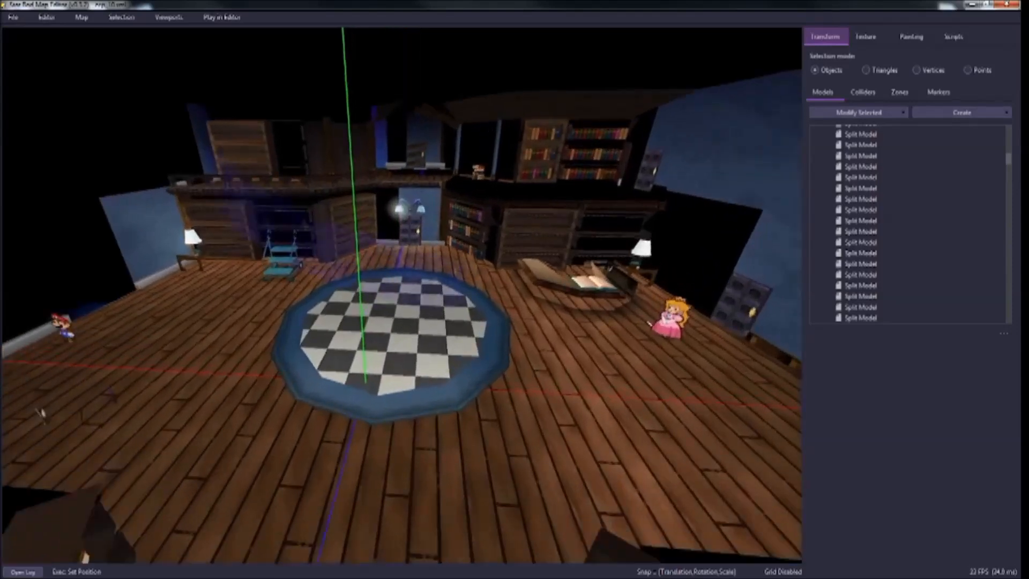
Step: Switch from the single perspective view to the four-view layout and box-select the entire library in the overhead view
key("s")
key("d")
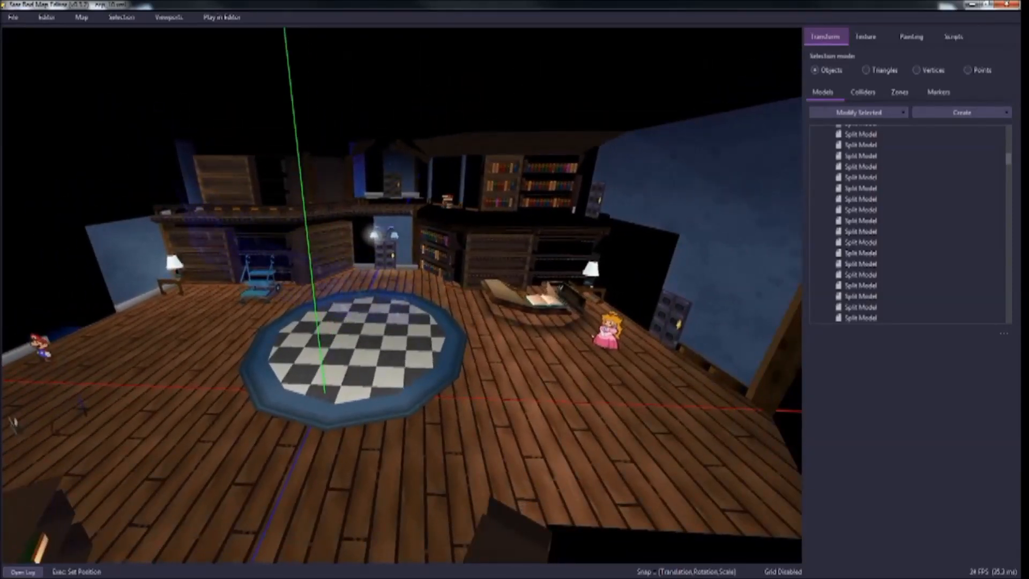
key("s")
key("space")
scroll(201, 429, "down", 5)
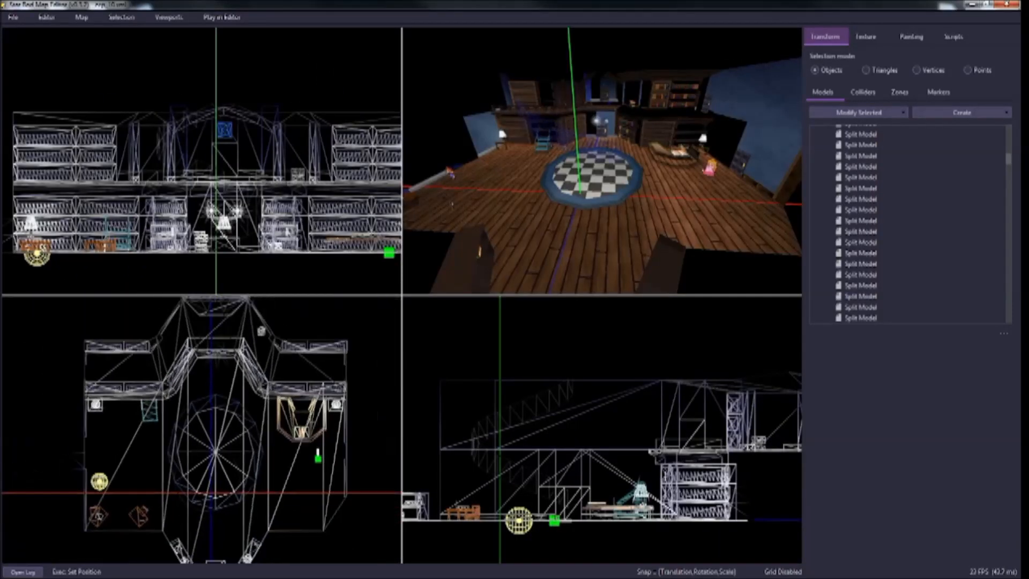
scroll(212, 429, "down", 2)
mouse_move(327, 550)
left_mouse_down()
mouse_move(202, 409)
mouse_move(55, 314)
left_mouse_up()
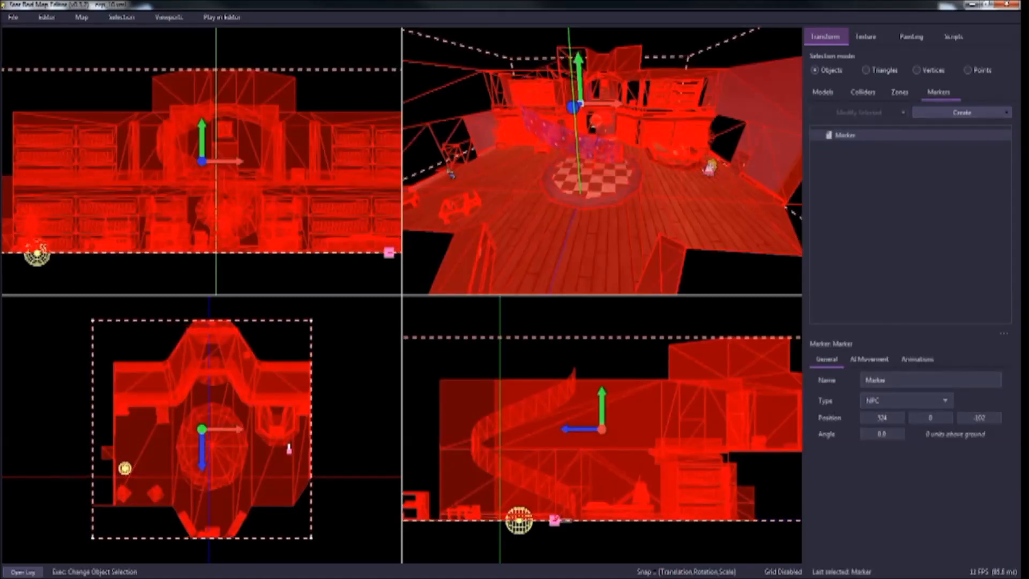
Step: Position the perspective camera in front of the library and box-select the whole map again in the overhead view
key("space")
key("s")
key("d")
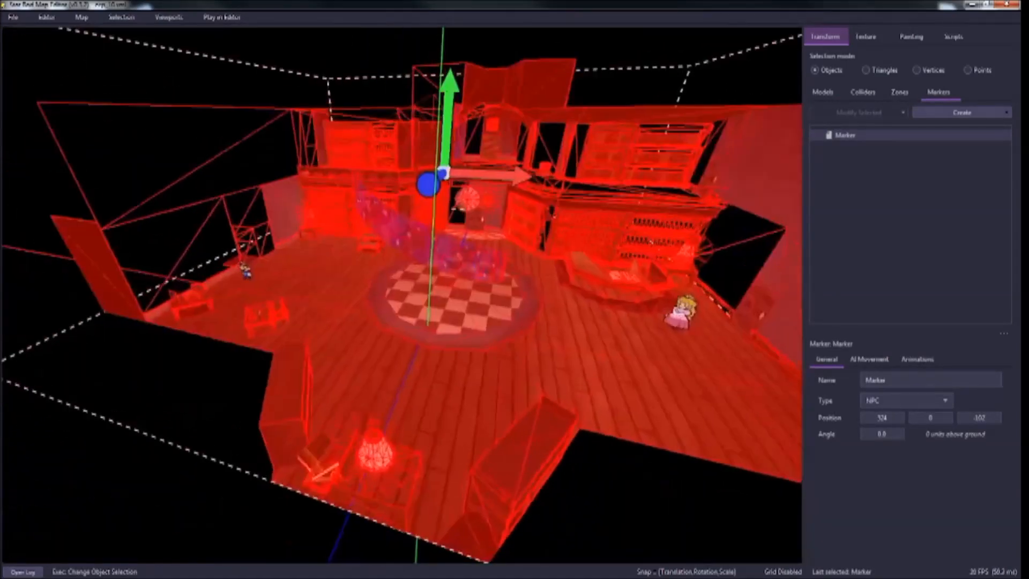
key("w")
key("s")
key("s")
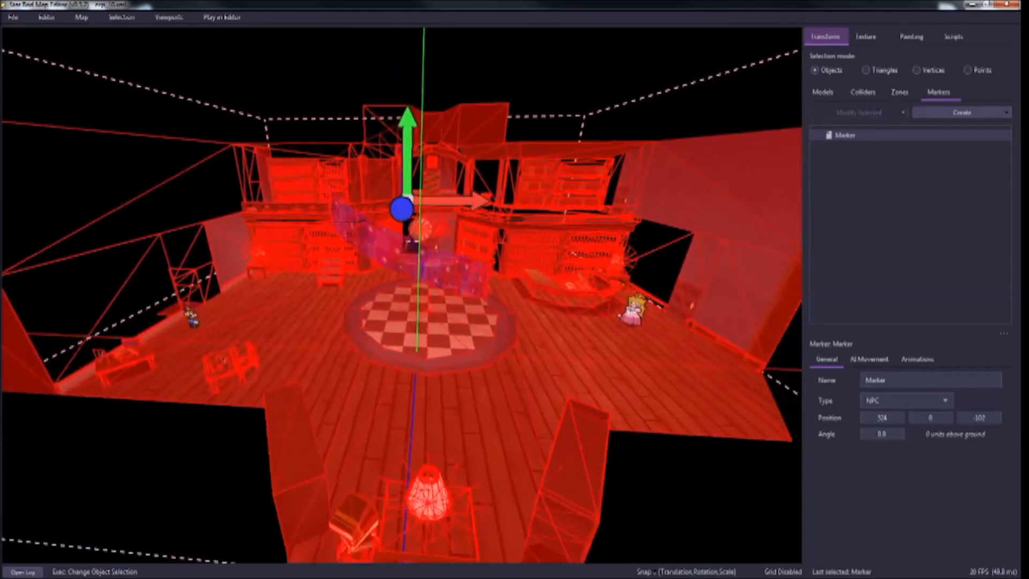
key("space")
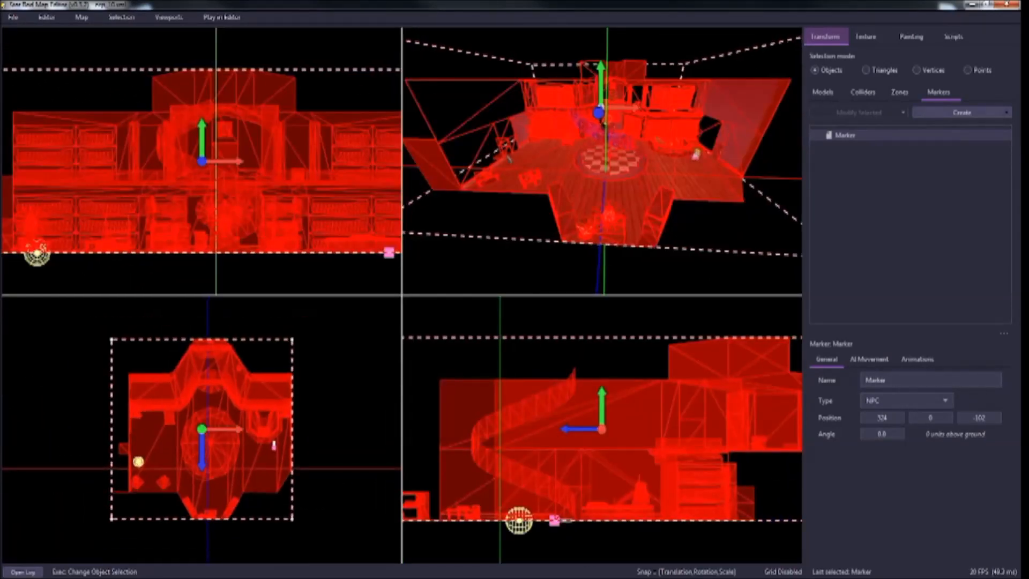
left_click(331, 554)
left_click_drag(331, 554, 33, 304)
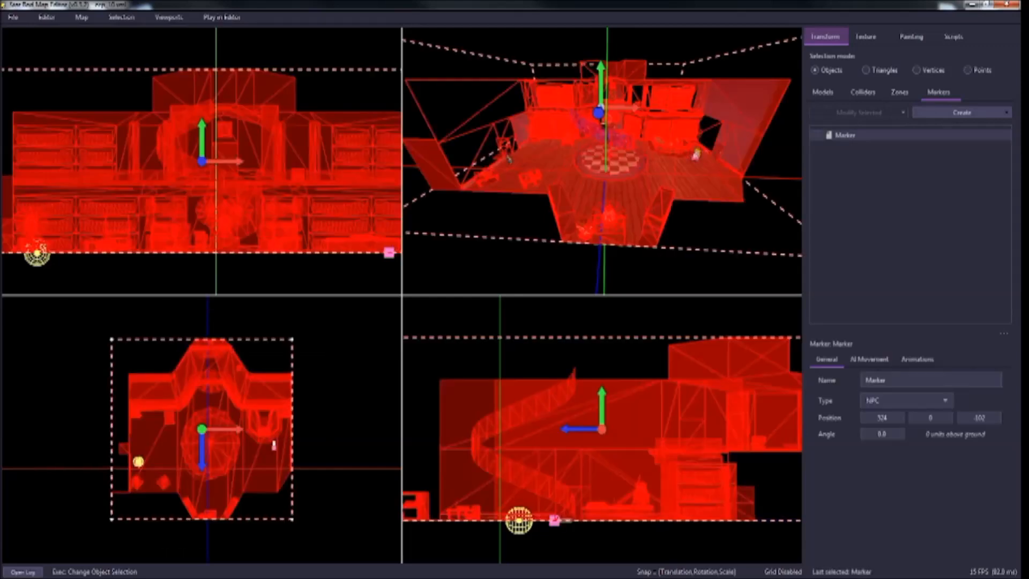
key("w")
mouse_move(602, 161)
right_mouse_down()
mouse_move(601, 140)
mouse_move(618, 146)
mouse_move(603, 141)
right_mouse_up()
key("space")
key("space")
key("w")
key("a")
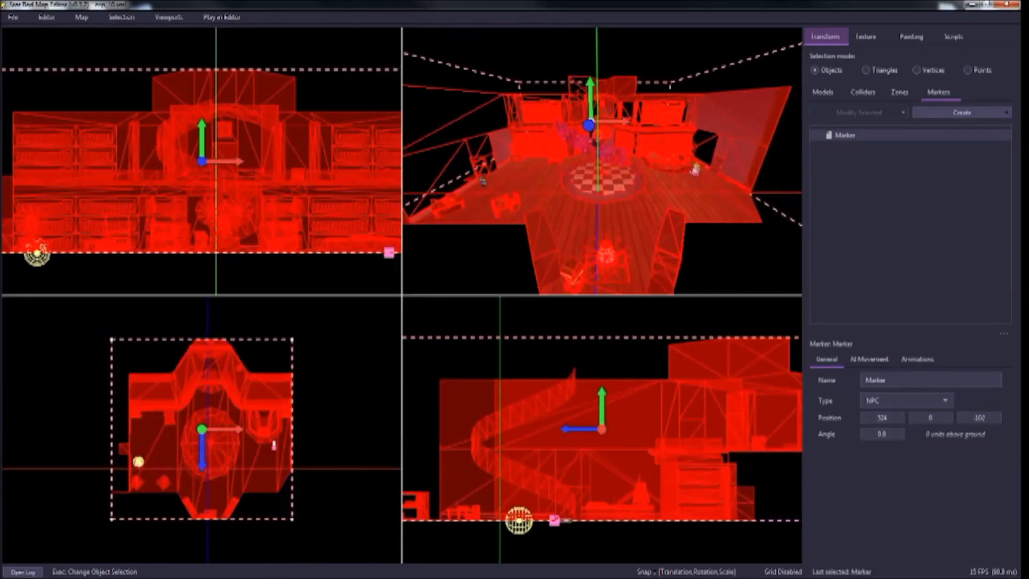
key("space")
key("space")
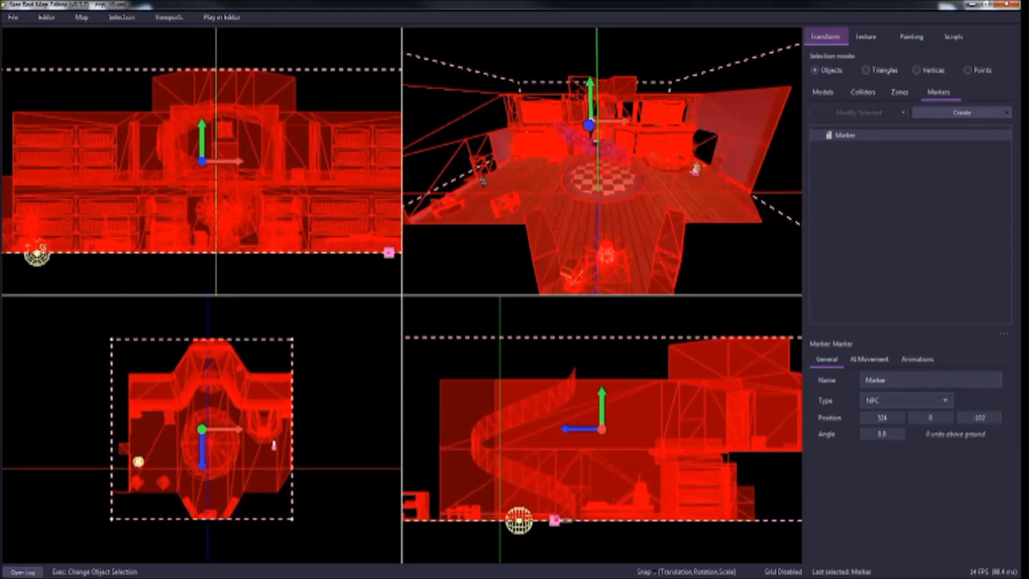
key("space")
key("space")
key("space")
key("space")
key("space")
key("space")
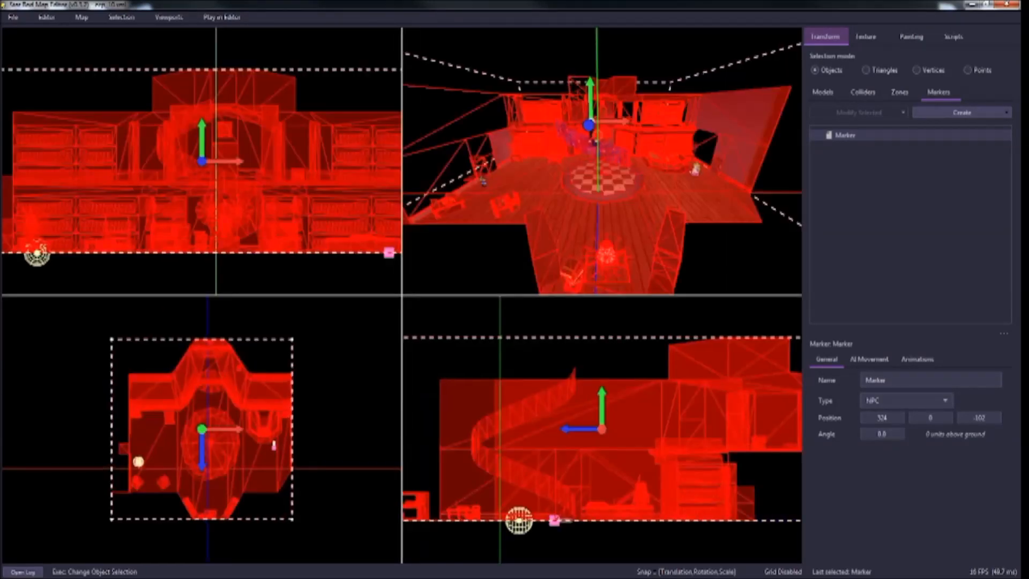
key("space")
key("space")
Step: Apply Normals to Camera to all selected models with the perspective camera facing the library from the front
right_click_drag(602, 161, 581, 147)
left_click(822, 92)
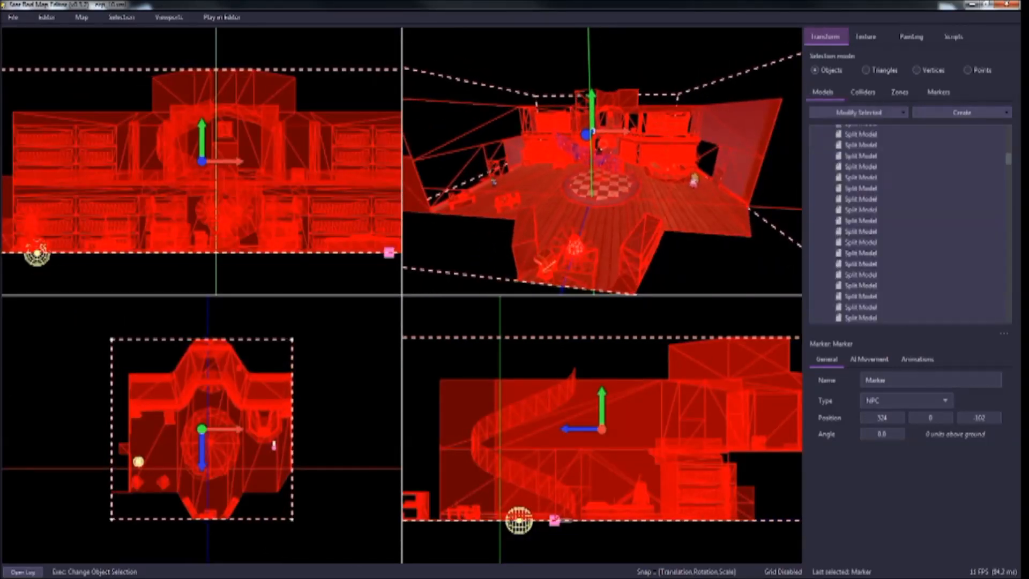
left_click(858, 112)
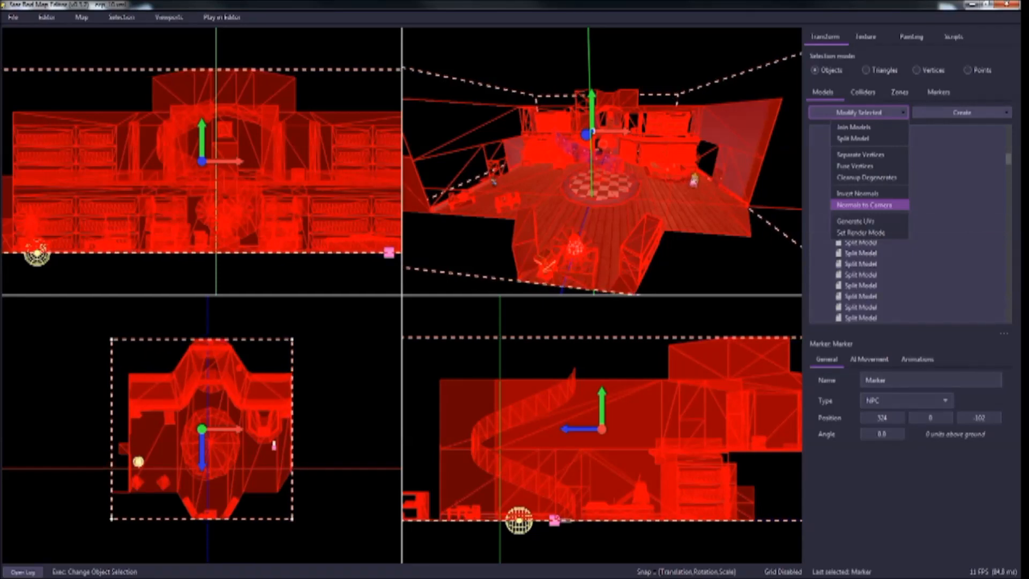
left_click(870, 205)
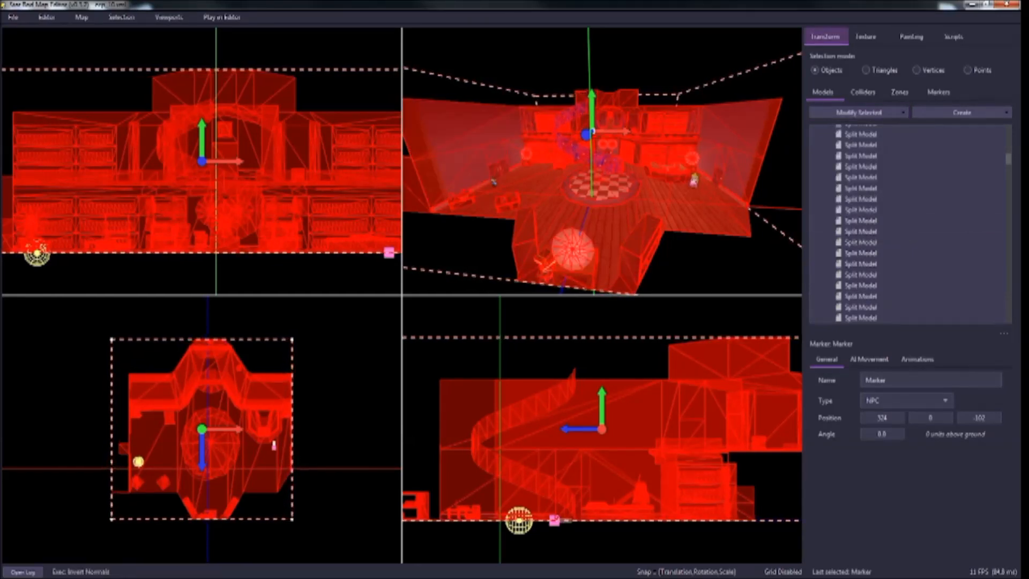
Step: Examine the selected library models from the front in the enlarged perspective view, checking the walls, bookshelves and furniture
key("a")
key("space")
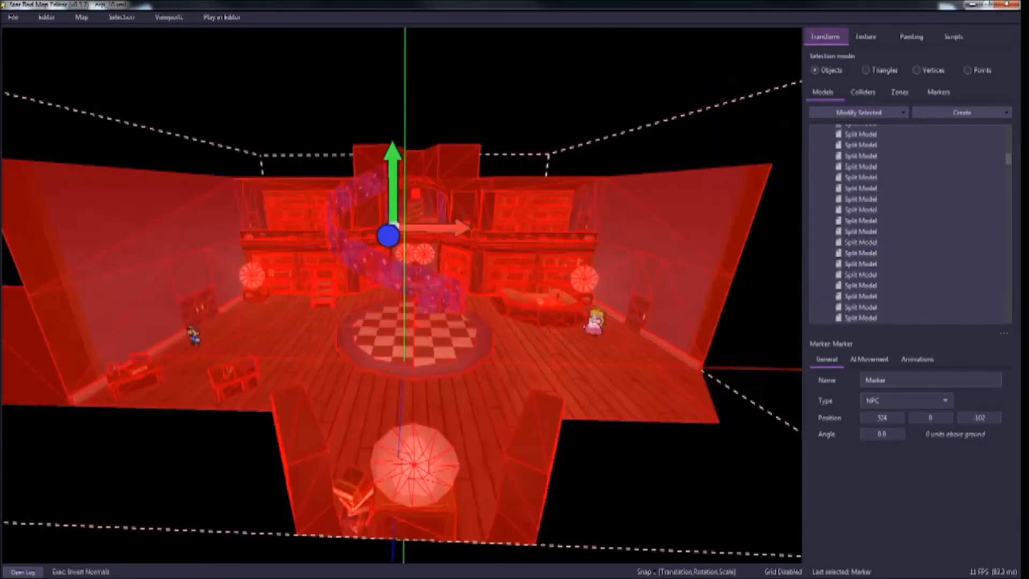
key("d")
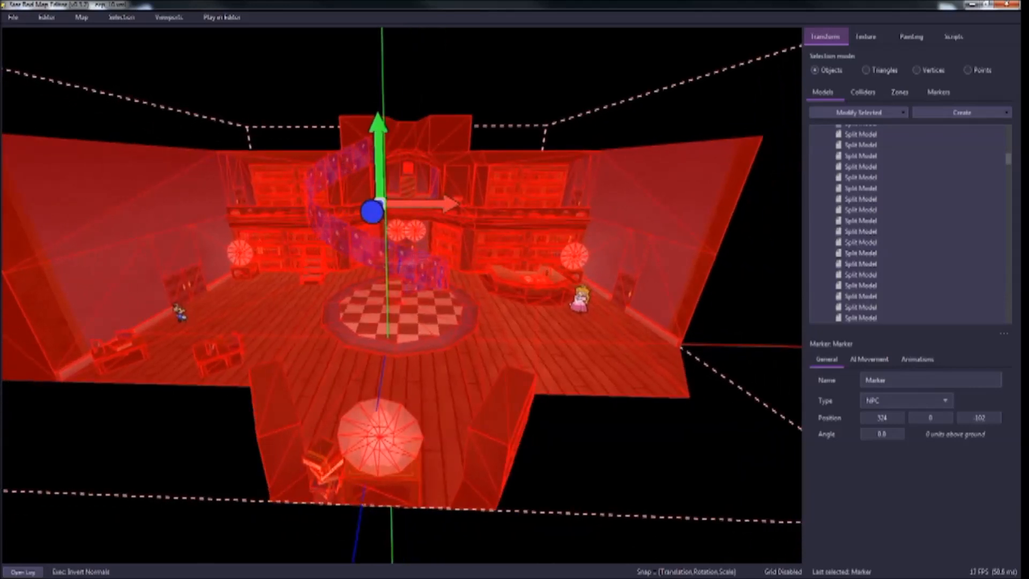
right_click_drag(402, 295, 343, 295)
key("s")
key("d")
key("w")
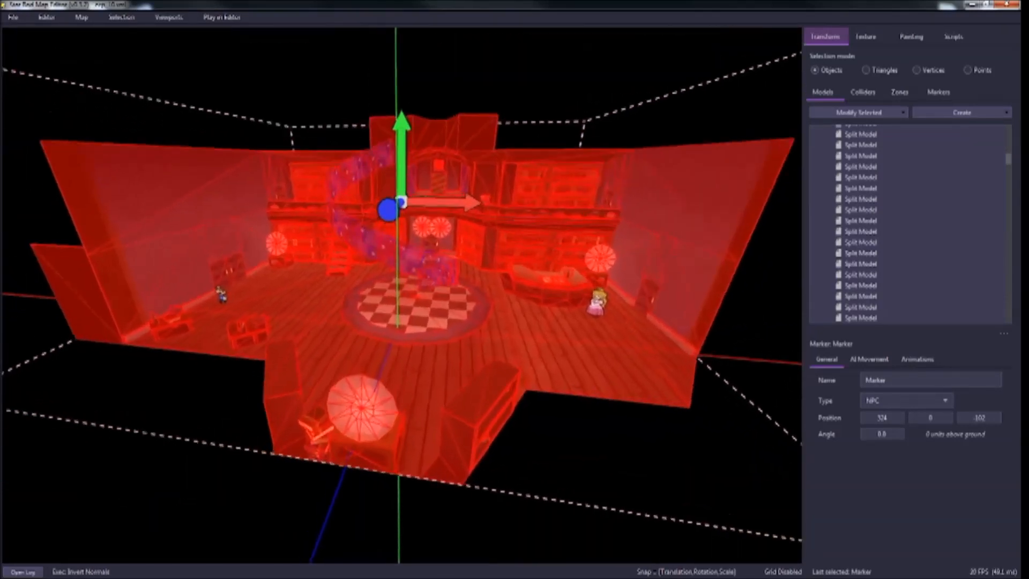
key("a")
mouse_move(402, 295)
right_mouse_down()
mouse_move(424, 294)
mouse_move(378, 279)
mouse_move(399, 279)
right_mouse_up()
key("w")
key("s")
key("w")
key("s")
key("w")
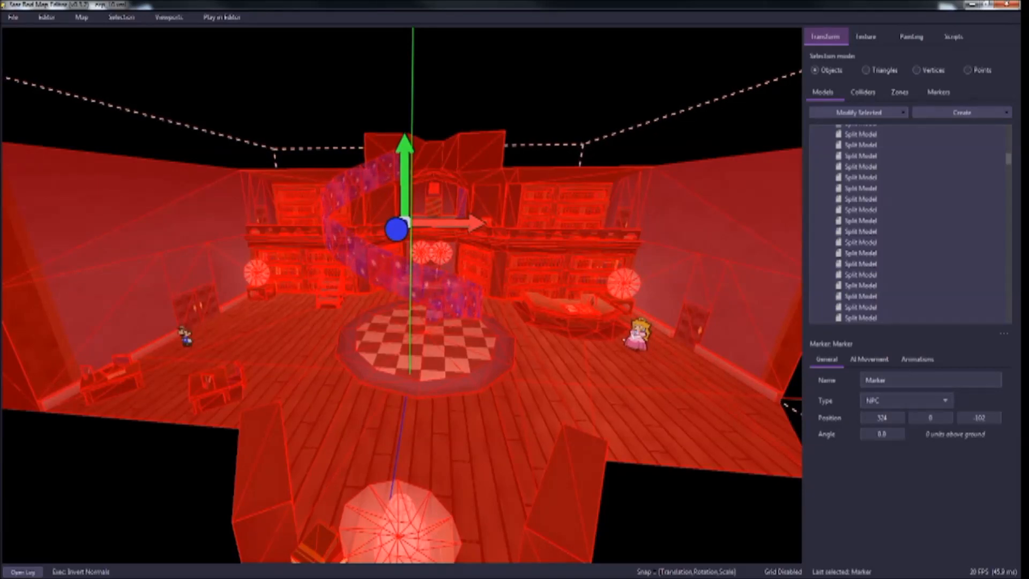
Step: Clear the selection and frame the whole library from the front
key("s")
mouse_move(402, 295)
right_mouse_down()
mouse_move(402, 322)
mouse_move(407, 308)
right_mouse_up()
key("Escape")
key("space")
key("space")
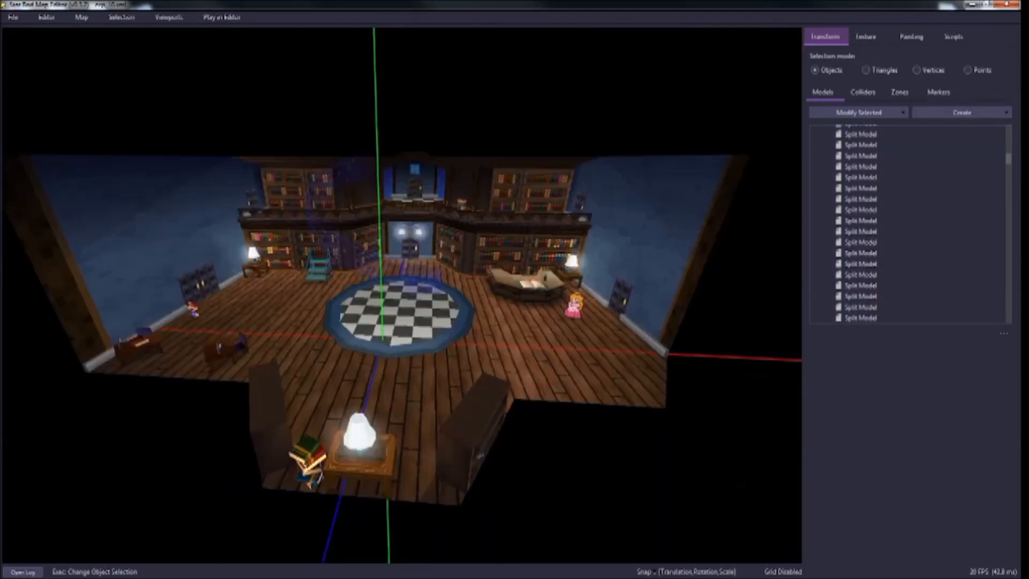
Step: Examine the curved desk beside Peach and the lamp table up close for faces with wrong normals
key("w")
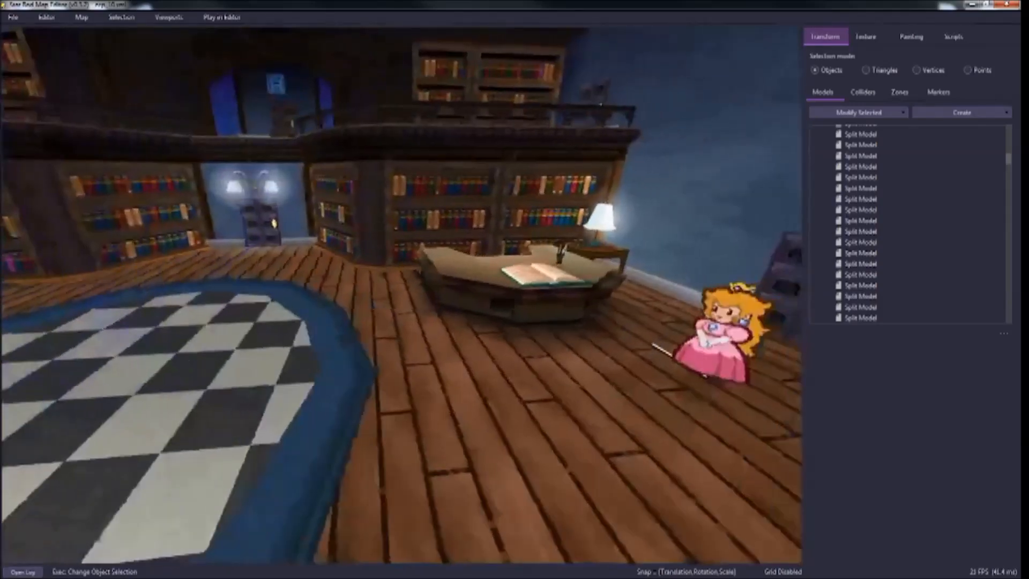
key("w")
key("d")
right_click_drag(402, 295, 371, 294)
key("w")
key("s")
key("a")
key("d")
key("w")
key("s")
key("w")
key("w")
key("s")
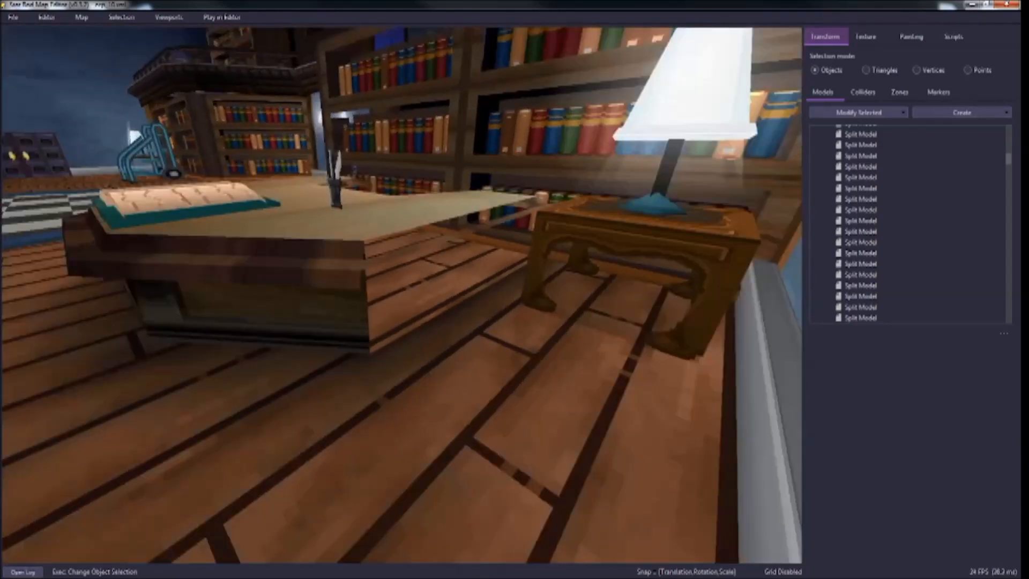
Step: Select the triangles on the side of the desk facing the lamp table and invert their normals
key("2")
left_click(429, 284)
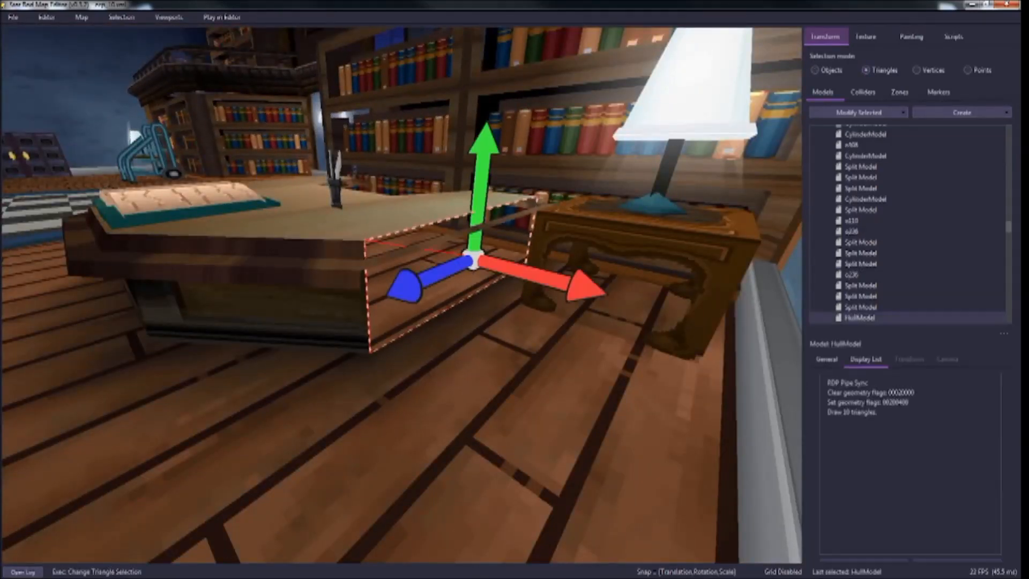
left_click(423, 238, "ctrl")
left_click(429, 244, "ctrl")
left_click(429, 253, "ctrl")
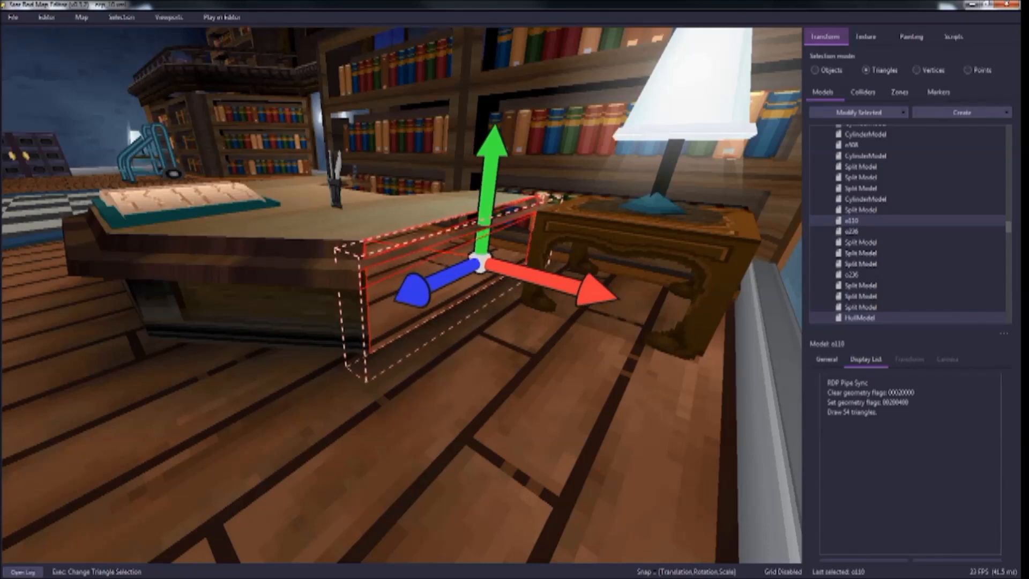
left_click(423, 260, "ctrl")
left_click(501, 236, "ctrl")
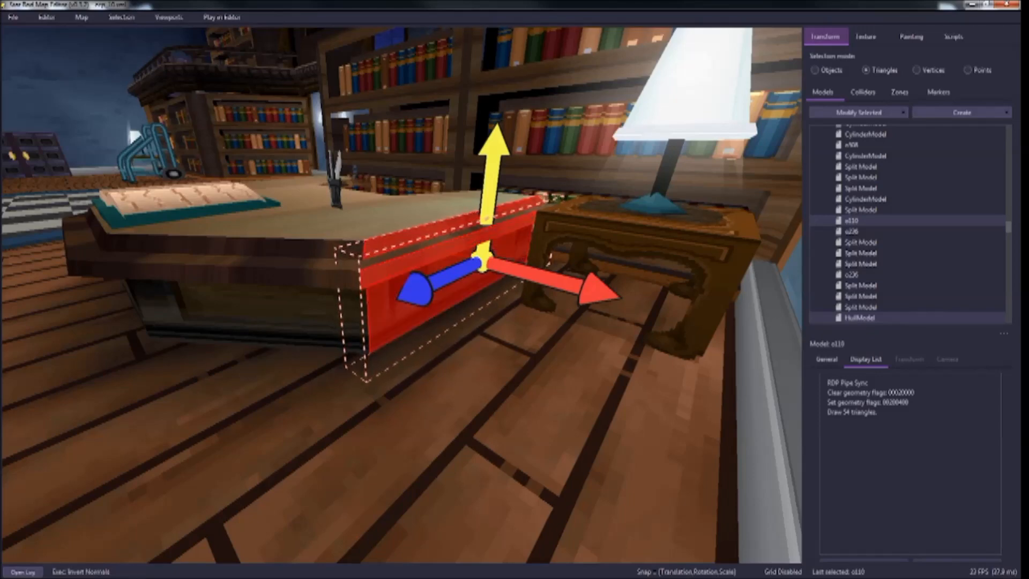
Step: Clear the triangle selection and pull the camera back to show the library
key("s")
mouse_move(509, 279)
right_mouse_down()
mouse_move(584, 284)
mouse_move(498, 290)
right_mouse_up()
left_click(589, 301)
key("a")
key("s")
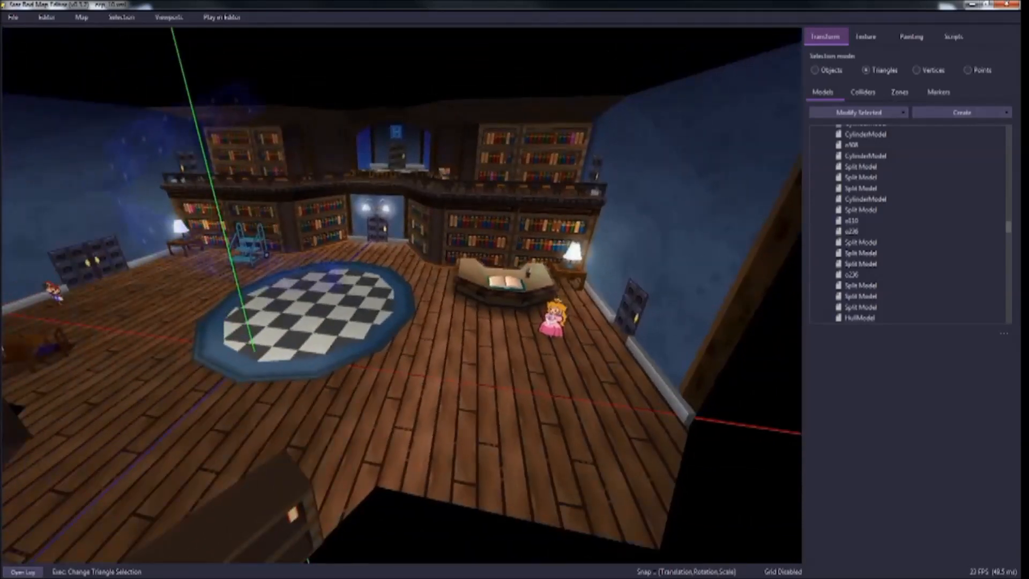
Step: Briefly toggle the normals display and examine the library from above and from the front
key("n")
key("n")
right_click_drag(402, 295, 402, 256)
key("a")
key("s")
key("w")
key("s")
key("a")
key("d")
key("d")
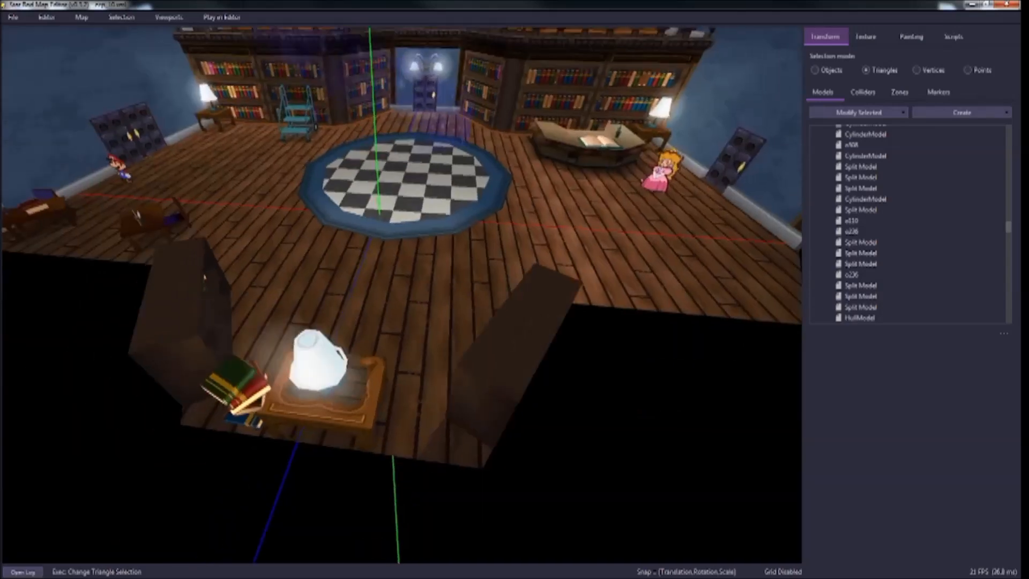
right_click_drag(397, 310, 399, 258)
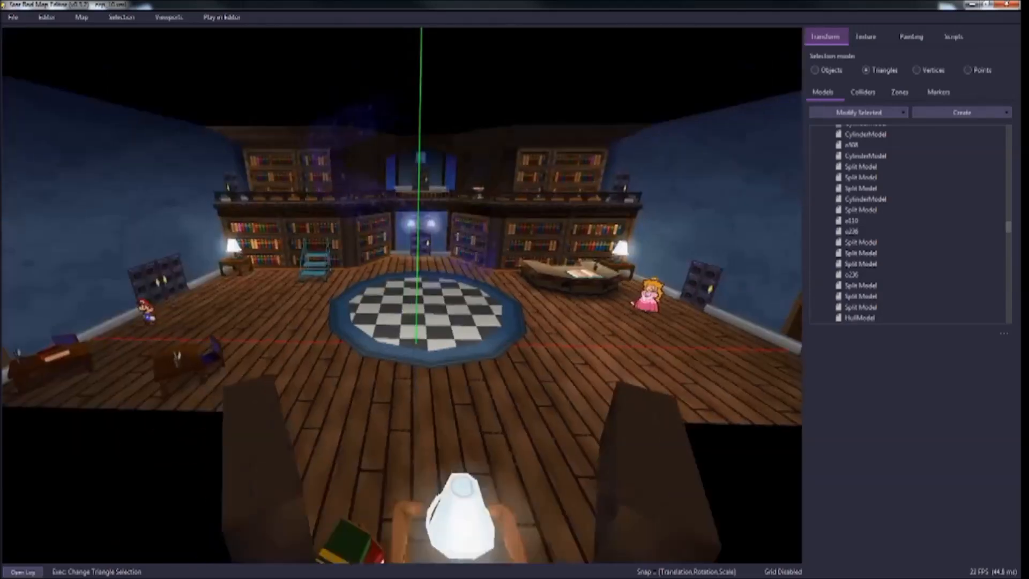
Step: Disable Use Geometry Flags for the viewport and examine the desk side of the library
left_click(168, 17)
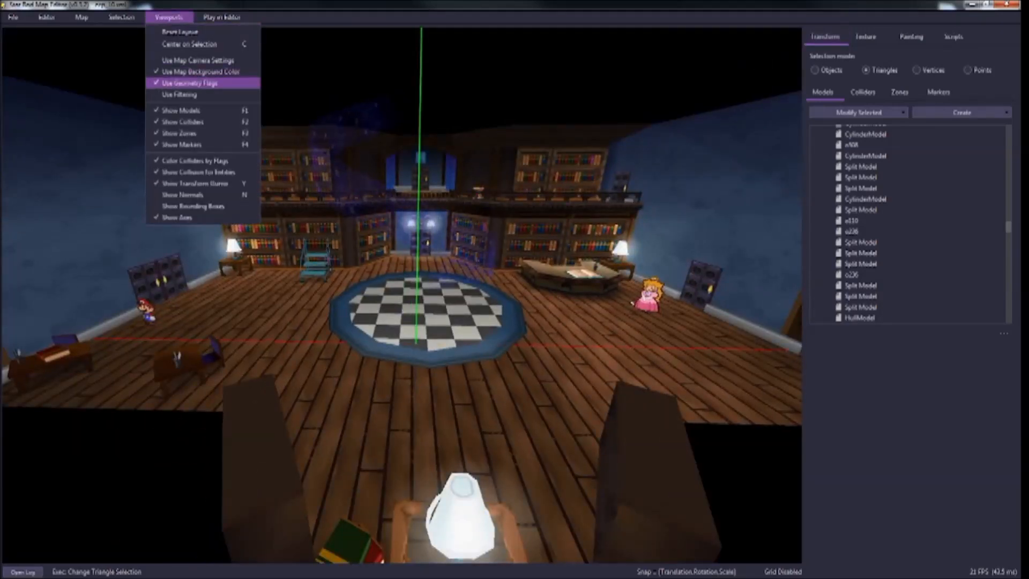
left_click(190, 83)
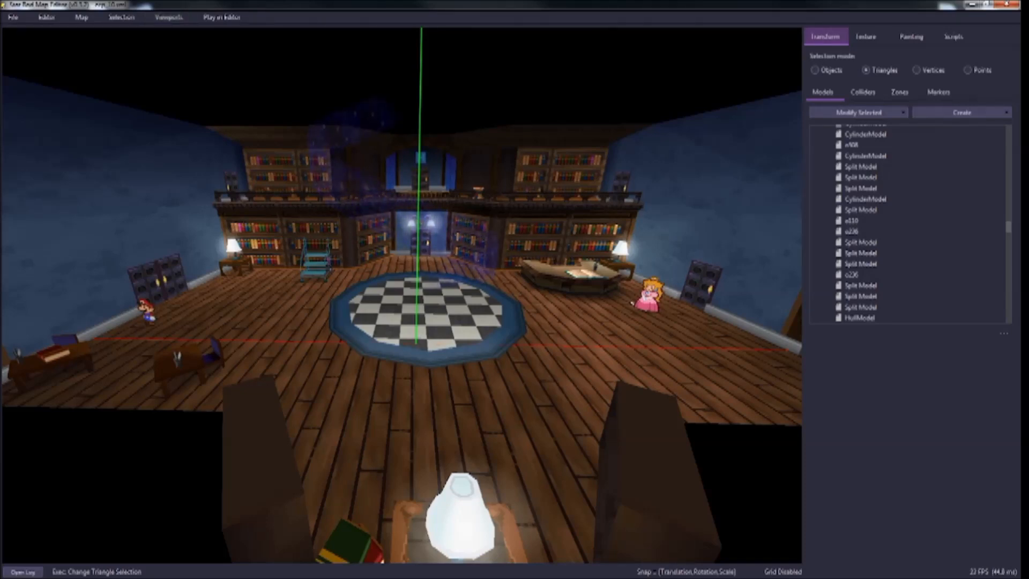
key("a")
key("w")
key("d")
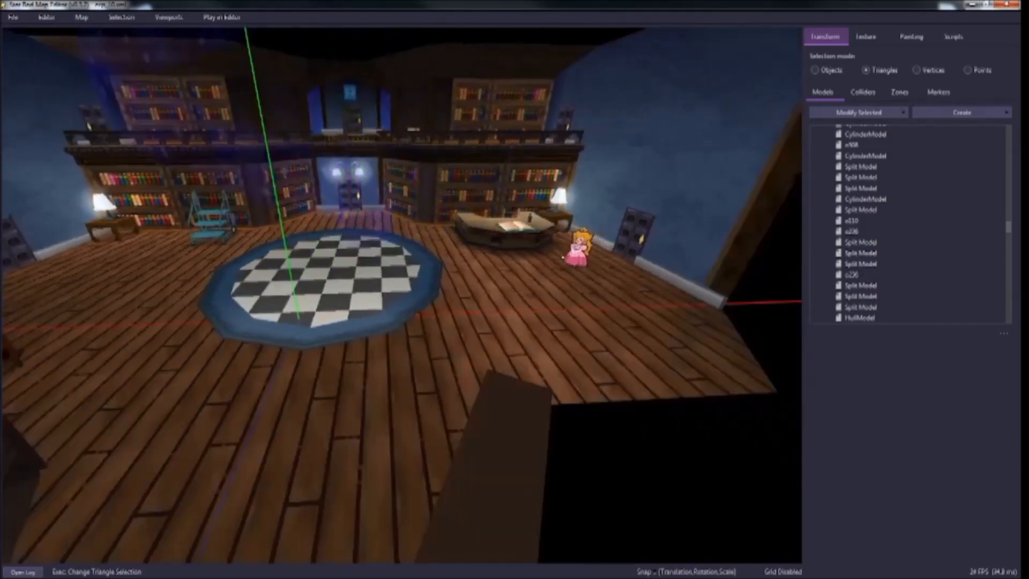
Step: Open the controls and shortcuts reference and review the Editor, Viewports and Grid / Snap shortcuts
left_click(82, 18)
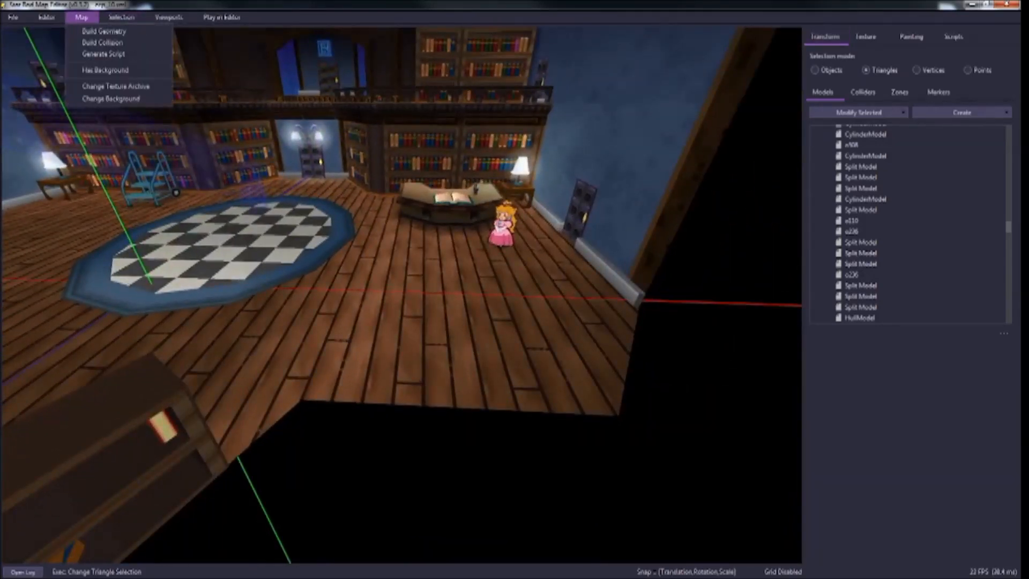
mouse_move(46, 17)
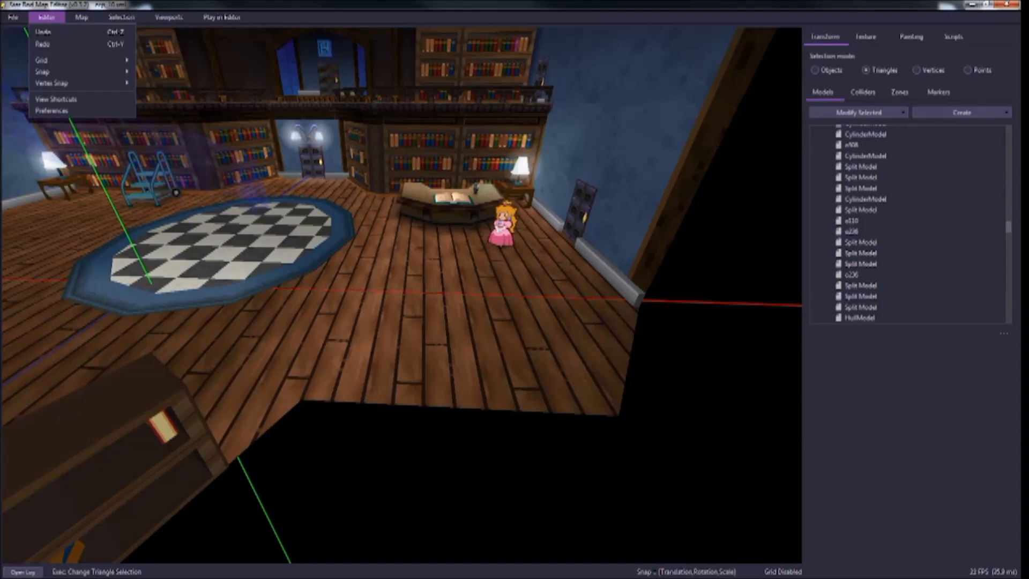
left_click(130, 98)
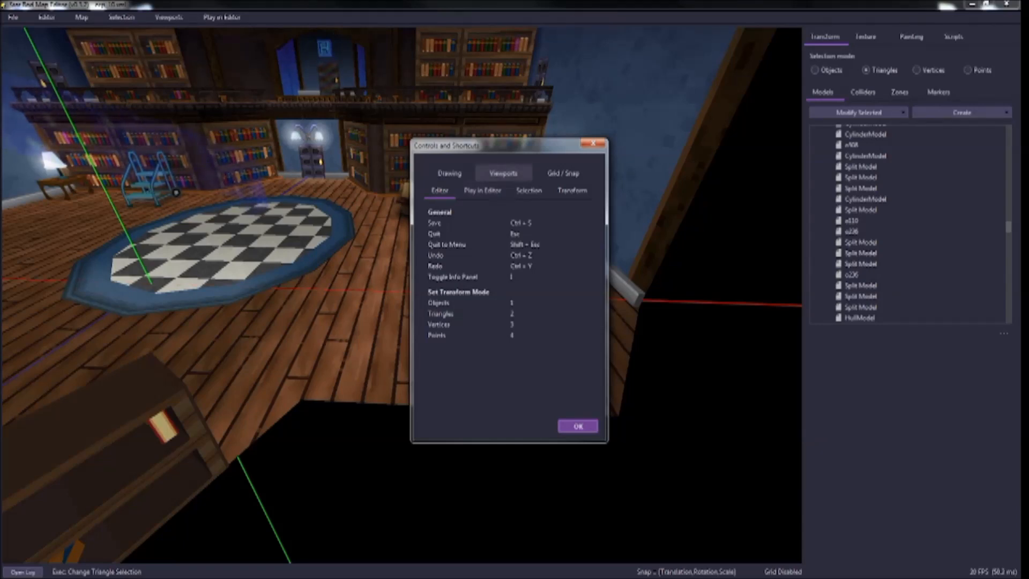
left_click(503, 173)
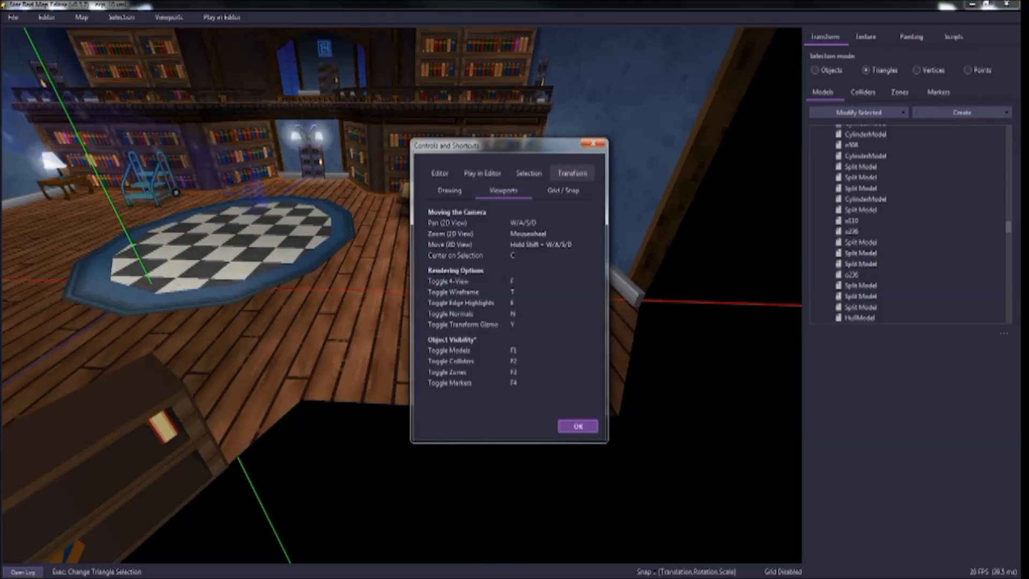
left_click(563, 191)
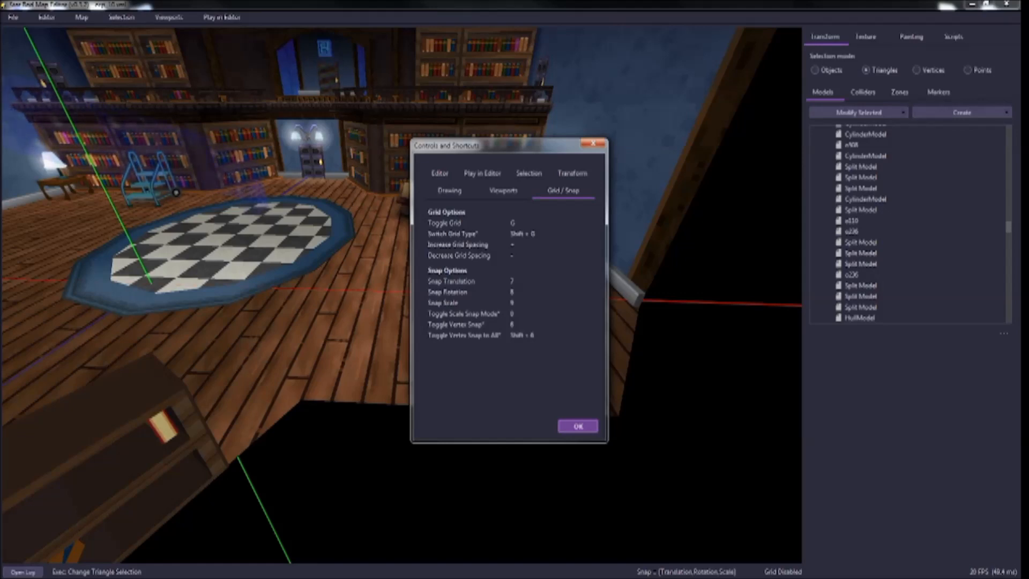
Step: Browse the Viewports, Selection, Transform and Play in Editor shortcut groups and review the Drawing shortcuts
left_click(504, 191)
left_click(528, 173)
left_click(563, 173)
left_click(482, 173)
left_click(449, 173)
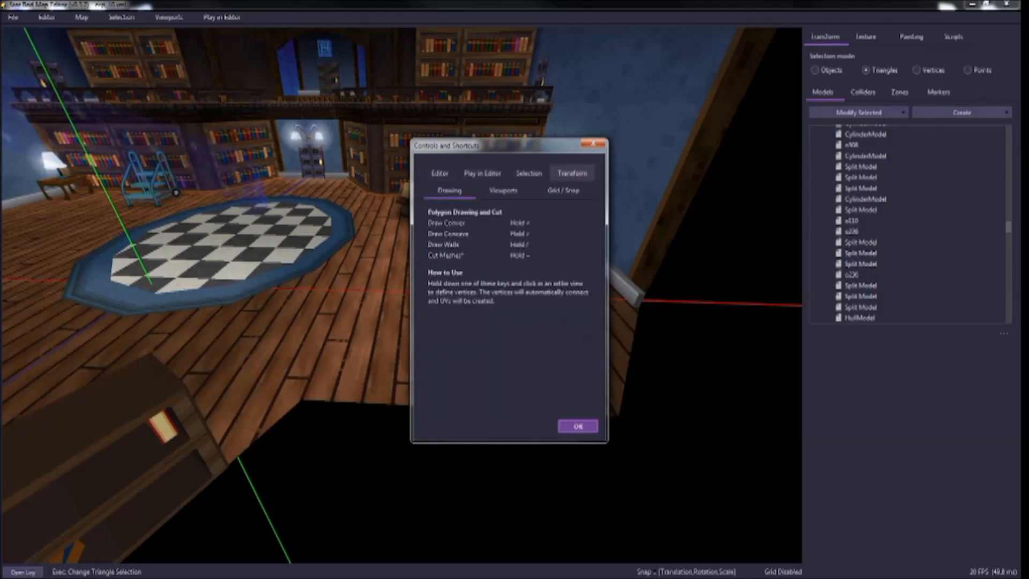
Step: Close the shortcuts reference, view the whole library, and look through the transform operations available for selections
left_click(593, 144)
right_click_drag(562, 214, 542, 177)
key("s")
key("a")
left_click(122, 17)
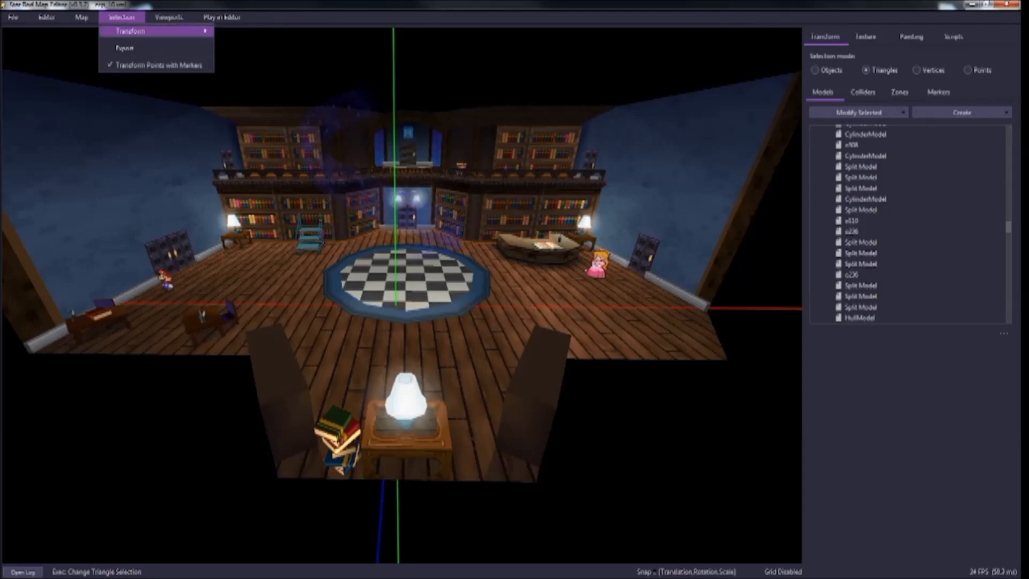
mouse_move(156, 31)
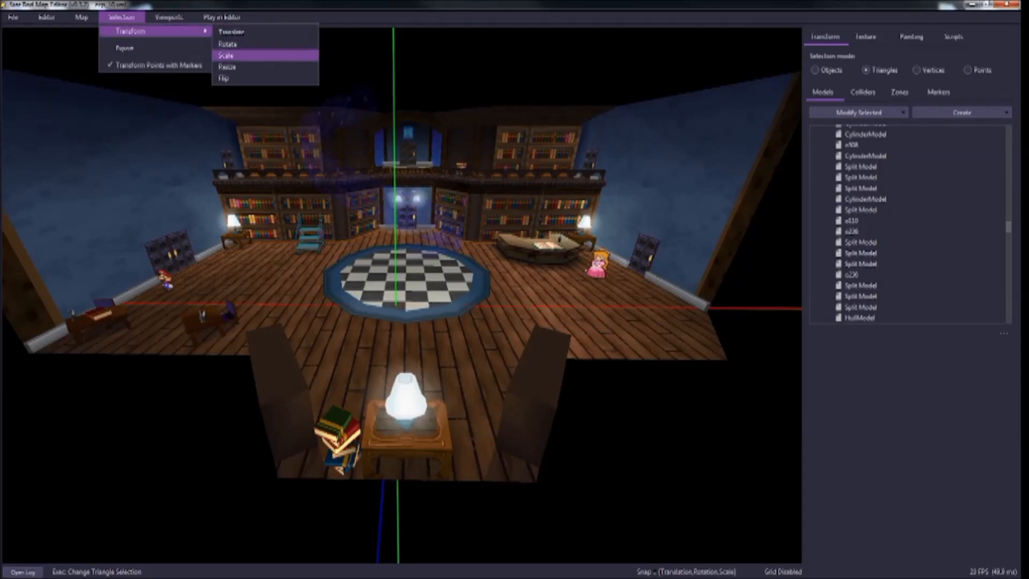
key("Return")
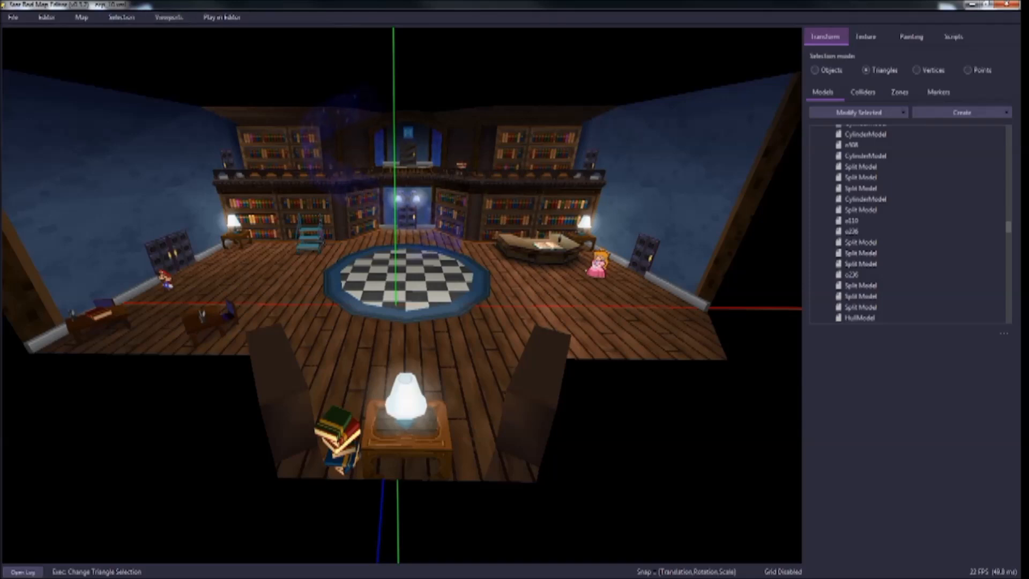
Step: Select the wooden floor model in Objects selection mode and examine the Translate options, without applying them
left_click(418, 353)
key("1")
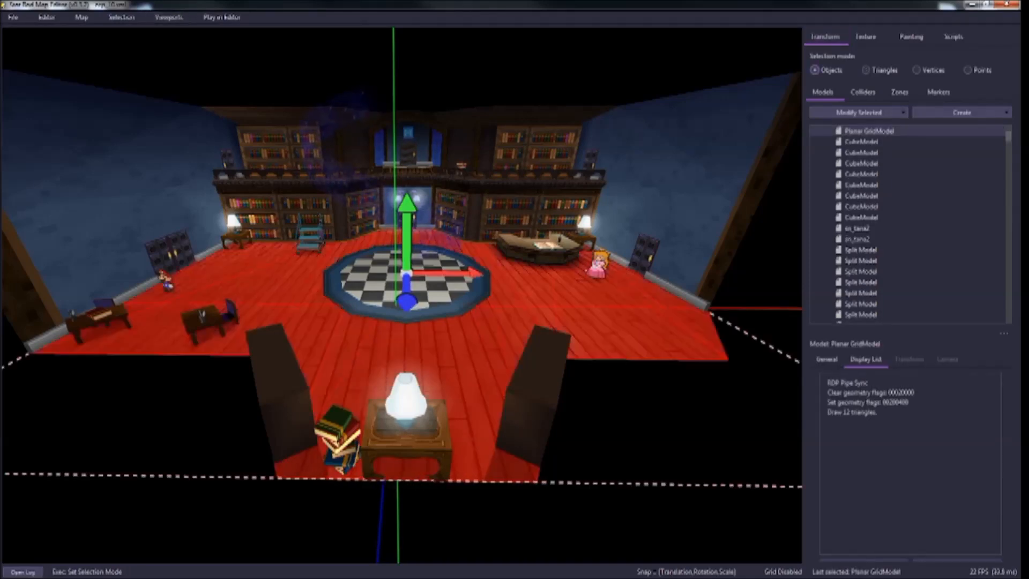
left_click(122, 17)
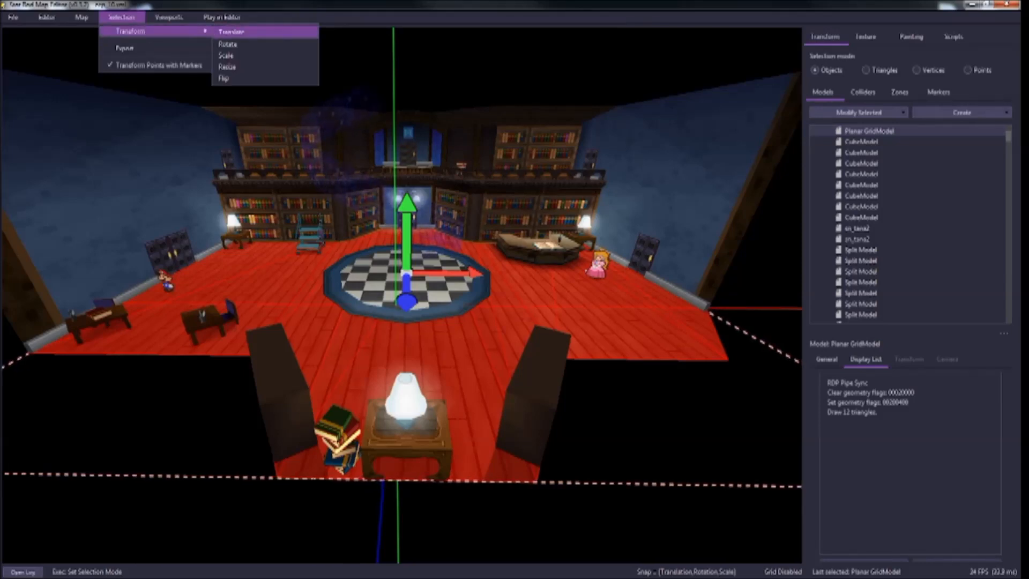
left_click(231, 32)
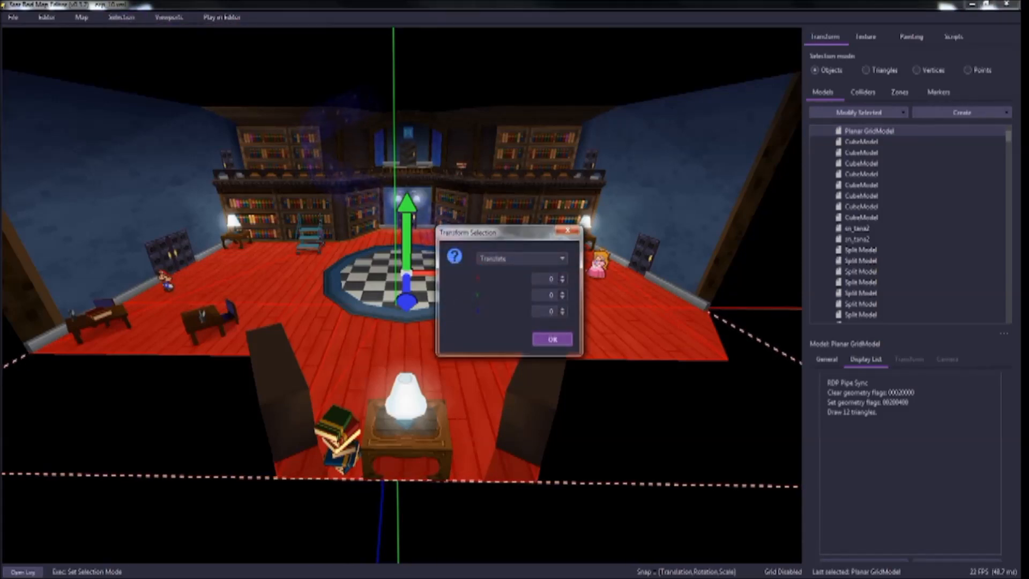
left_click(577, 226)
Step: Examine the Rotate options for the floor model, dismiss them without applying, and clear the selection
left_click(122, 17)
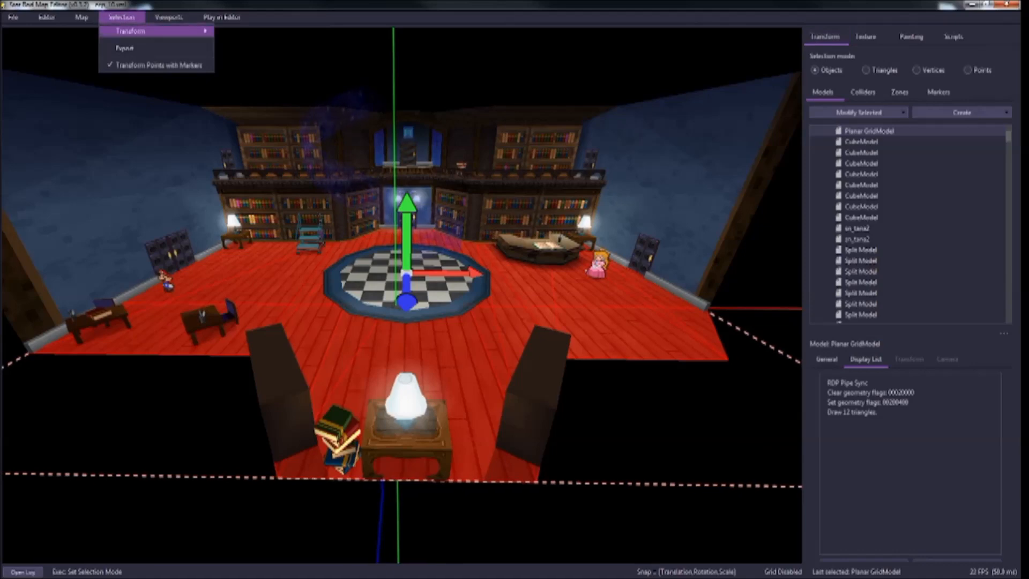
mouse_move(155, 31)
left_click(228, 44)
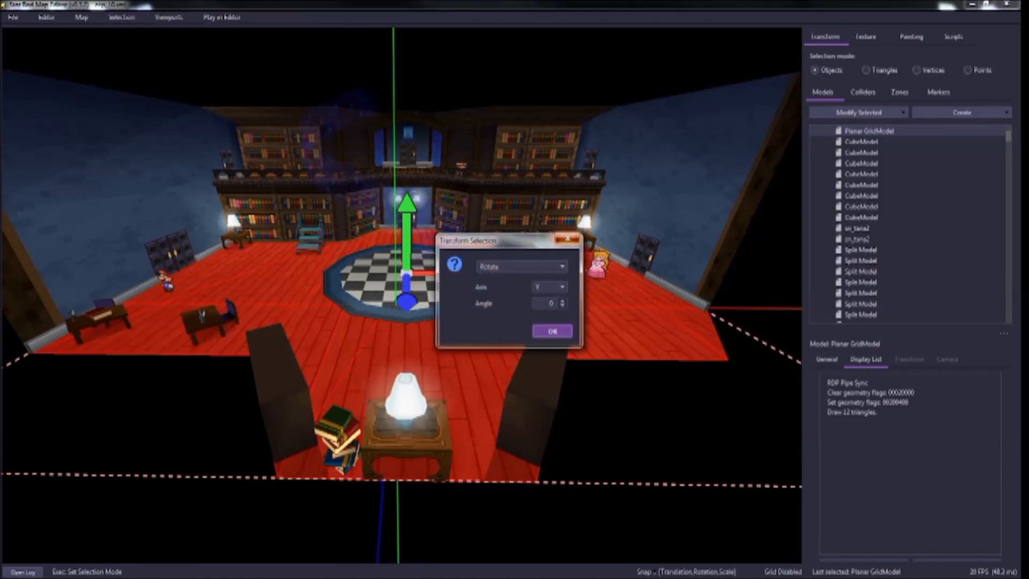
left_click(567, 238)
key("Escape")
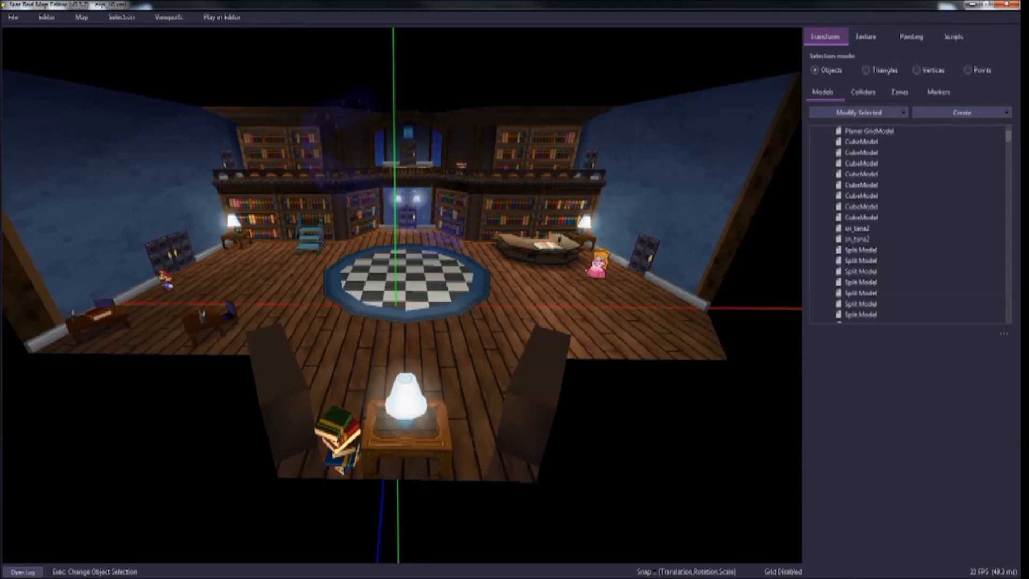
Step: Switch to the four-viewport layout and frame the floor area in front of the desk in the top view
key("w")
key("d")
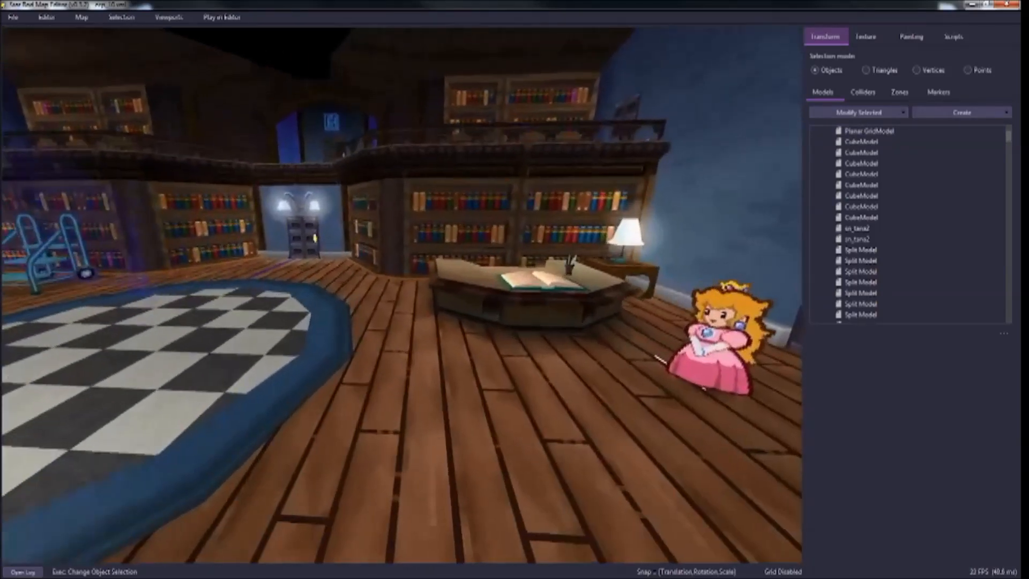
key("s")
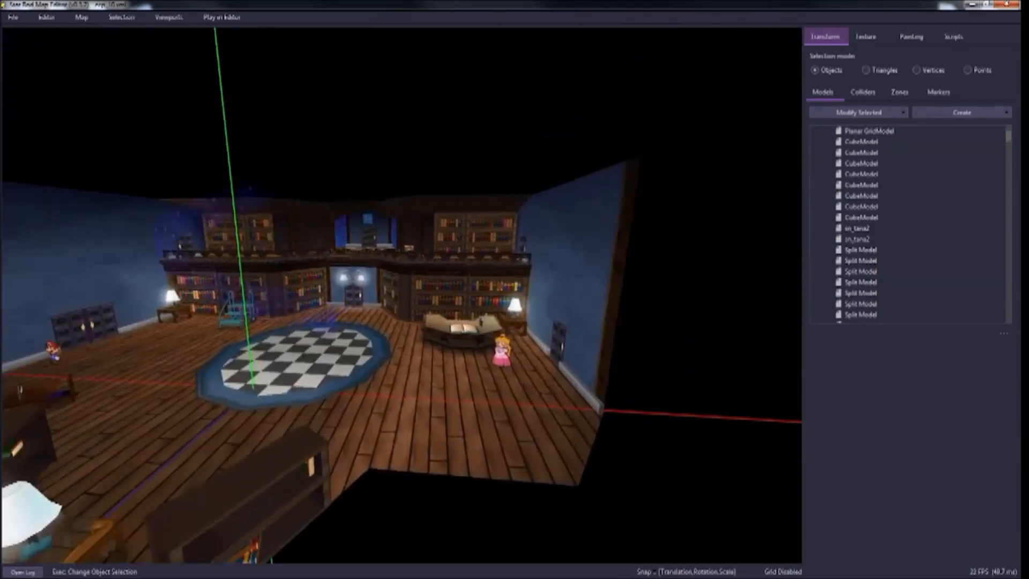
key("w")
key("space")
scroll(259, 464, "up", 5)
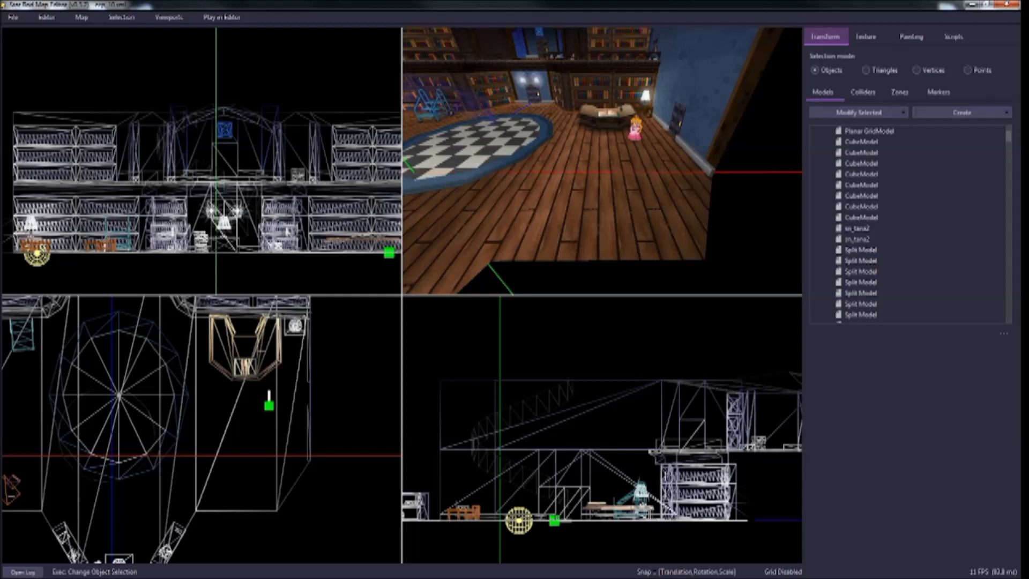
scroll(279, 498, "up", 3)
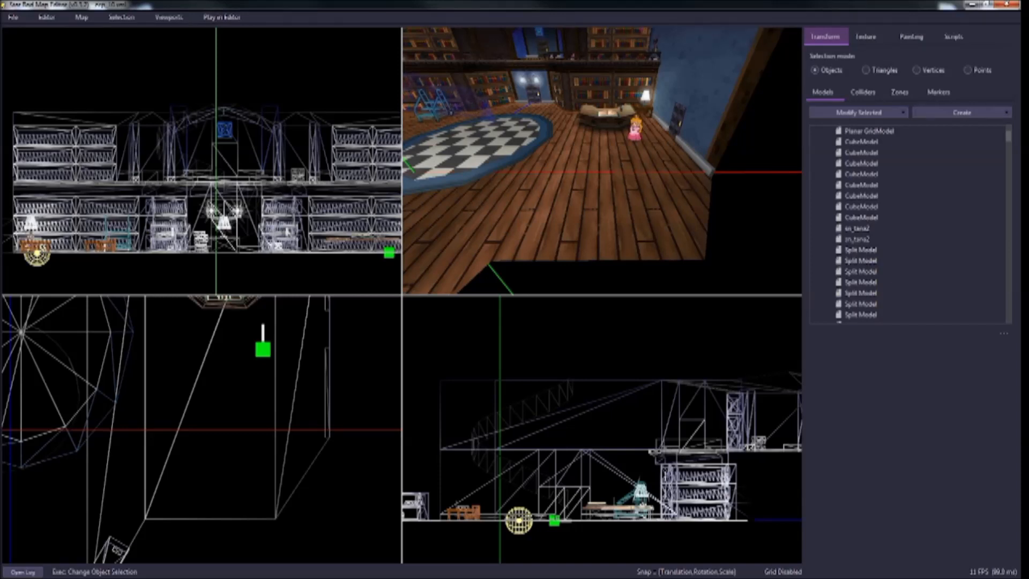
Step: Draw a closed, winding wall model across the floor in the top view, from the desk area toward the round rug
key("d")
left_click(229, 461)
left_click(189, 480)
left_click(187, 509)
left_click(209, 537)
left_click(249, 534)
left_click(278, 509)
left_click(283, 475)
left_click(264, 459)
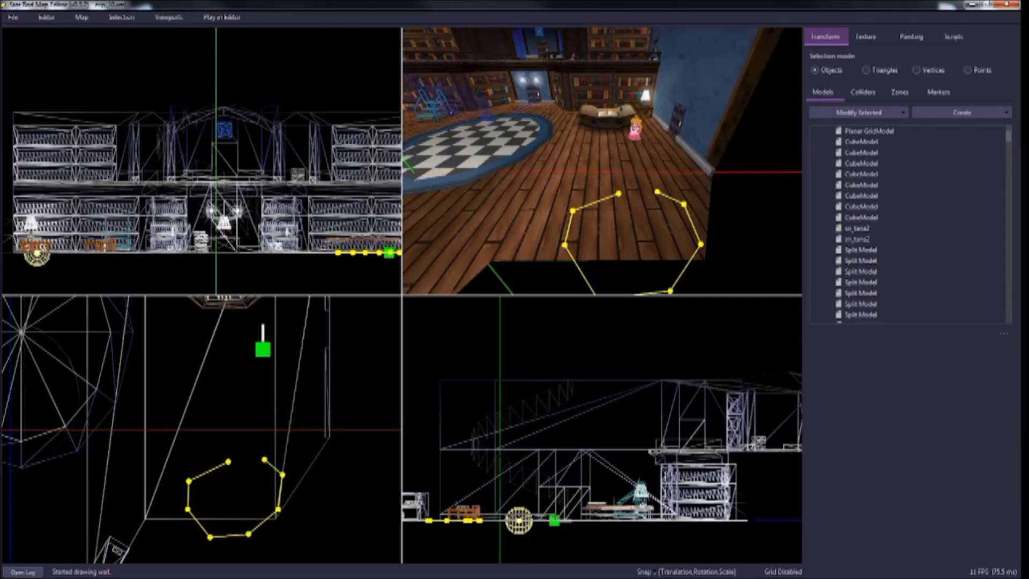
left_click(262, 412)
left_click(283, 379)
left_click(280, 352)
left_click(239, 342)
left_click(190, 326)
left_click(144, 358)
left_click(95, 354)
left_click(61, 406)
left_click(89, 431)
left_click(133, 442)
left_click(177, 407)
left_click(215, 416)
left_click(235, 439)
left_click(228, 461)
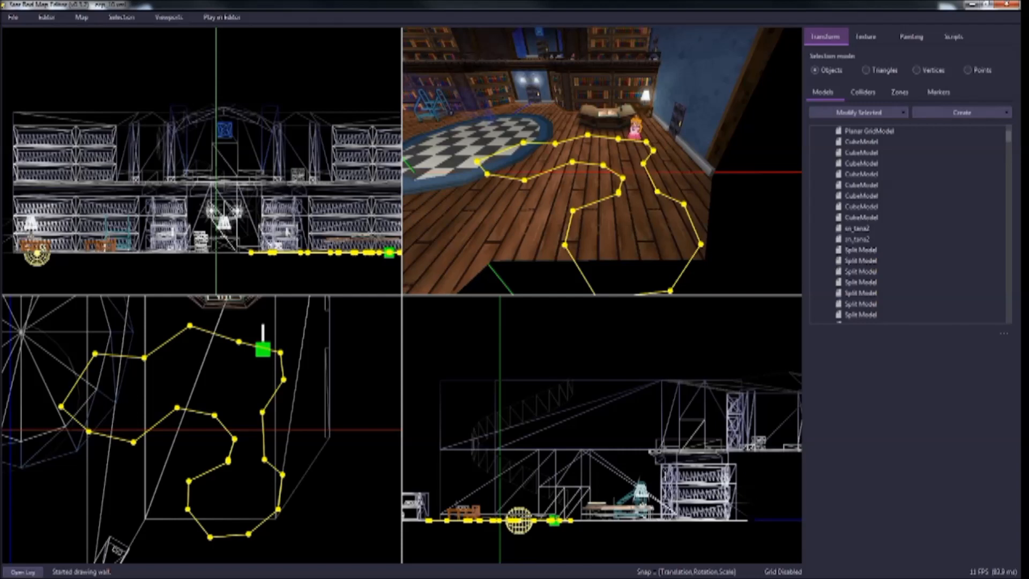
key("Return")
Step: Walk Mario up to the drawn wall in play mode, and delete the wall model
right_click_drag(601, 161, 662, 196)
key("Escape")
key("p")
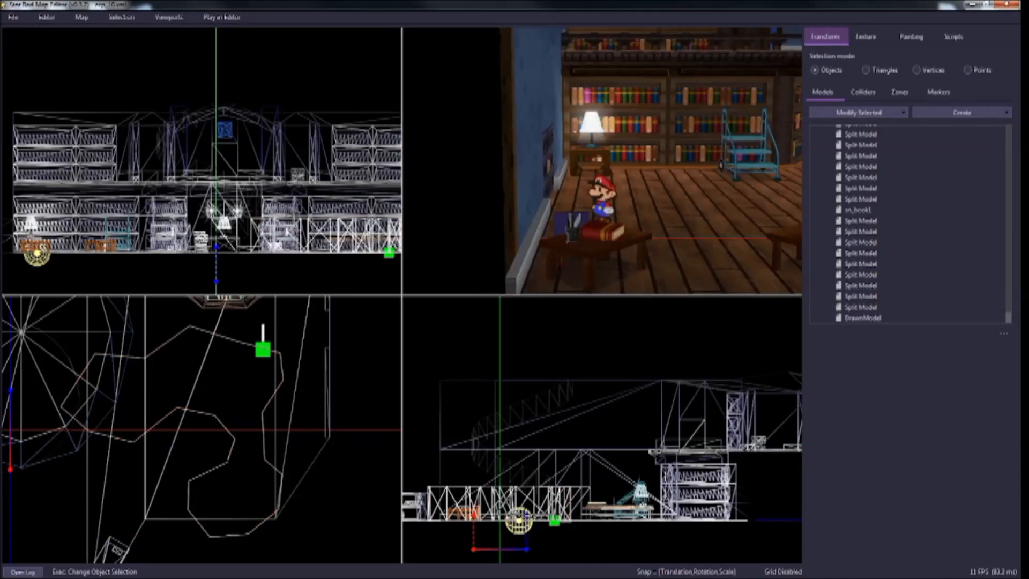
key("d")
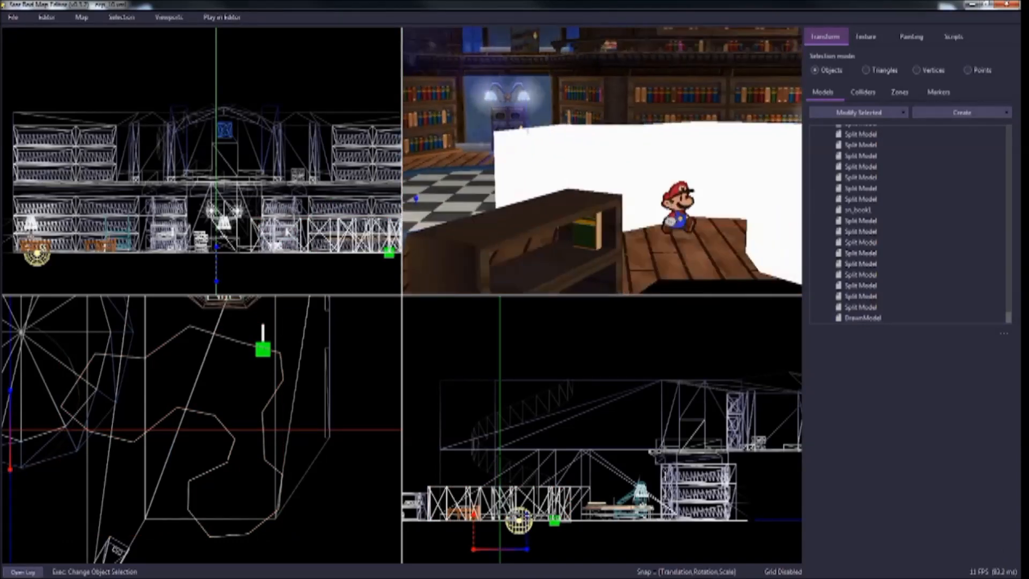
left_click(288, 231)
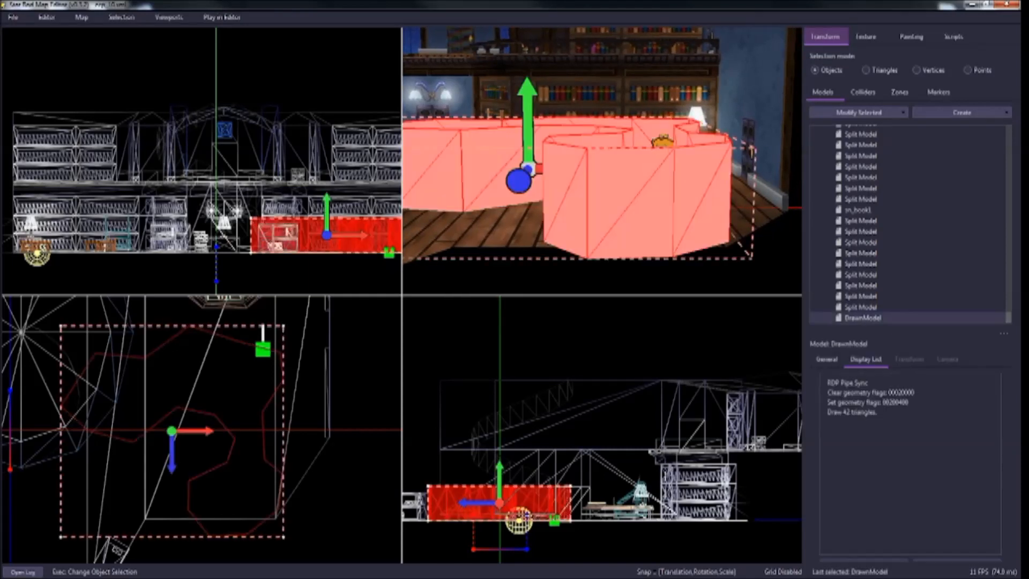
key("Delete")
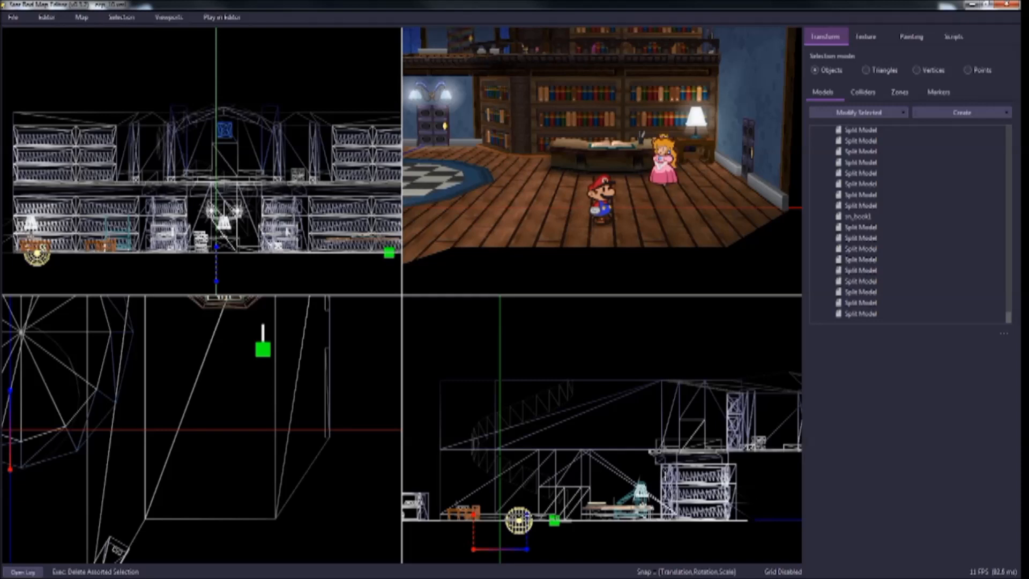
Step: Draw a roughly circular concave polygon on the floor near Peach in the top view and raise it slightly
left_click(225, 408)
left_click(200, 425)
left_click(193, 456)
left_click(209, 481)
left_click(243, 496)
left_click(281, 474)
left_click(299, 450)
left_click(294, 424)
left_click(273, 410)
left_click(246, 403)
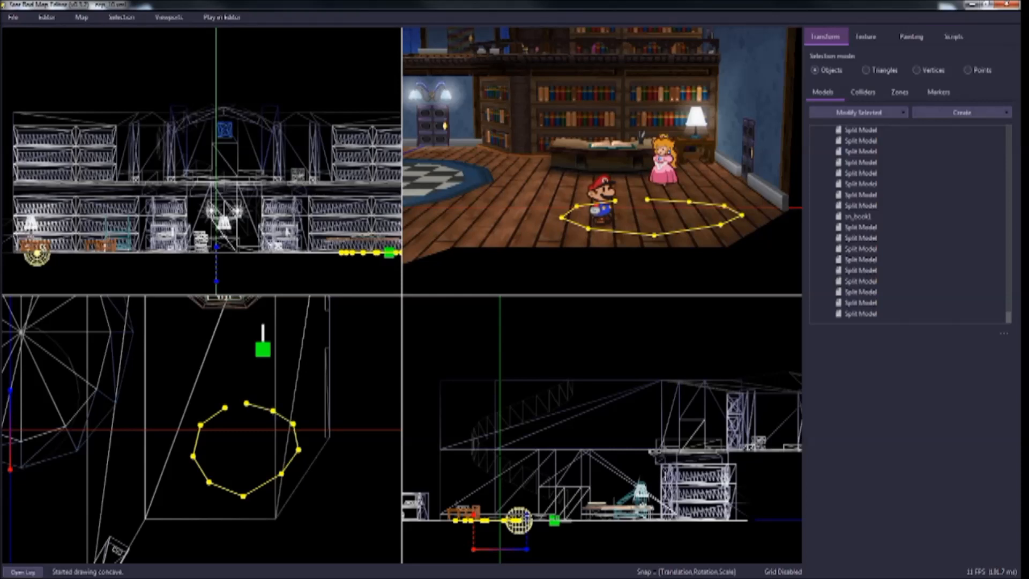
key("Return")
left_click_drag(652, 155, 653, 129)
Step: Draw a second, upright polygon in the empty space above the bookshelves in the front view
key("w")
key("d")
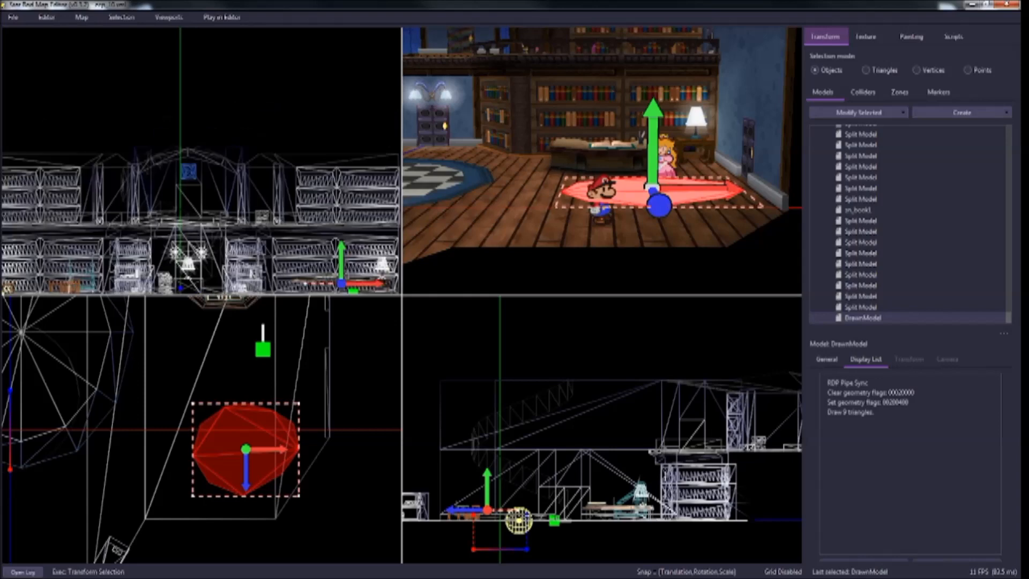
scroll(201, 161, "up", 2)
left_click(279, 114)
left_click(257, 140)
left_click(276, 181)
left_click(327, 168)
left_click(342, 142)
left_click(317, 112)
left_click(292, 108)
left_click(279, 113)
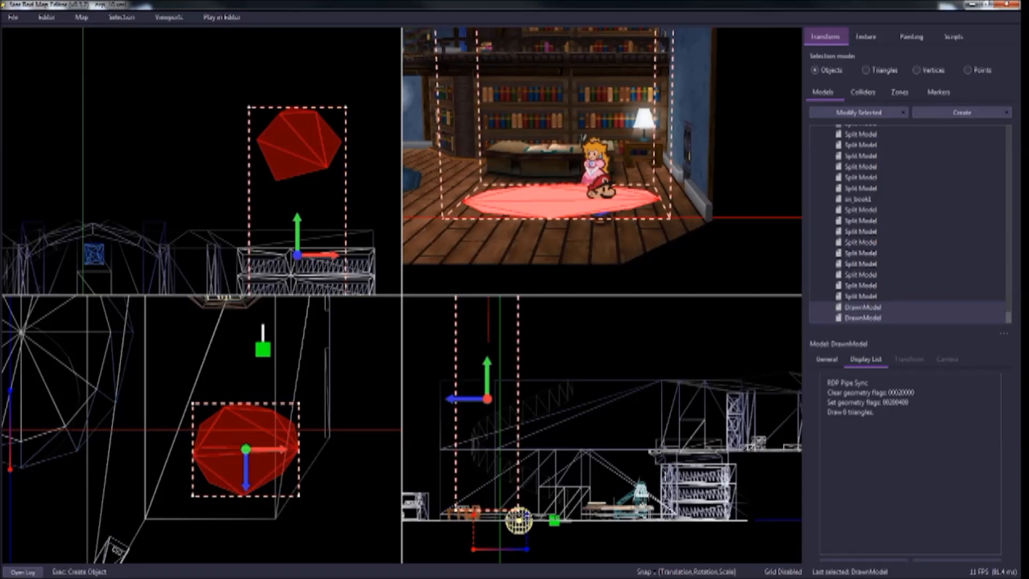
Step: Select only the upright polygon and lower it until it stands on the floor polygon
left_click(225, 145)
left_click(298, 143)
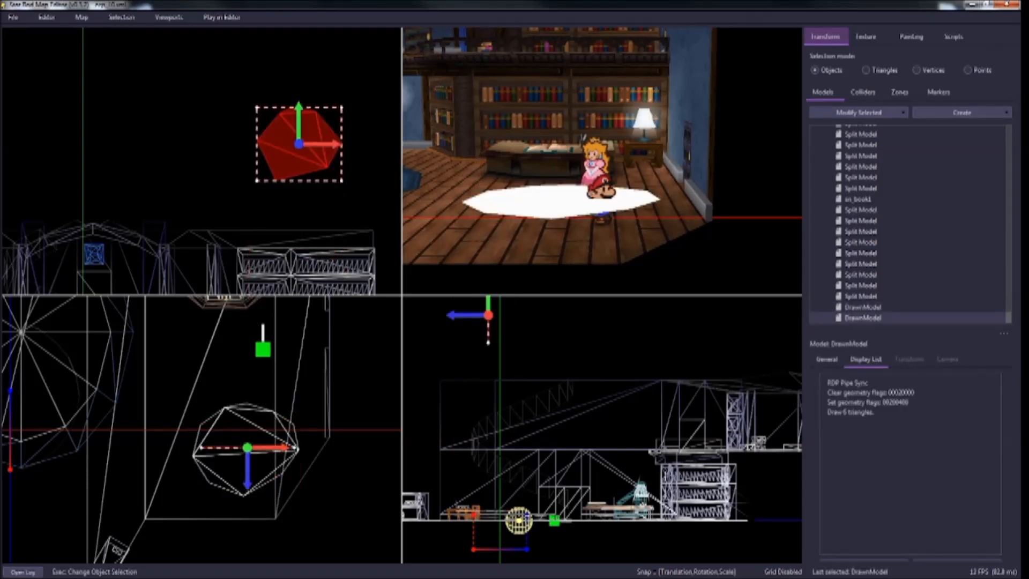
scroll(289, 141, "down", 3)
left_click_drag(275, 124, 275, 279)
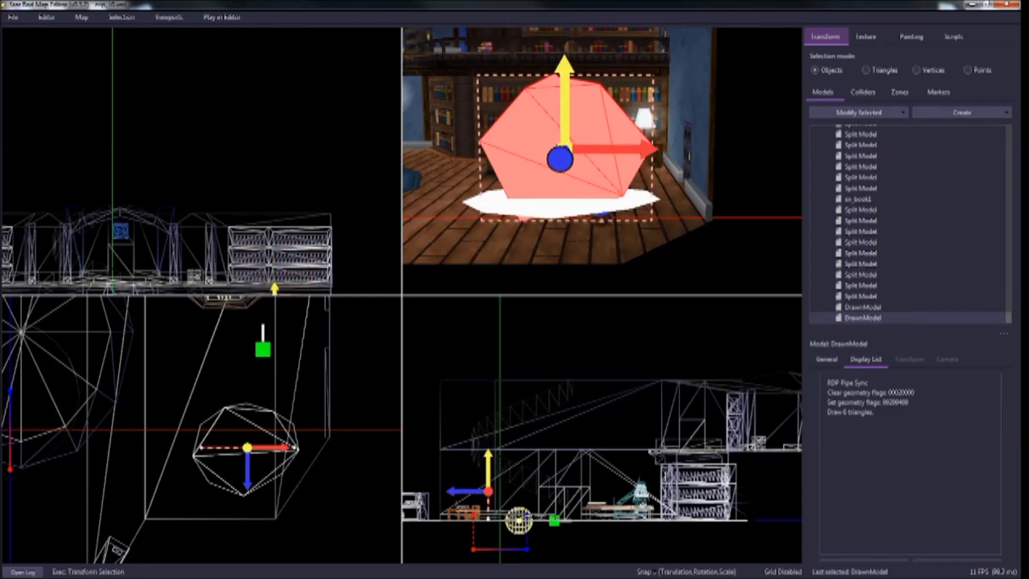
left_click(290, 185)
Step: Walk Mario around the two drawn polygons to examine them in play mode, and leave play mode
key("a")
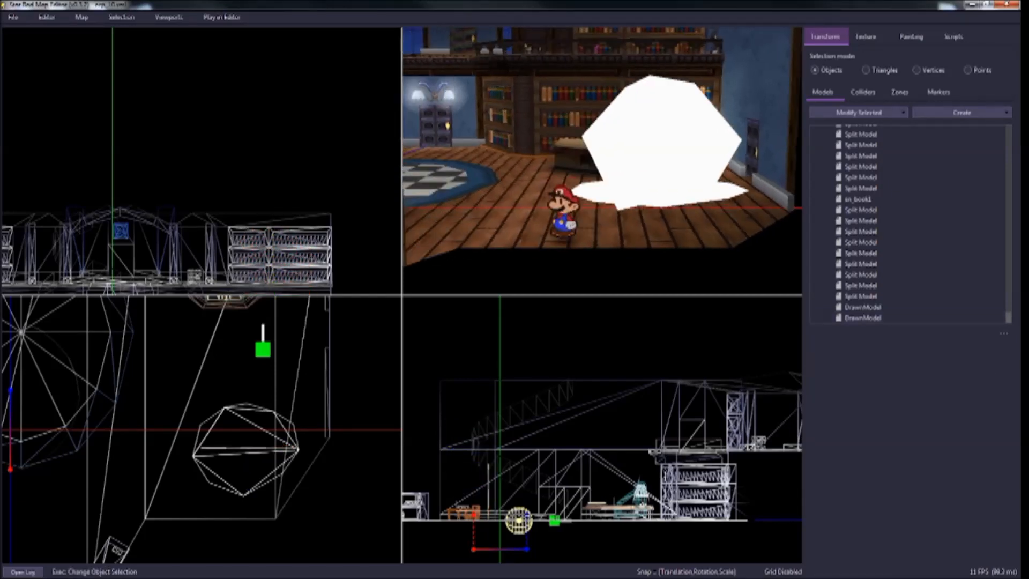
key("d")
key("w")
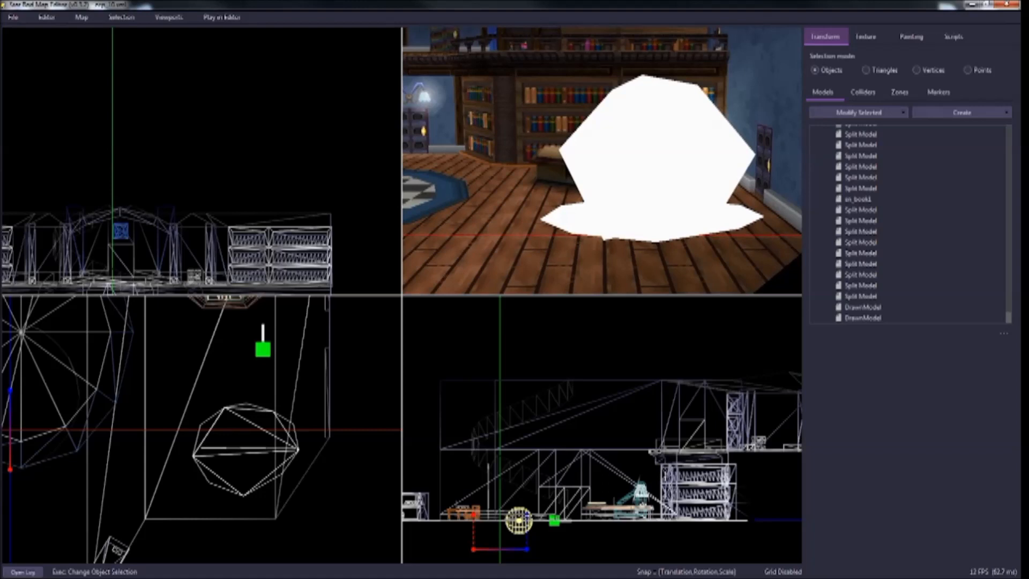
key("s")
key("d")
key("w")
scroll(201, 161, "down", 3)
scroll(201, 161, "down", 2)
right_click_drag(201, 160, 181, 100)
scroll(195, 146, "up", 3)
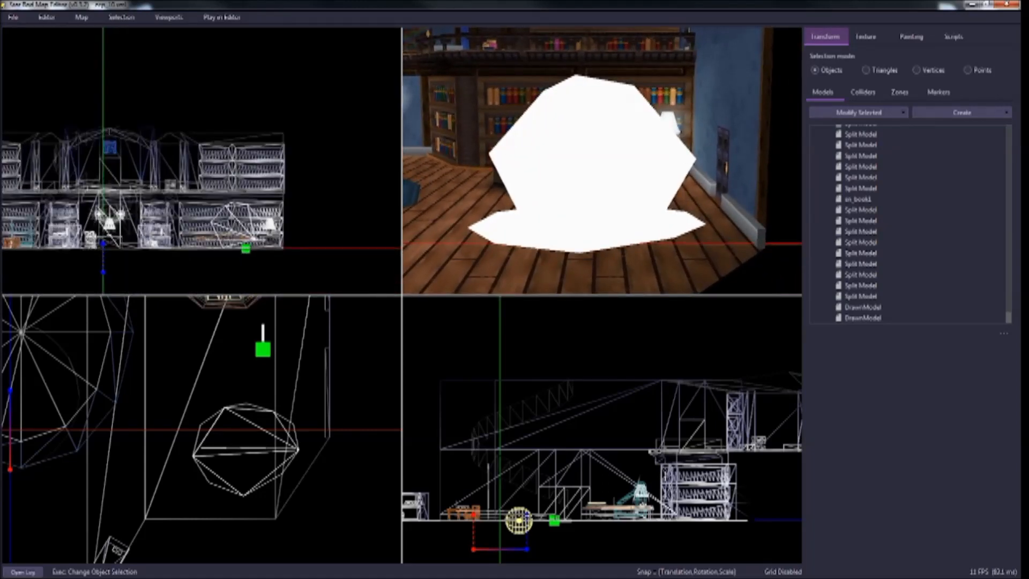
key("a")
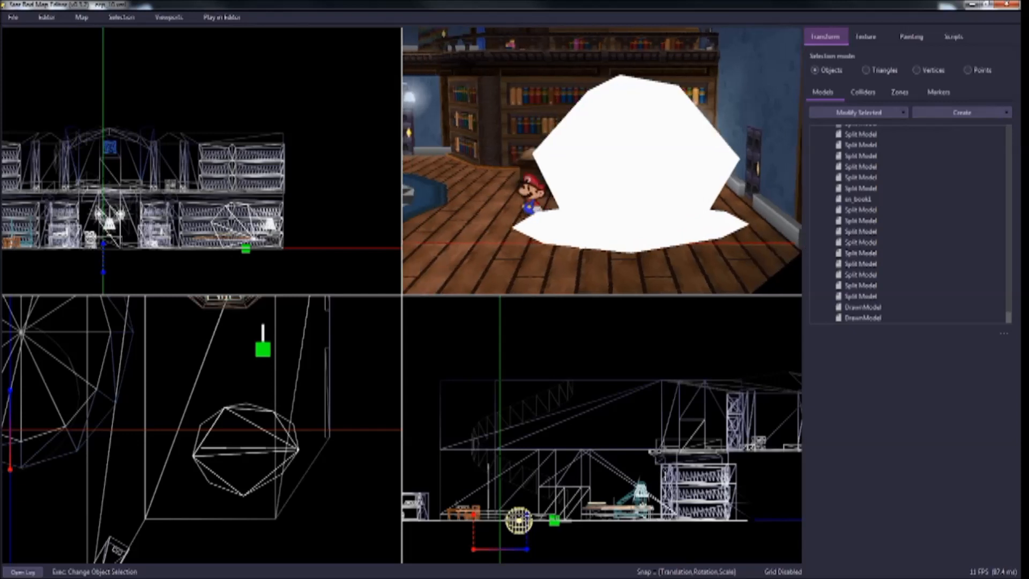
key("s")
key("d")
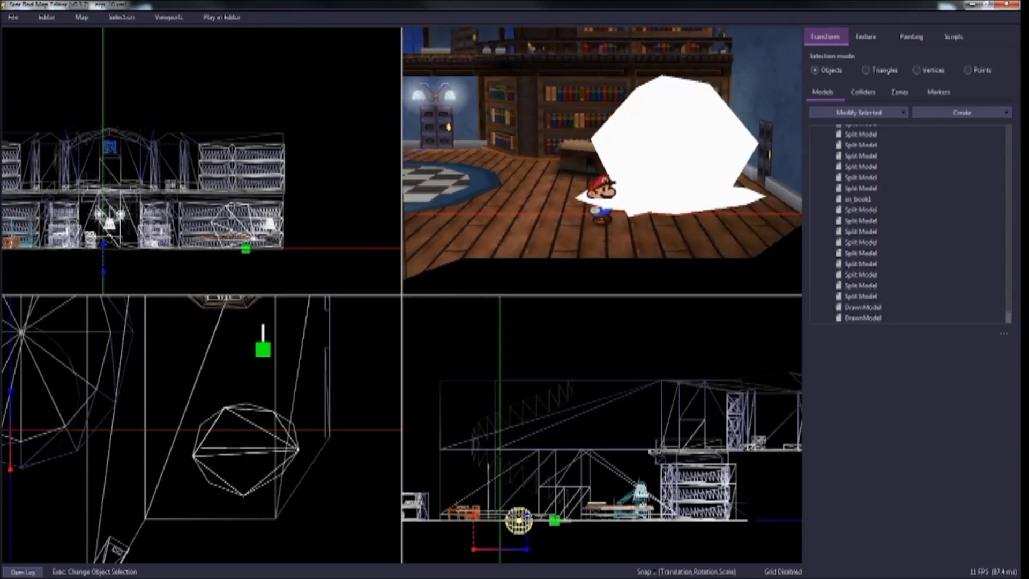
key("d")
key("w")
key("s")
key("p")
Step: Raise the upright polygon higher above the floor polygon in the perspective view
key("w")
right_click_drag(601, 160, 584, 185)
key("s")
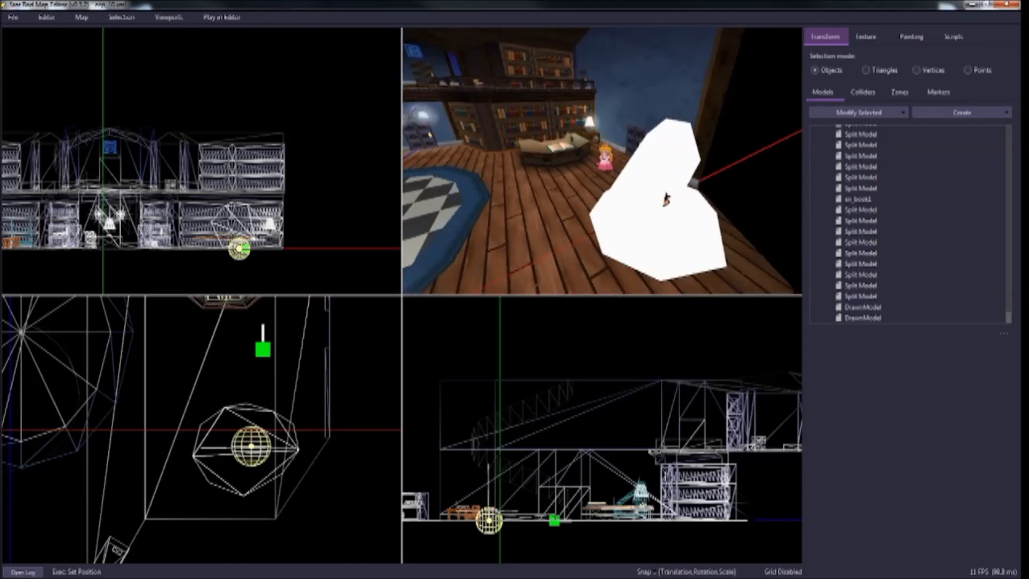
left_click(666, 200)
left_click_drag(666, 200, 671, 167)
Step: Delete the upright polygon, leaving the flat polygon on the floor
left_click(962, 112)
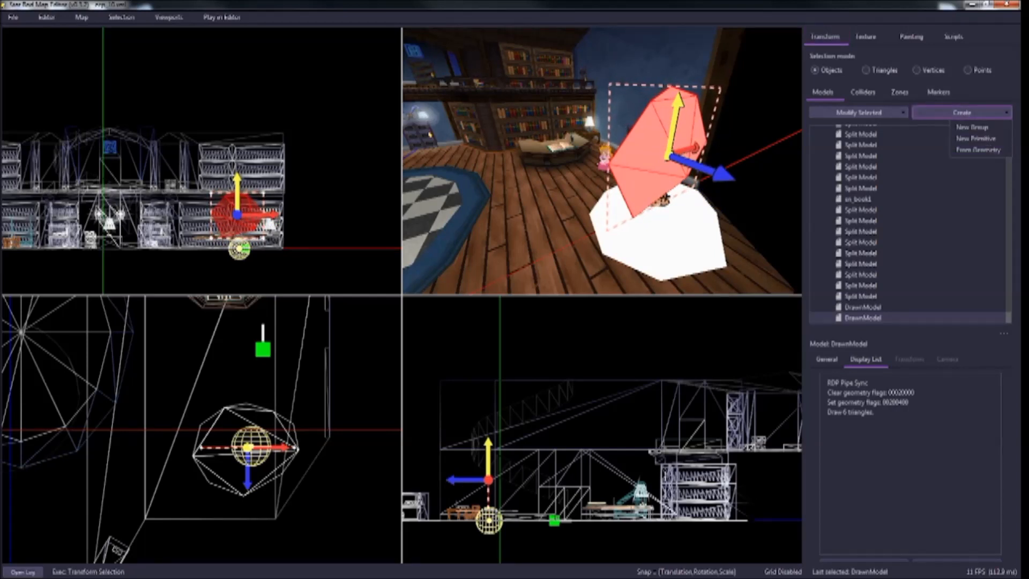
left_click(664, 241)
left_click(665, 241)
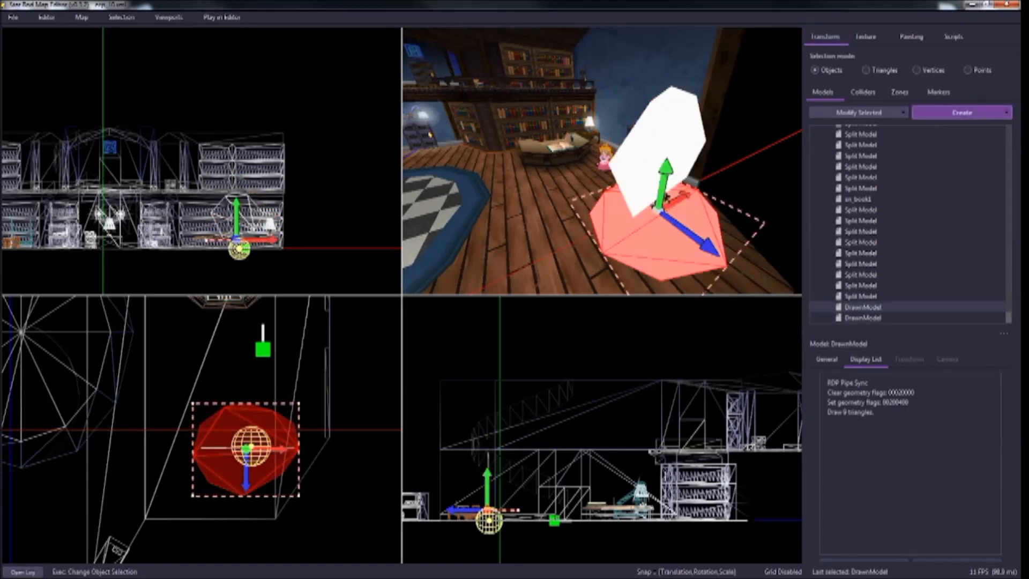
left_click(665, 128)
key("Delete")
Step: Generate a model from the selected flat floor polygon using the Convex Hull generator
left_click(664, 236)
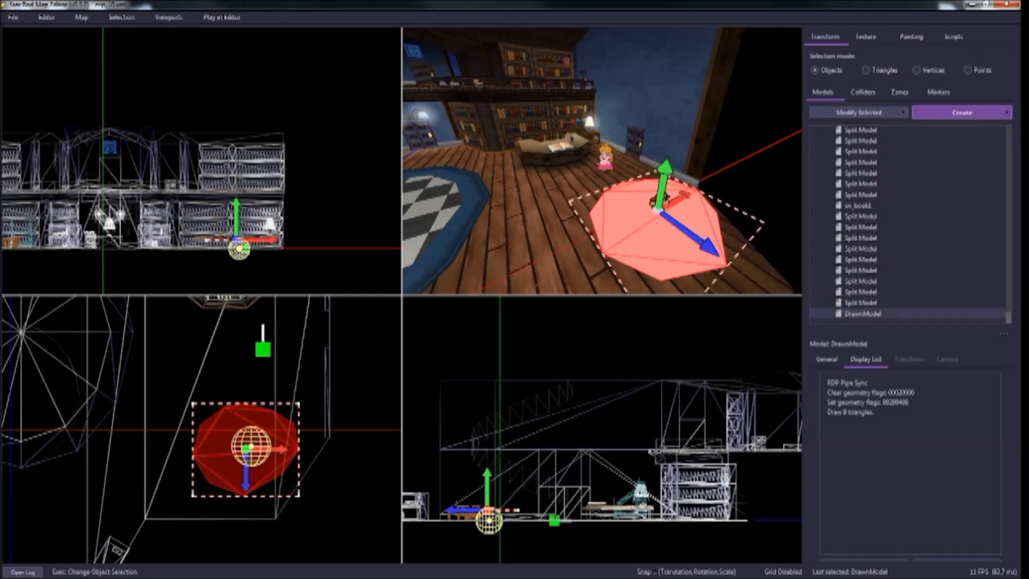
left_click(962, 112)
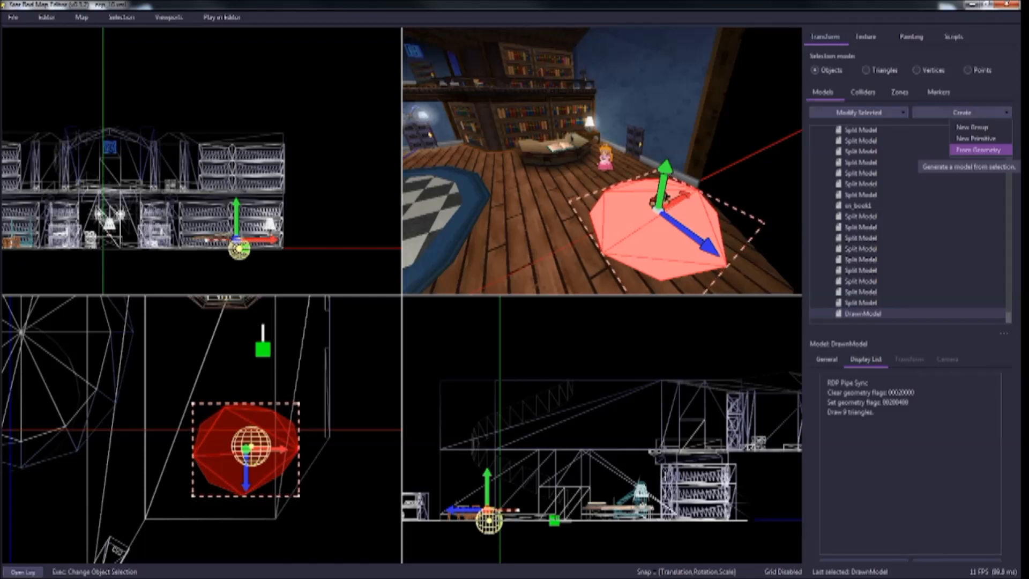
left_click(978, 150)
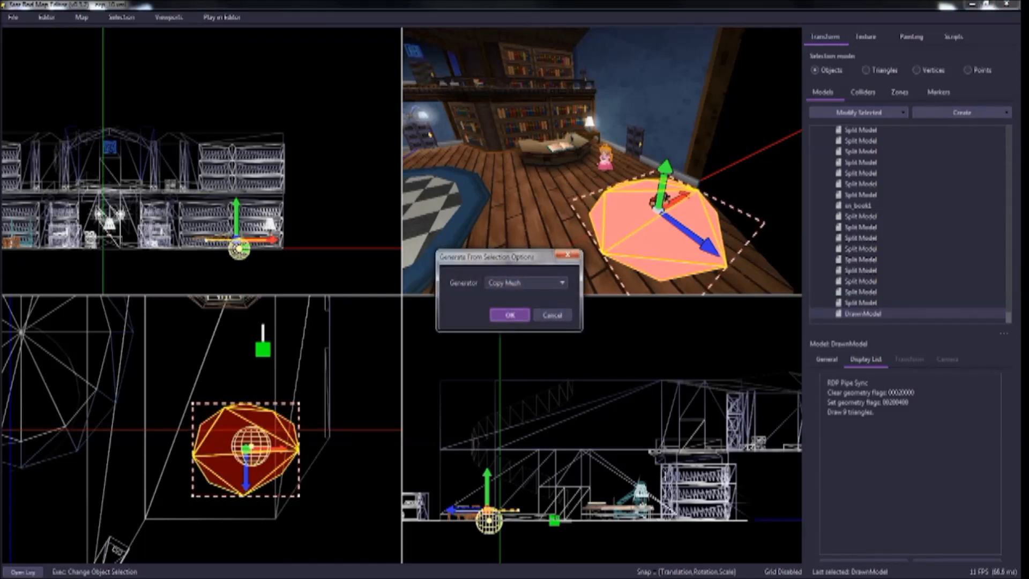
left_click(526, 282)
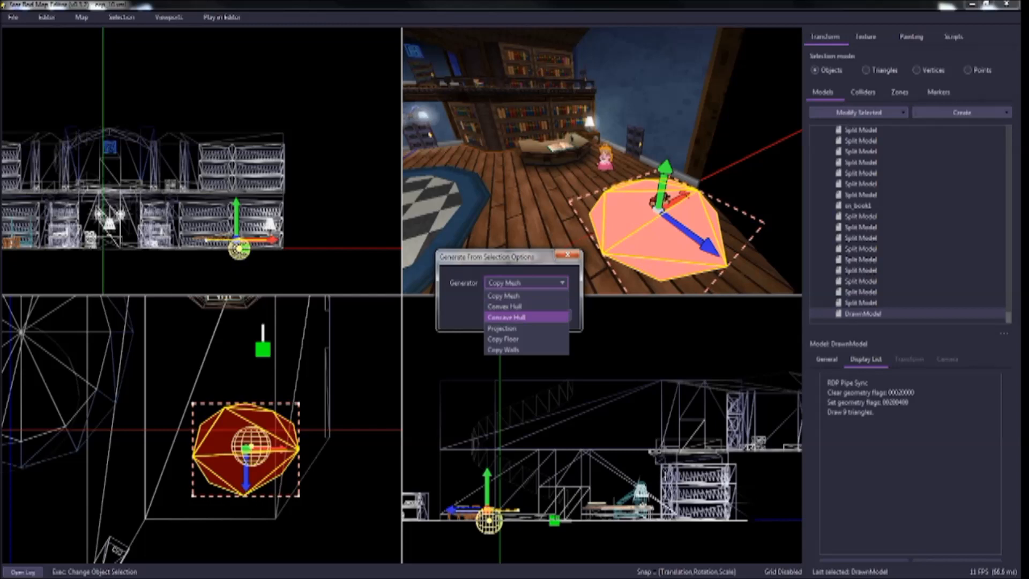
left_click(505, 306)
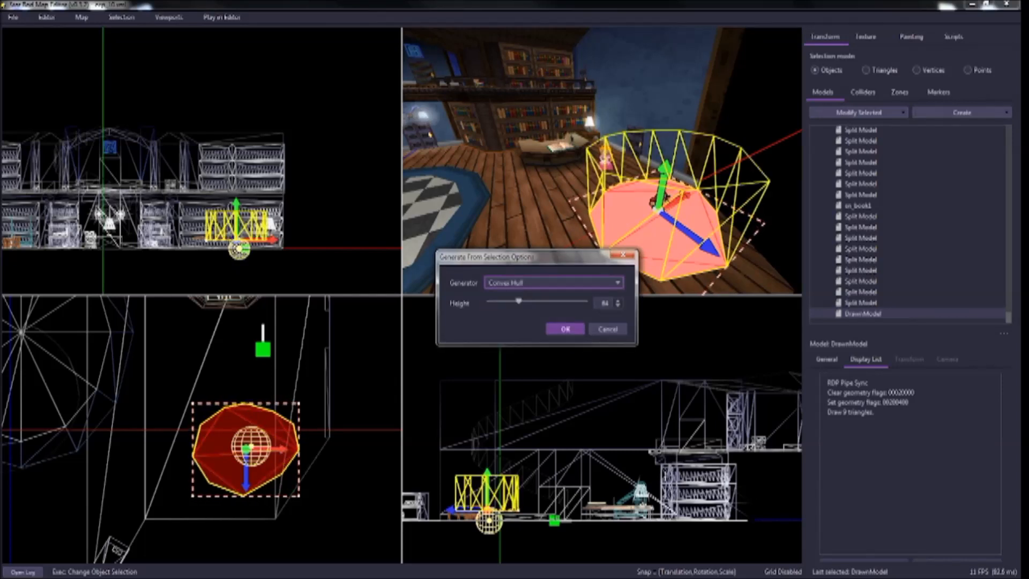
left_click(565, 329)
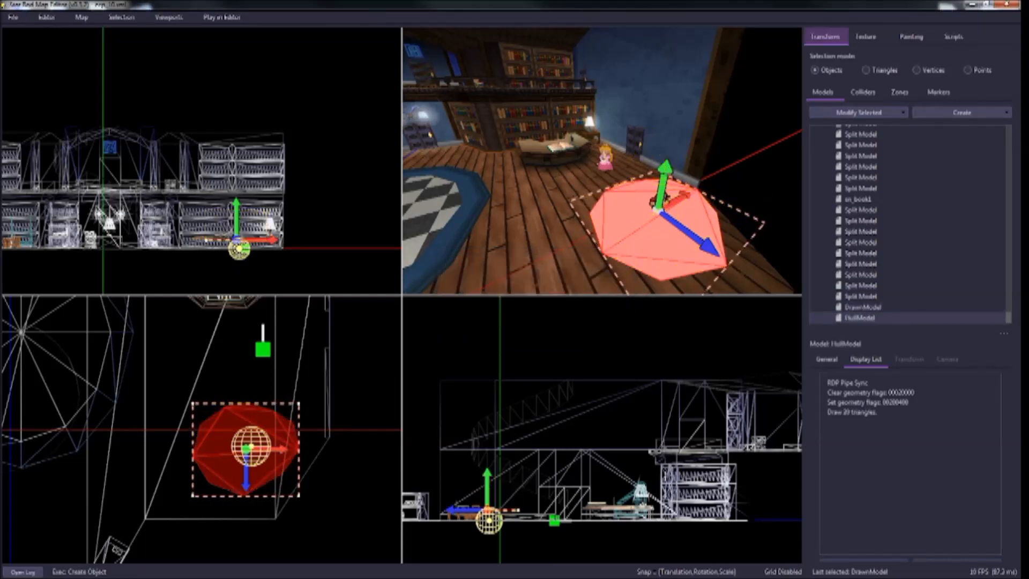
Step: Select the flat drawn polygon and examine it with the surrounding hull walls from several viewpoints across the library
left_click(761, 118)
right_click_drag(760, 118, 665, 118)
left_click(670, 172)
key("s")
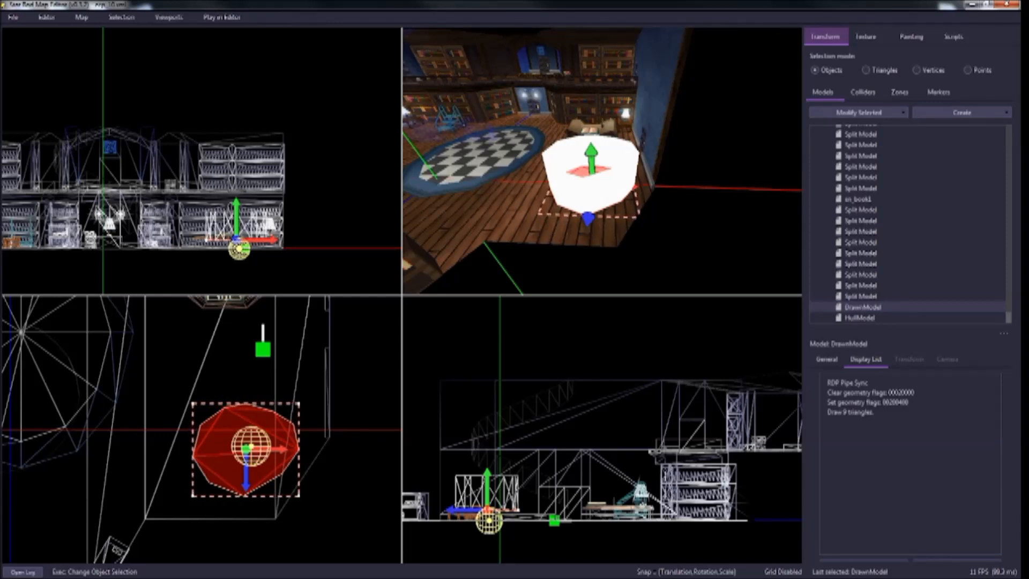
key("a")
key("s")
key("w")
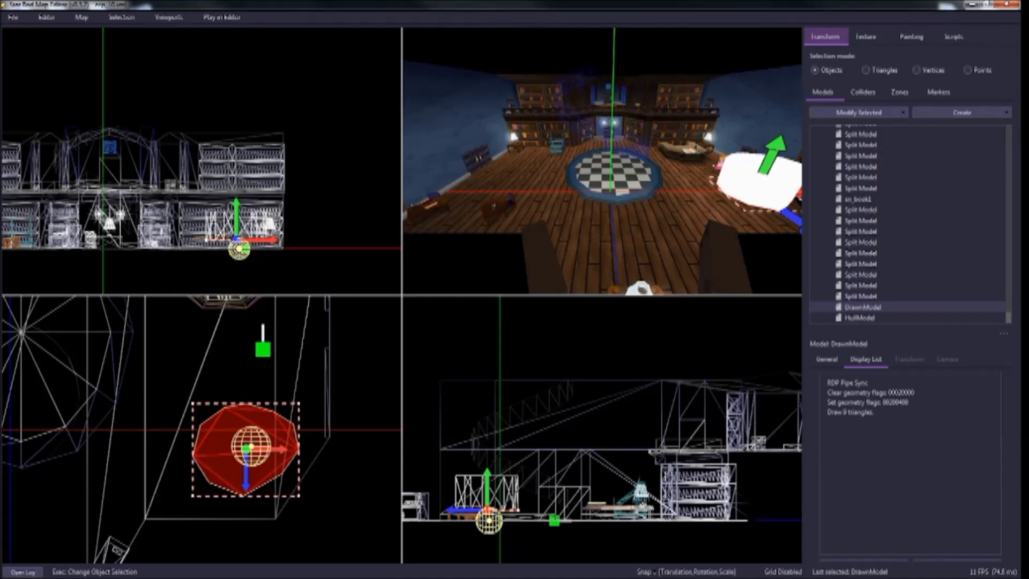
mouse_move(244, 577)
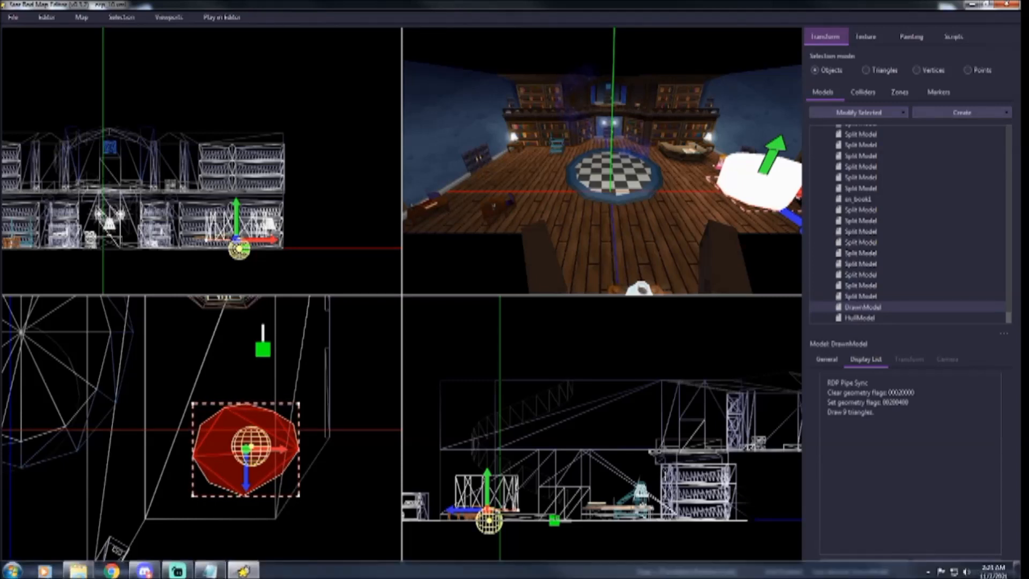